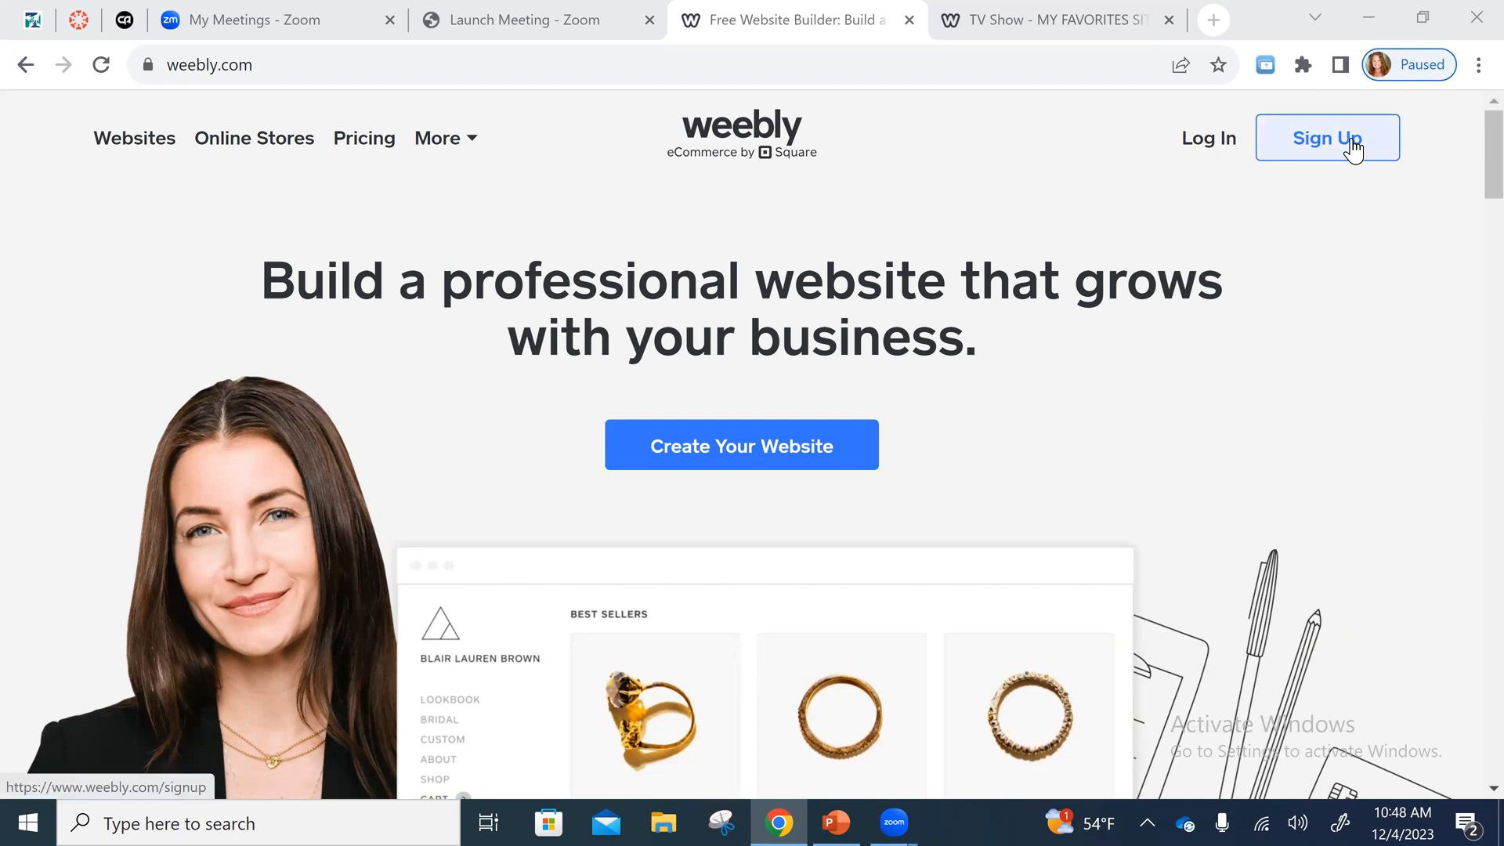
# - Open the Weebly sign-up form and look over its fields and terms agreement
pyautogui.click(1355, 150)
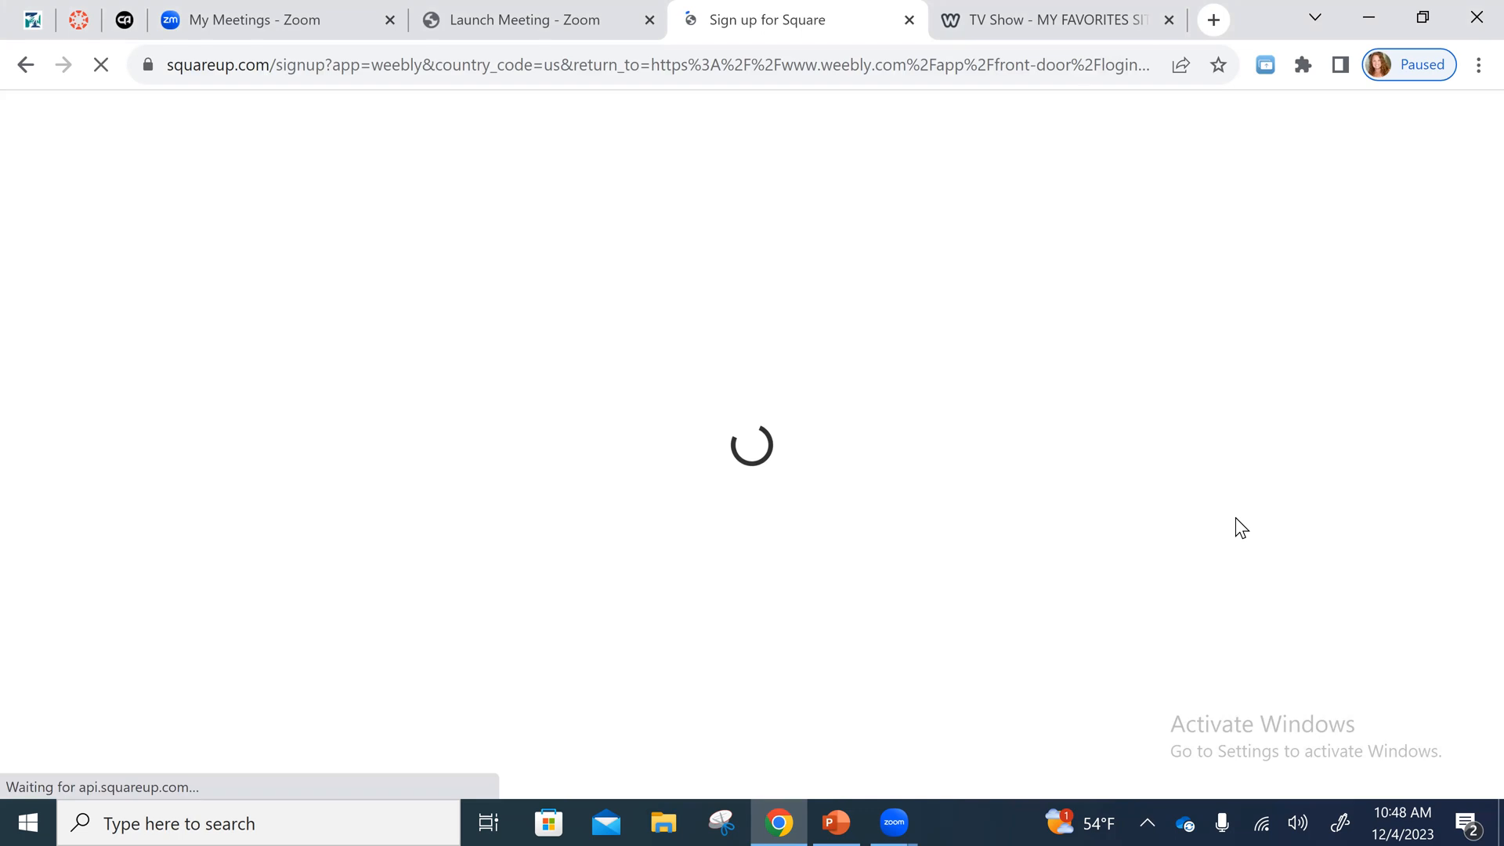
pyautogui.scroll(-1, 1015, 382)
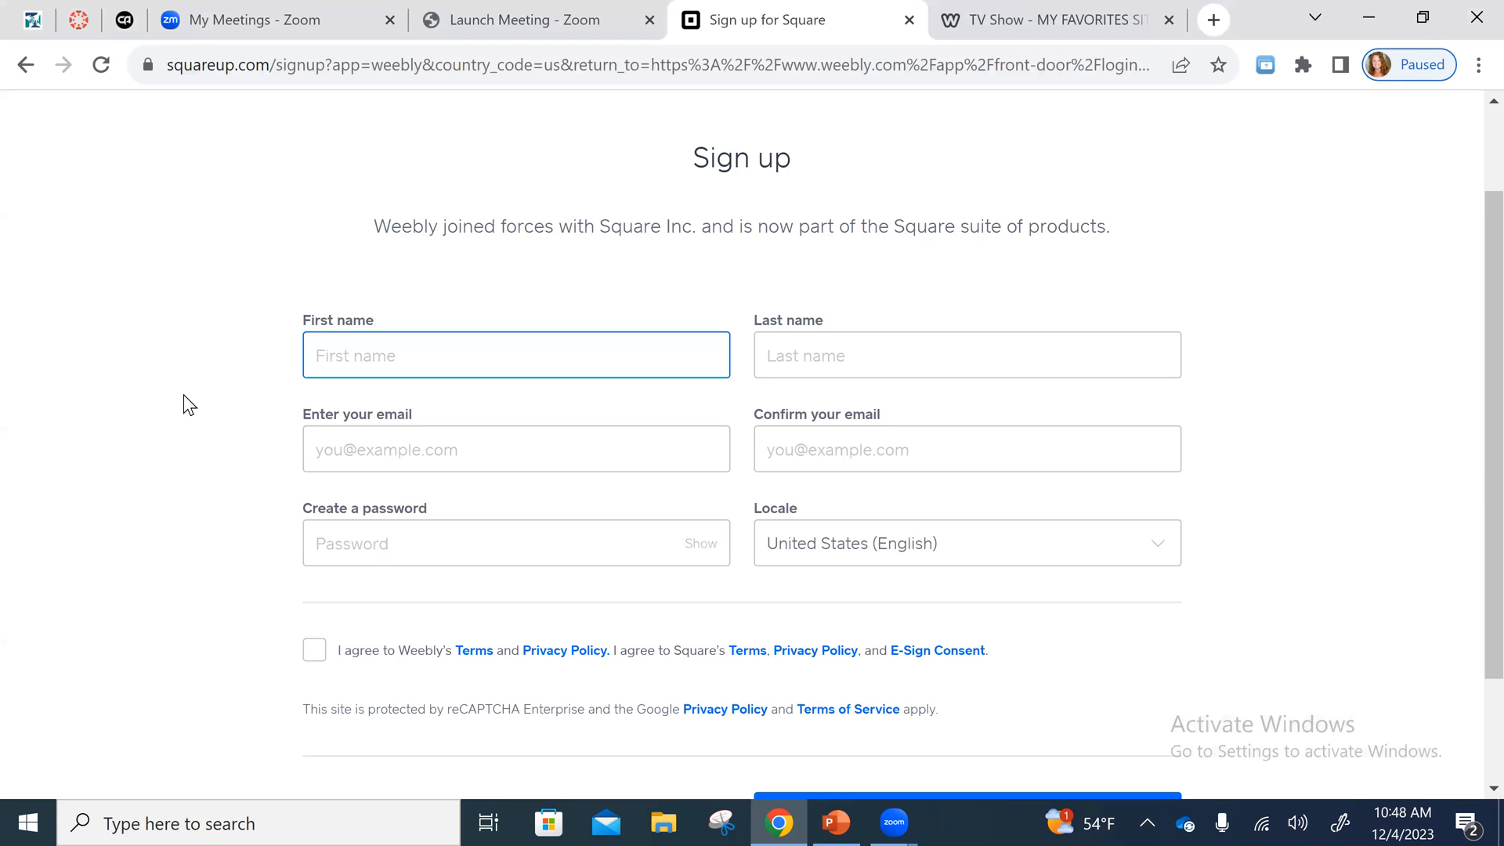
pyautogui.scroll(-2, 182, 397)
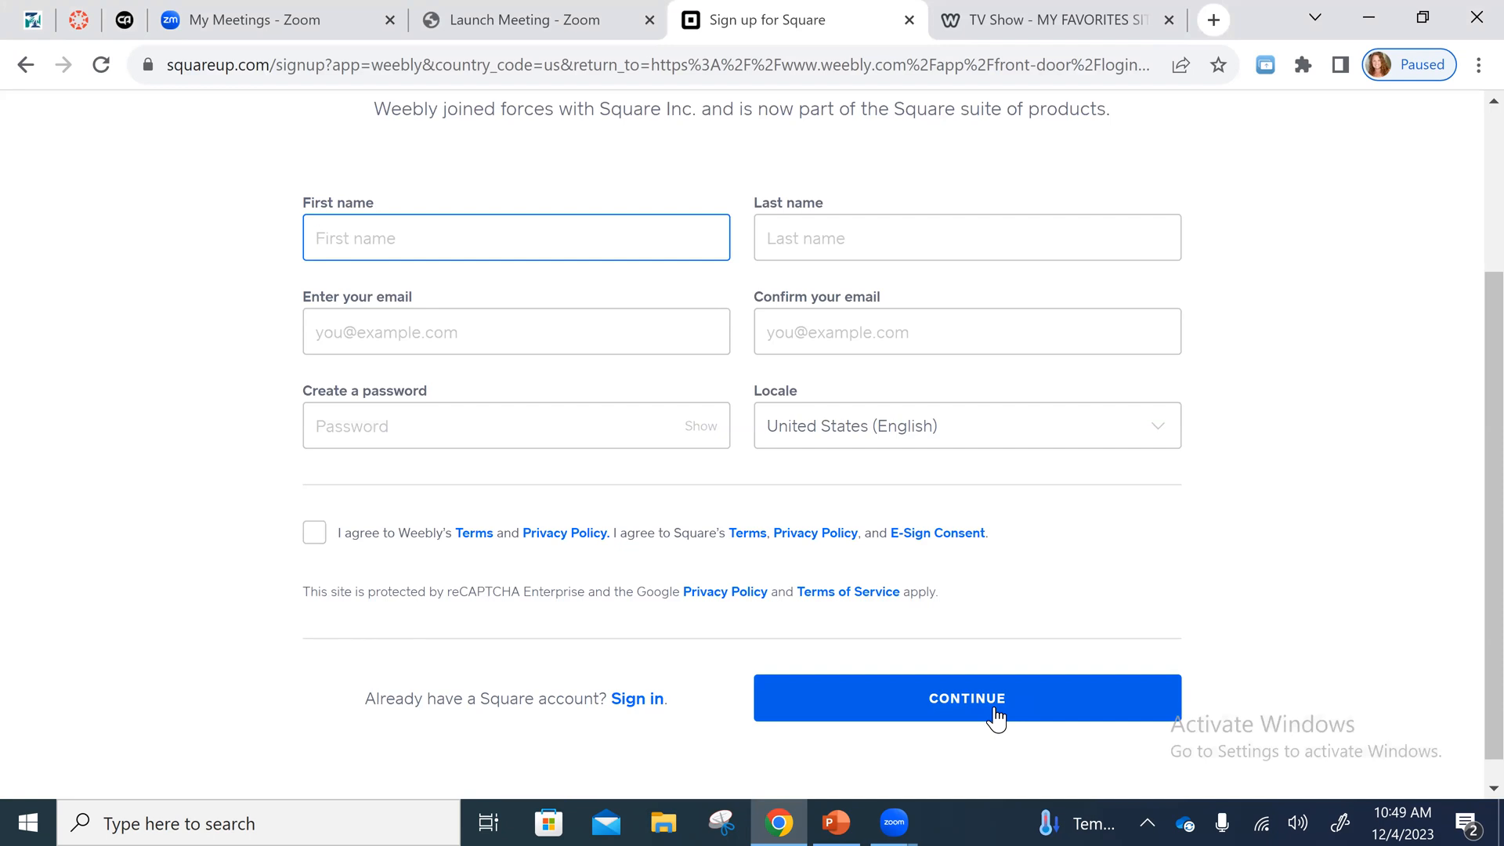
# - Review the website assignment instructions in Canvas, highlighting the words "Personal Website"
pyautogui.click(1326, 55)
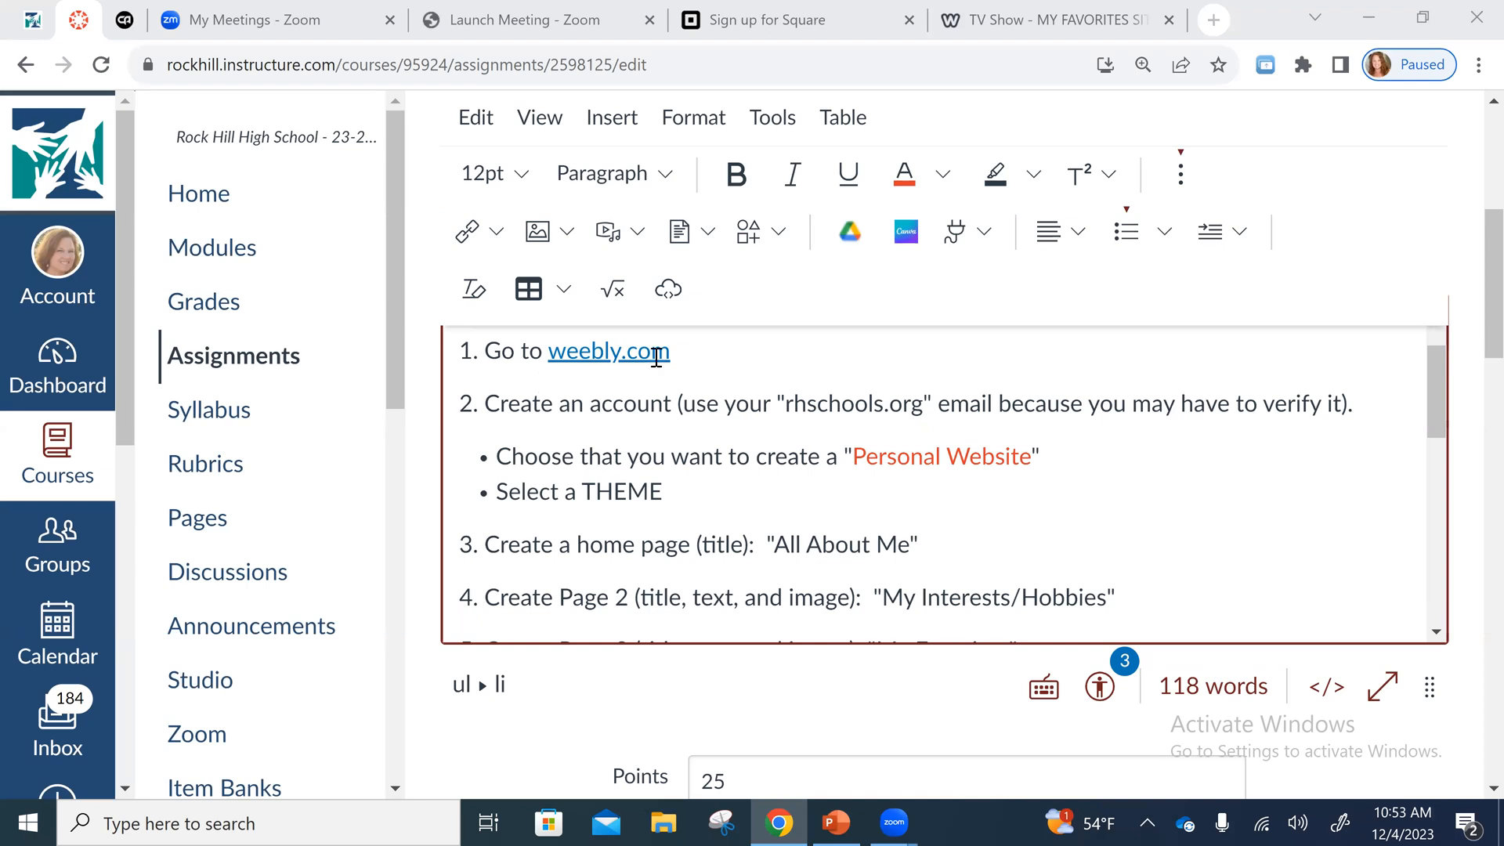
pyautogui.moveTo(858, 456); pyautogui.dragTo(1028, 462)
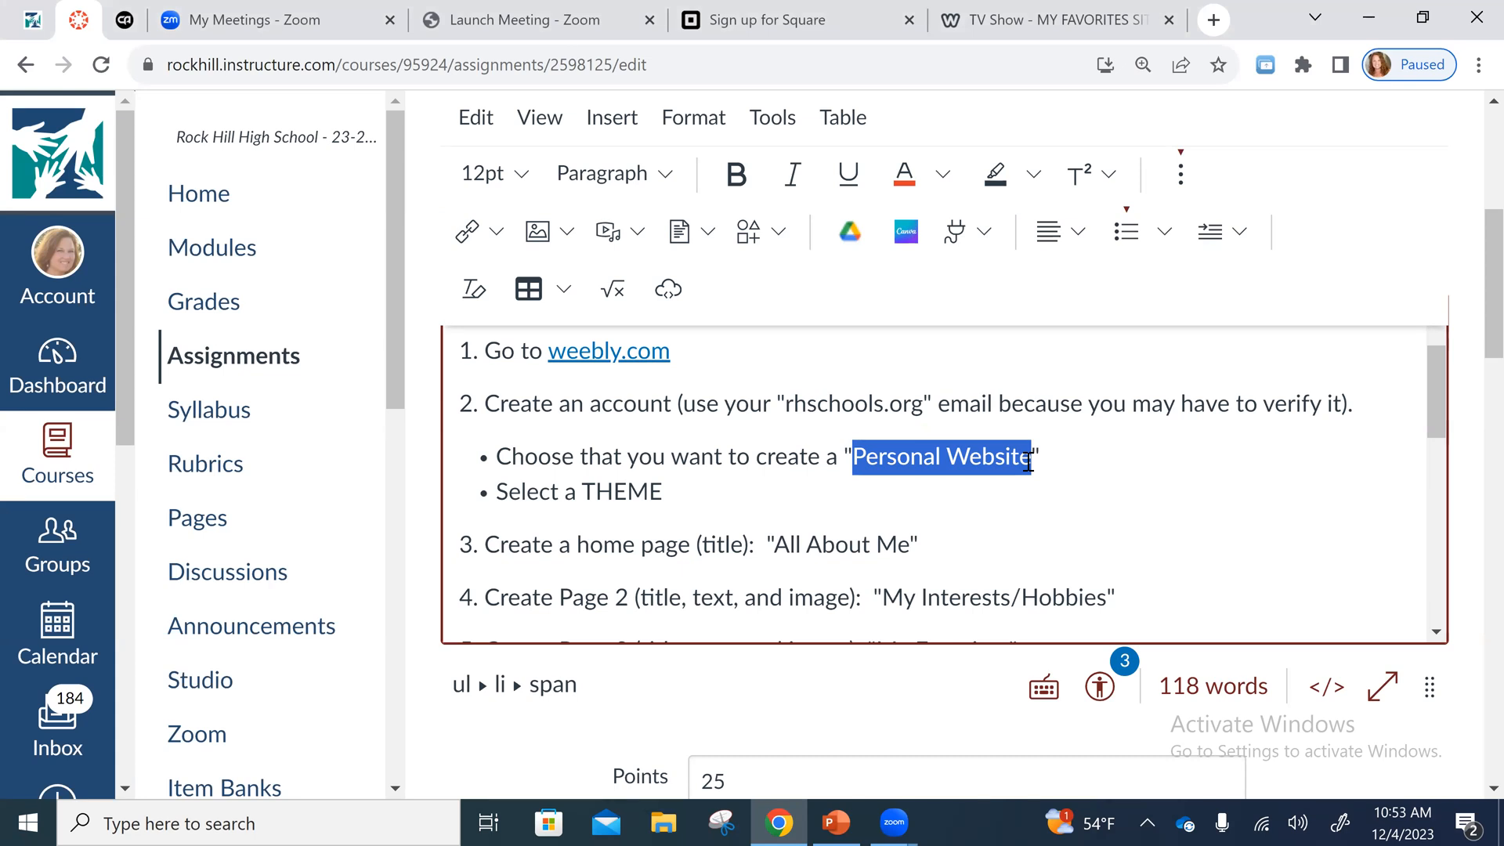
pyautogui.click(893, 509)
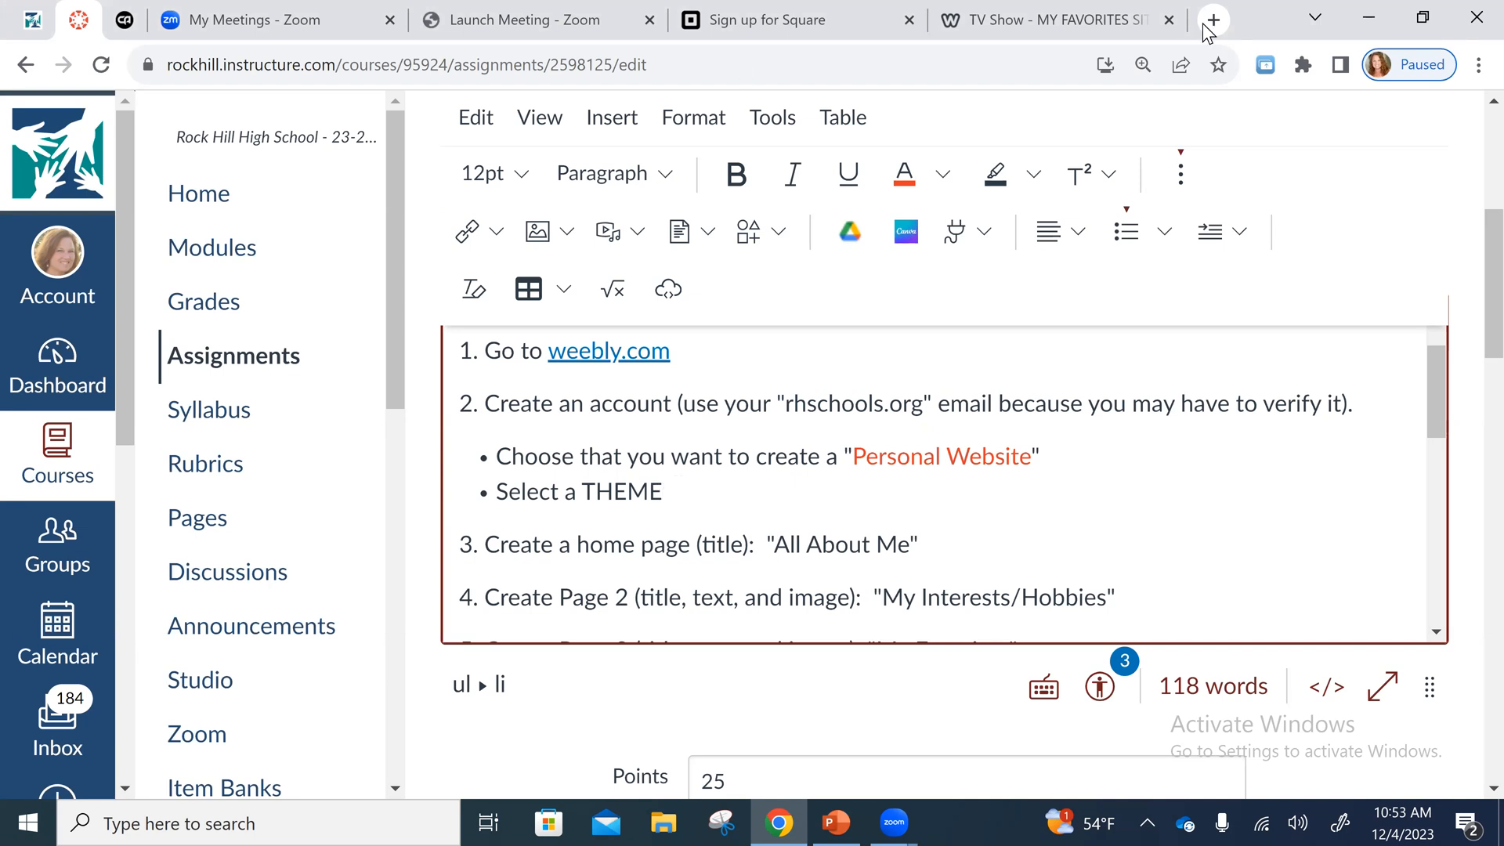
# - View the example MY FAVORITES SITE, close it, and return to the Square sign-up page
pyautogui.click(1120, 22)
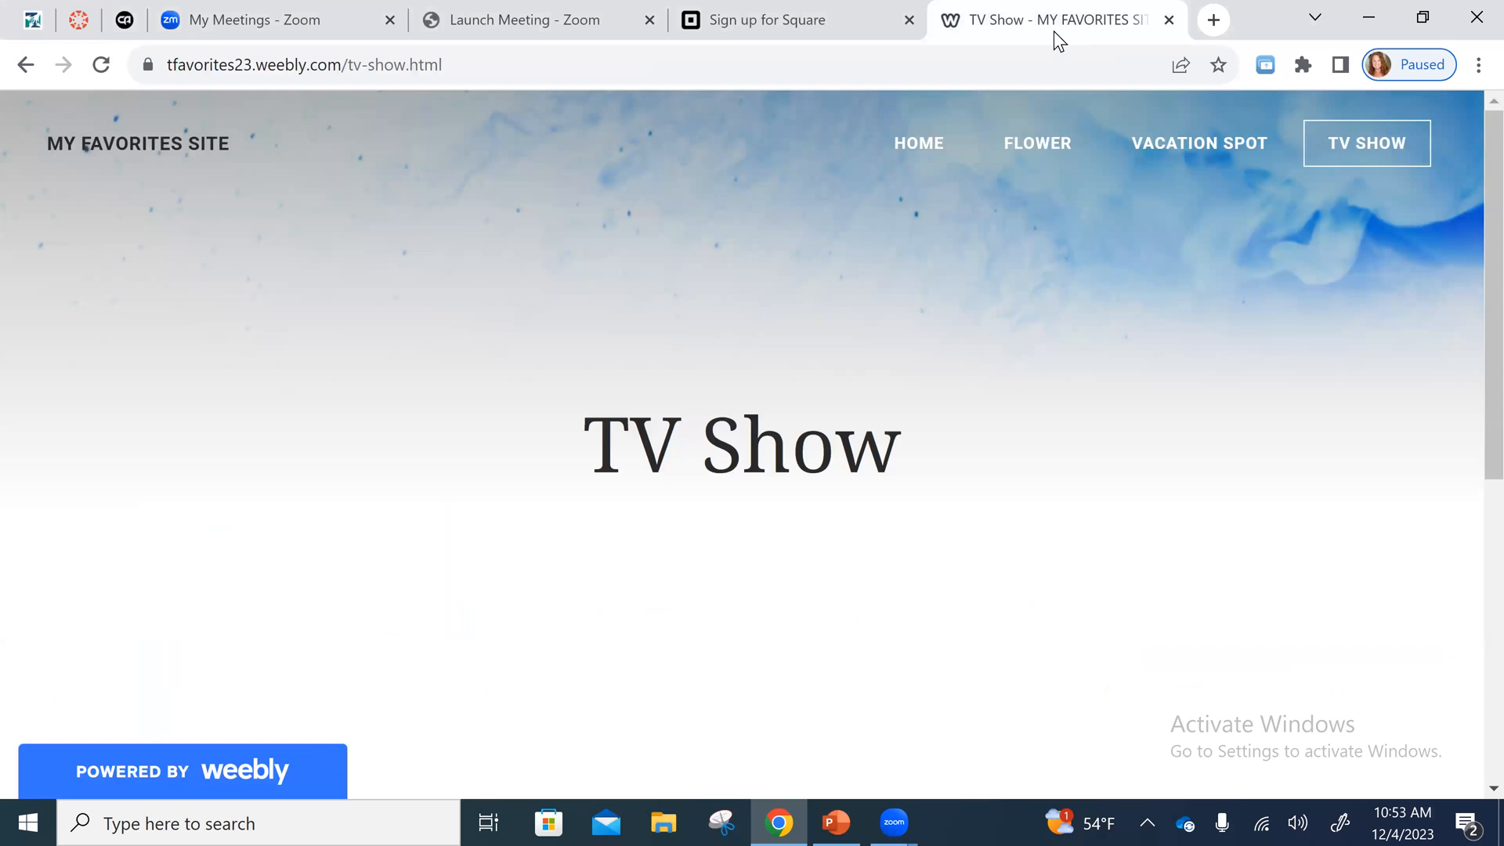
pyautogui.click(872, 31)
pyautogui.click(1140, 33)
pyautogui.hotkey('ctrl', 'w')
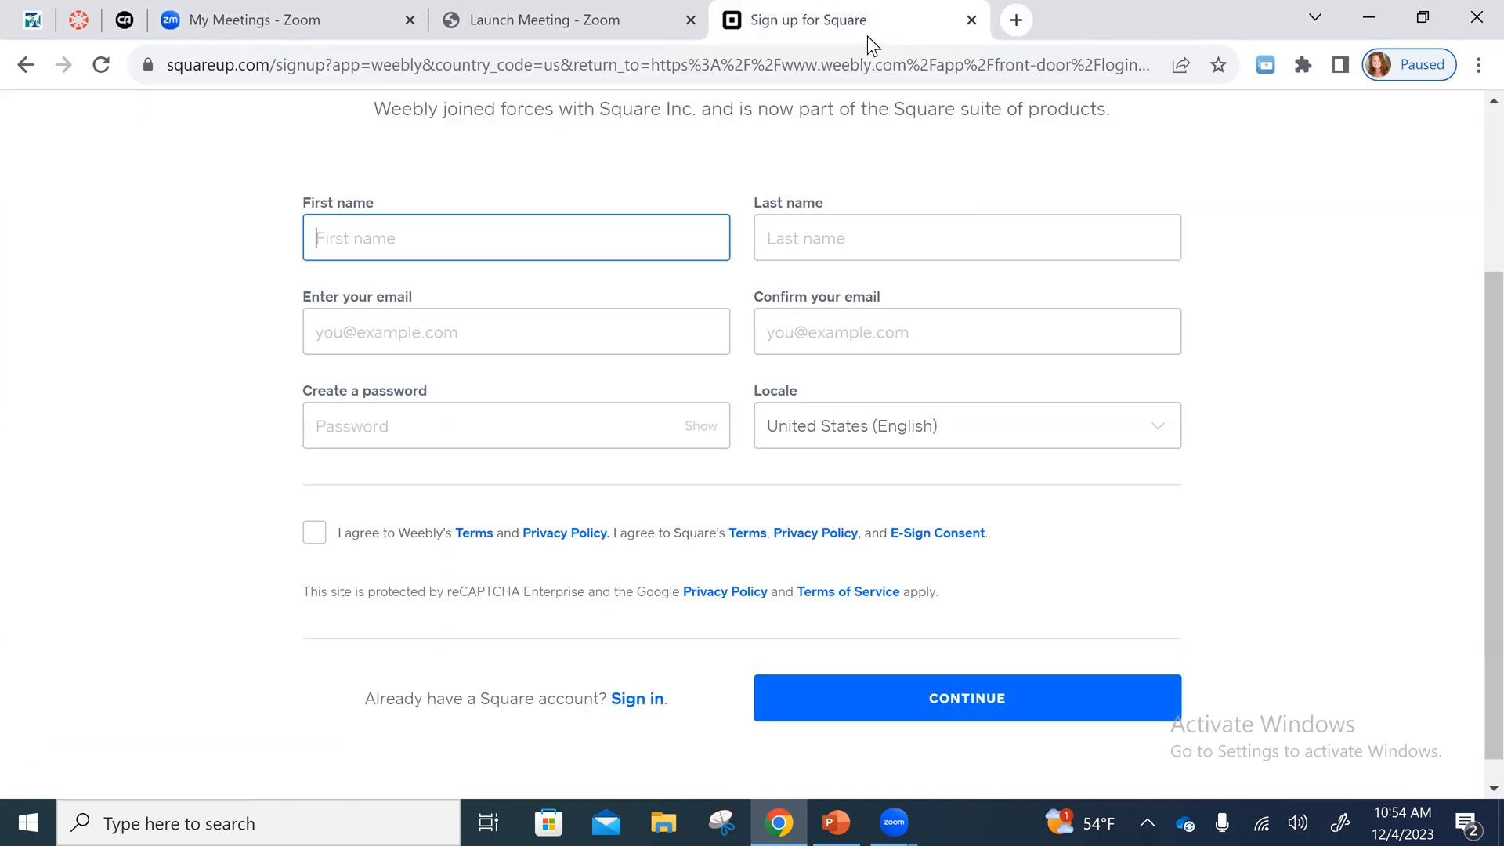
# - Sign in to Weebly with the existing Square account, entering the account's email address and password
pyautogui.click(638, 699)
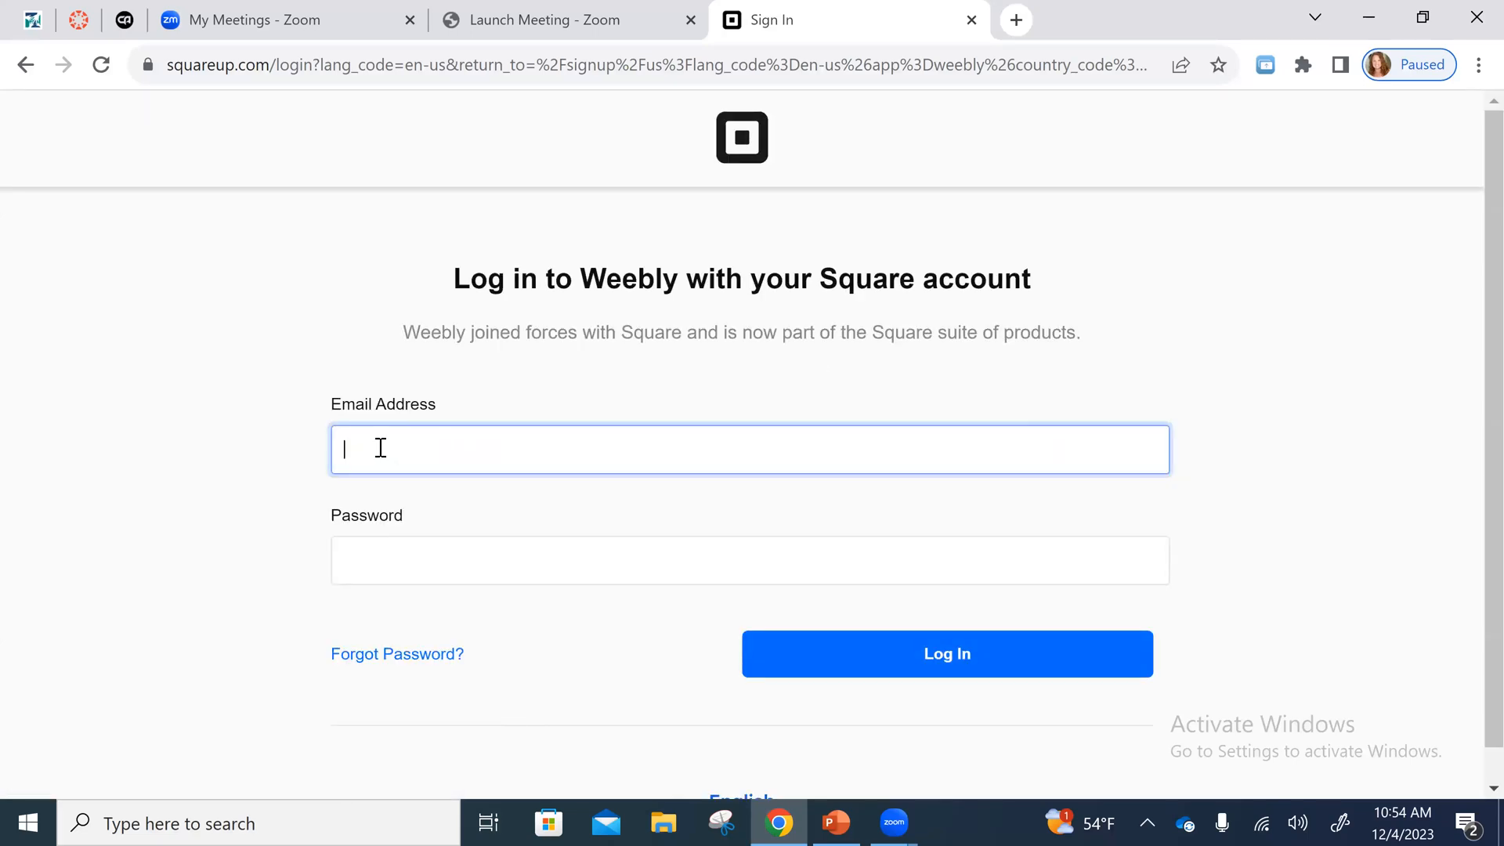
pyautogui.click(395, 555)
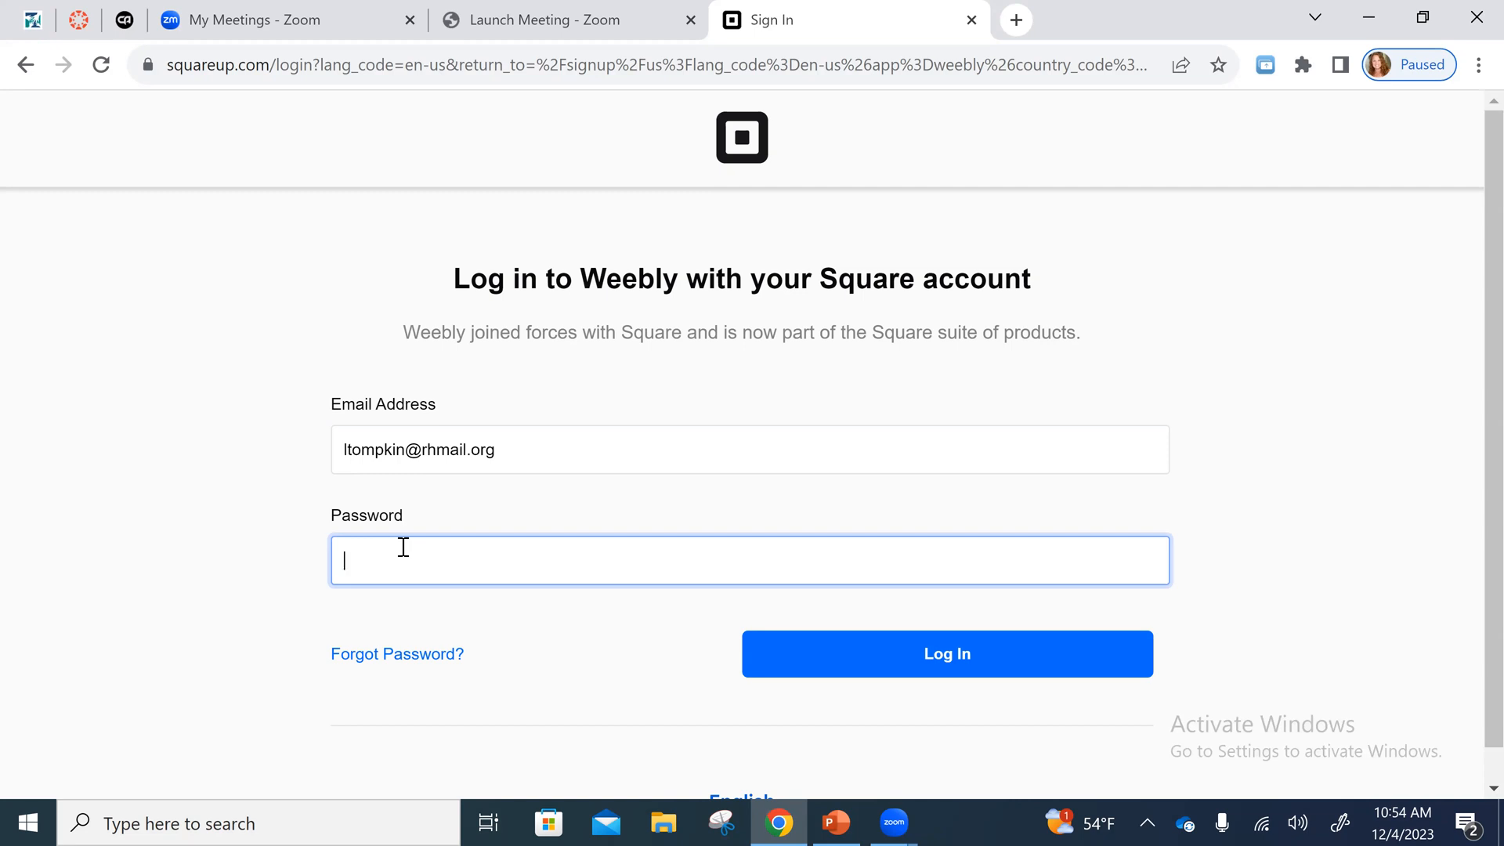
pyautogui.write('•••••••••')
pyautogui.click(852, 648)
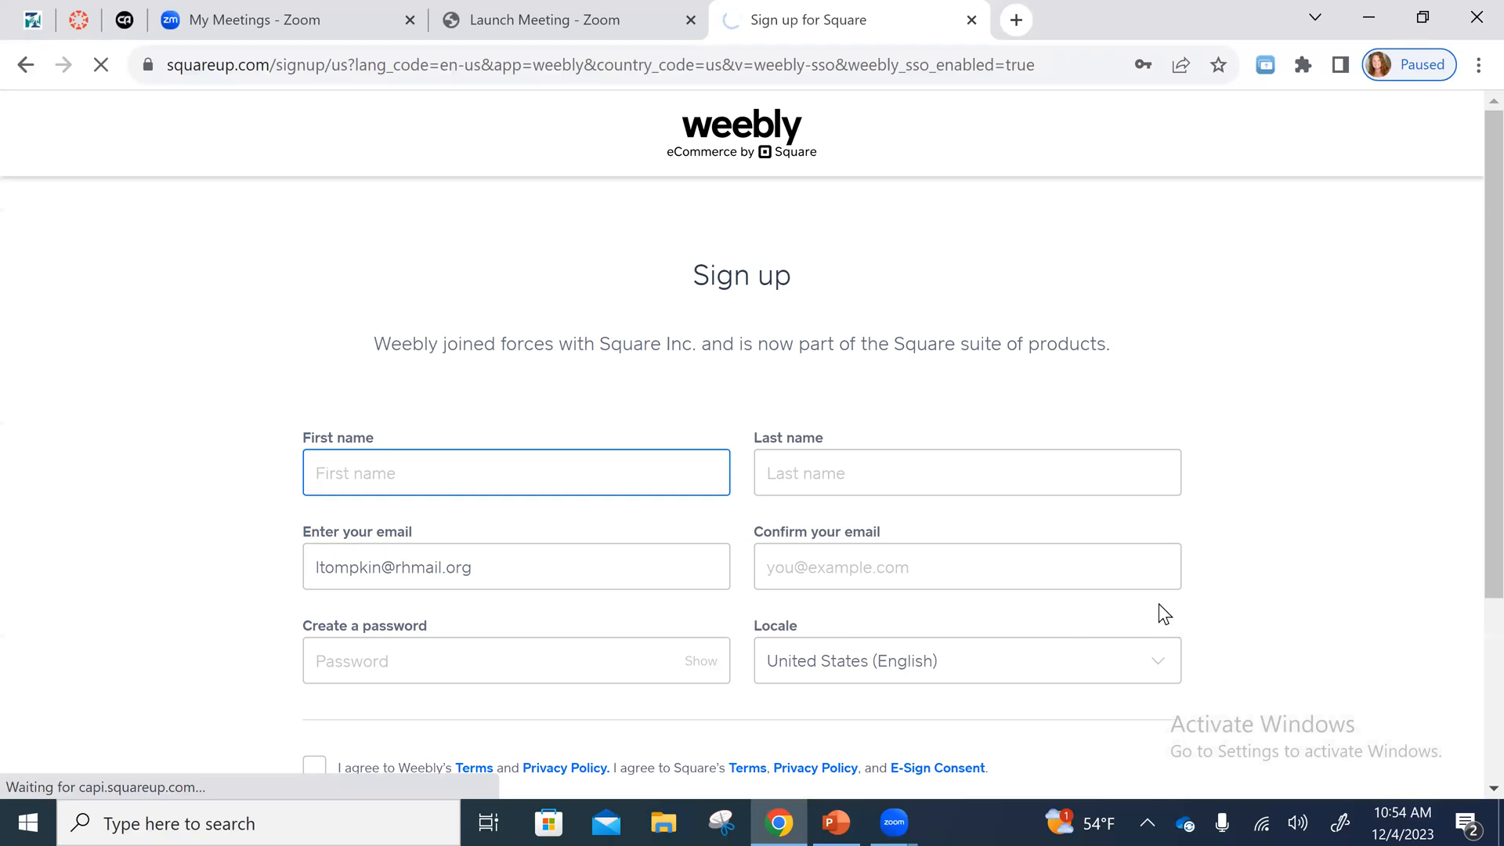
pyautogui.scroll(-3, 1159, 603)
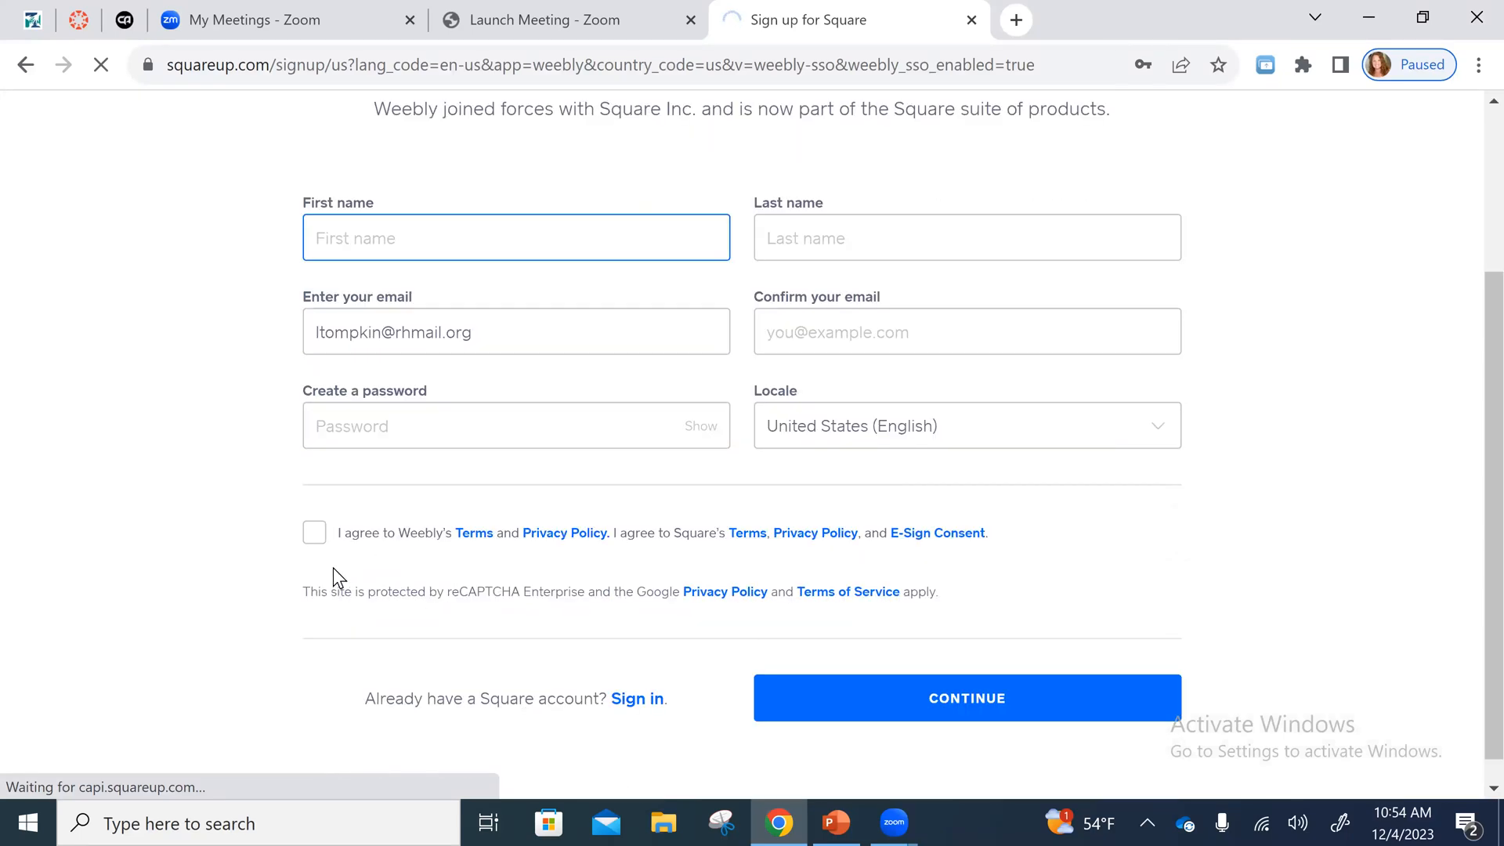
pyautogui.scroll(3, 738, 609)
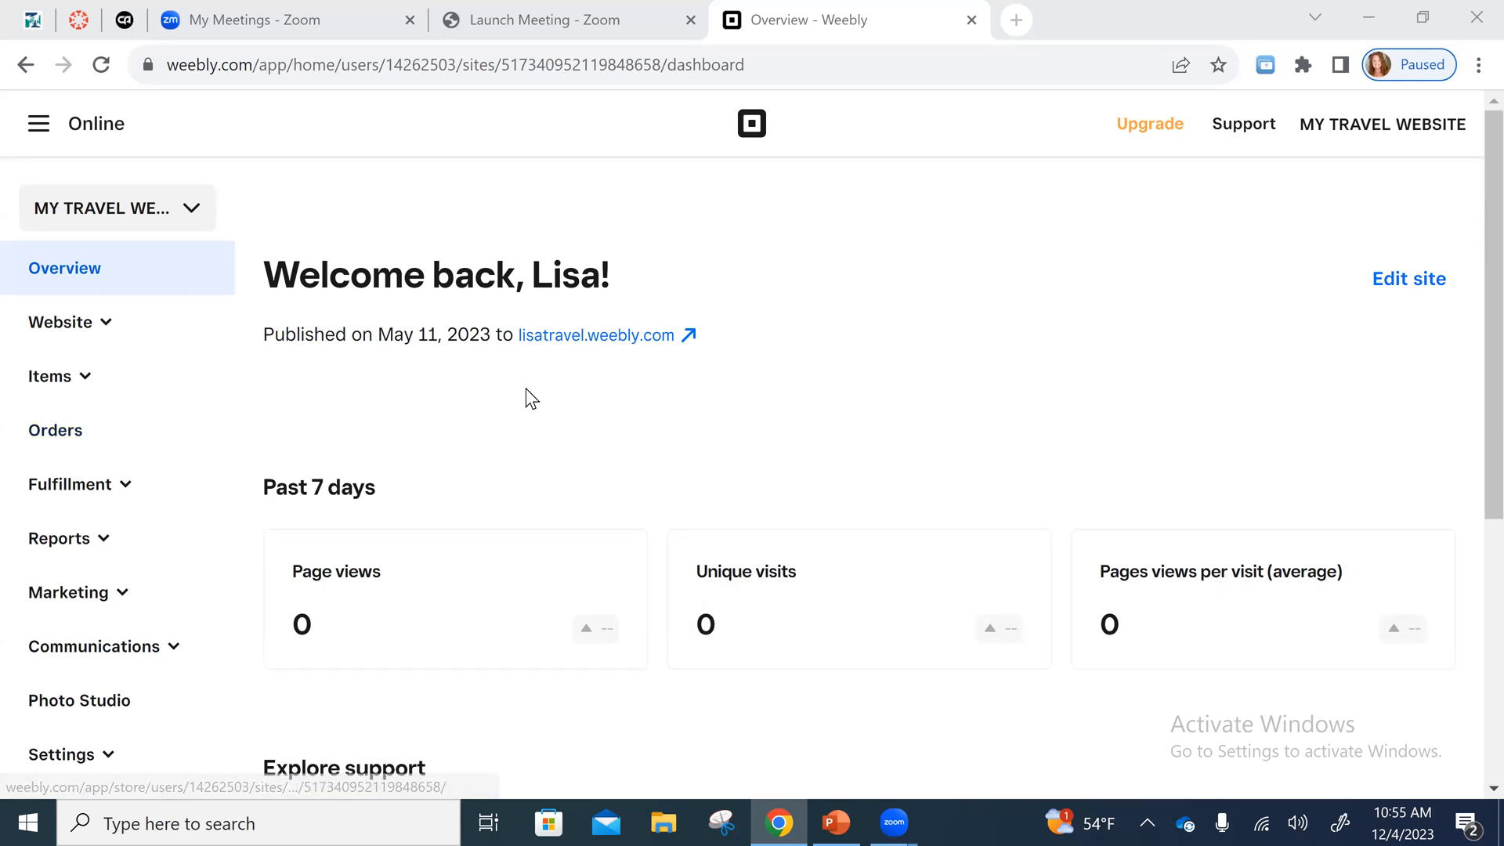
# - Add a new site to the account and choose "I just need a website" as its kind
pyautogui.scroll(-3, 126, 423)
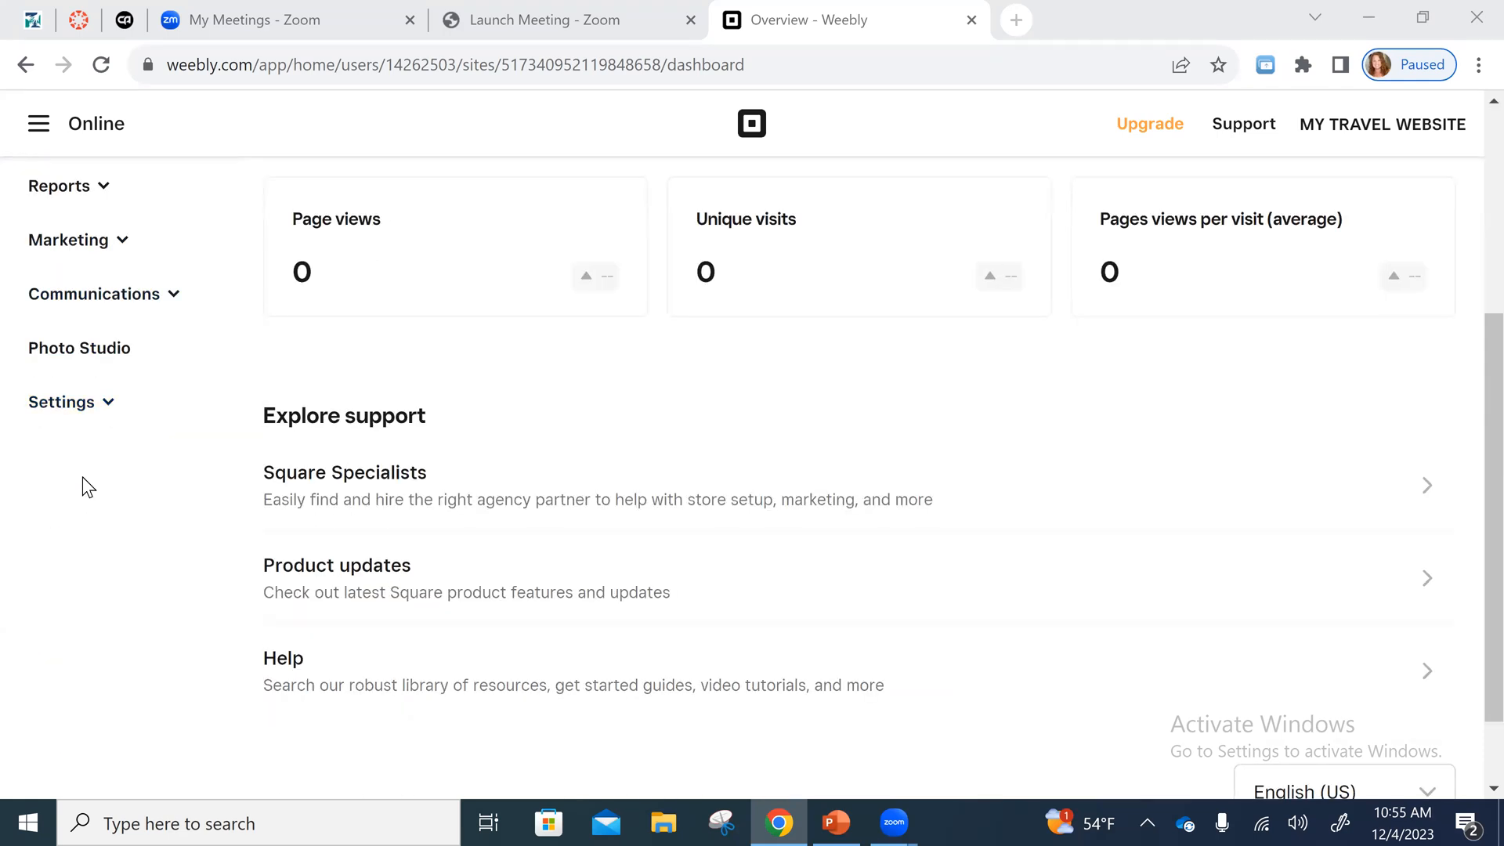
pyautogui.scroll(3, 211, 420)
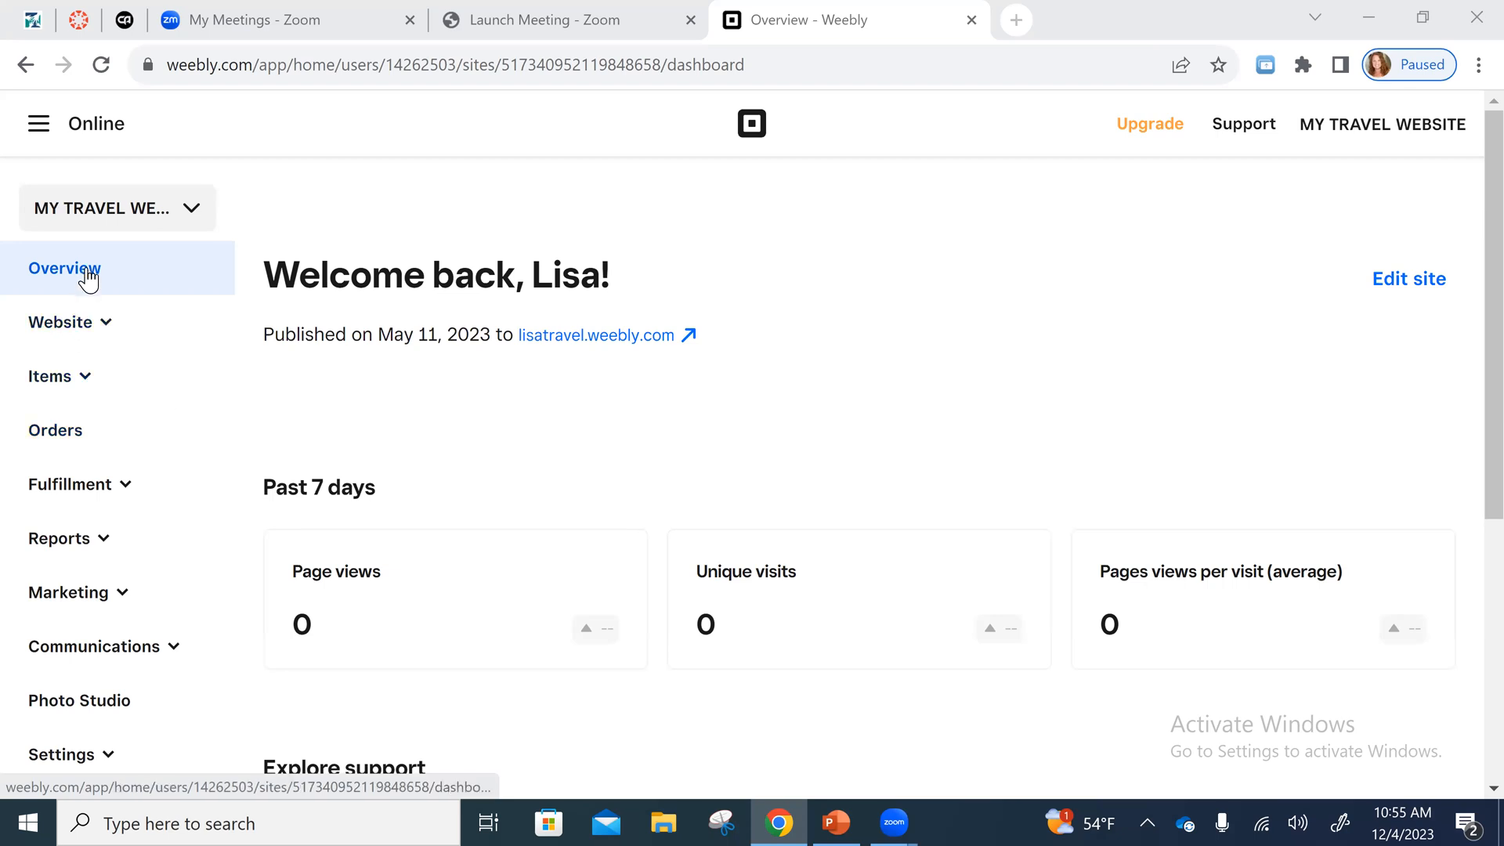
pyautogui.click(191, 208)
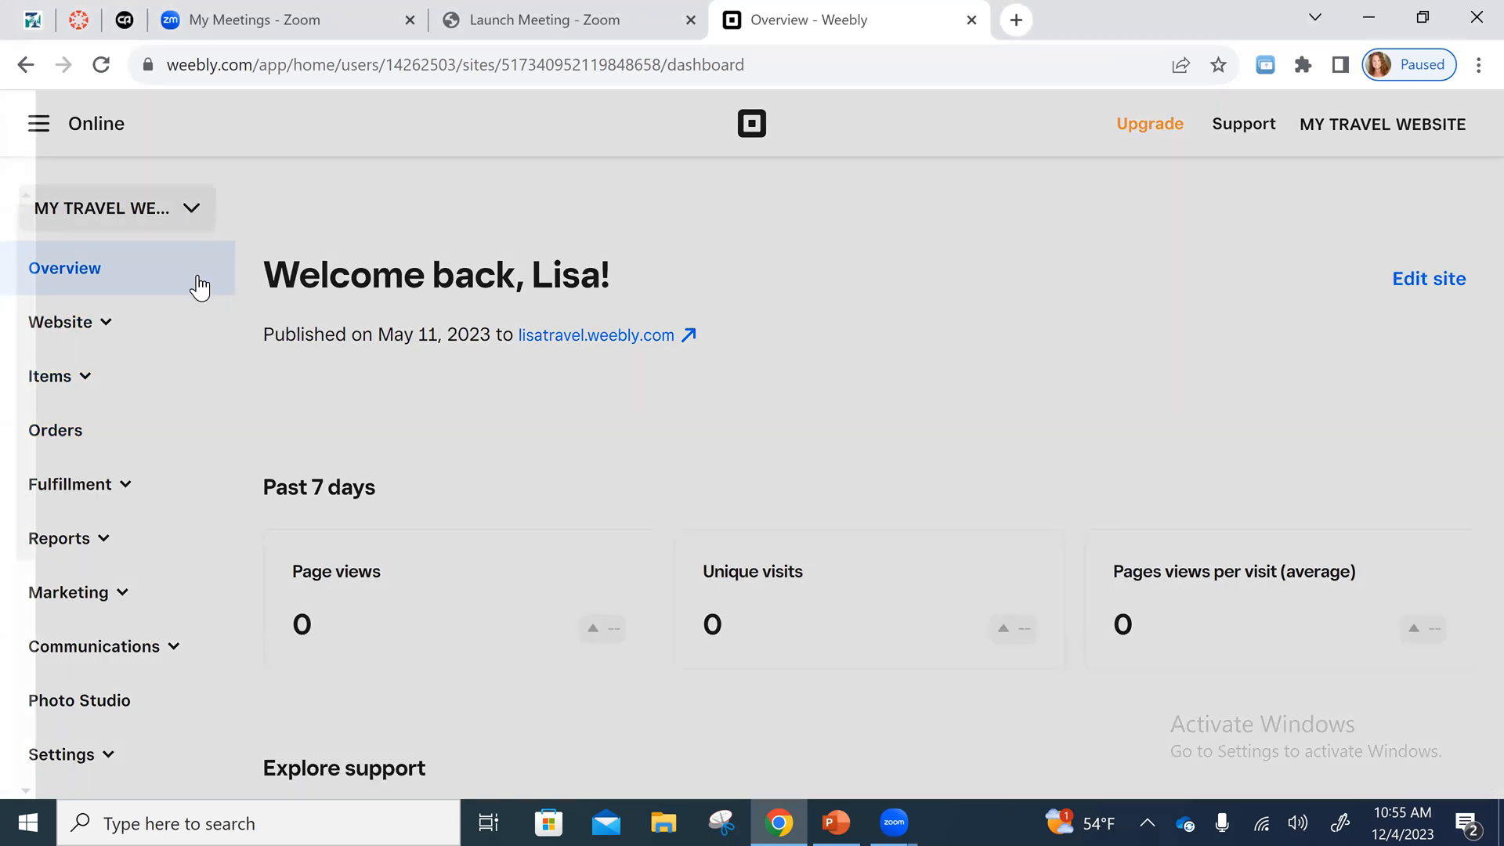
pyautogui.scroll(-4, 215, 470)
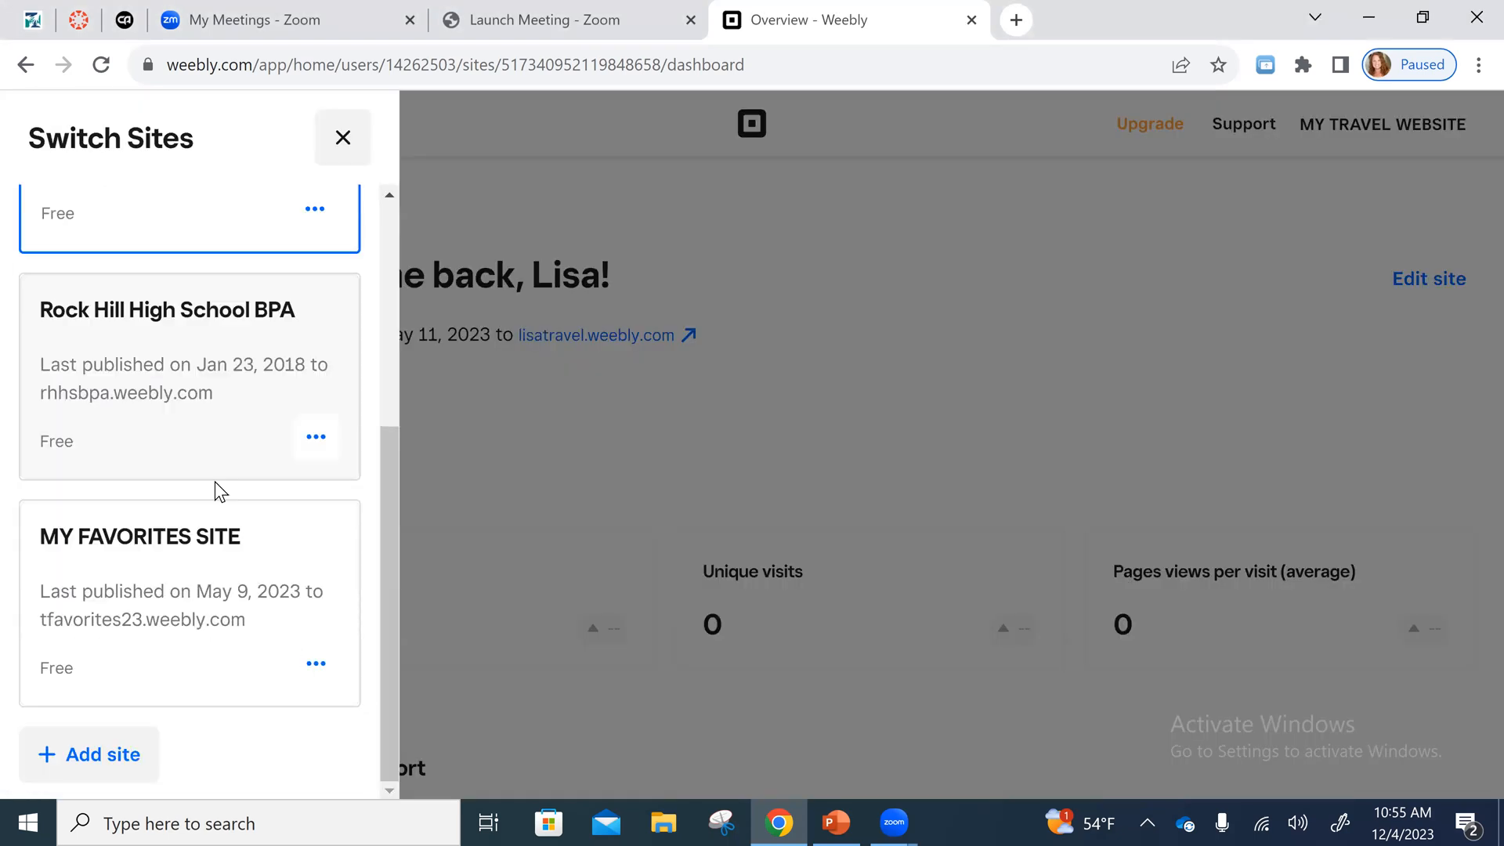
pyautogui.click(122, 763)
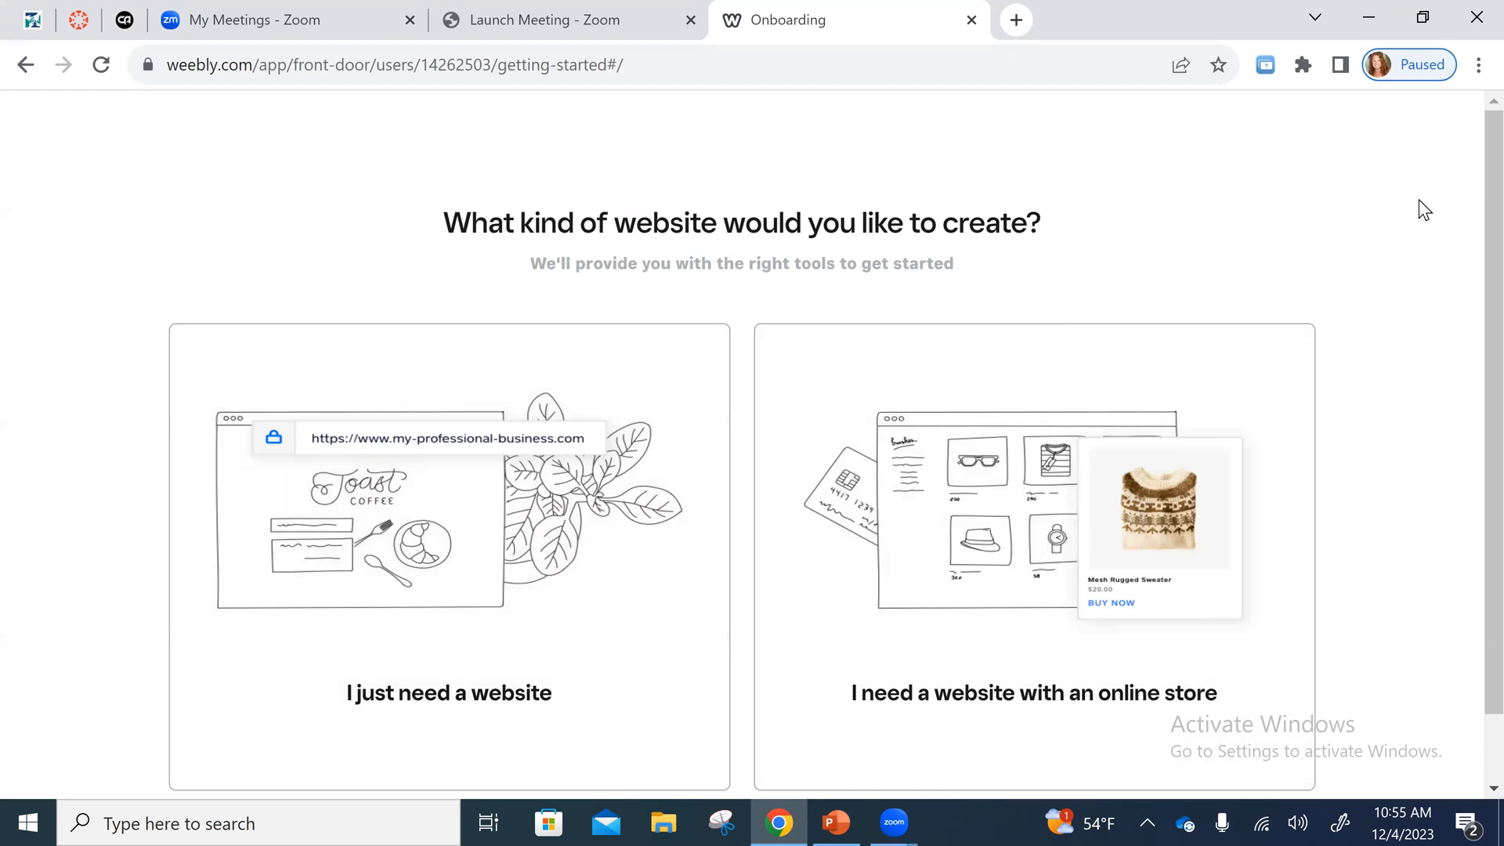
pyautogui.scroll(-1, 1424, 213)
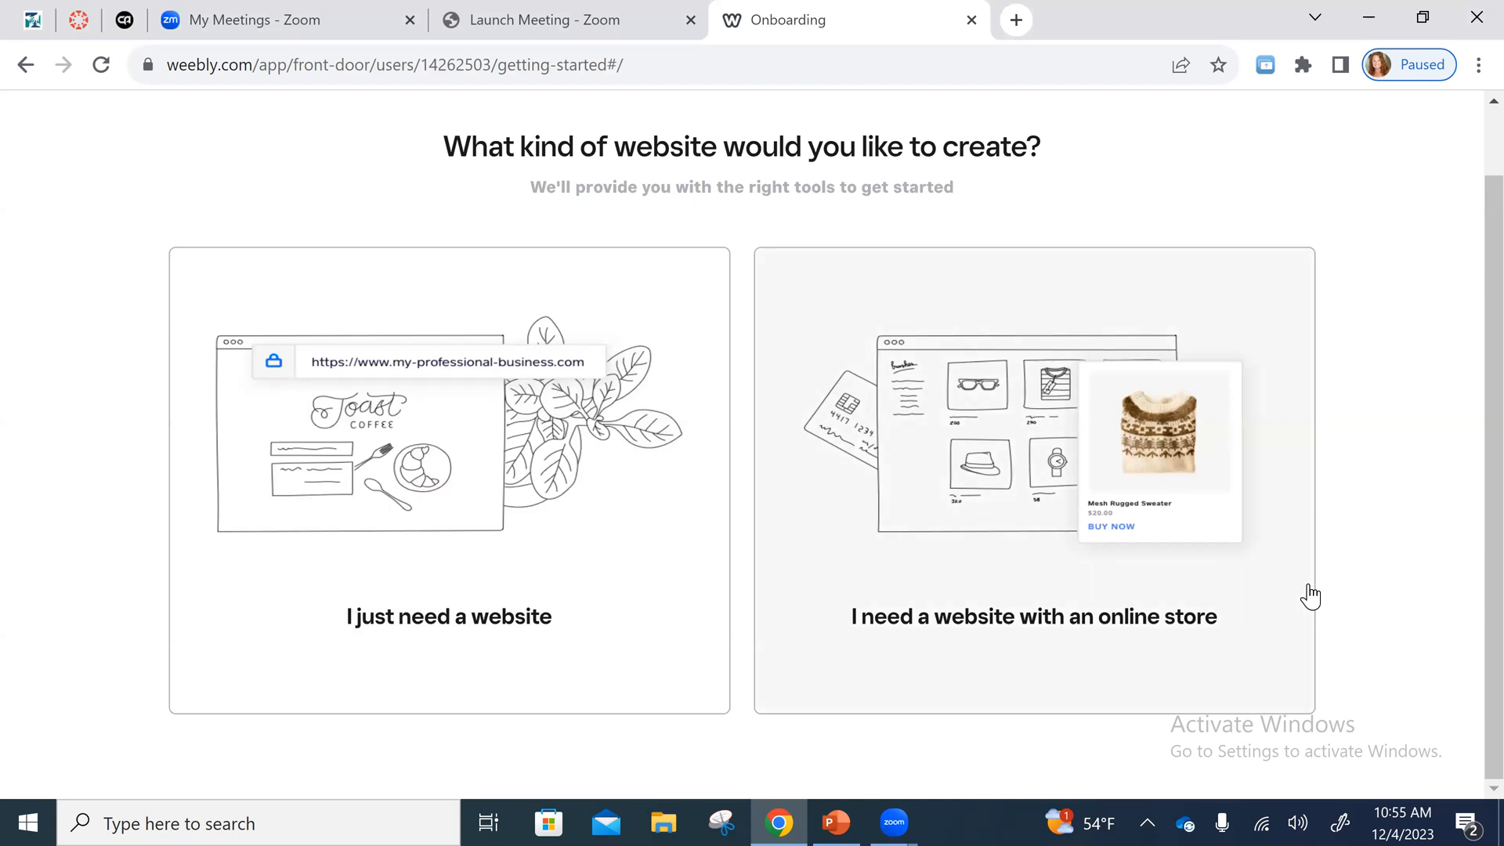
pyautogui.click(379, 439)
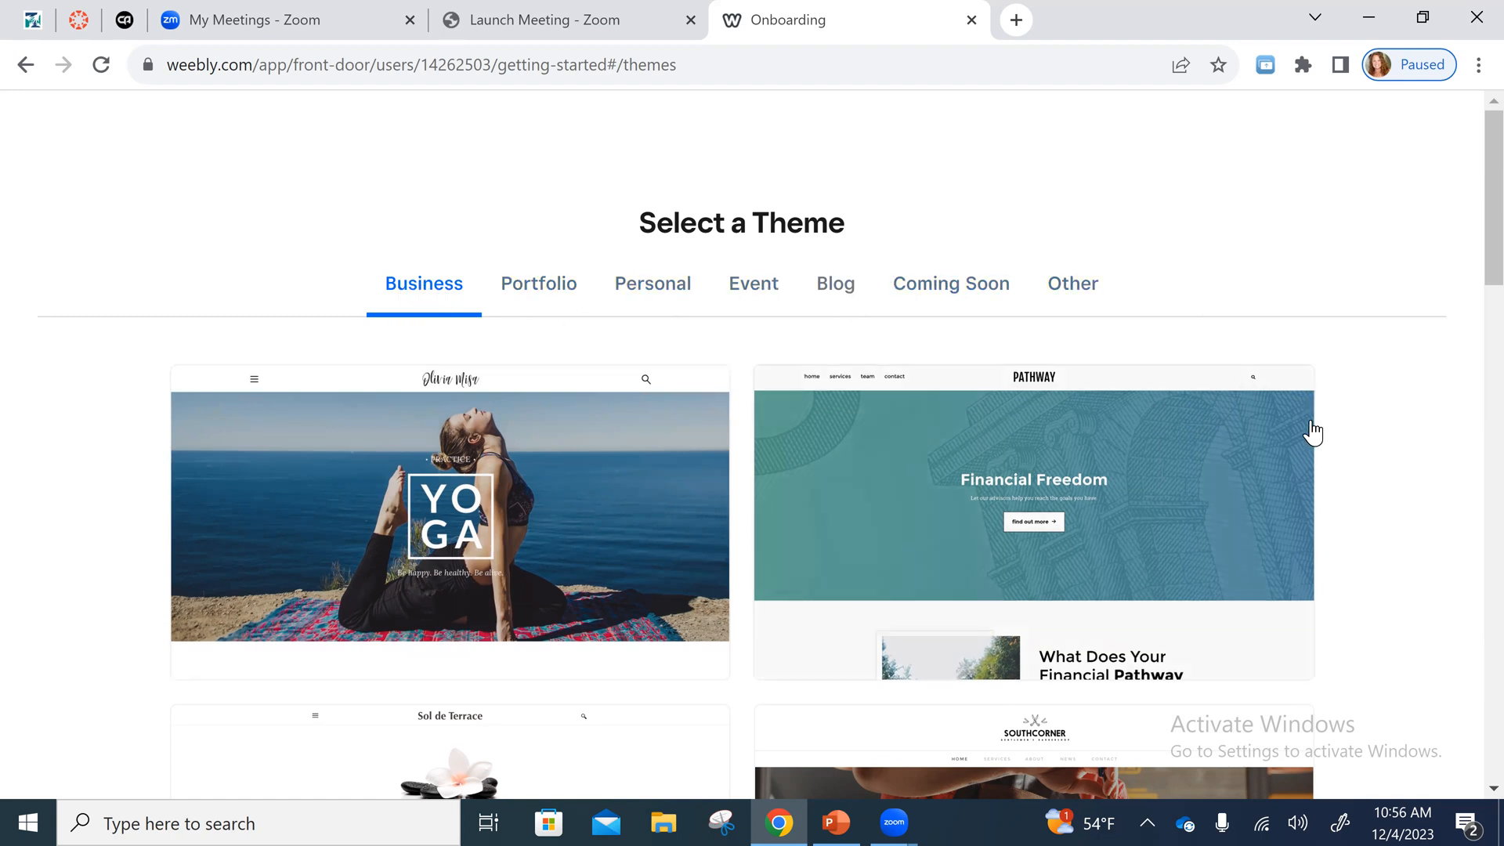
# - Browse the Business, Portfolio and Personal website themes
pyautogui.scroll(-1, 1309, 439)
pyautogui.scroll(-5, 1252, 486)
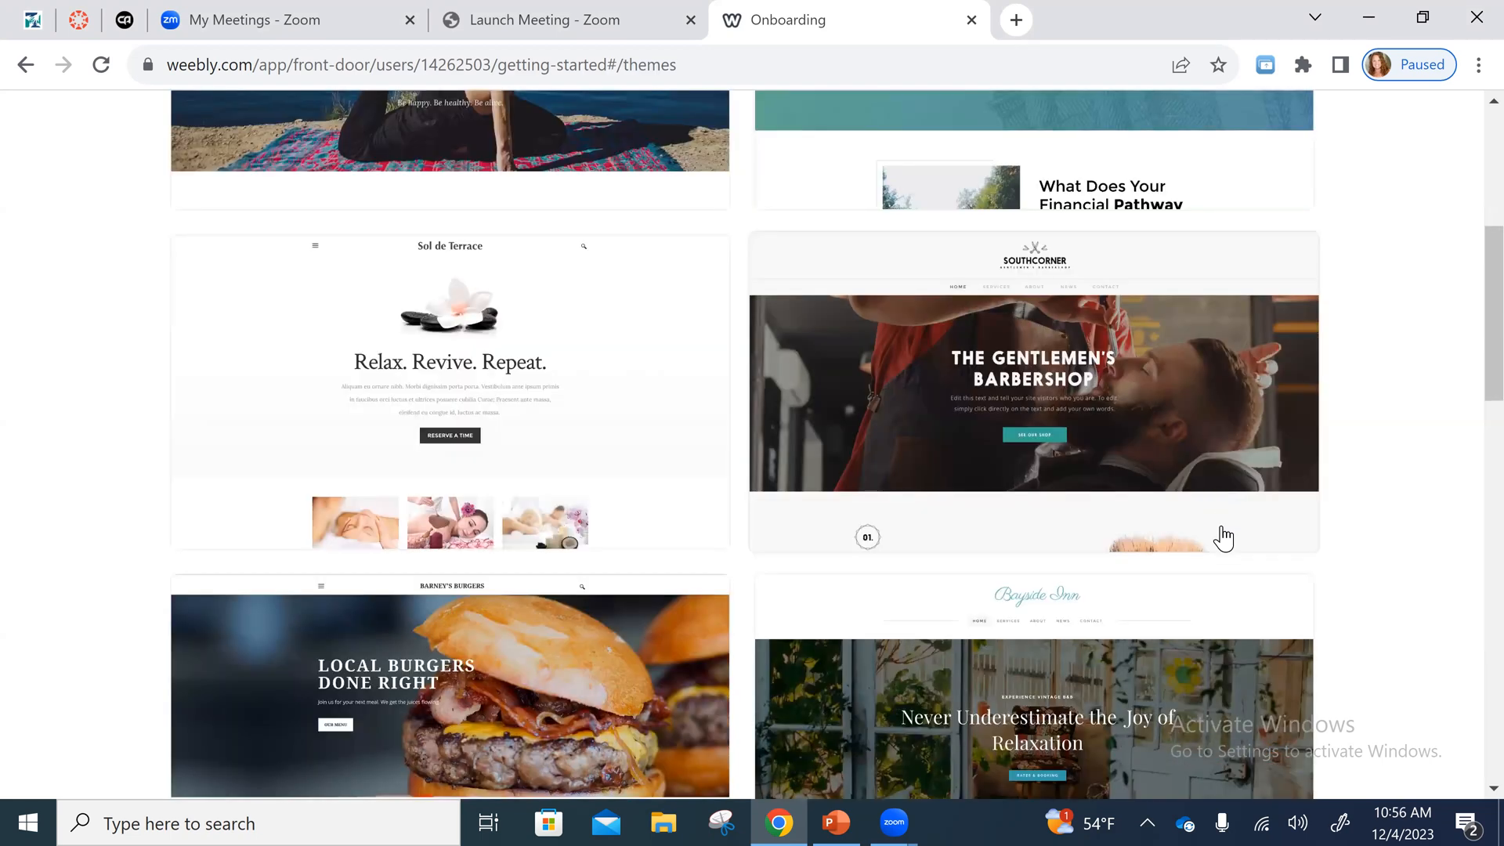
pyautogui.scroll(-7, 1217, 561)
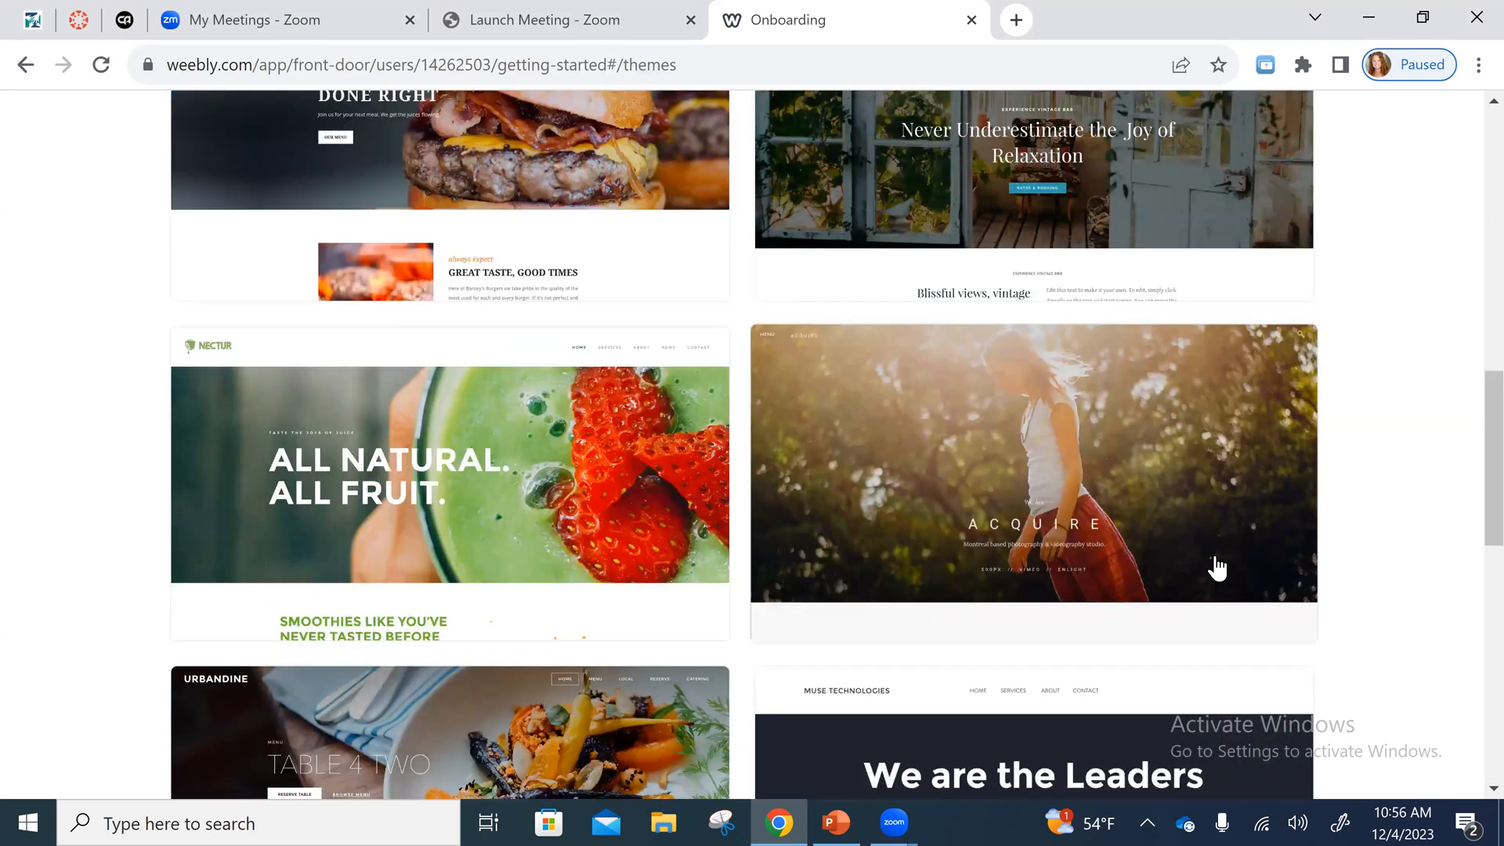
pyautogui.scroll(15, 547, 292)
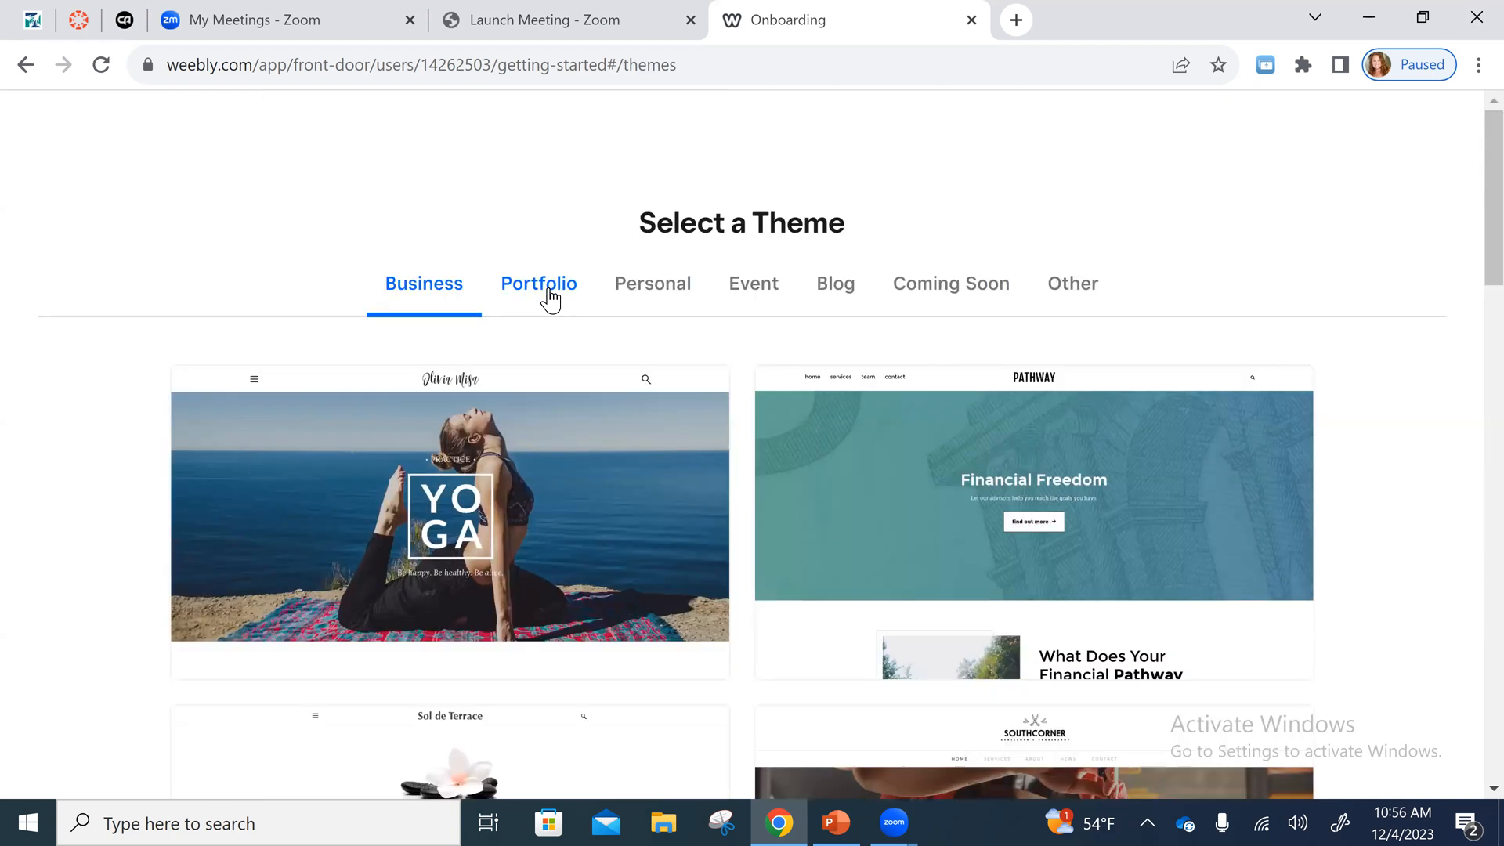
pyautogui.click(551, 297)
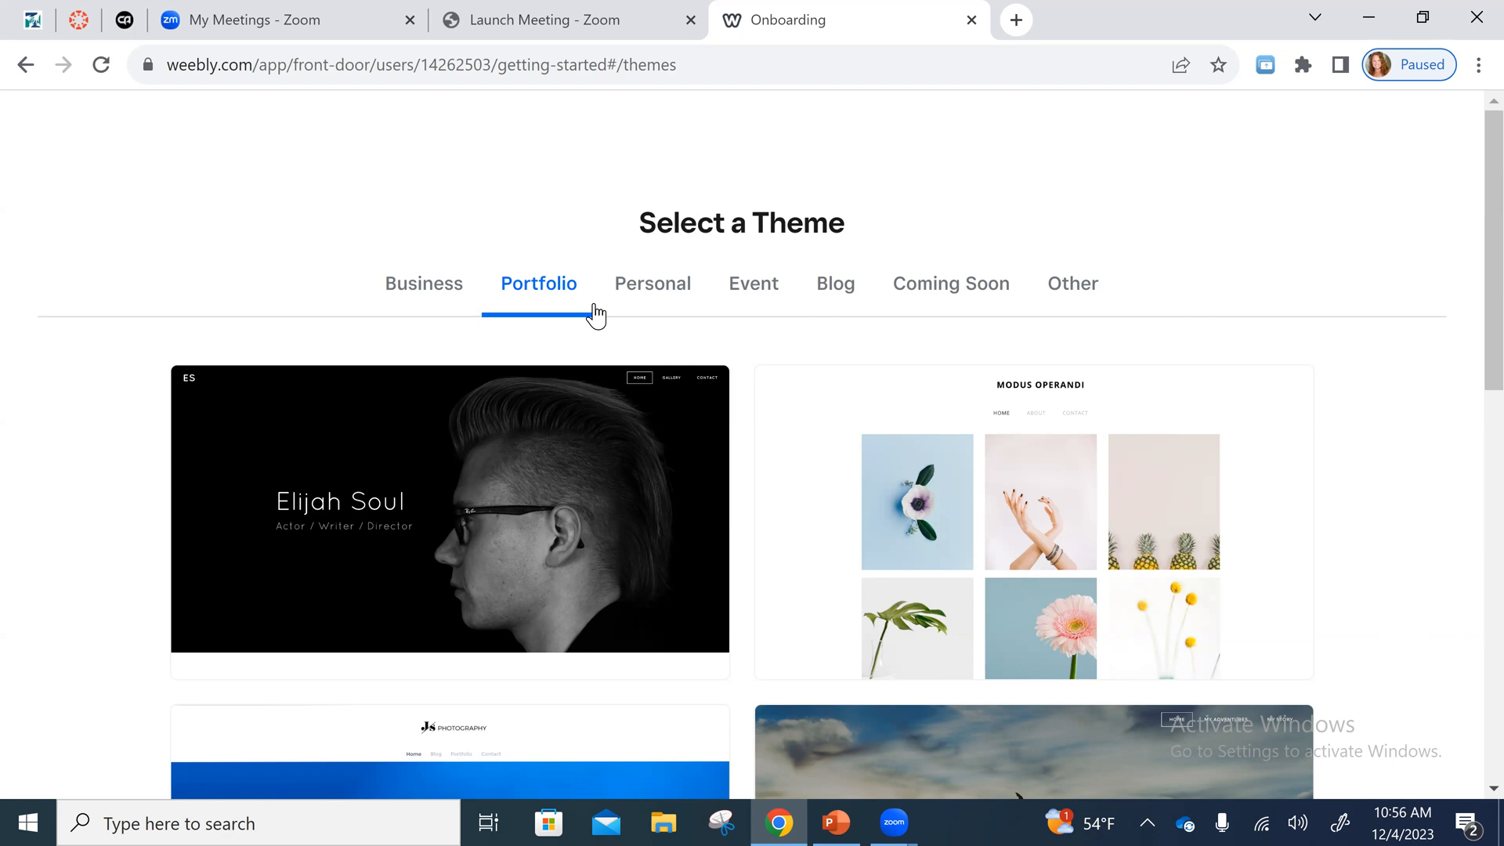
pyautogui.click(667, 293)
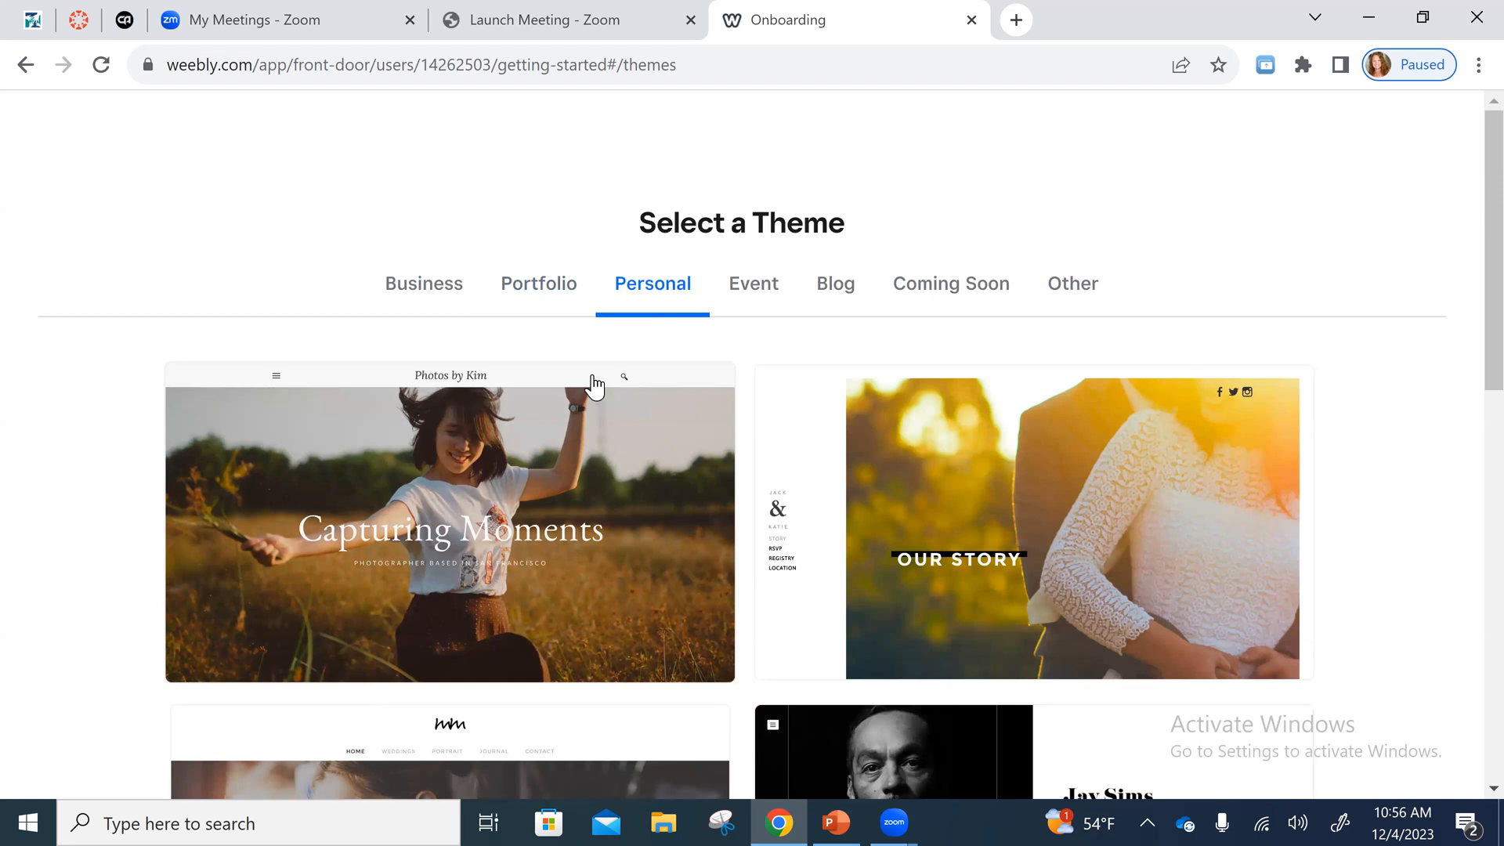
pyautogui.click(546, 297)
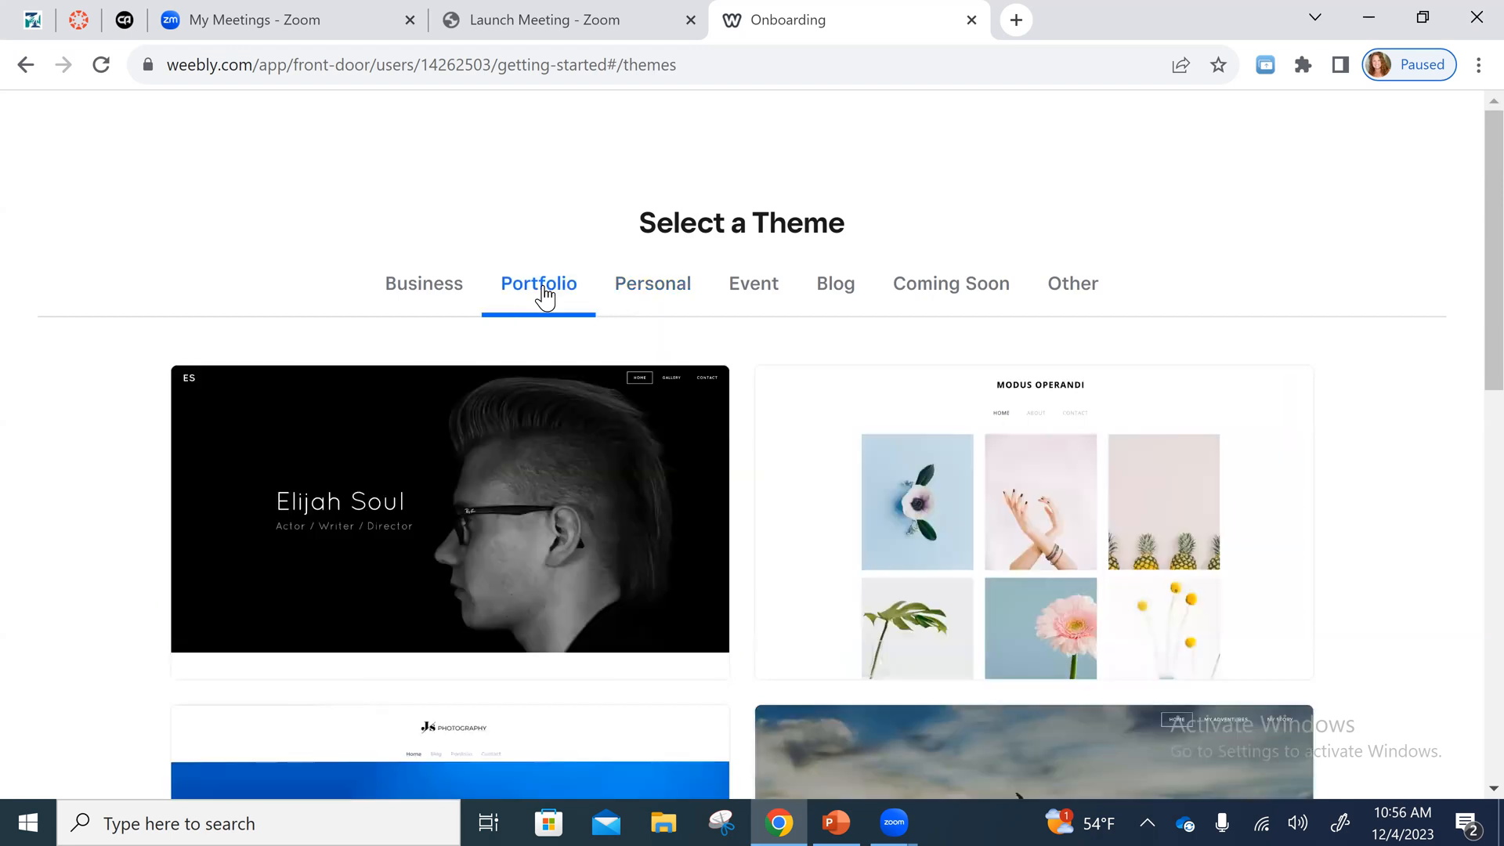
pyautogui.scroll(-3, 760, 329)
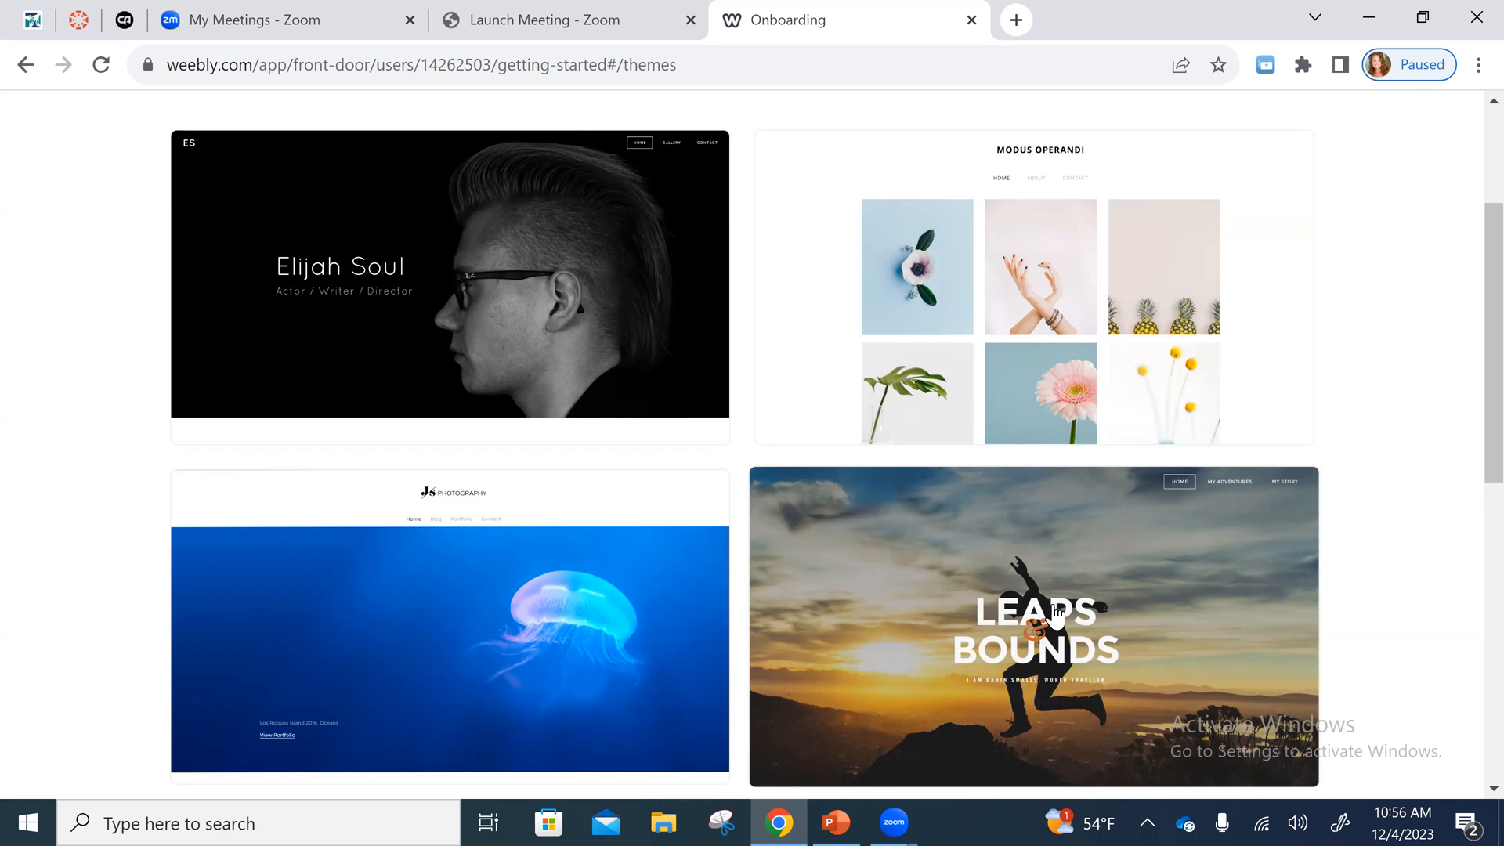
pyautogui.scroll(3, 764, 631)
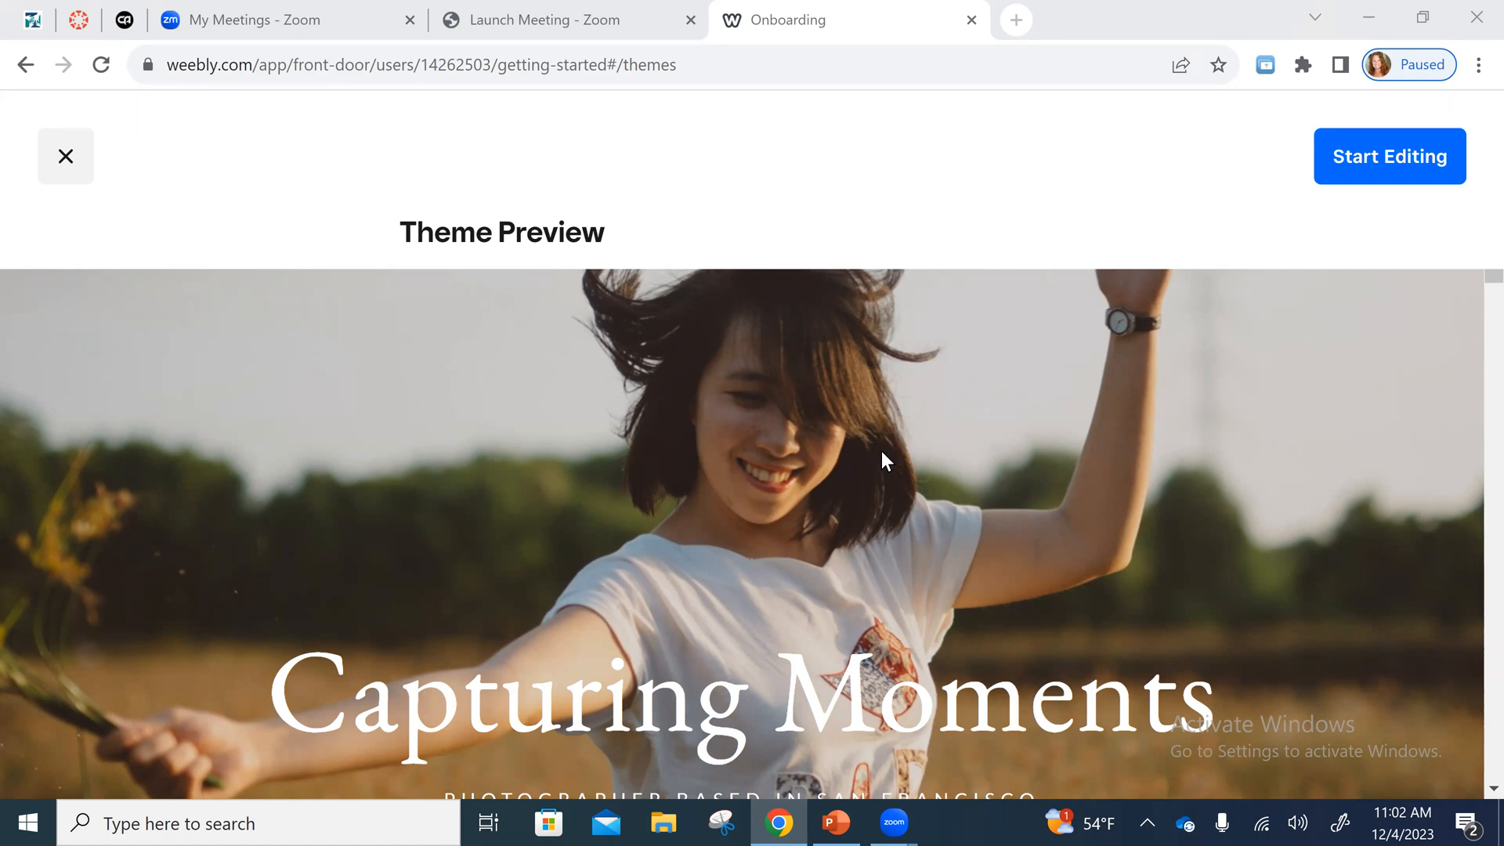
# - Look through the Capturing Moments theme preview and start editing a site with that theme
pyautogui.scroll(-1, 892, 458)
pyautogui.scroll(1, 1245, 210)
pyautogui.scroll(-3, 1004, 549)
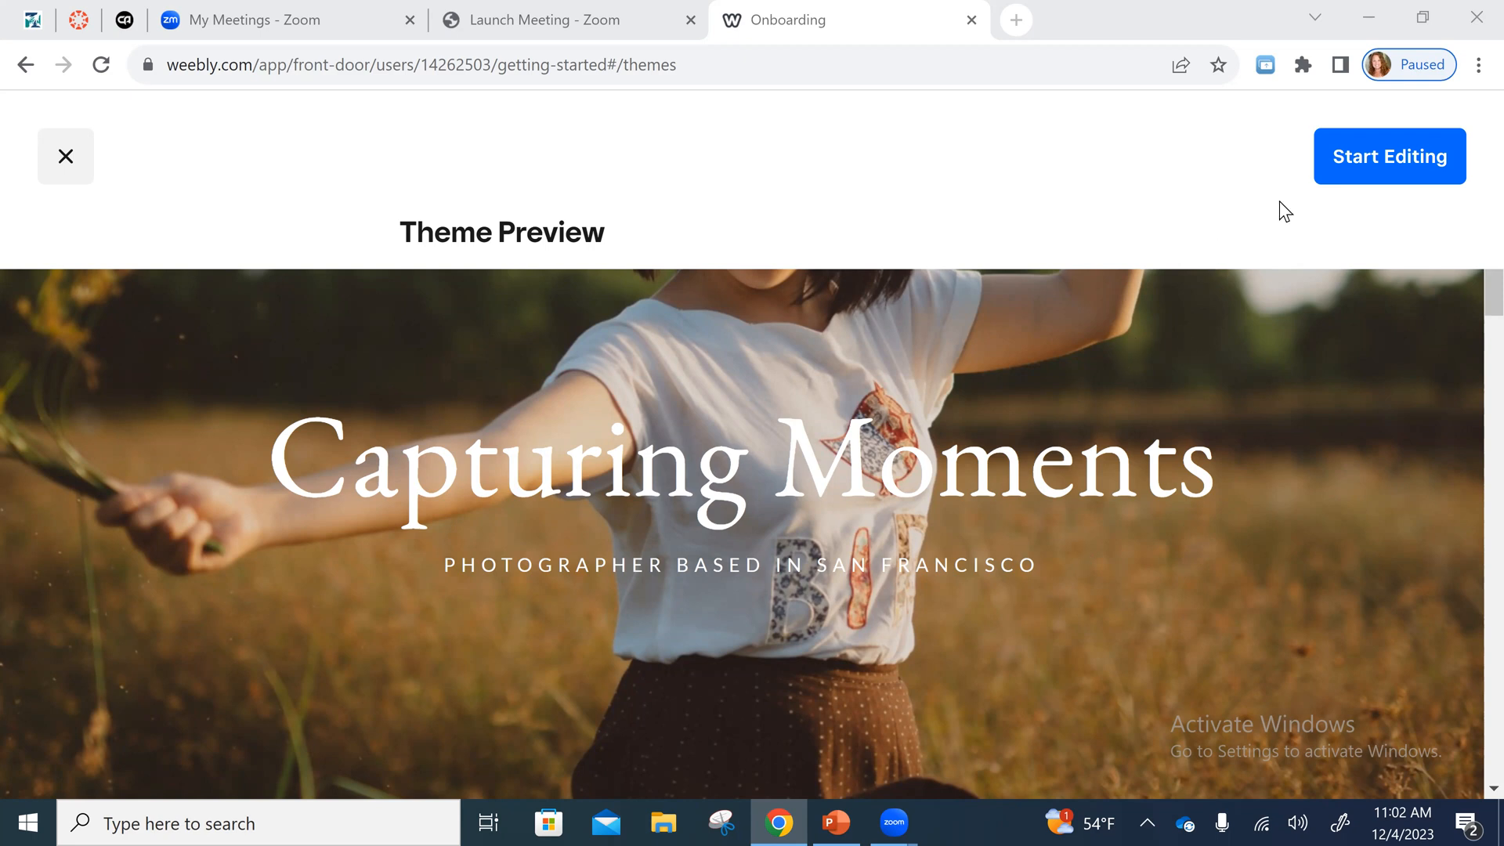
pyautogui.click(1399, 163)
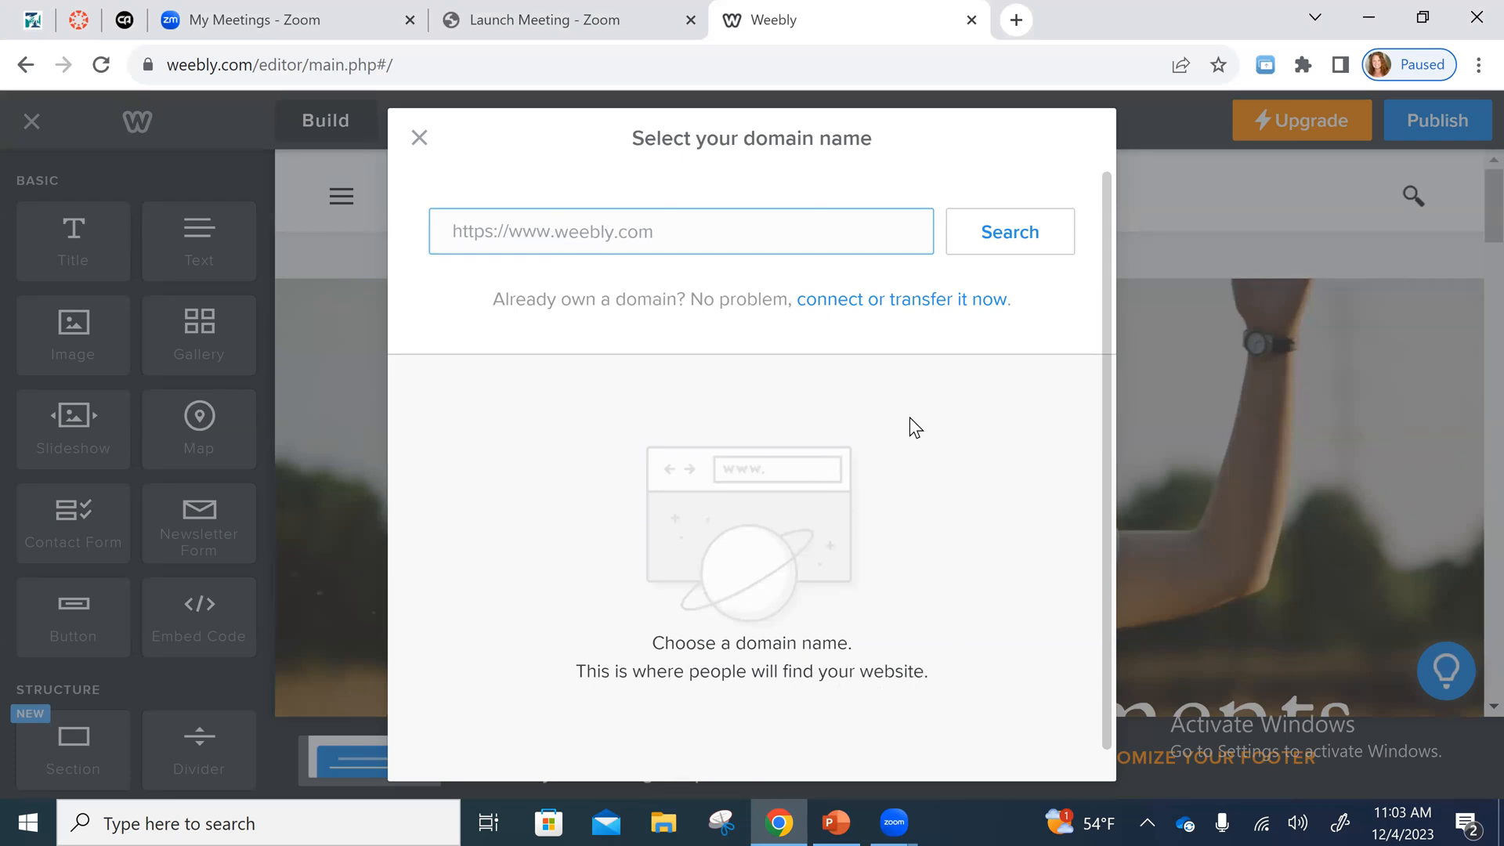
# - Enter a weebly.com address ending in only the site owner's last name as the domain name, replacing the suggested entry
pyautogui.scroll(-1, 915, 494)
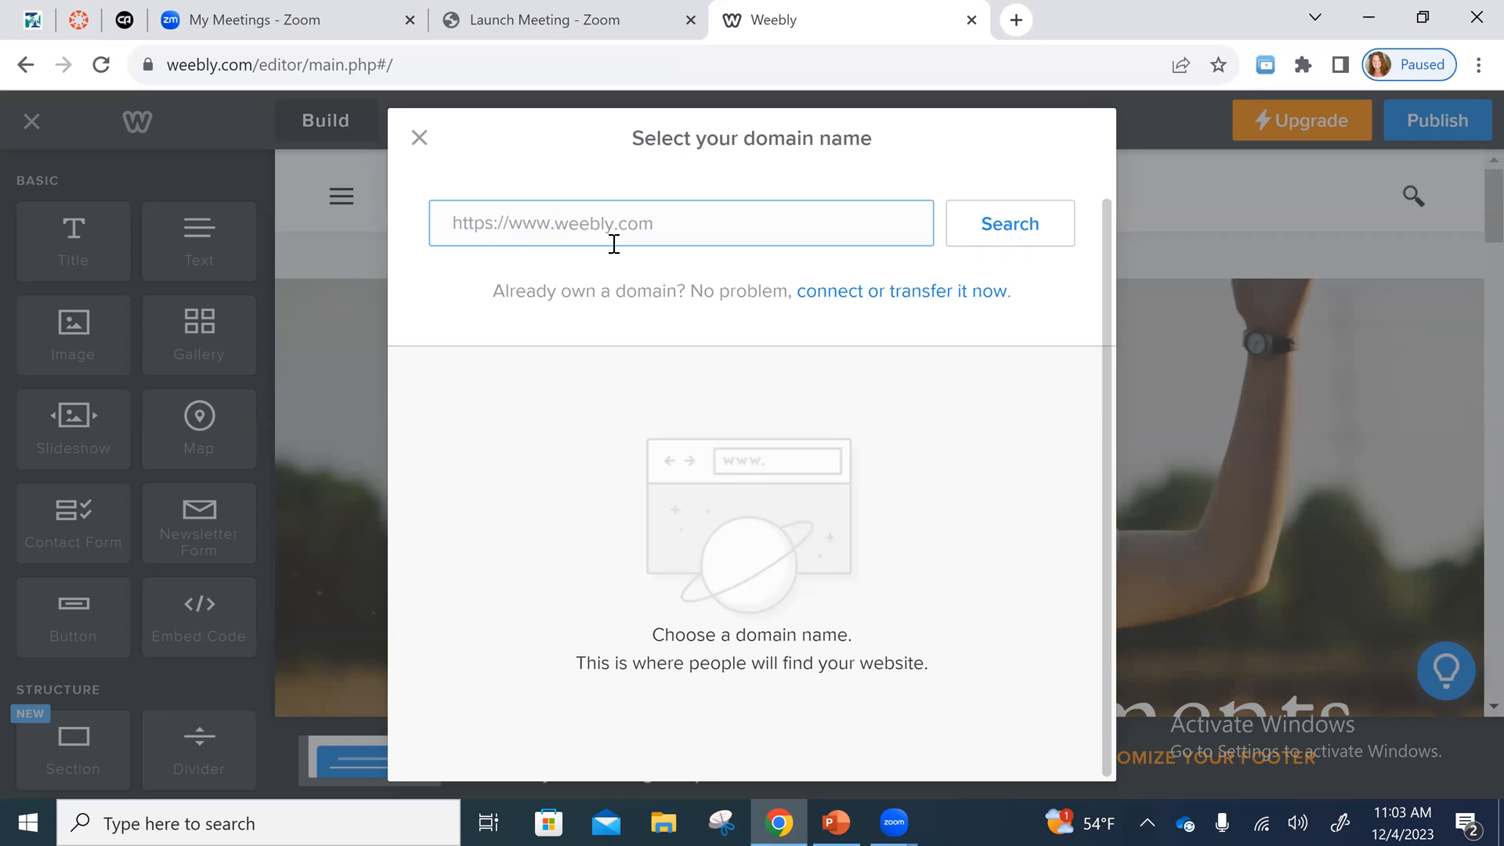
pyautogui.click(675, 223)
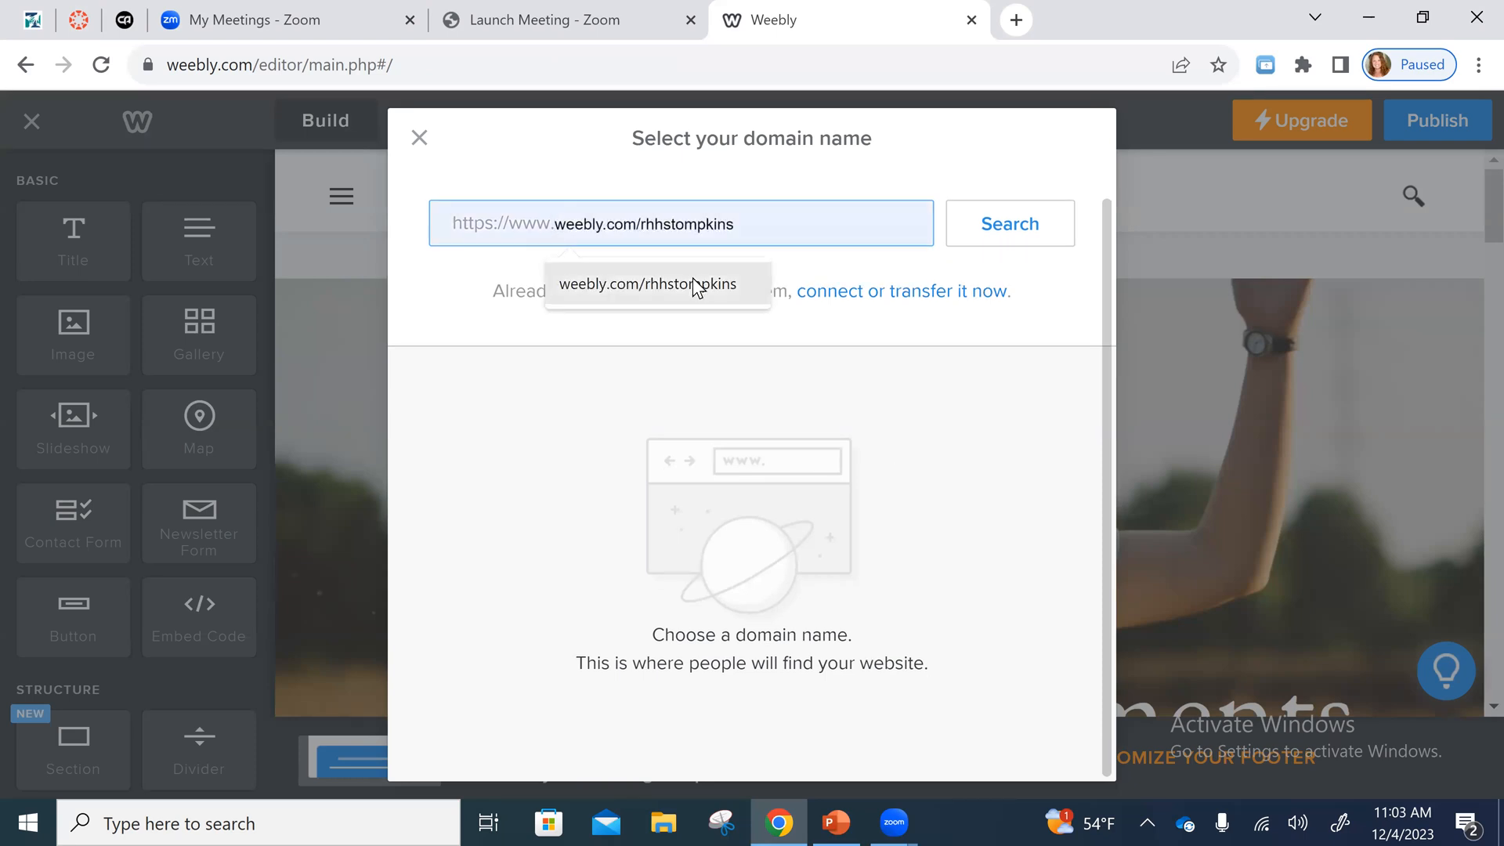
pyautogui.click(628, 284)
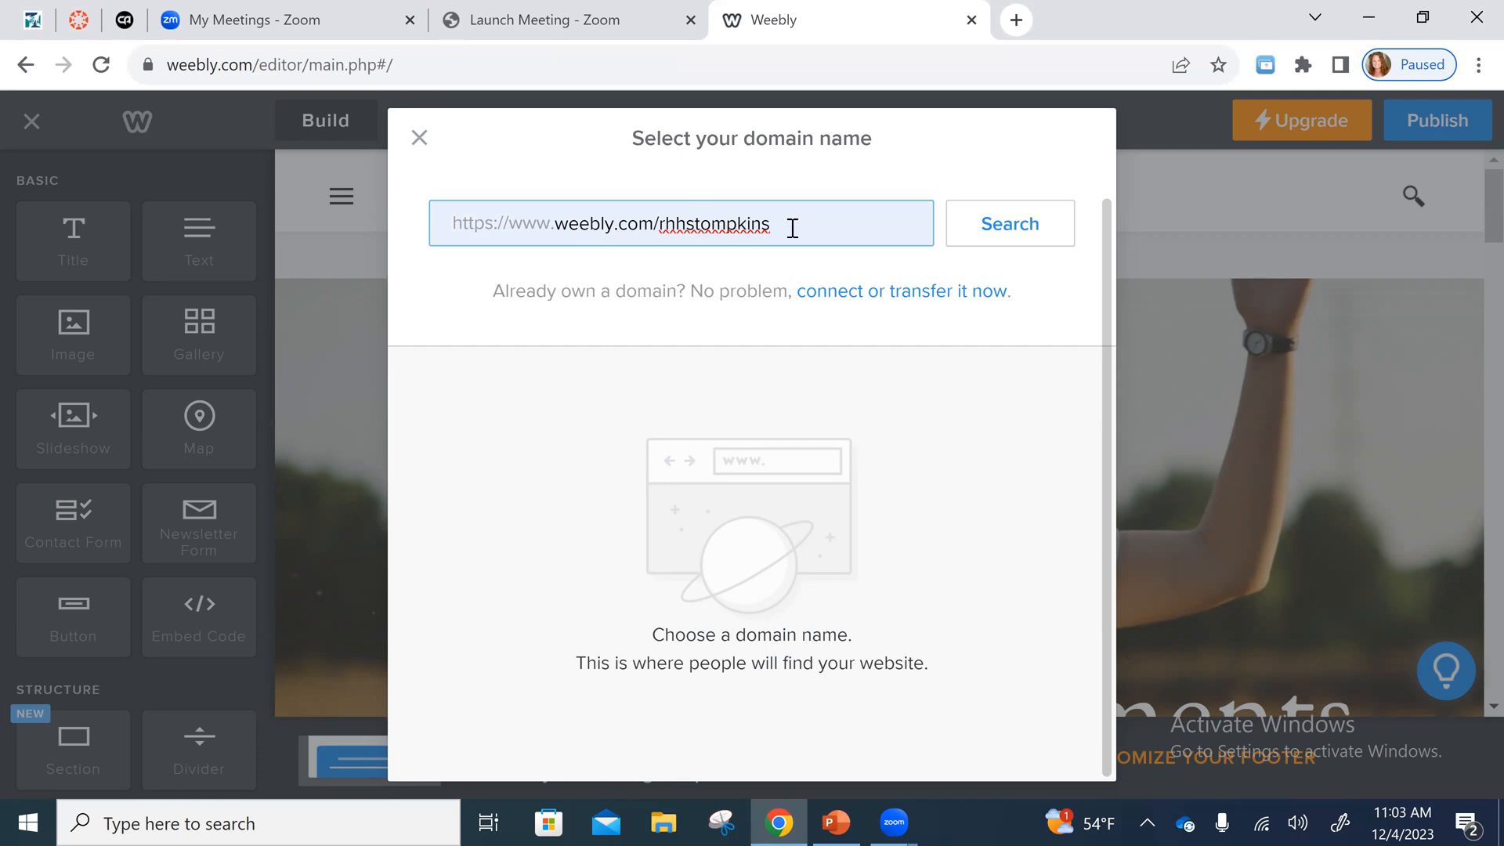
pyautogui.press('BackSpace')
pyautogui.press('BackSpace')
pyautogui.press('BackSpace')
pyautogui.press('BackSpace')
pyautogui.press('BackSpace')
pyautogui.press('BackSpace')
pyautogui.press('BackSpace')
pyautogui.press('BackSpace')
pyautogui.press('BackSpace')
pyautogui.press('BackSpace')
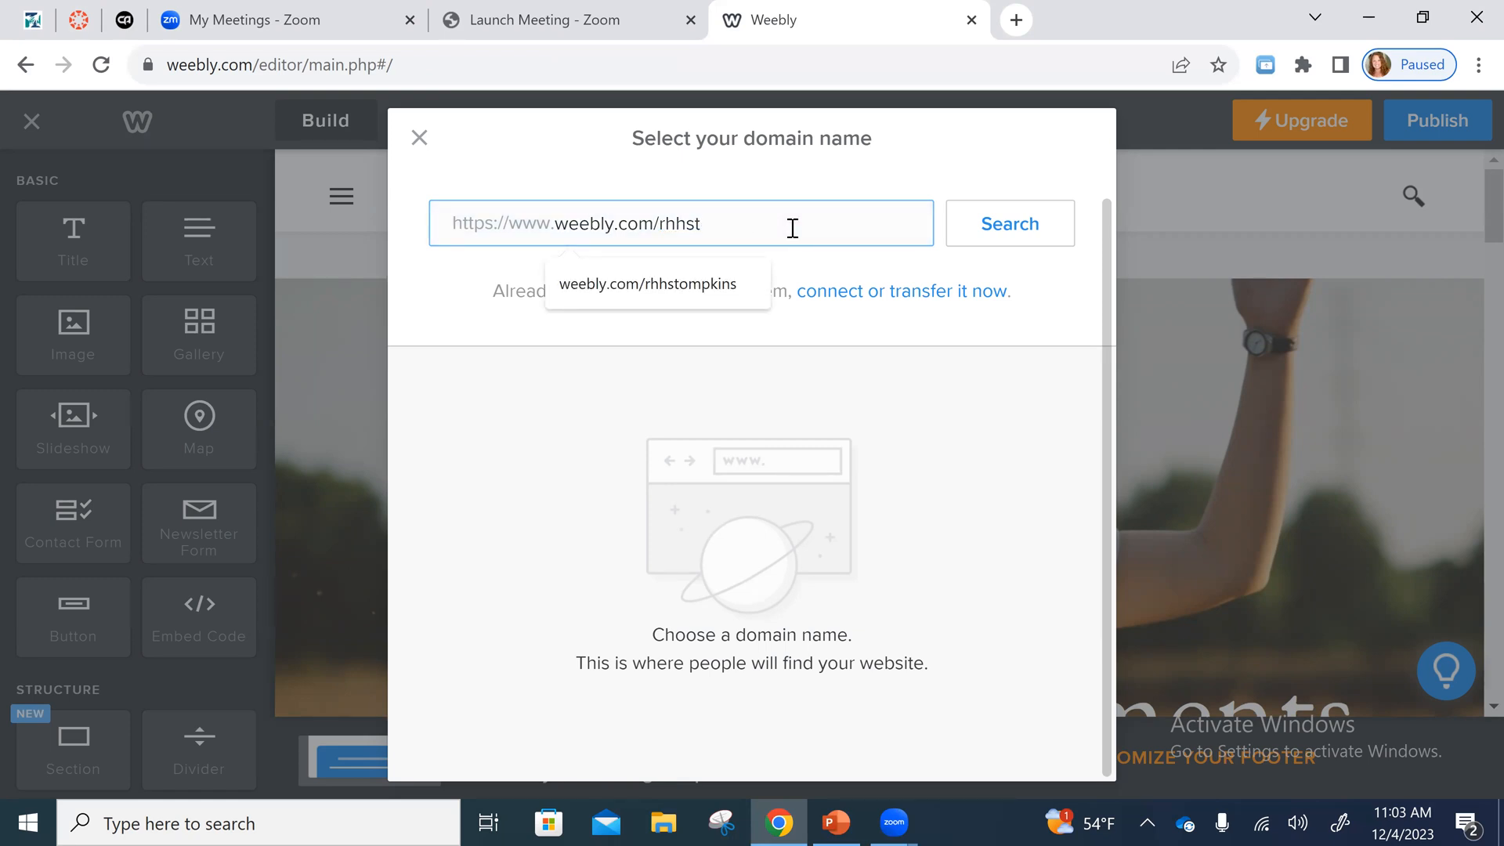
pyautogui.press('BackSpace')
pyautogui.write('tompkins')
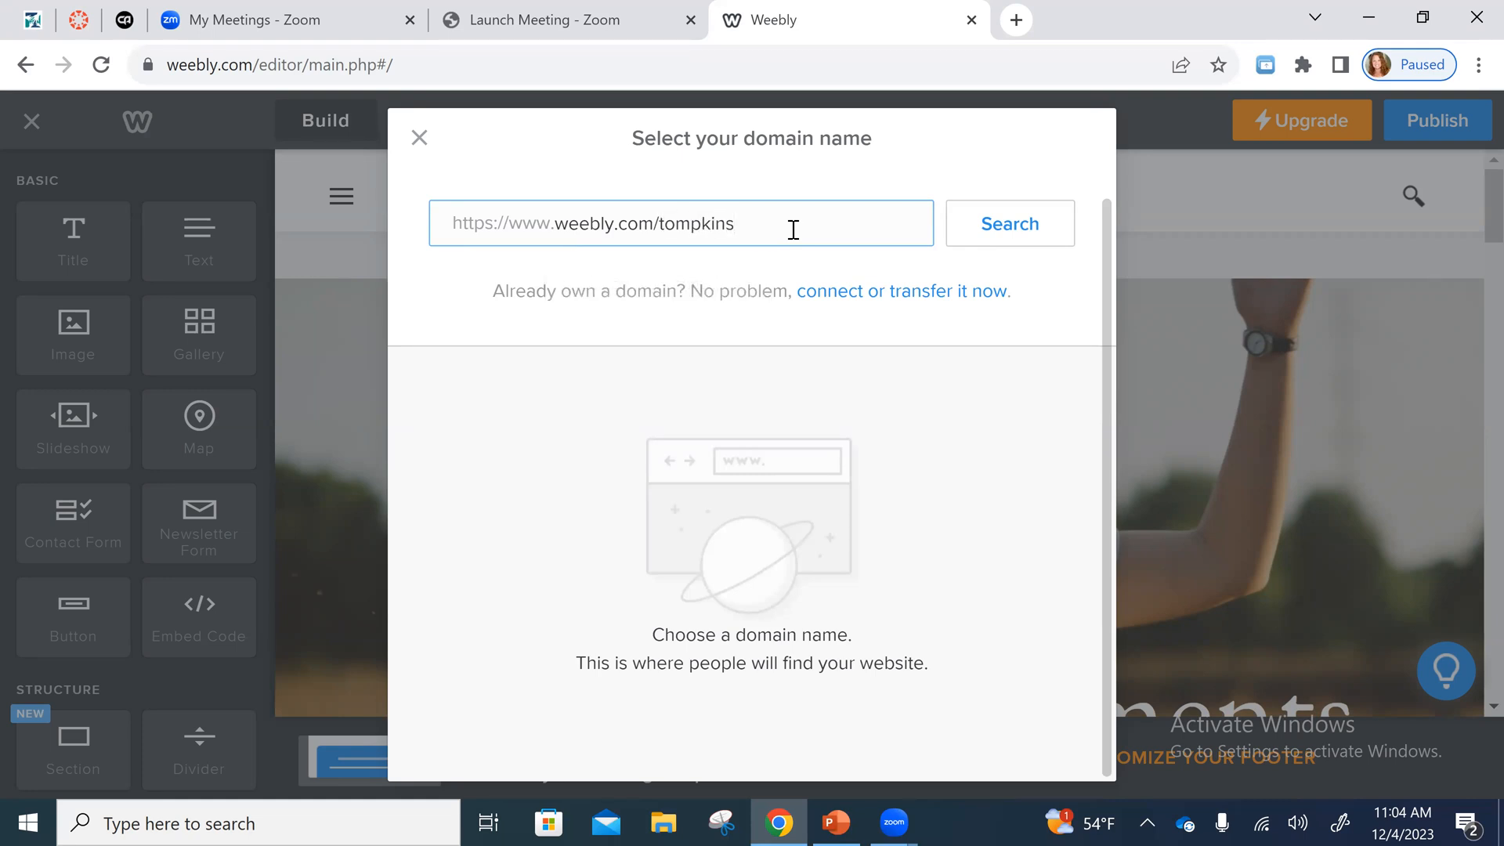
pyautogui.write('_aboutme')
# - Add "_aboutme" to the weebly.com address after the last name, search for it, and browse the suggested professional domains
pyautogui.click(993, 231)
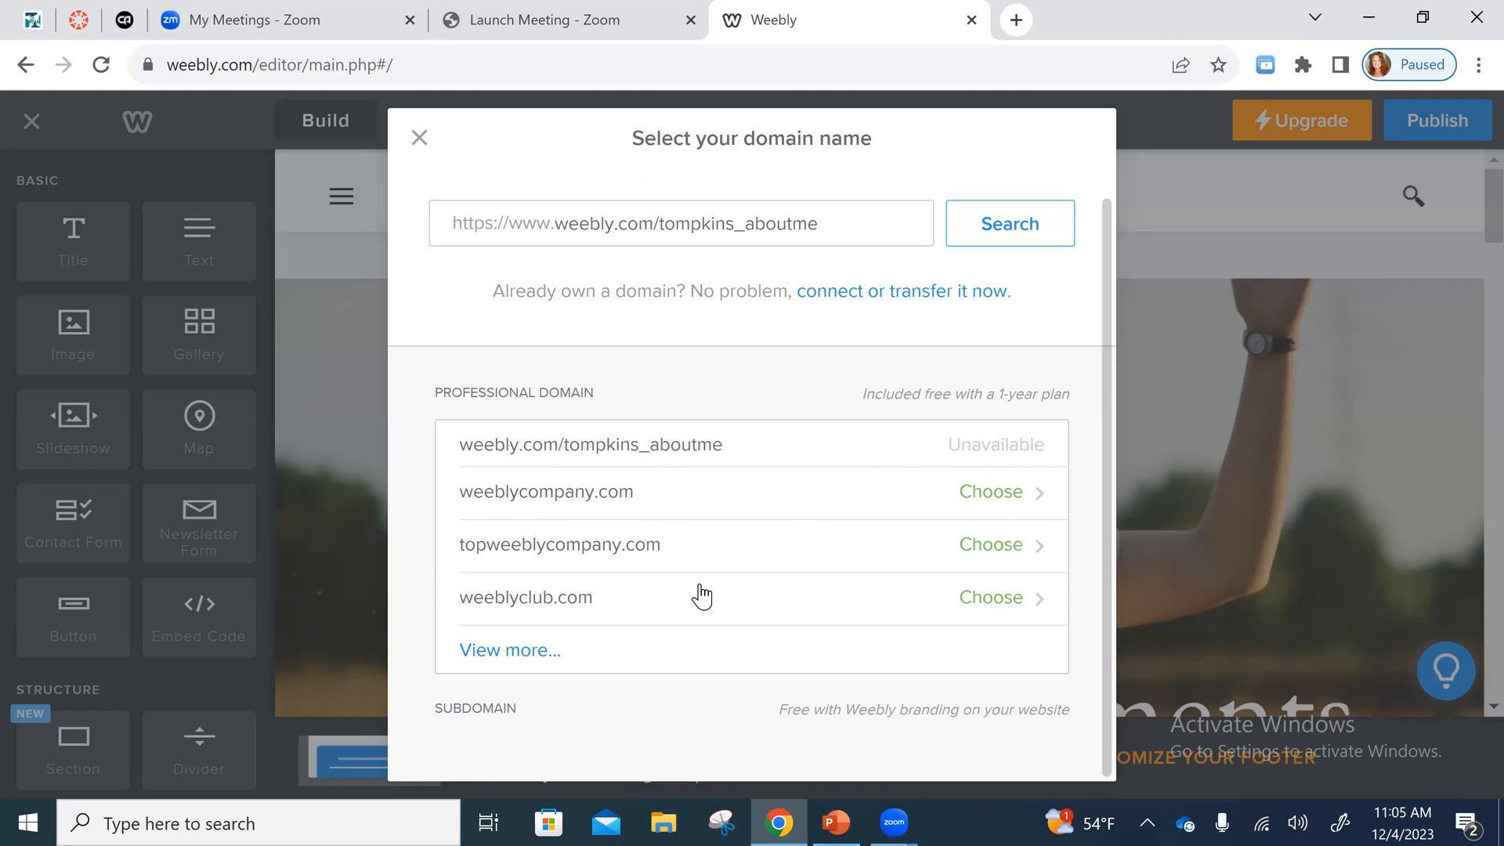
pyautogui.click(489, 651)
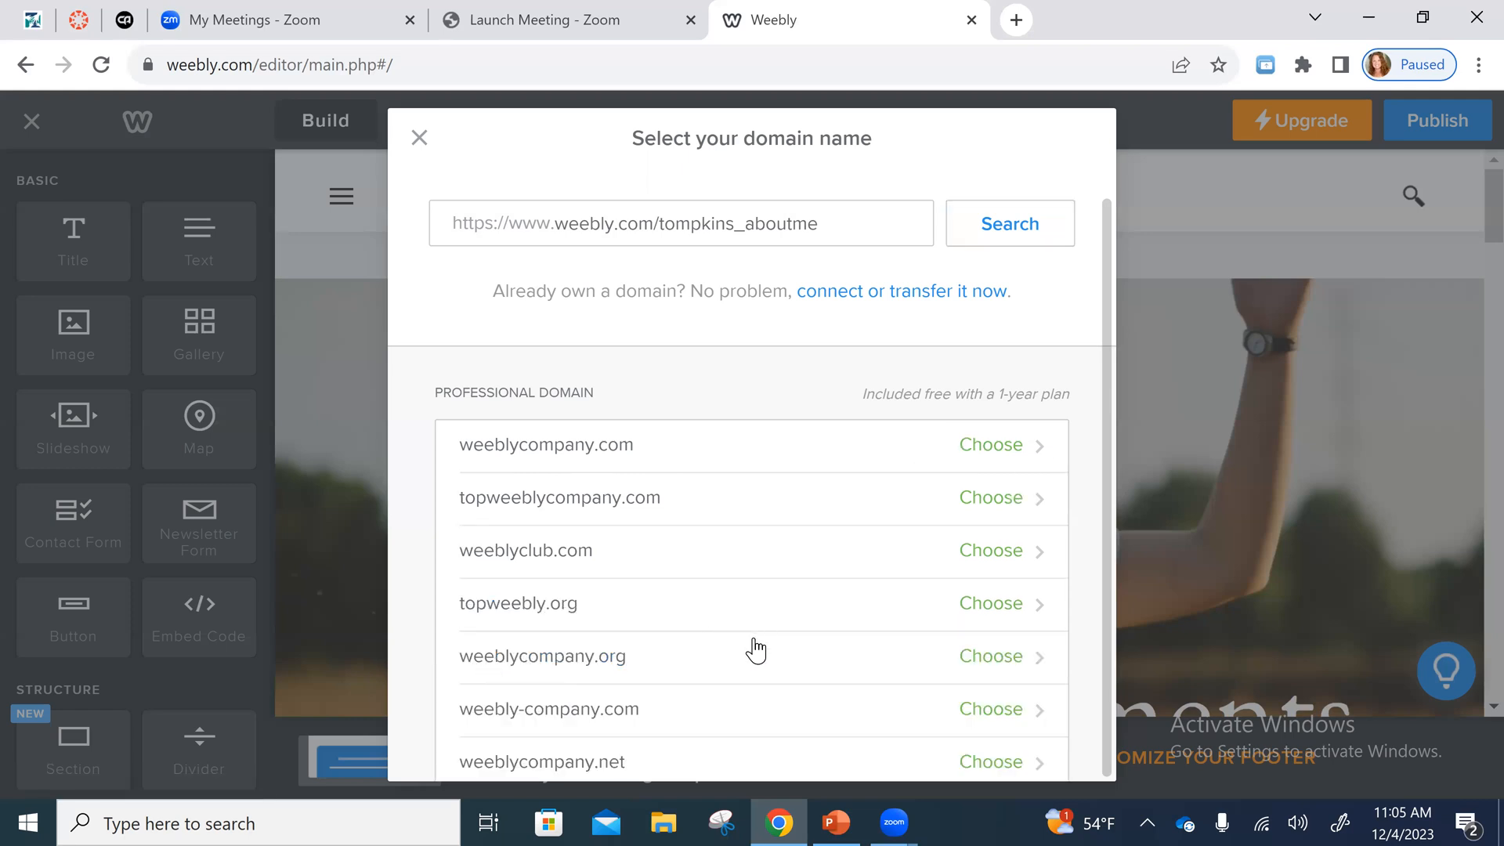
pyautogui.scroll(-2, 756, 650)
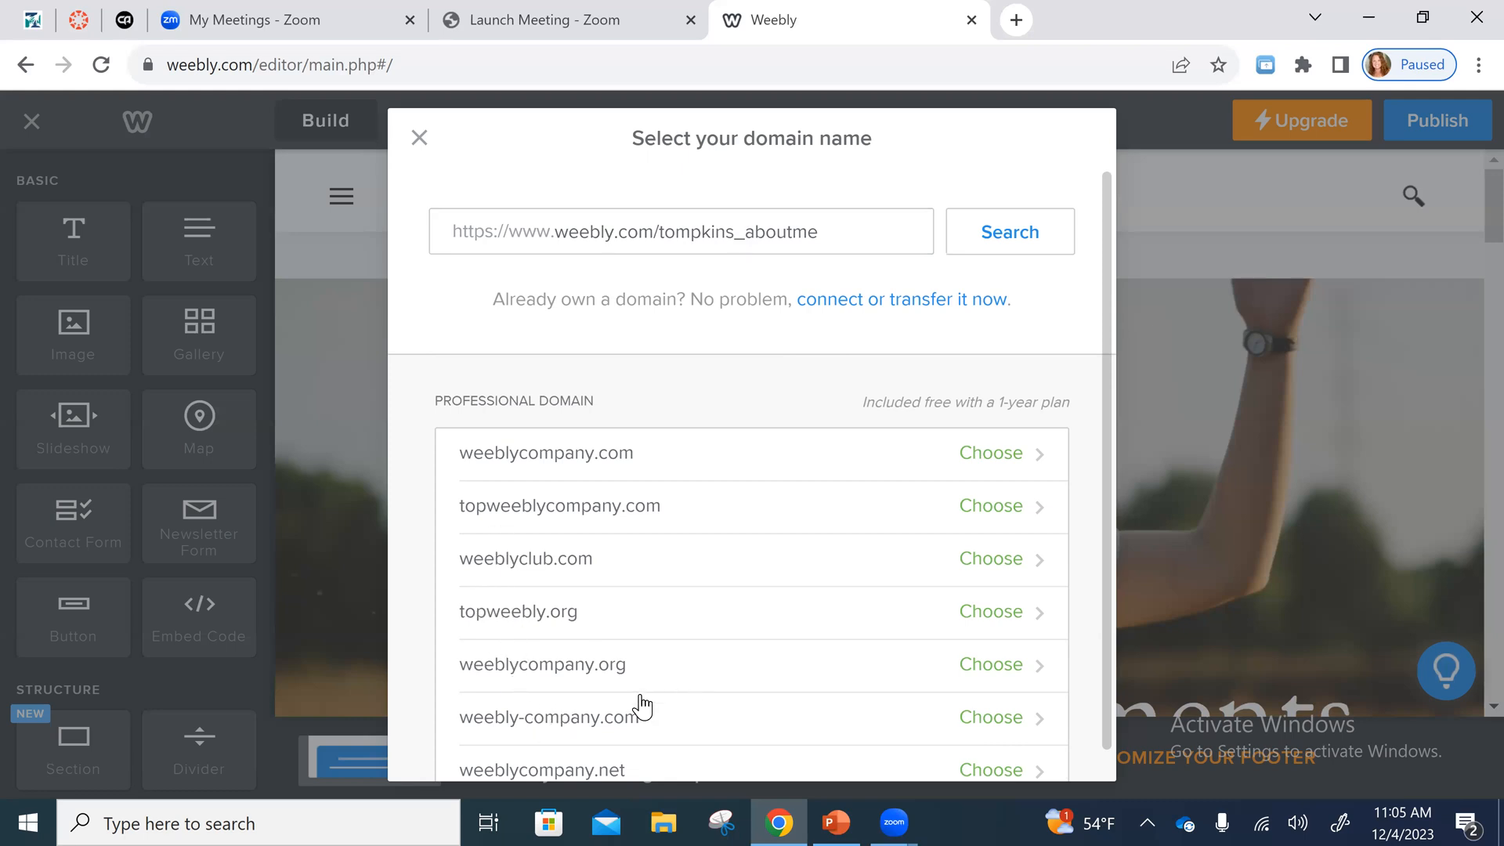
pyautogui.scroll(-3, 638, 705)
pyautogui.scroll(-2, 636, 705)
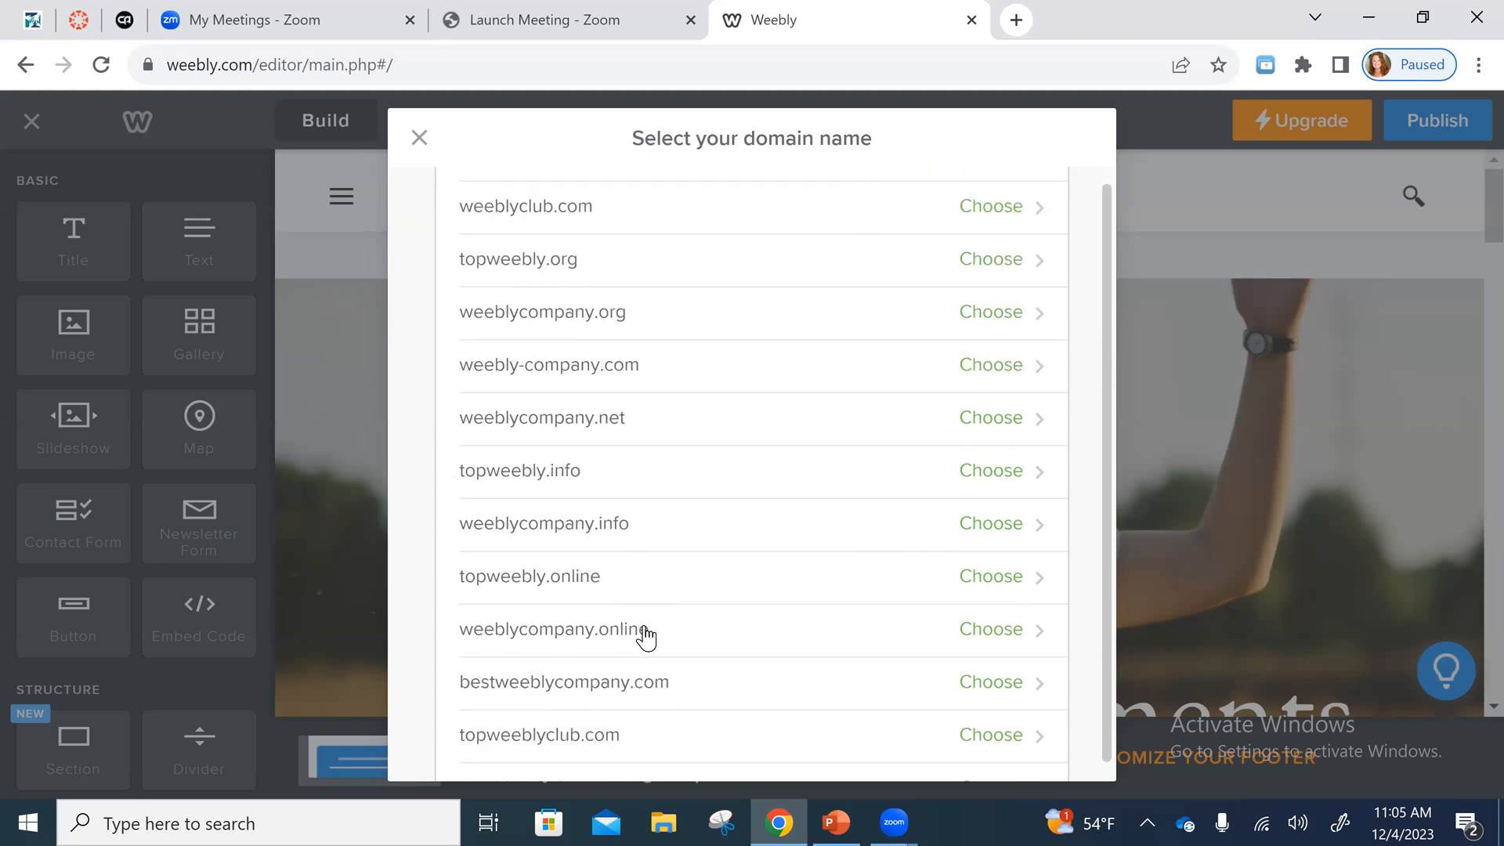
pyautogui.scroll(5, 642, 631)
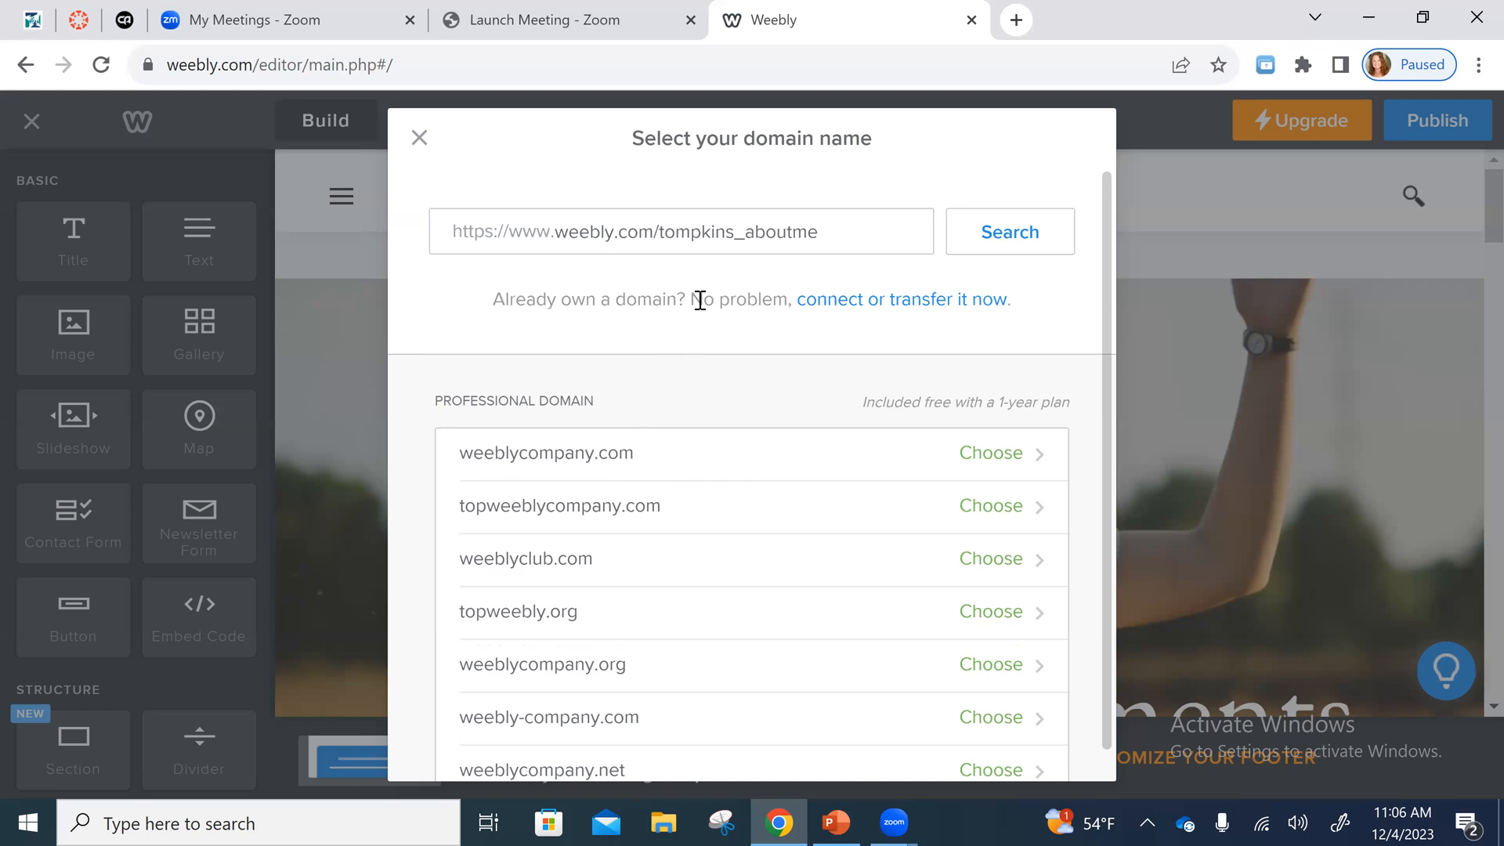
# - Remove the underscore before "aboutme" in the weebly.com address and search for the domain again
pyautogui.click(744, 227)
pyautogui.press('BackSpace')
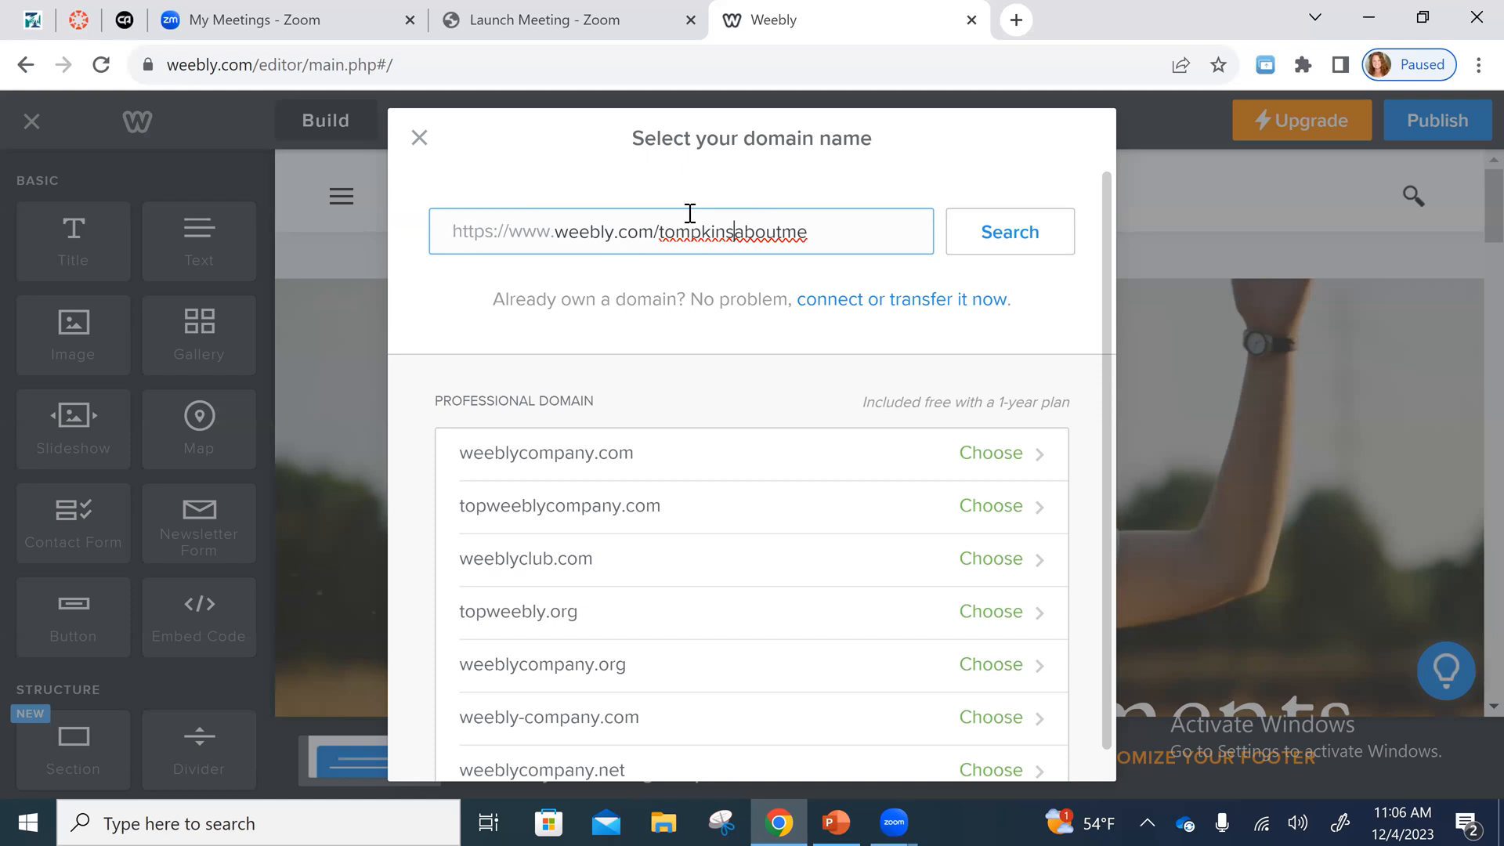
pyautogui.click(1011, 242)
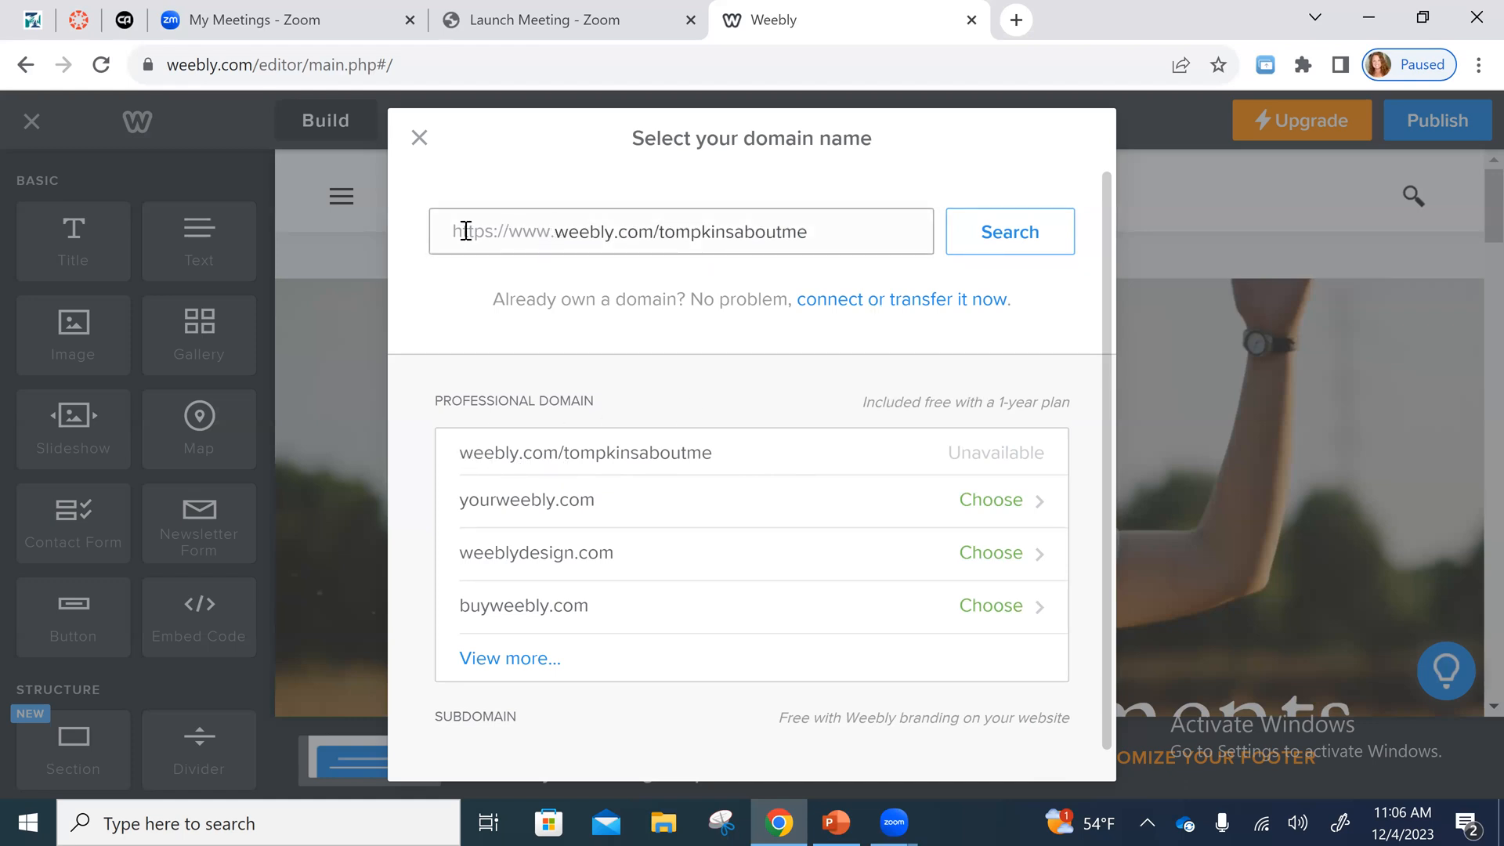
pyautogui.click(557, 232)
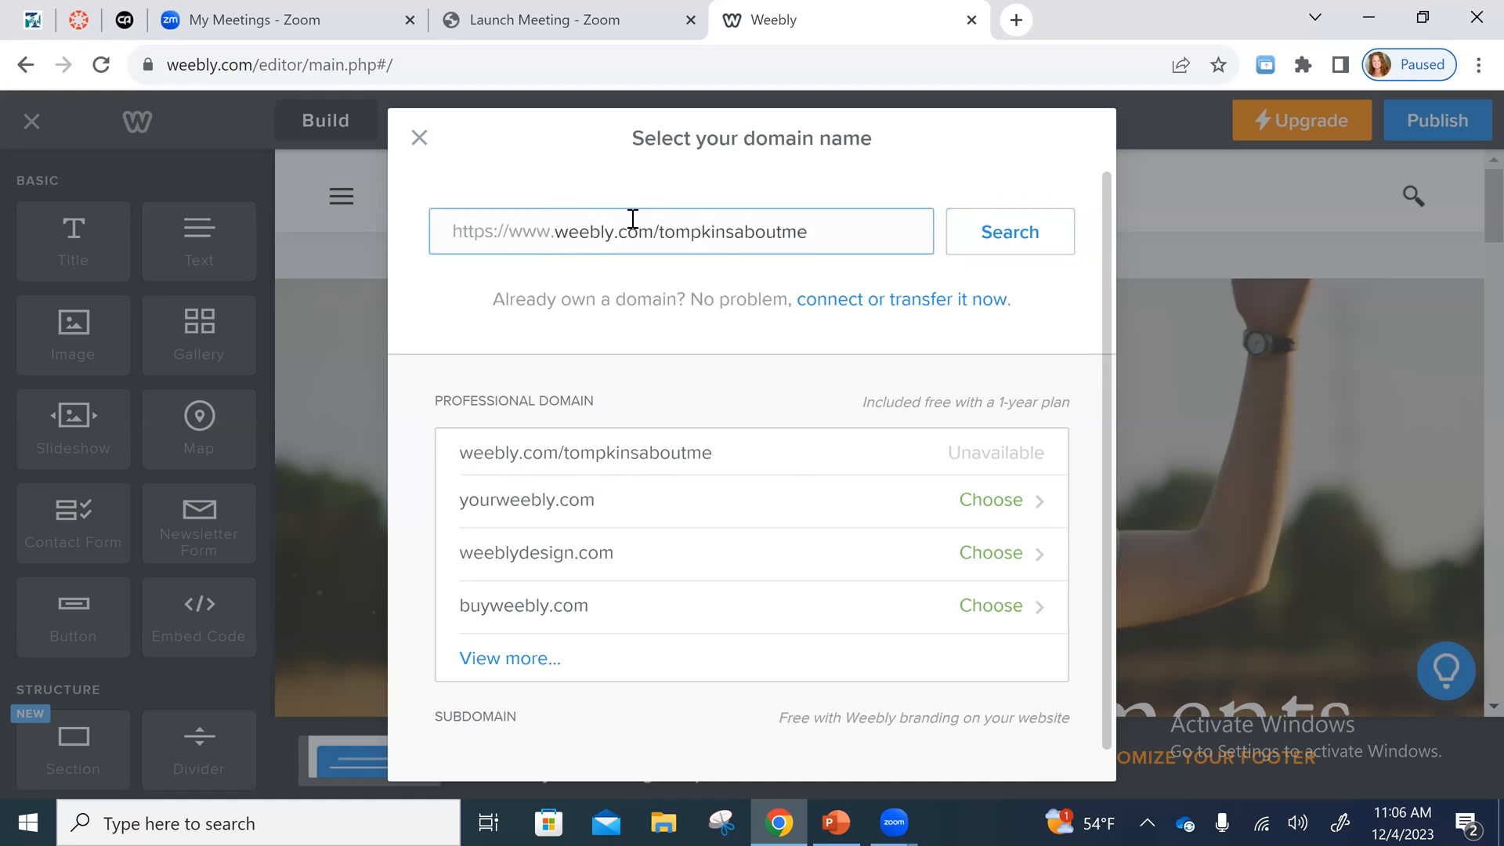
pyautogui.write('htt')
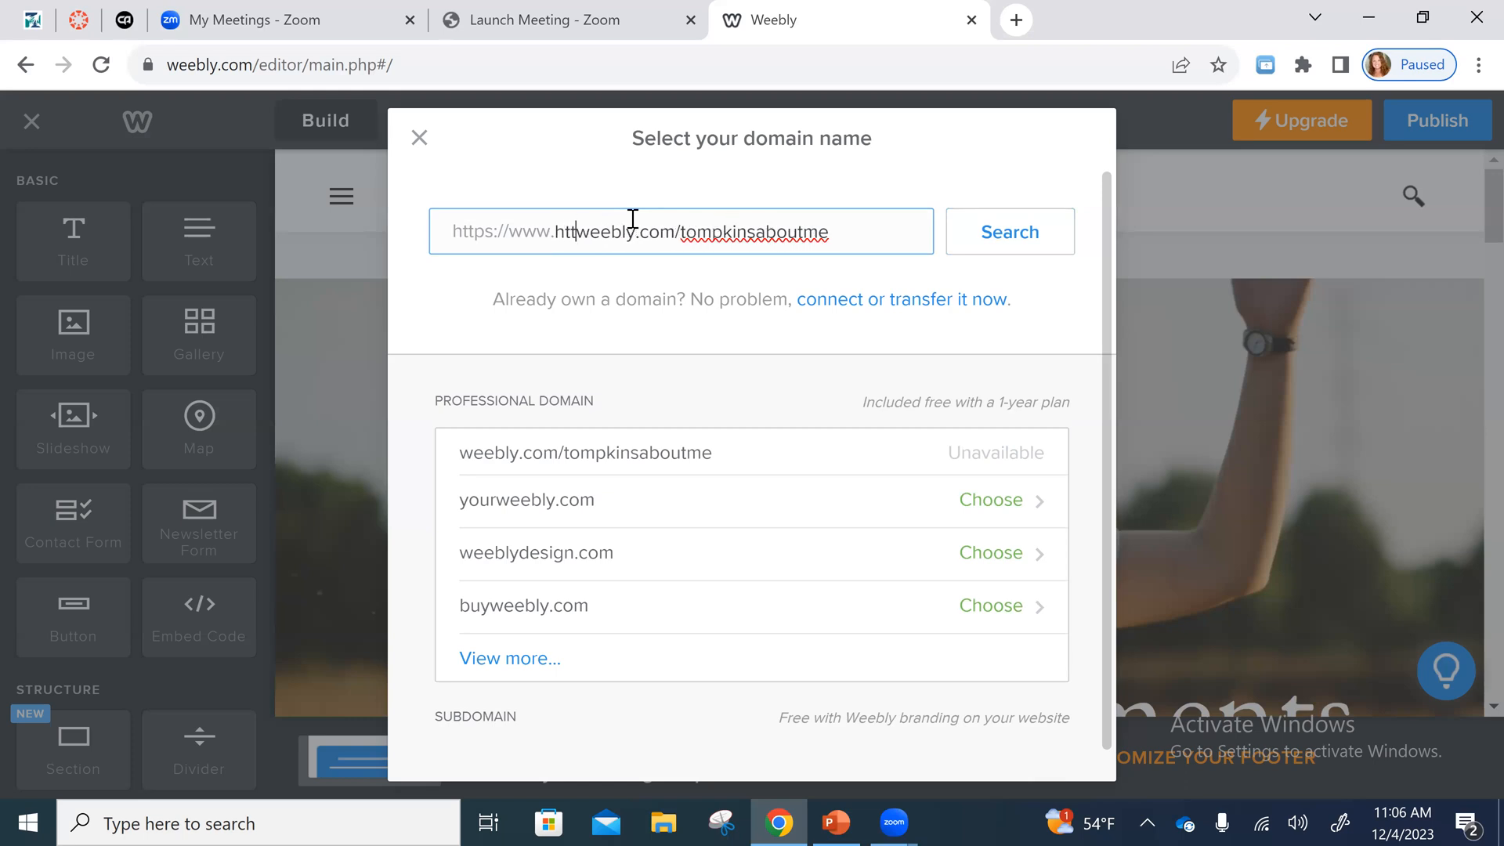
pyautogui.press('BackSpace')
pyautogui.press('BackSpace')
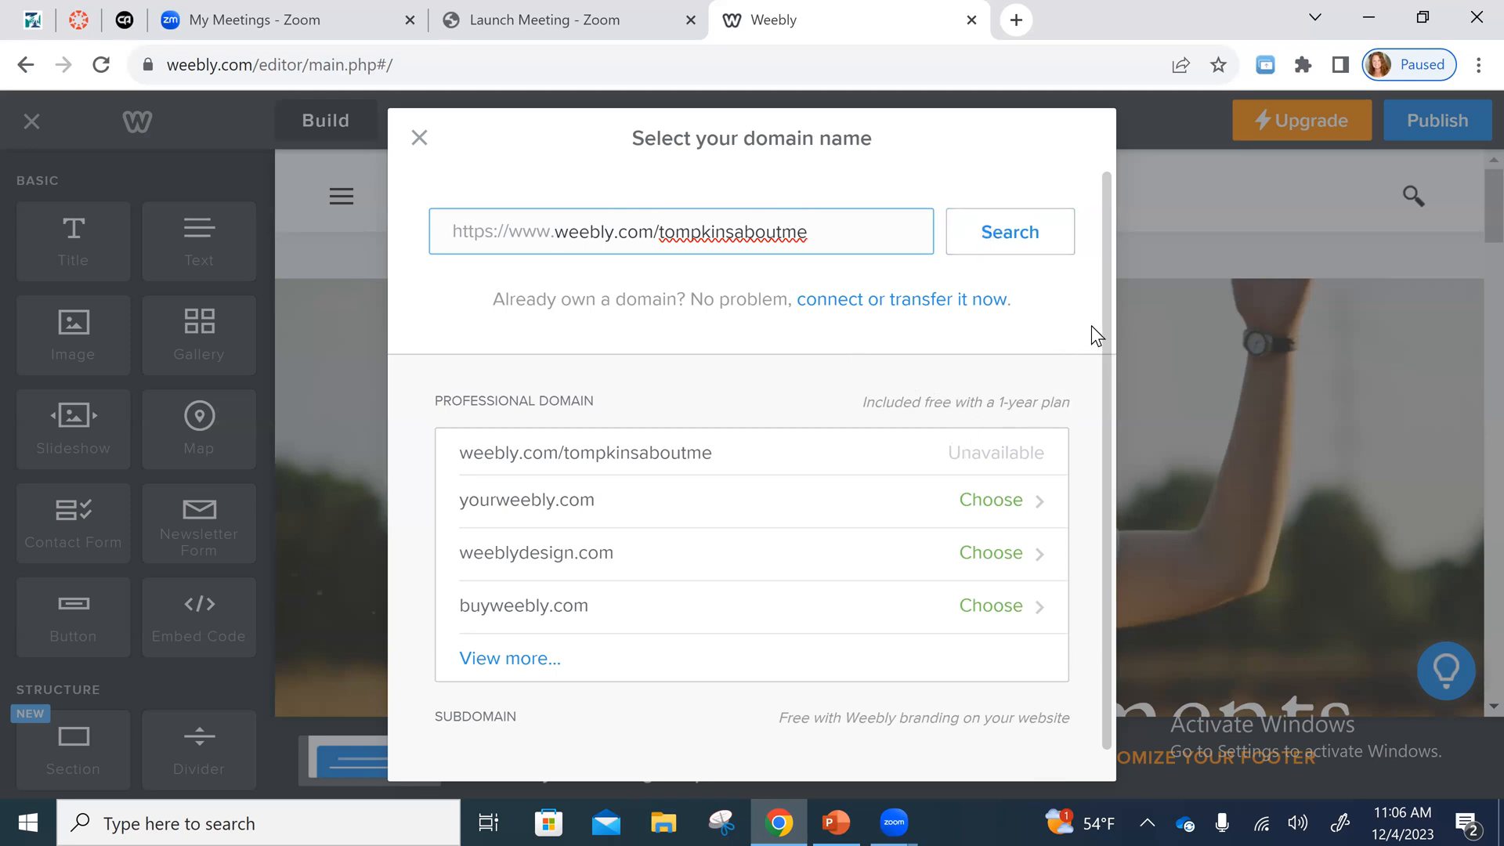
# - Examine the subdomain section and the full list of suggested professional domains
pyautogui.scroll(-1, 1094, 331)
pyautogui.scroll(1, 1093, 341)
pyautogui.click(880, 720)
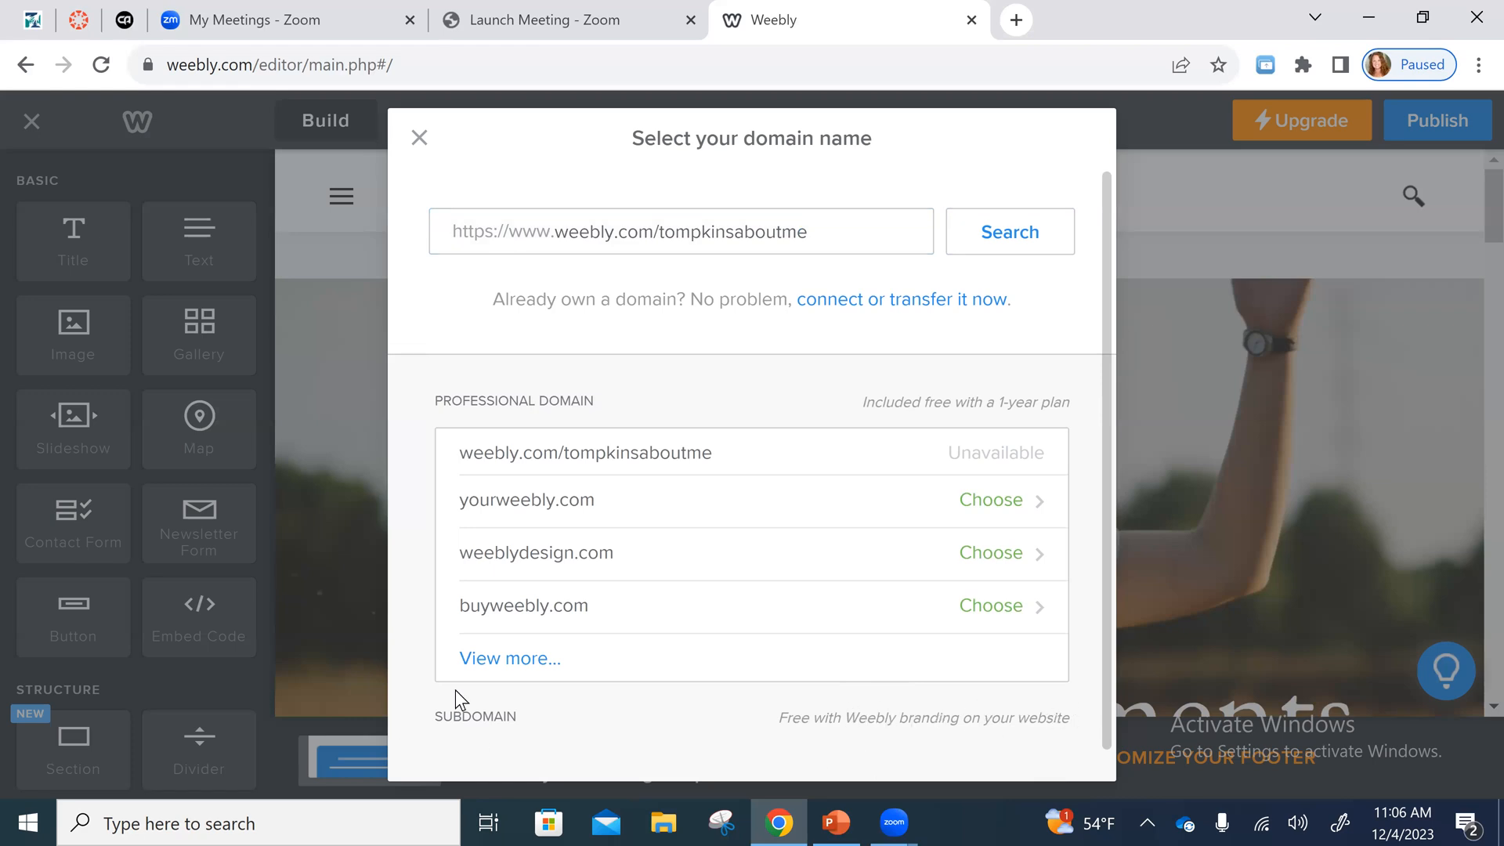
pyautogui.click(526, 660)
pyautogui.scroll(-9, 773, 655)
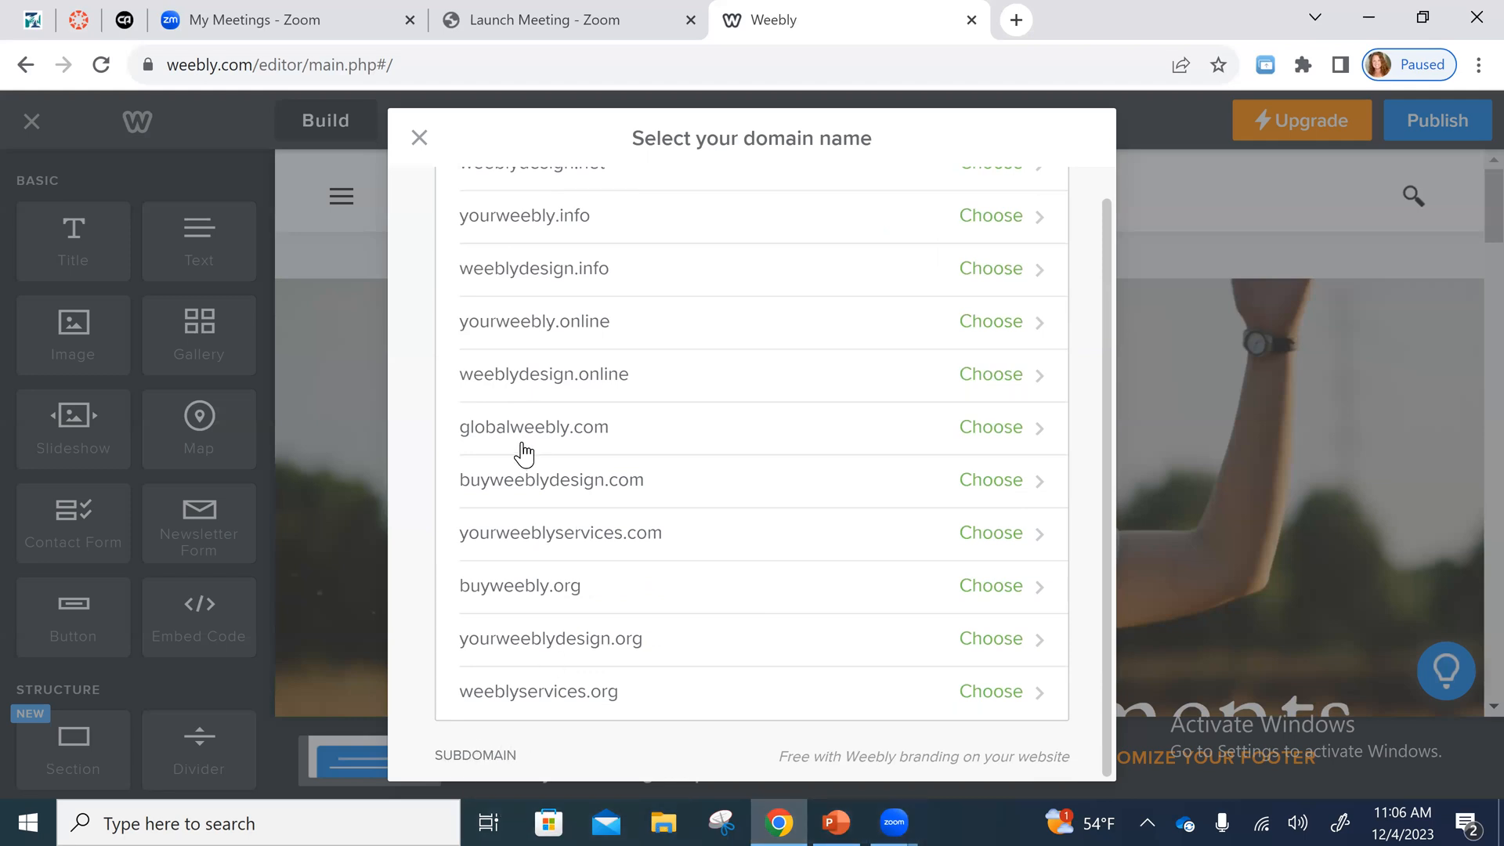
pyautogui.scroll(6, 521, 447)
pyautogui.scroll(4, 595, 196)
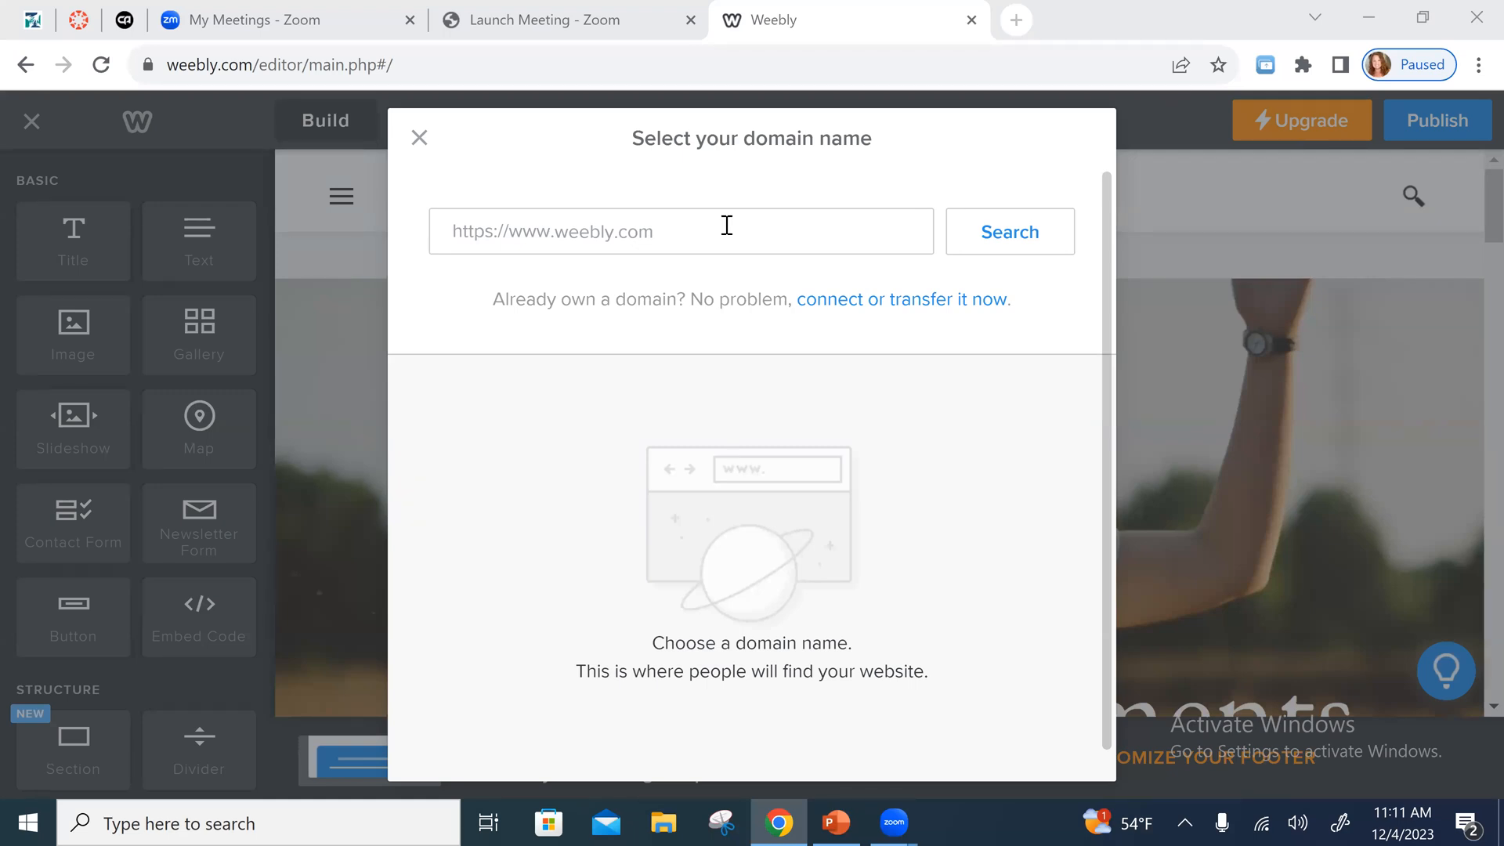
# - Search for a domain made of the site owner's last name followed by "_aboutme/weebly.com"
pyautogui.click(565, 237)
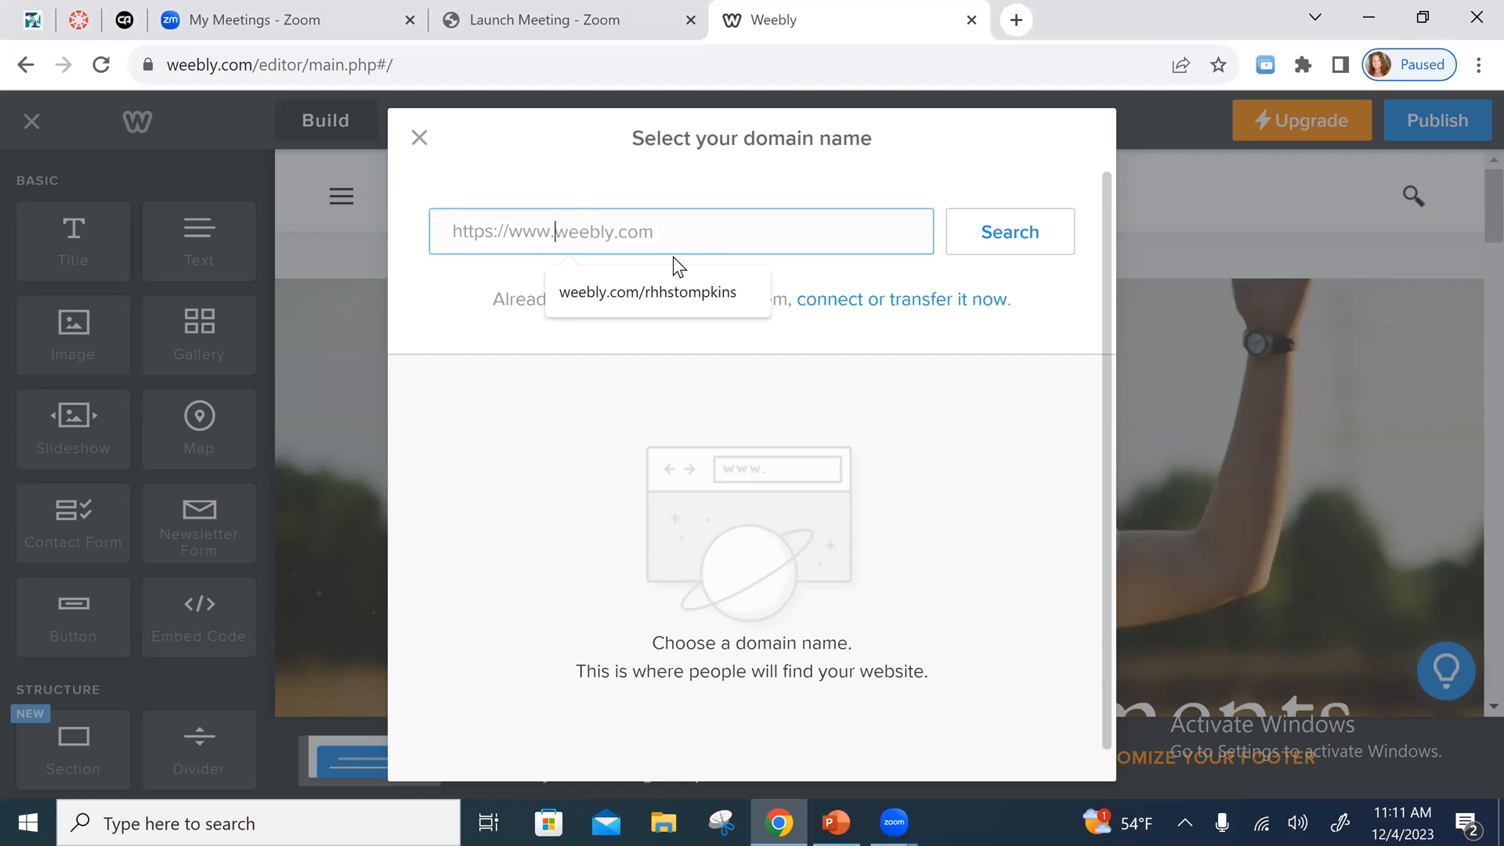
pyautogui.write('tompkins')
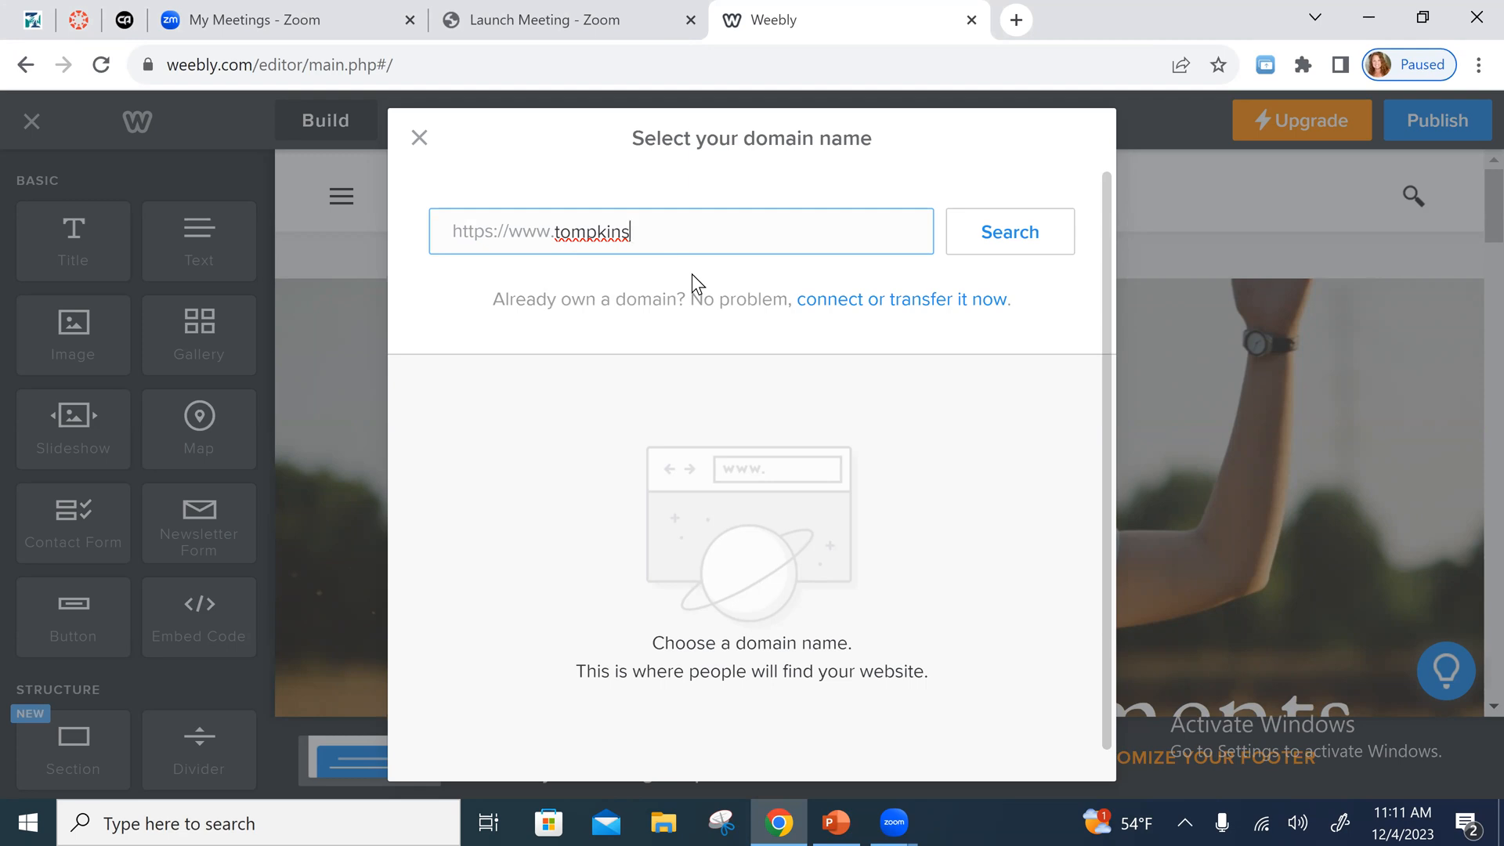
pyautogui.write('_aboutme/weee')
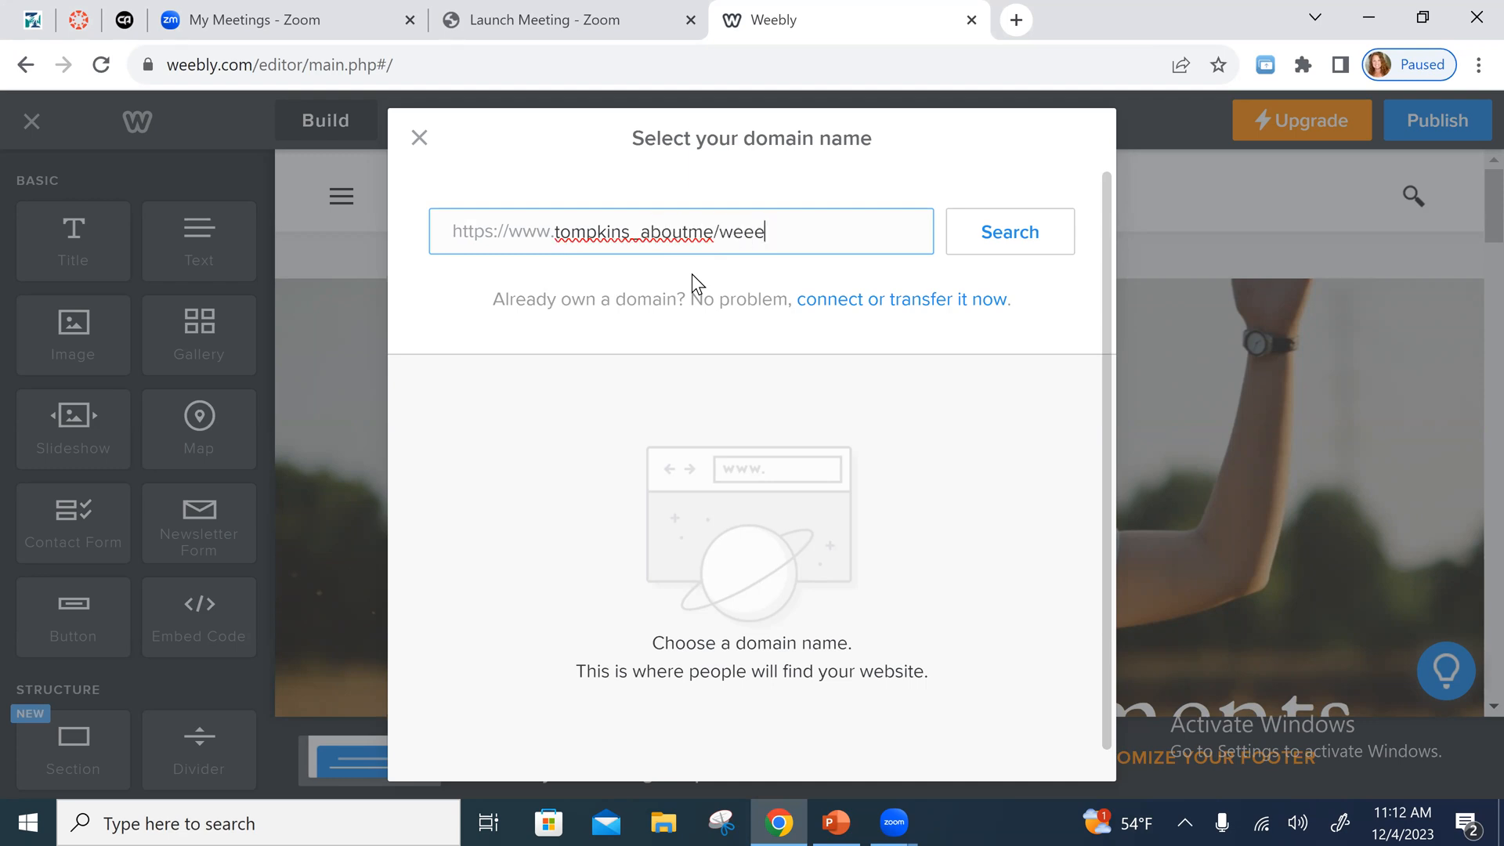
pyautogui.press('BackSpace')
pyautogui.write('bly.com')
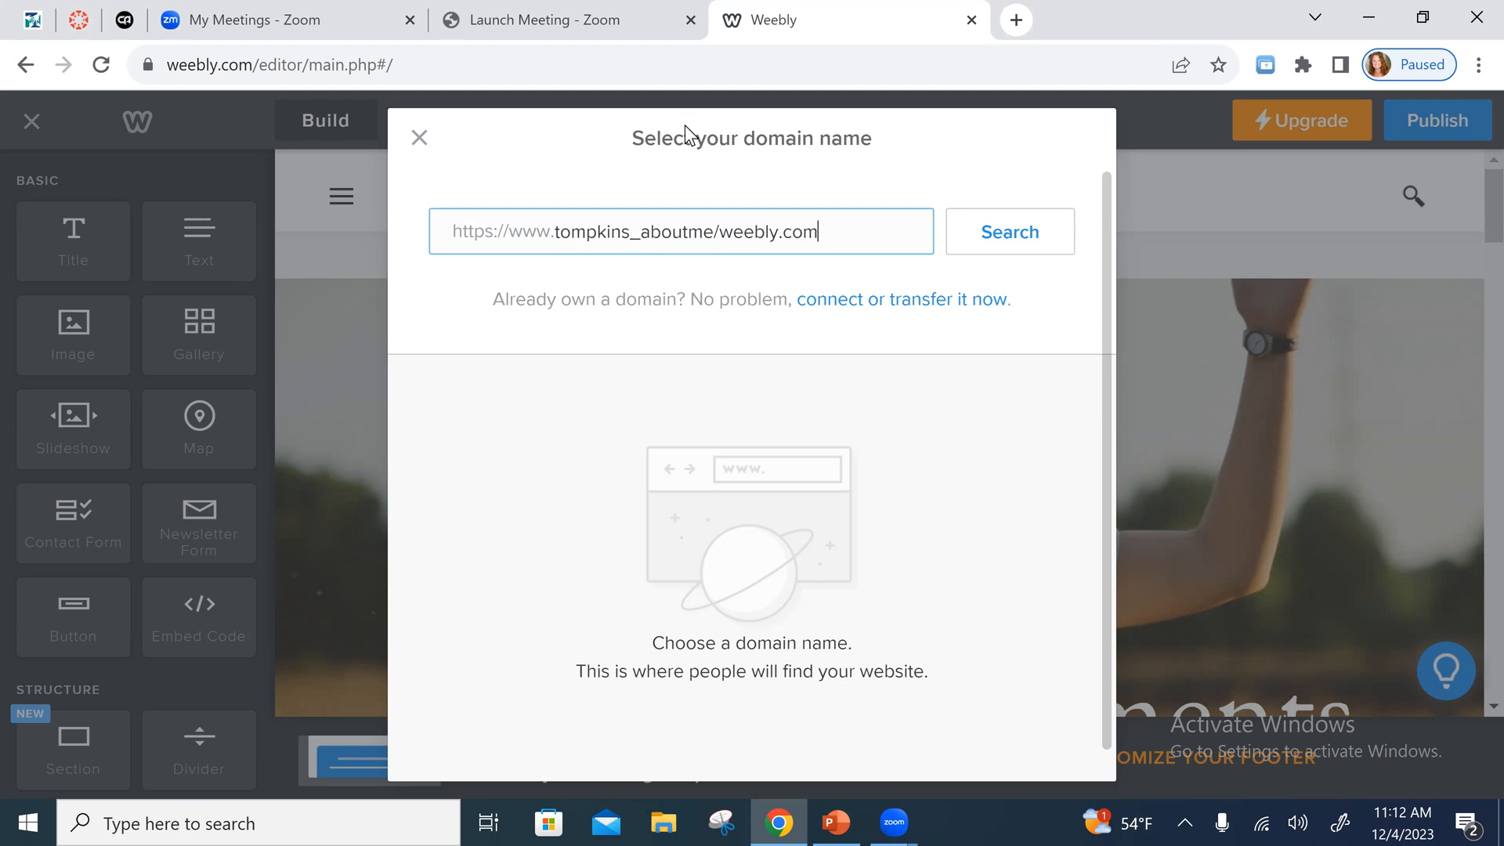
pyautogui.click(1032, 241)
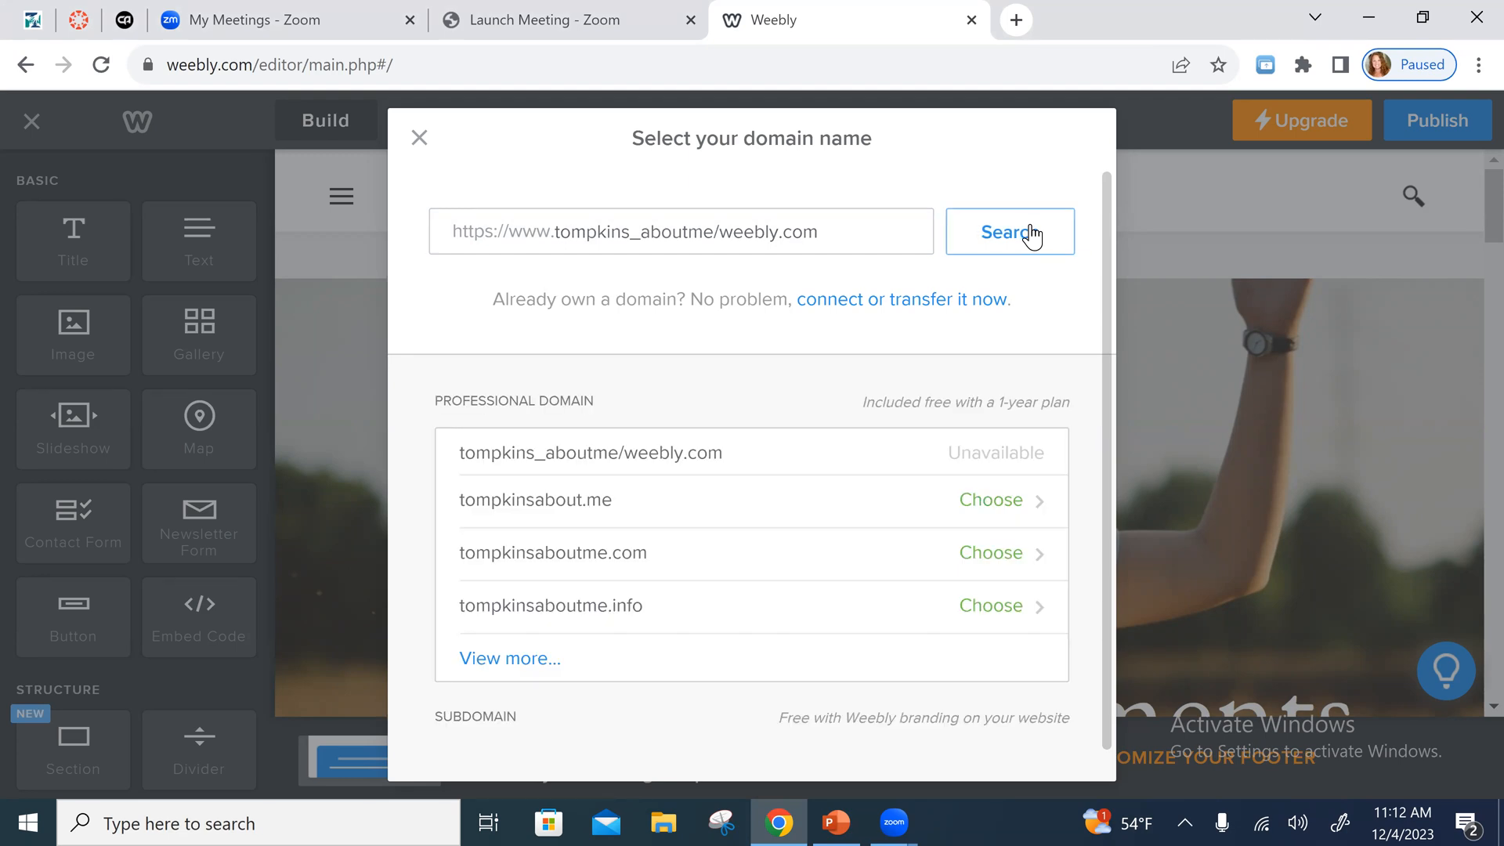
# - Take the underscore out of the entry ending in "aboutme/weebly.com" and repeat the domain search
pyautogui.click(625, 233)
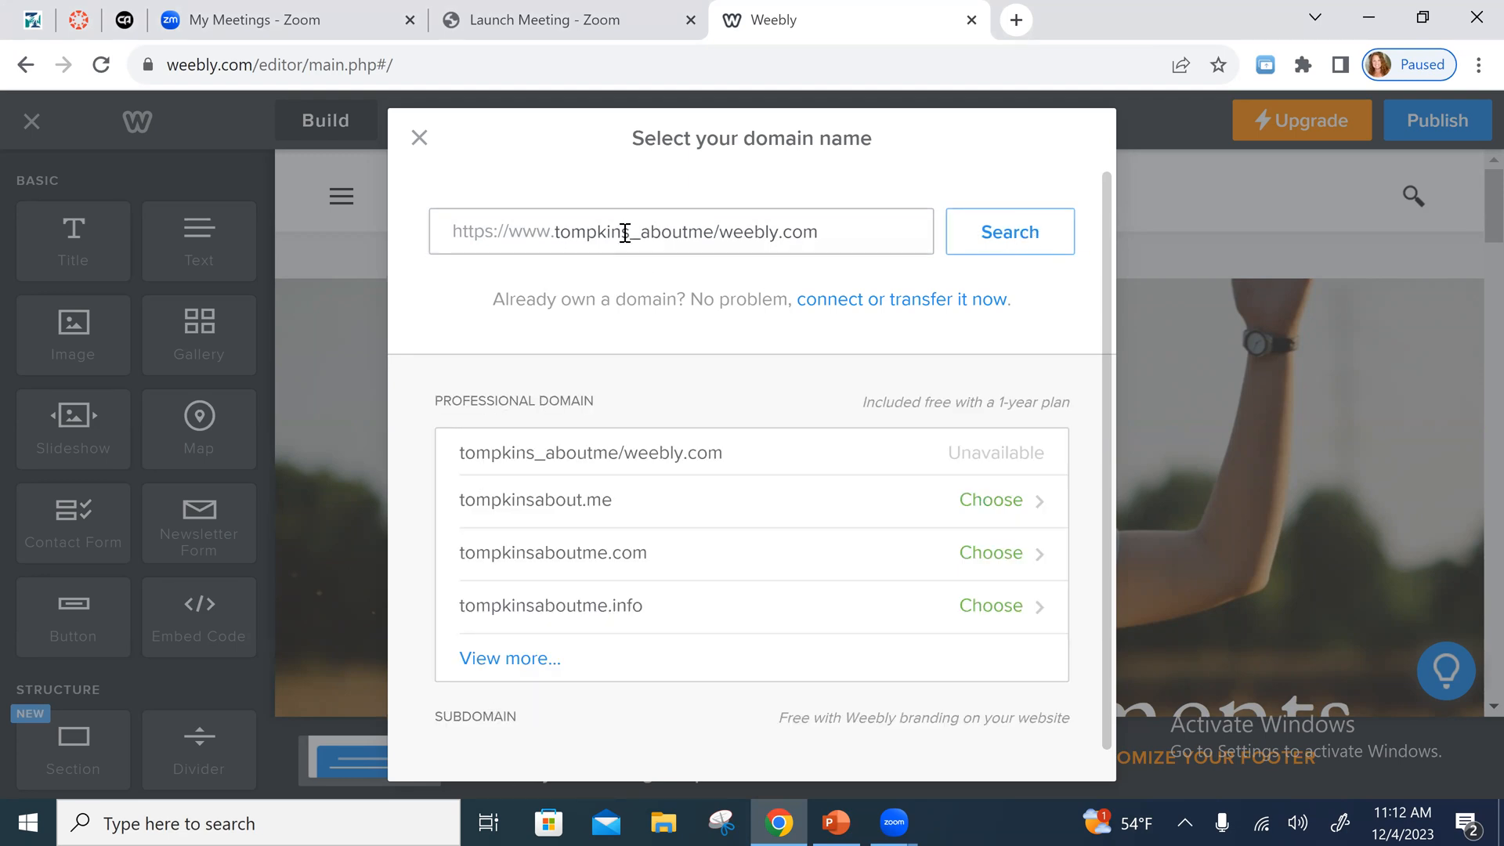
pyautogui.click(641, 232)
pyautogui.press('BackSpace')
pyautogui.click(1016, 239)
pyautogui.click(1016, 239)
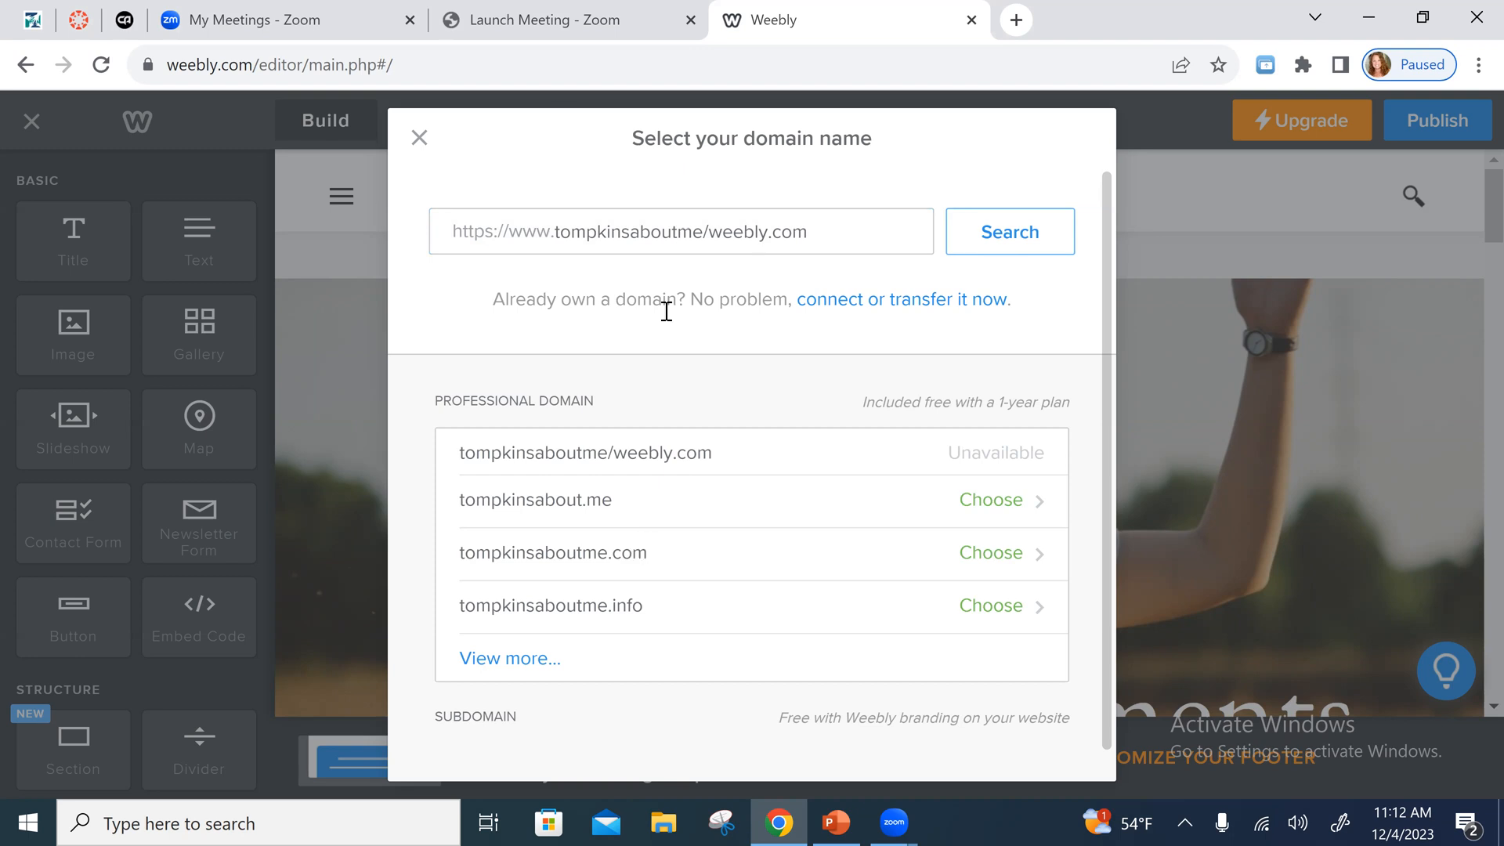
# - Delete "/weebly.com" from the entry, leaving the last name plus "aboutme", and search for that domain
pyautogui.moveTo(703, 232); pyautogui.dragTo(913, 192)
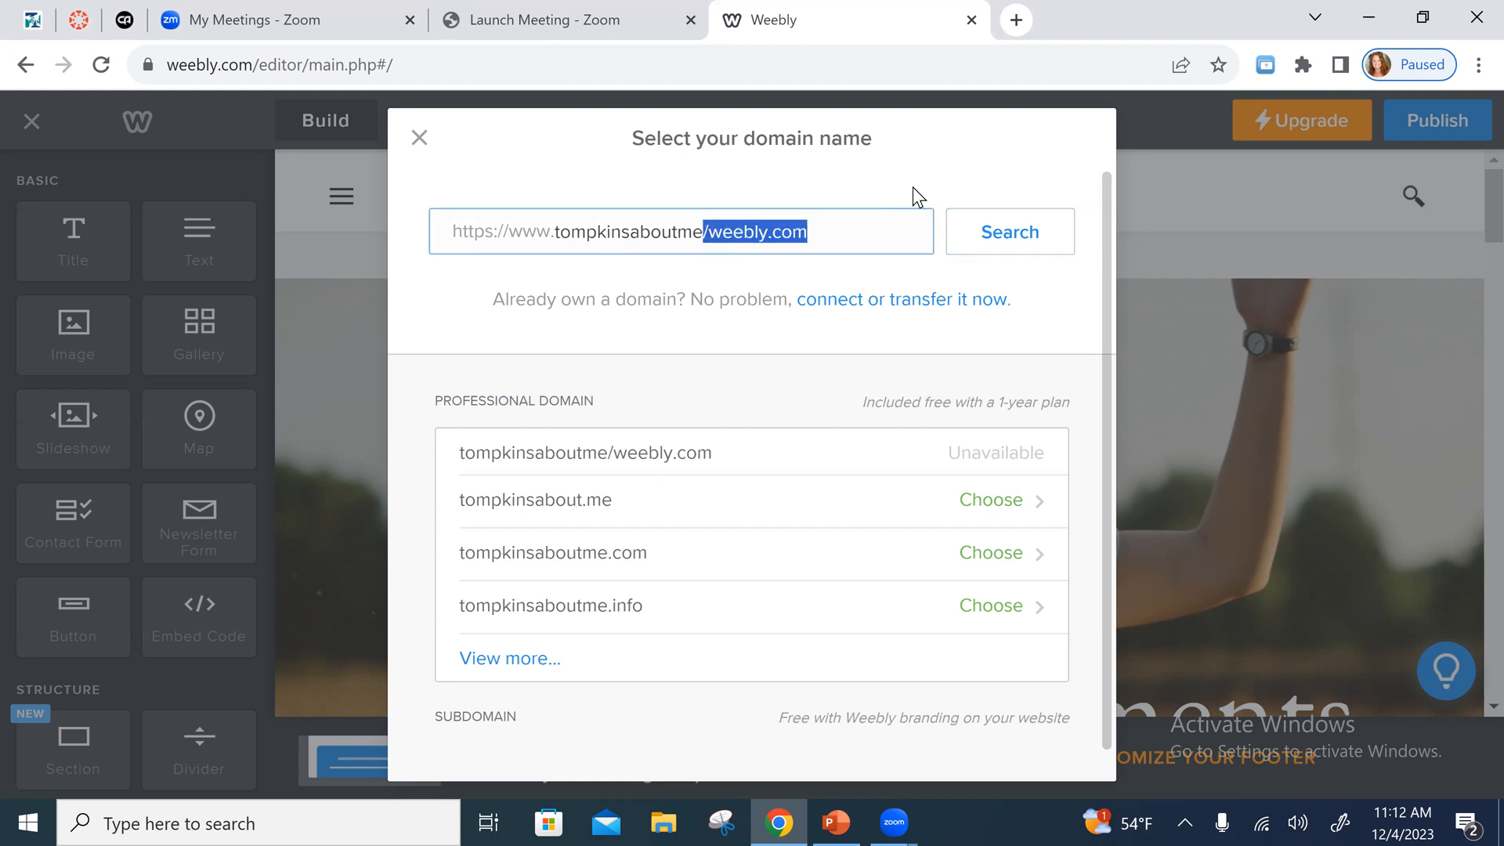
pyautogui.press('BackSpace')
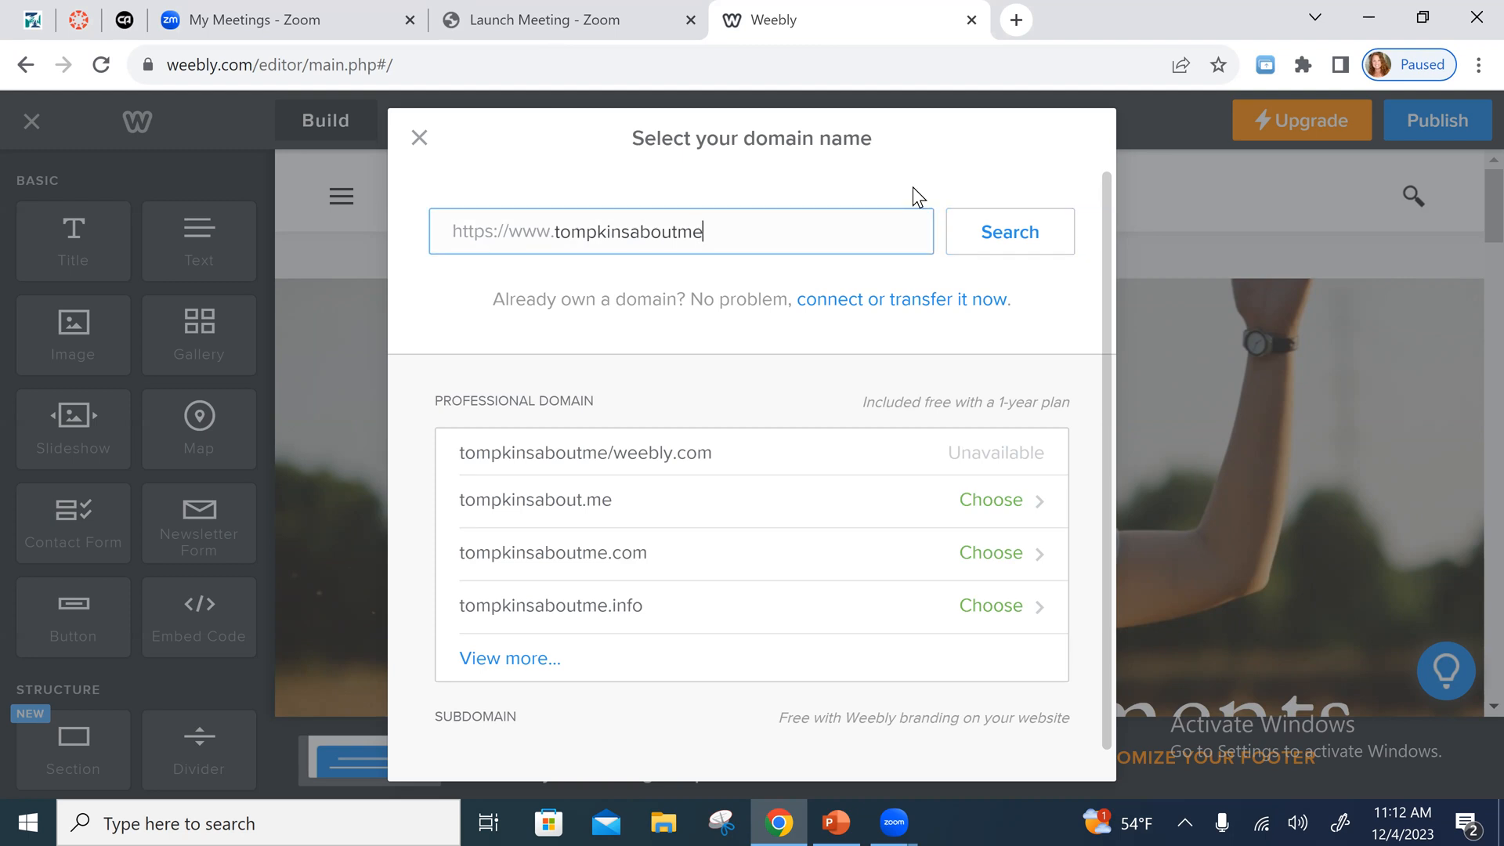
pyautogui.click(981, 245)
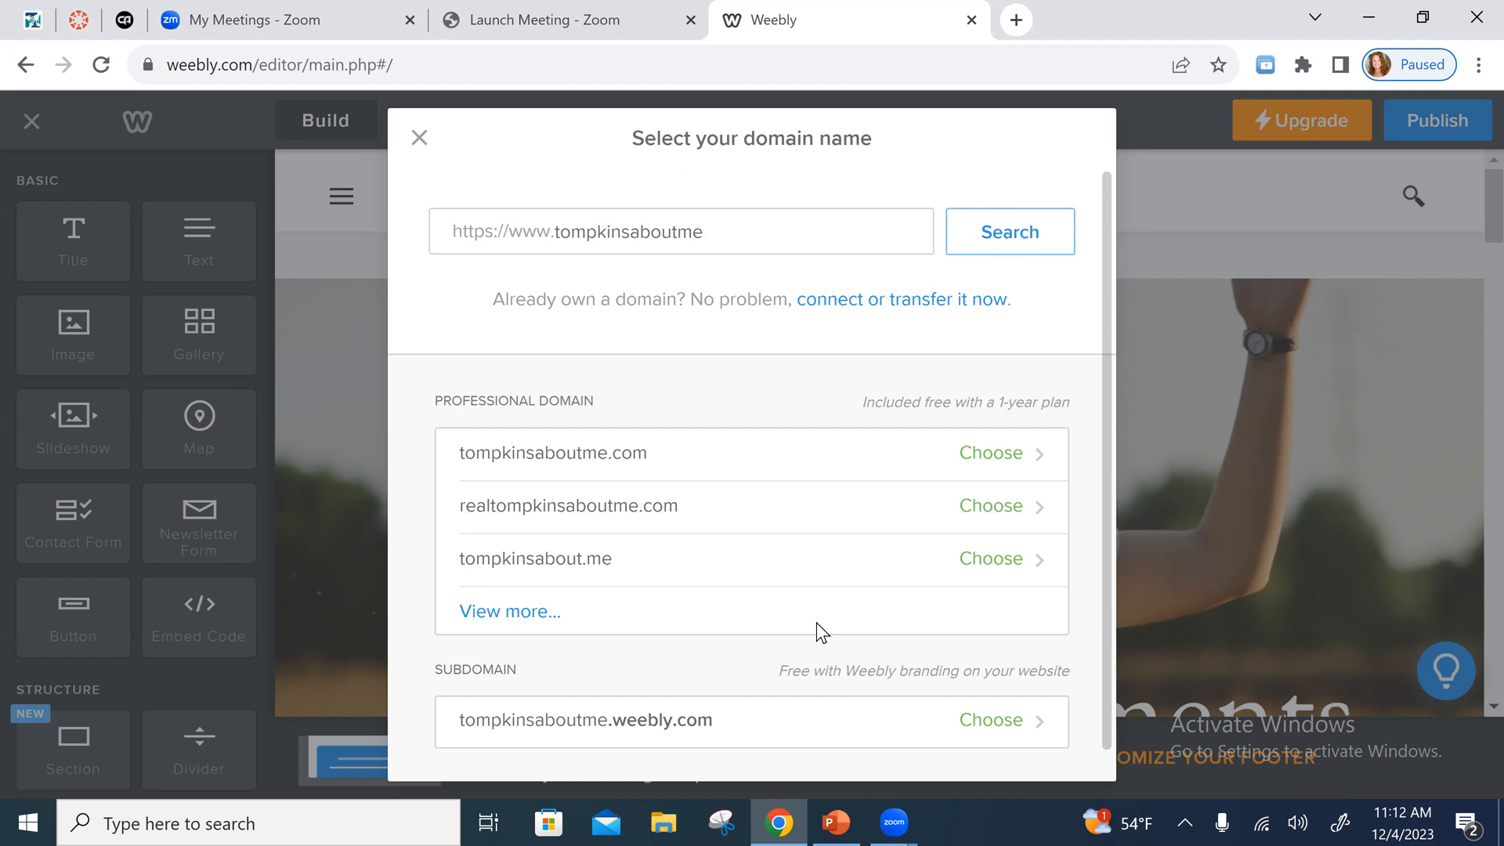
pyautogui.scroll(-1, 715, 727)
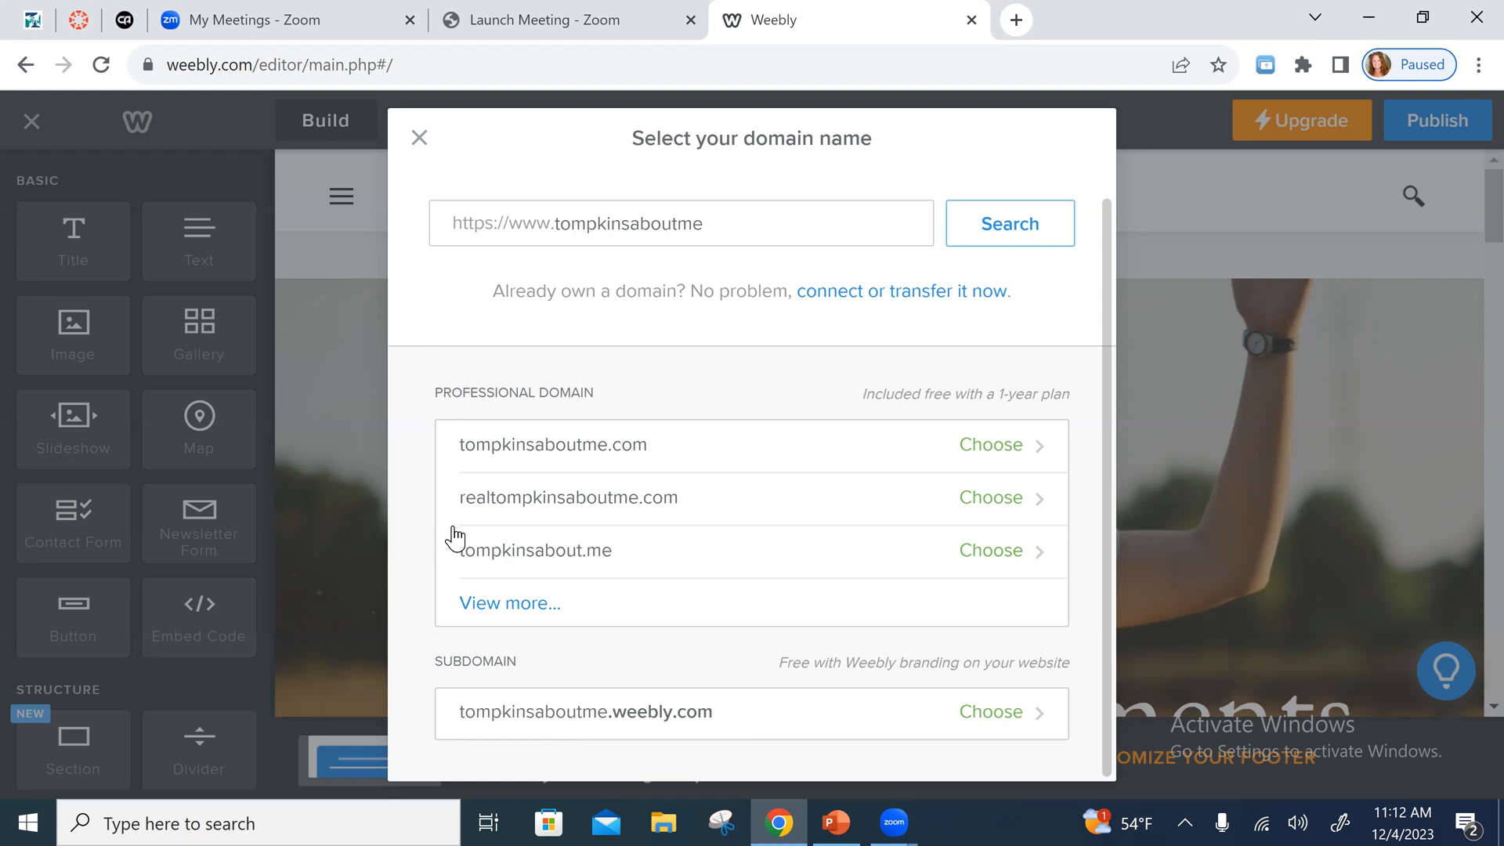
# - Clear the domain entry, re-enter the site owner's last name followed directly by "aboutme", and run the search
pyautogui.click(715, 205)
pyautogui.doubleClick(556, 233)
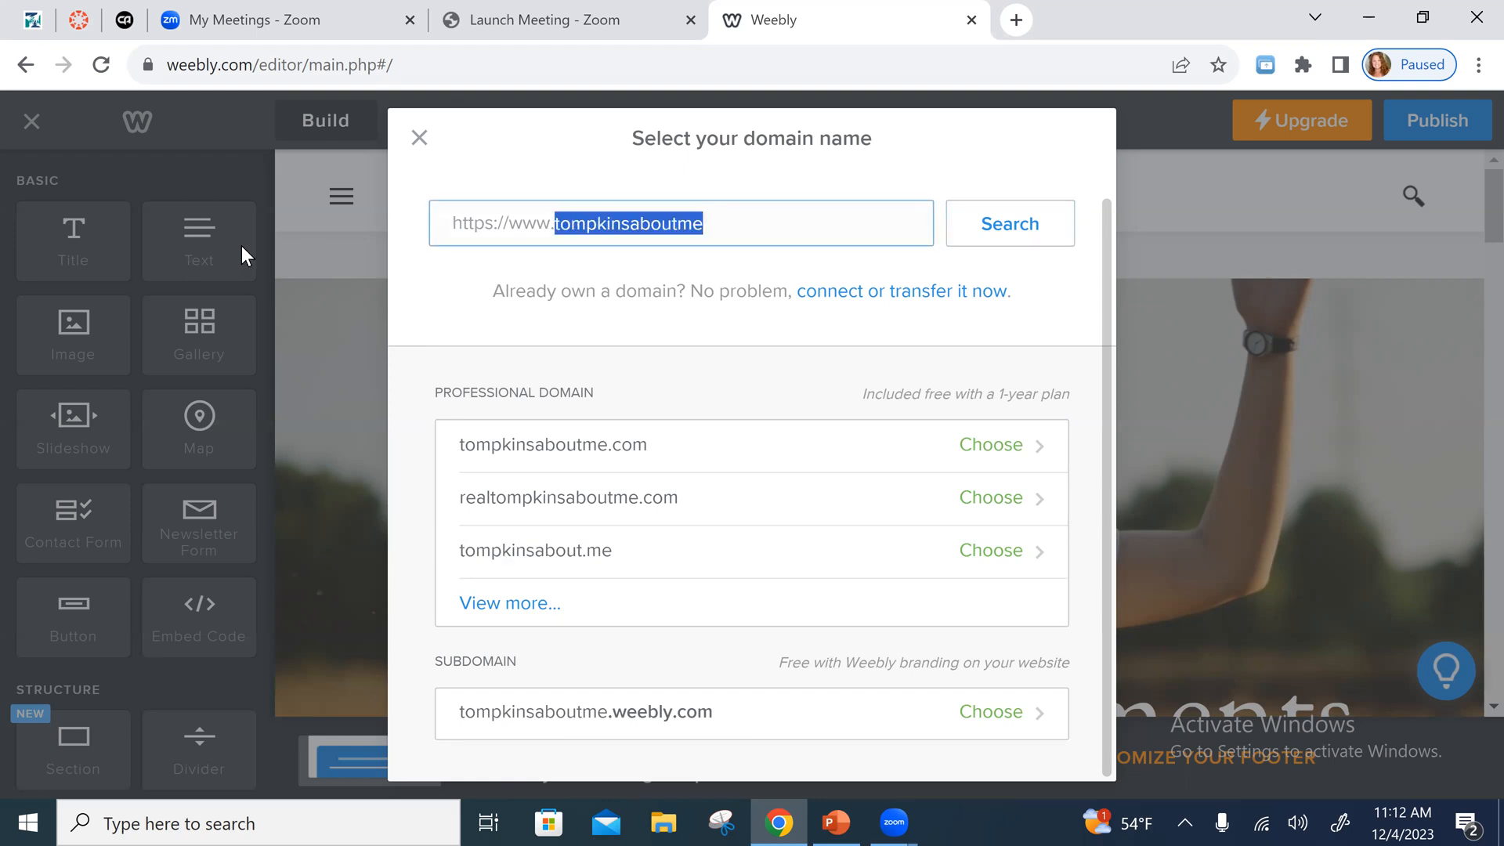
pyautogui.press('BackSpace')
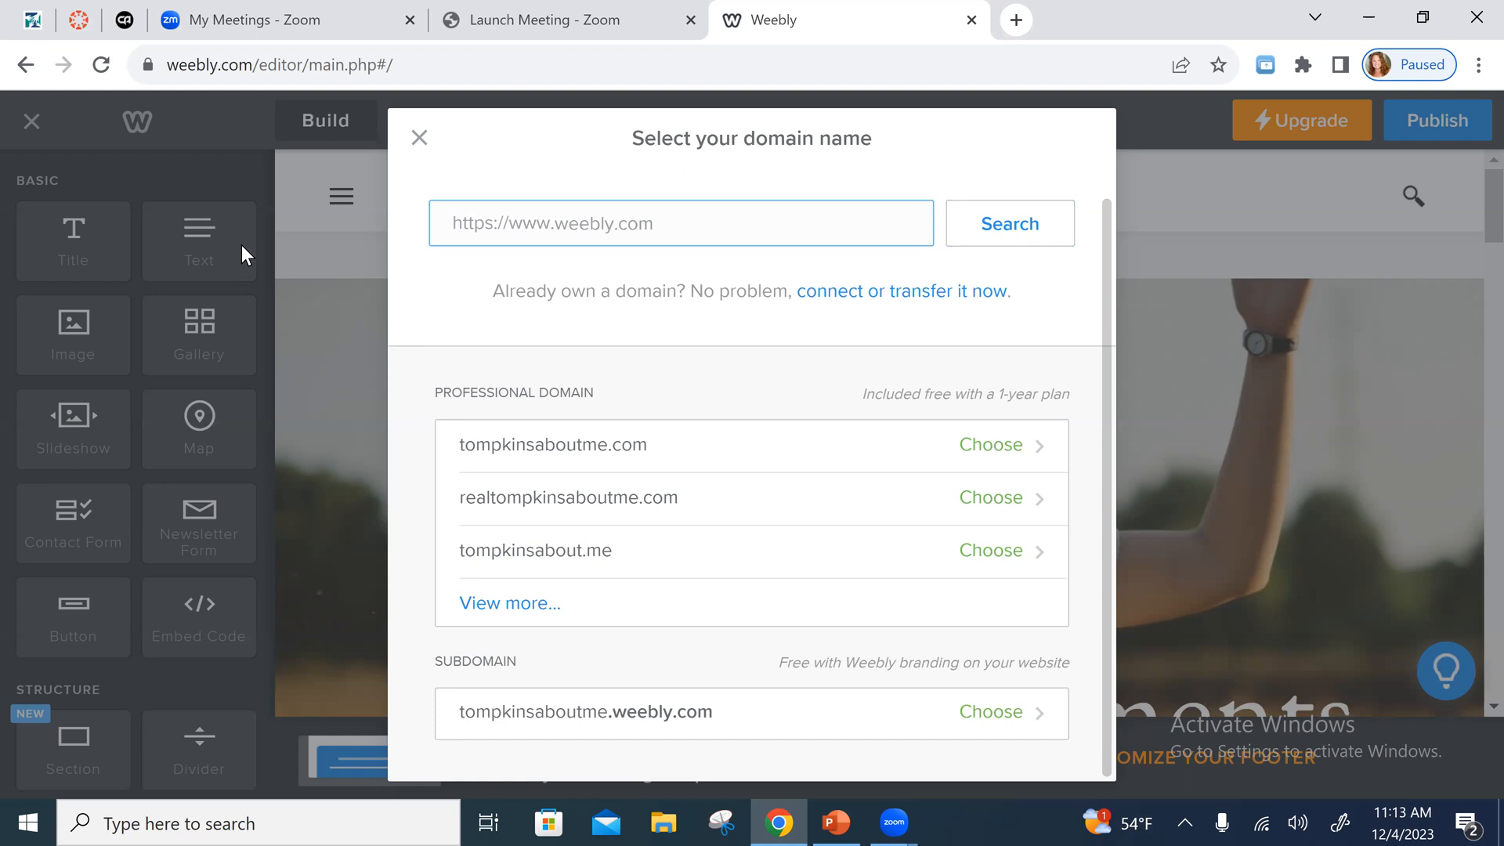
pyautogui.write('tompkinsaboutme')
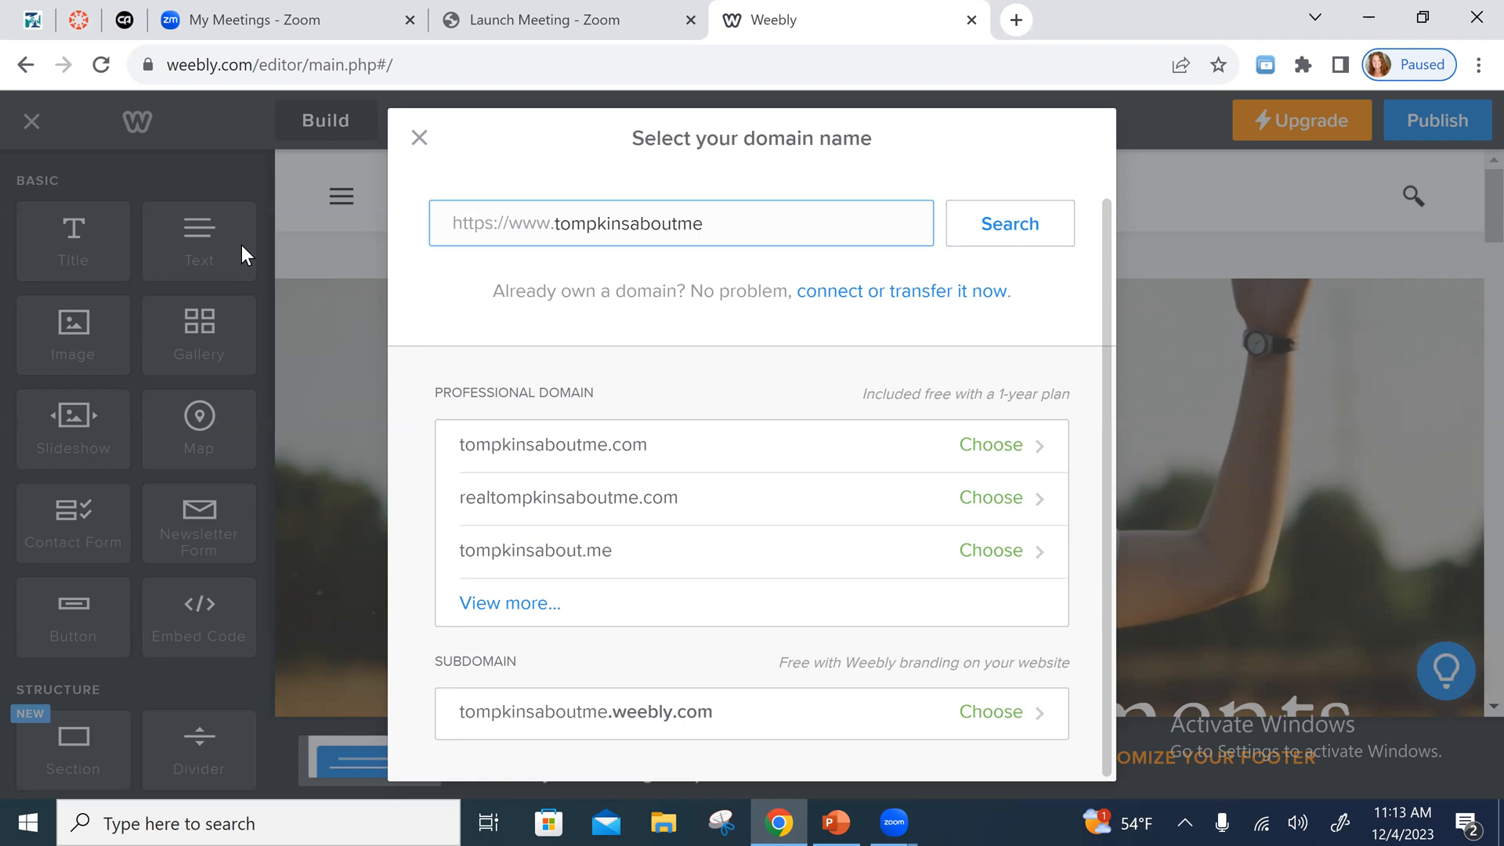
pyautogui.click(989, 240)
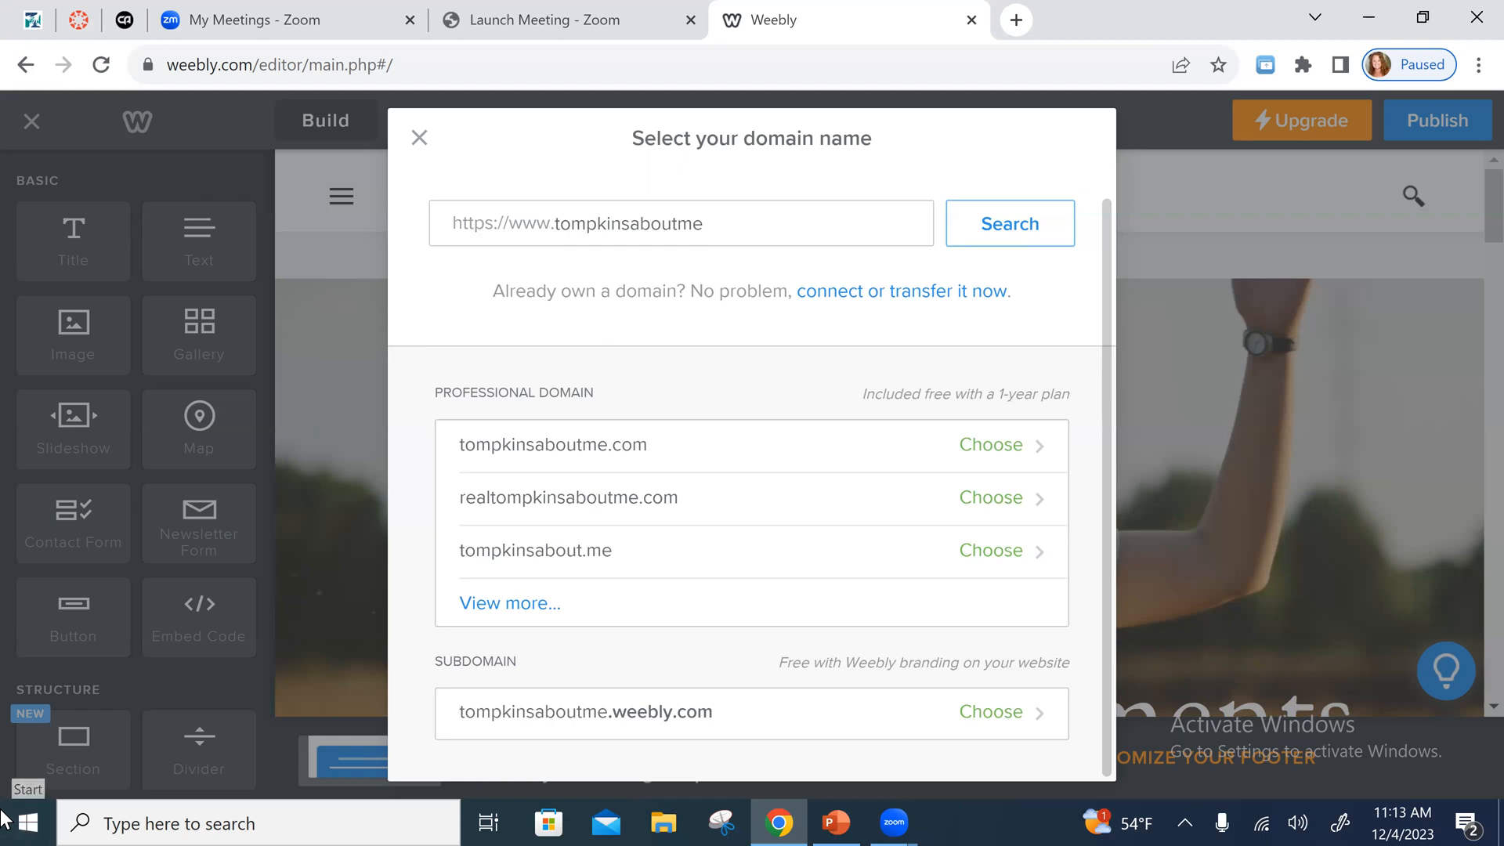
# - Compare the offered professional domains with the free weebly.com subdomain in an enlarged view
pyautogui.scroll(3, 548, 329)
pyautogui.scroll(-3, 909, 446)
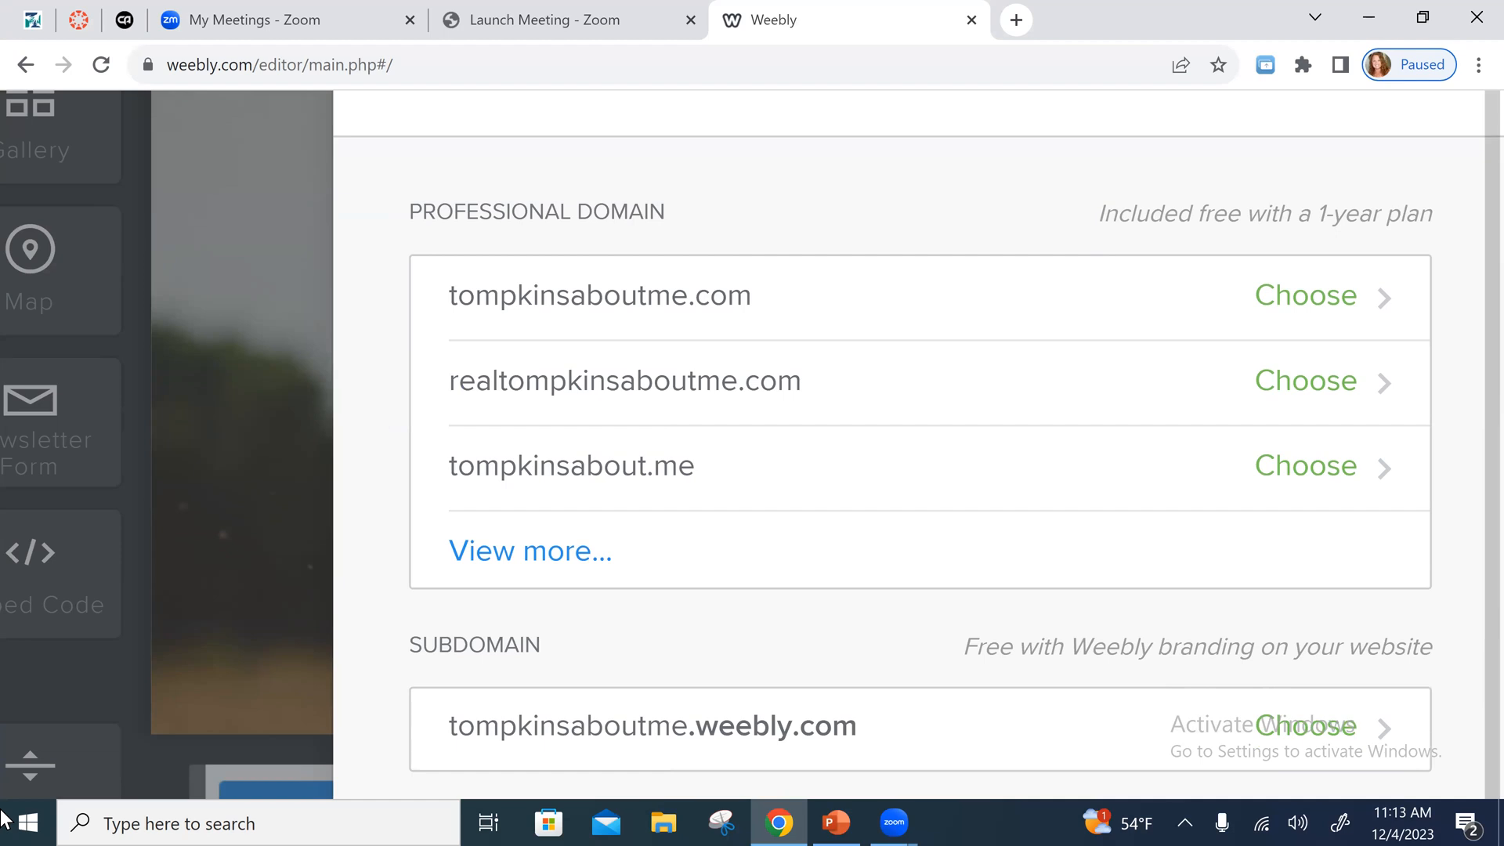
pyautogui.scroll(-1, 909, 446)
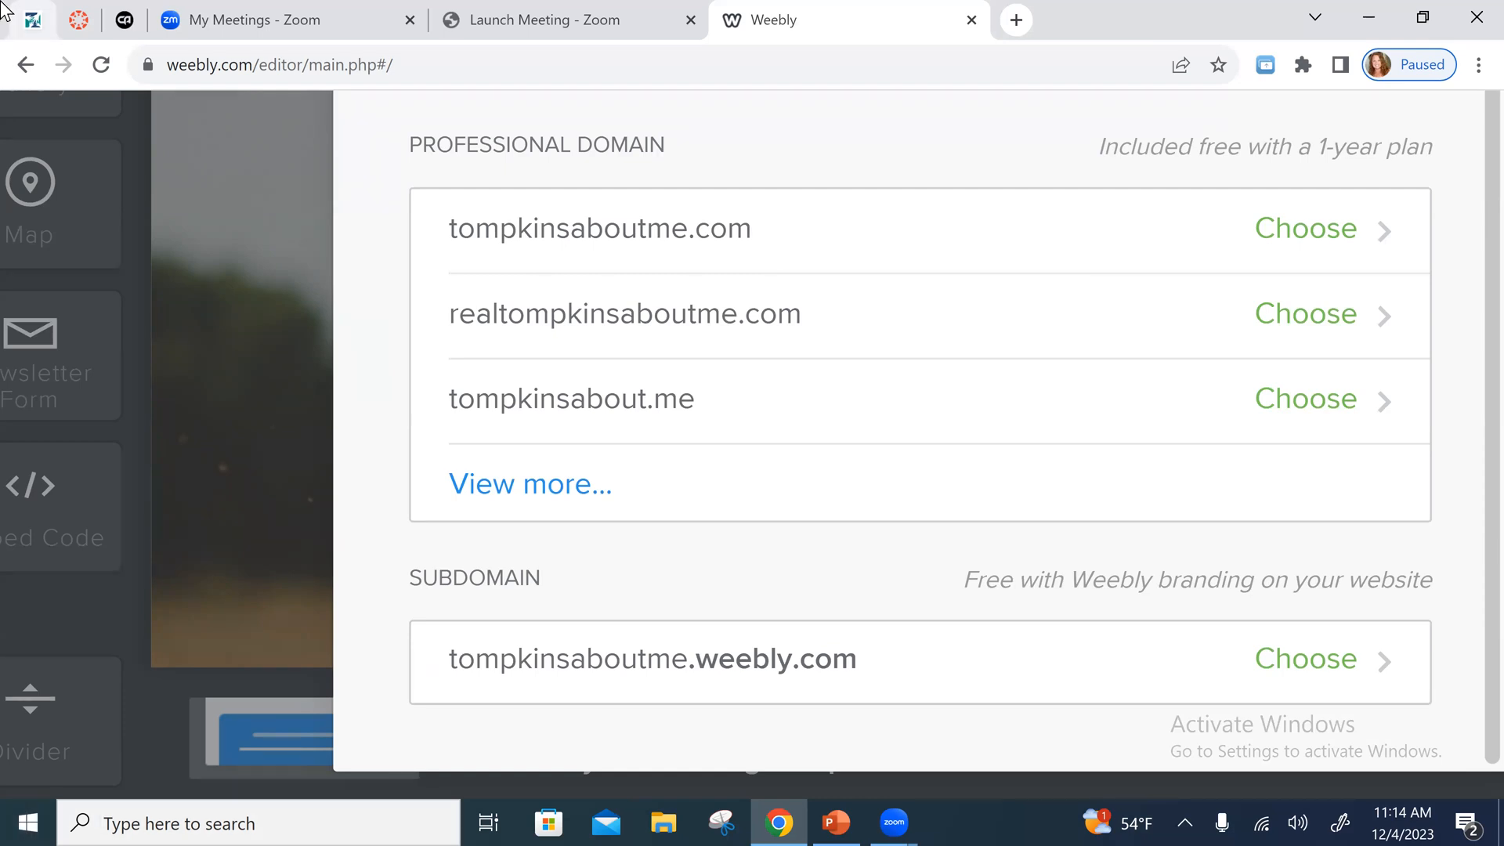
pyautogui.click(1114, 39)
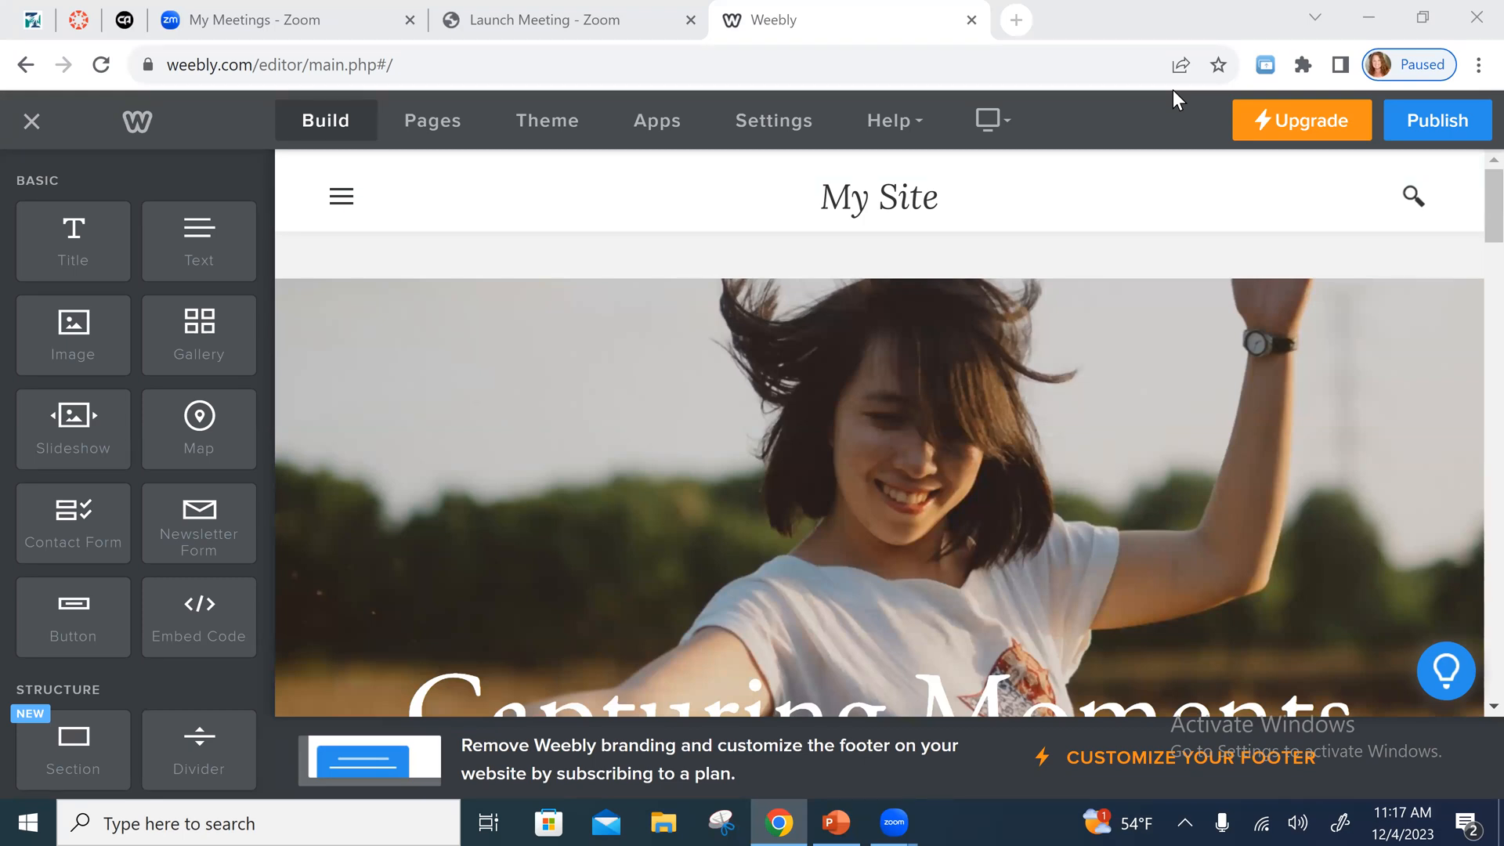
# - Look over the home page's Capturing Moments banner and "Get to know me" section in the site editor
pyautogui.scroll(-5, 1173, 90)
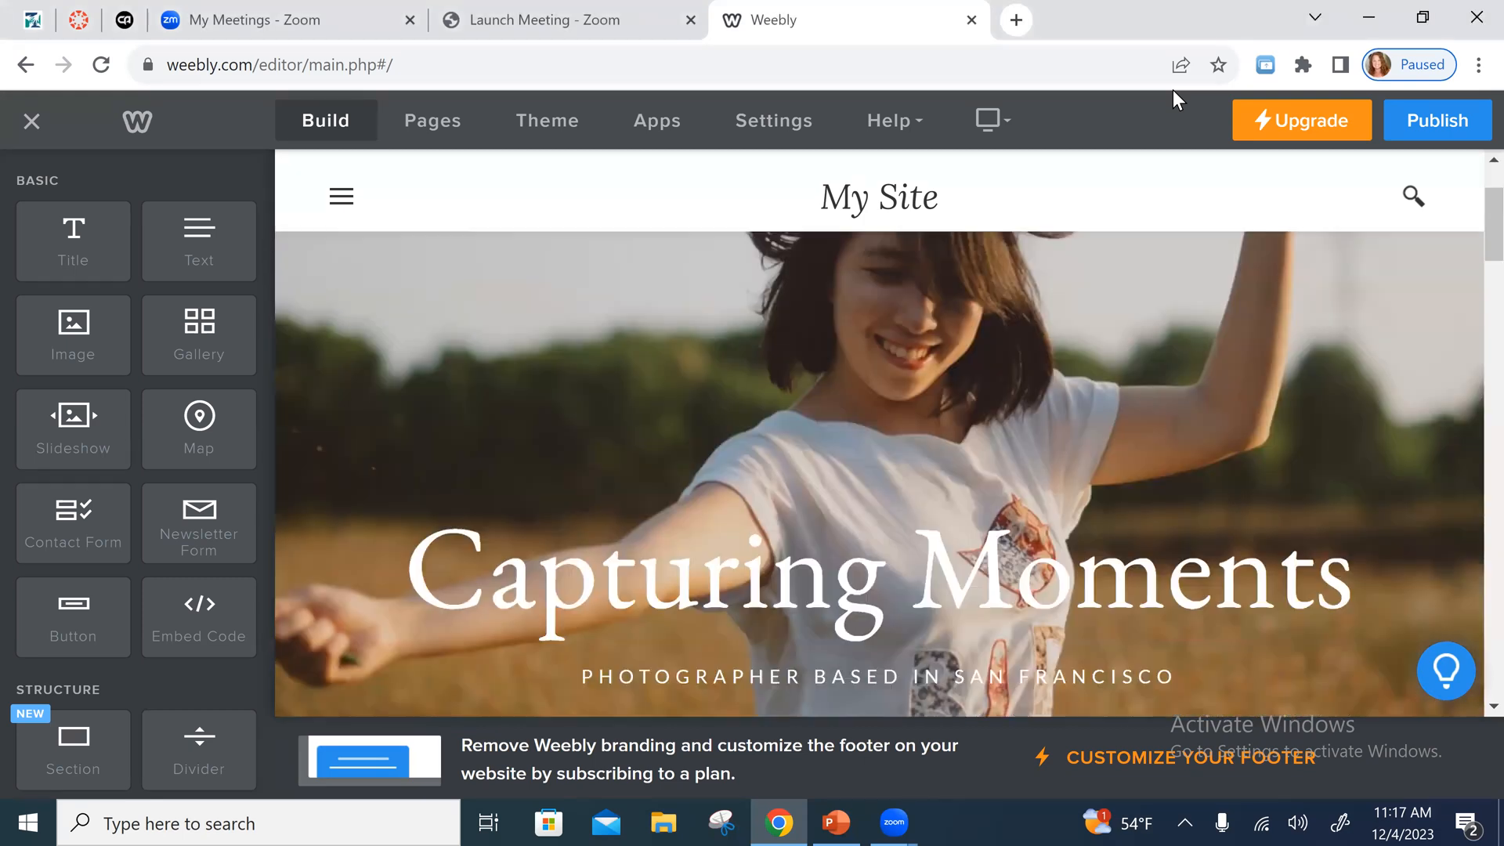
pyautogui.scroll(-5, 1173, 89)
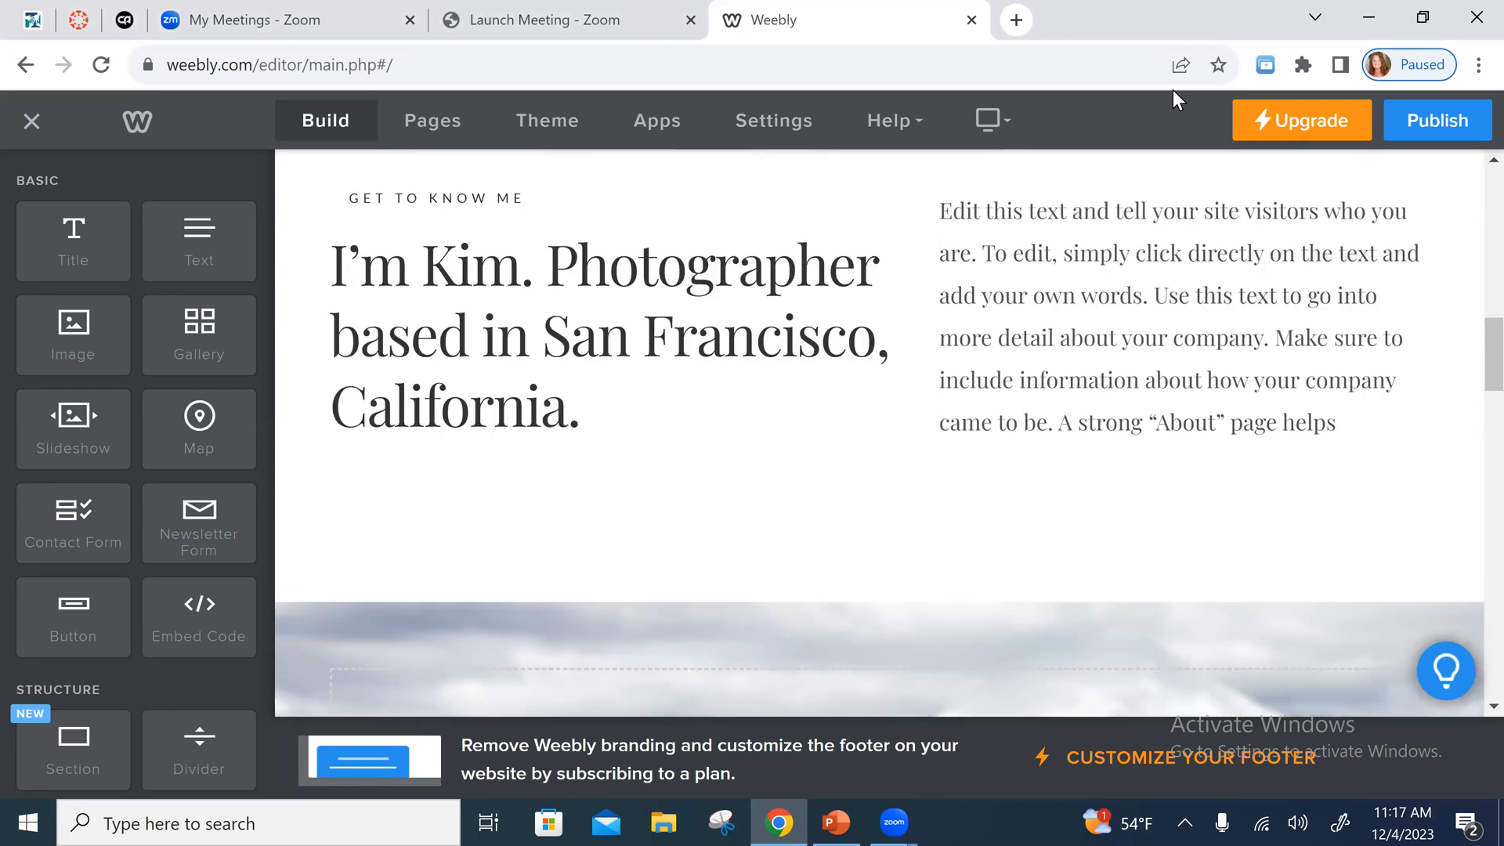
pyautogui.scroll(1, 1173, 90)
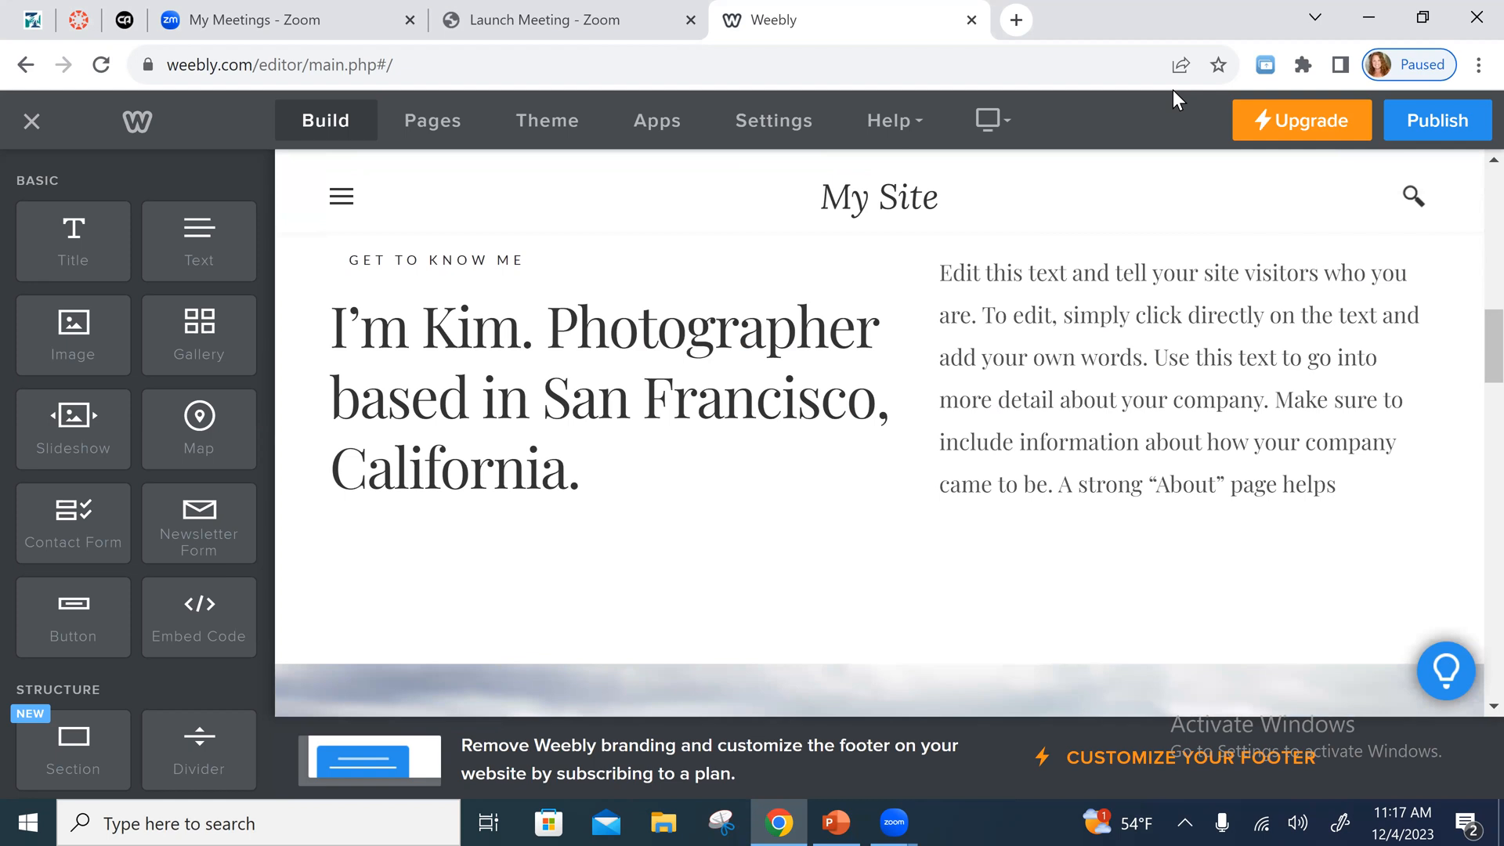
pyautogui.scroll(5, 1173, 89)
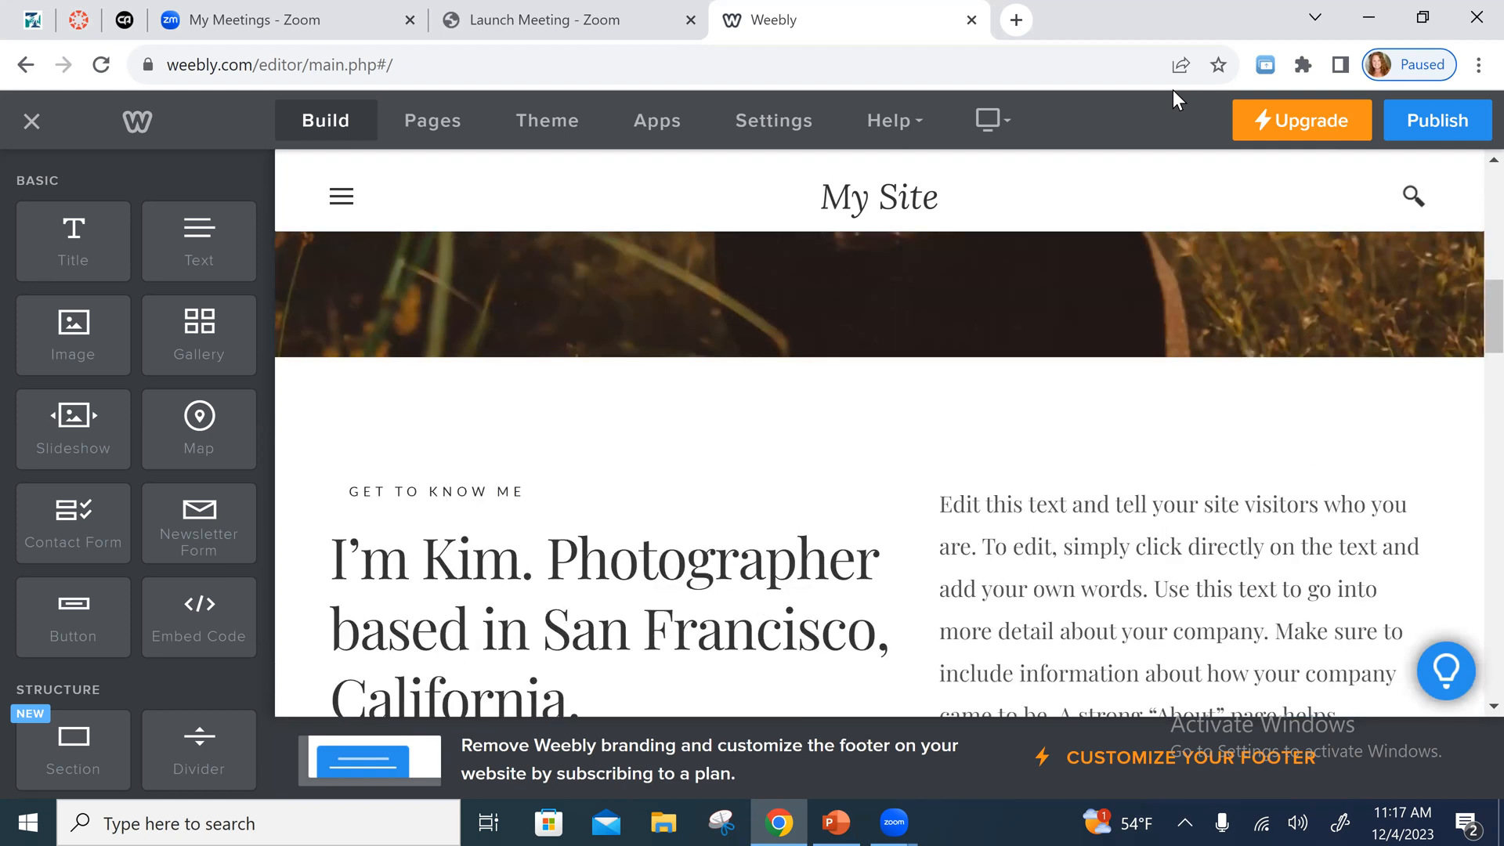
pyautogui.scroll(3, 1173, 90)
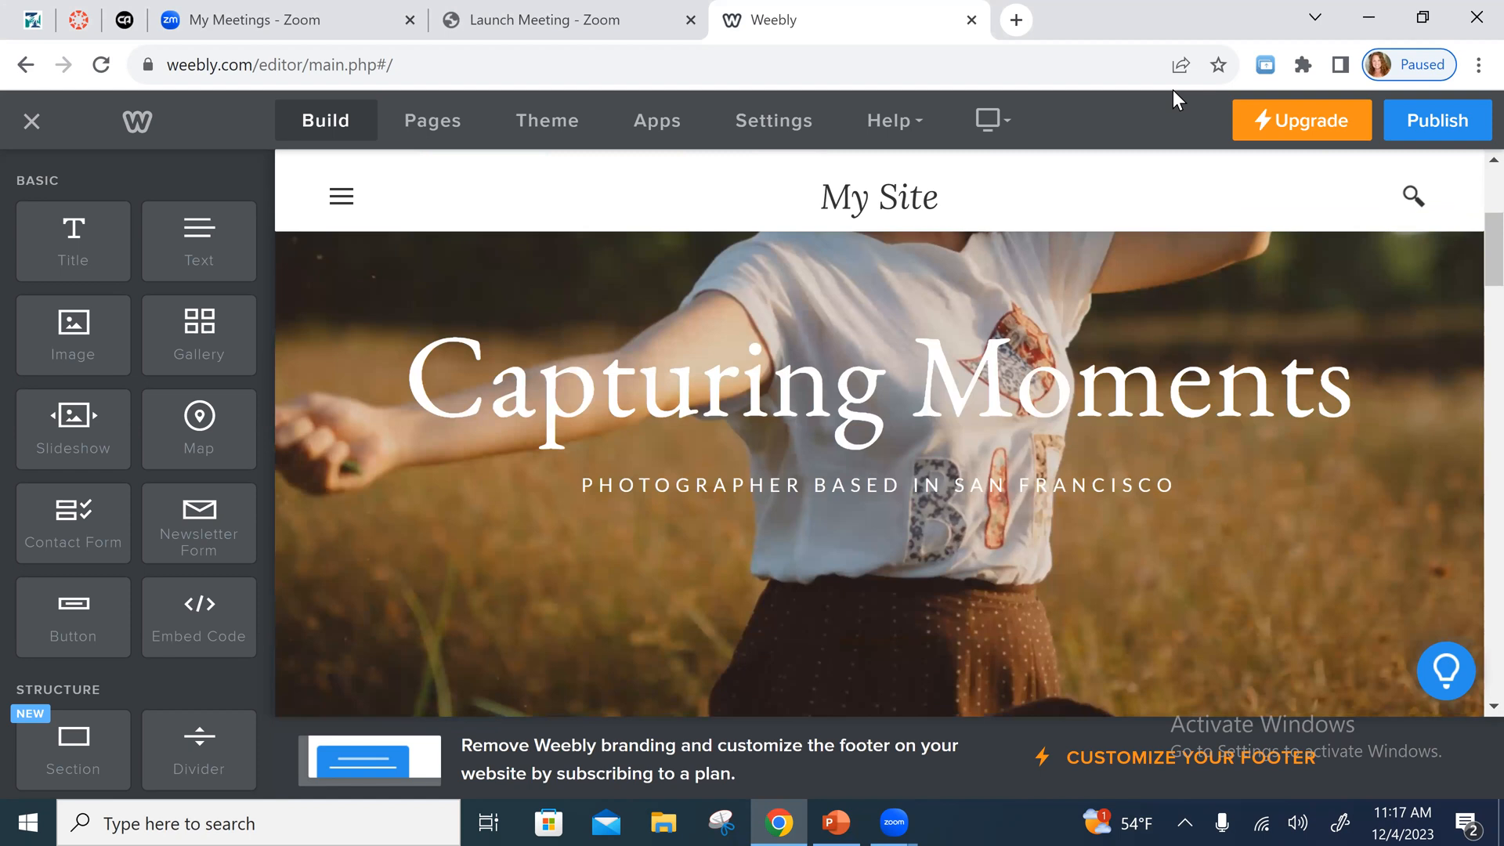
# - Expand the site's navigation menu, review its pages, and delete the About page from the site
pyautogui.click(333, 202)
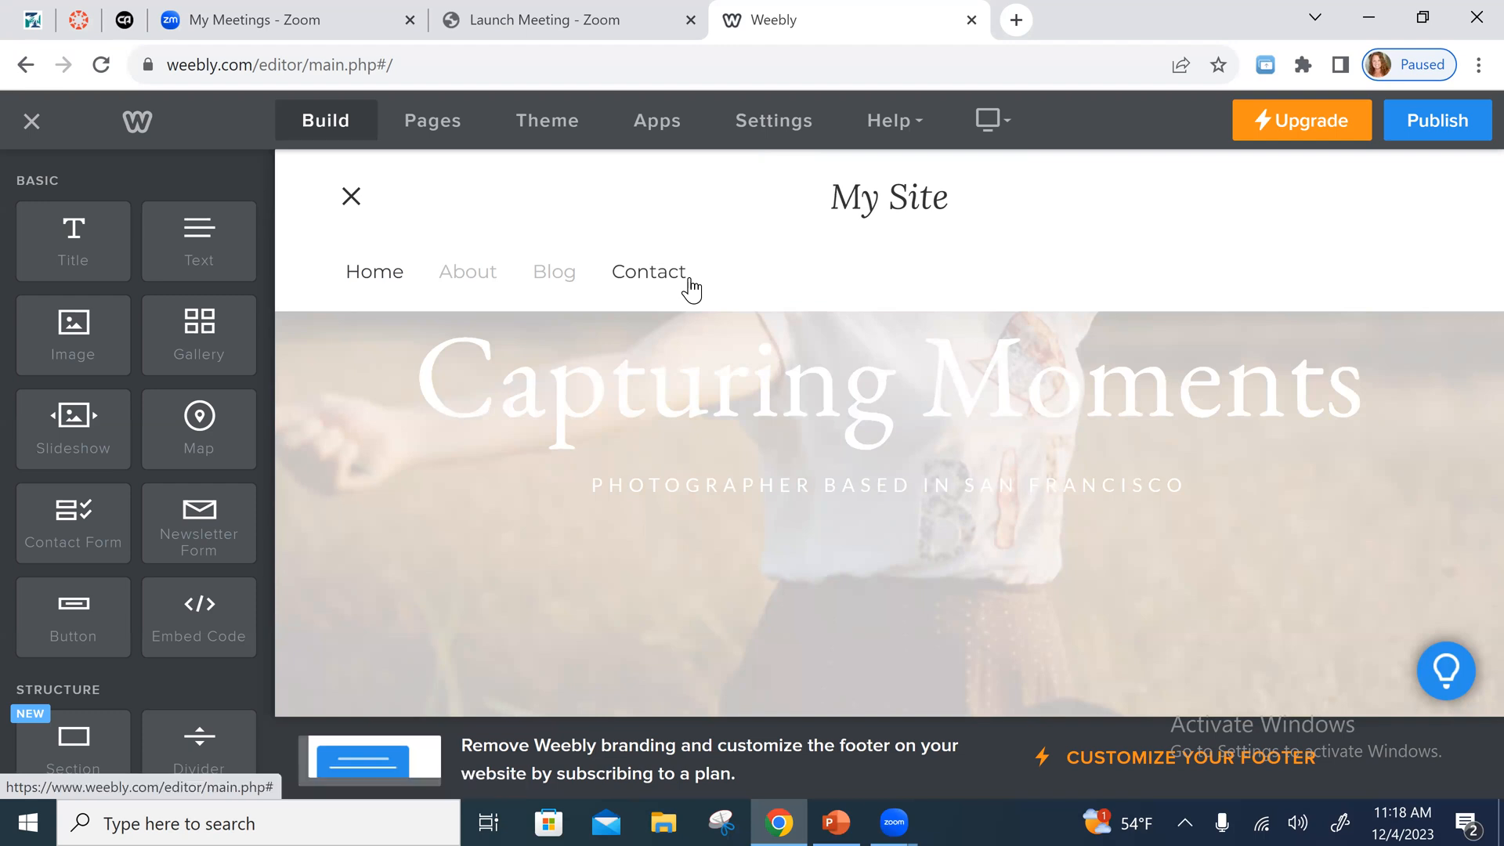
pyautogui.click(428, 125)
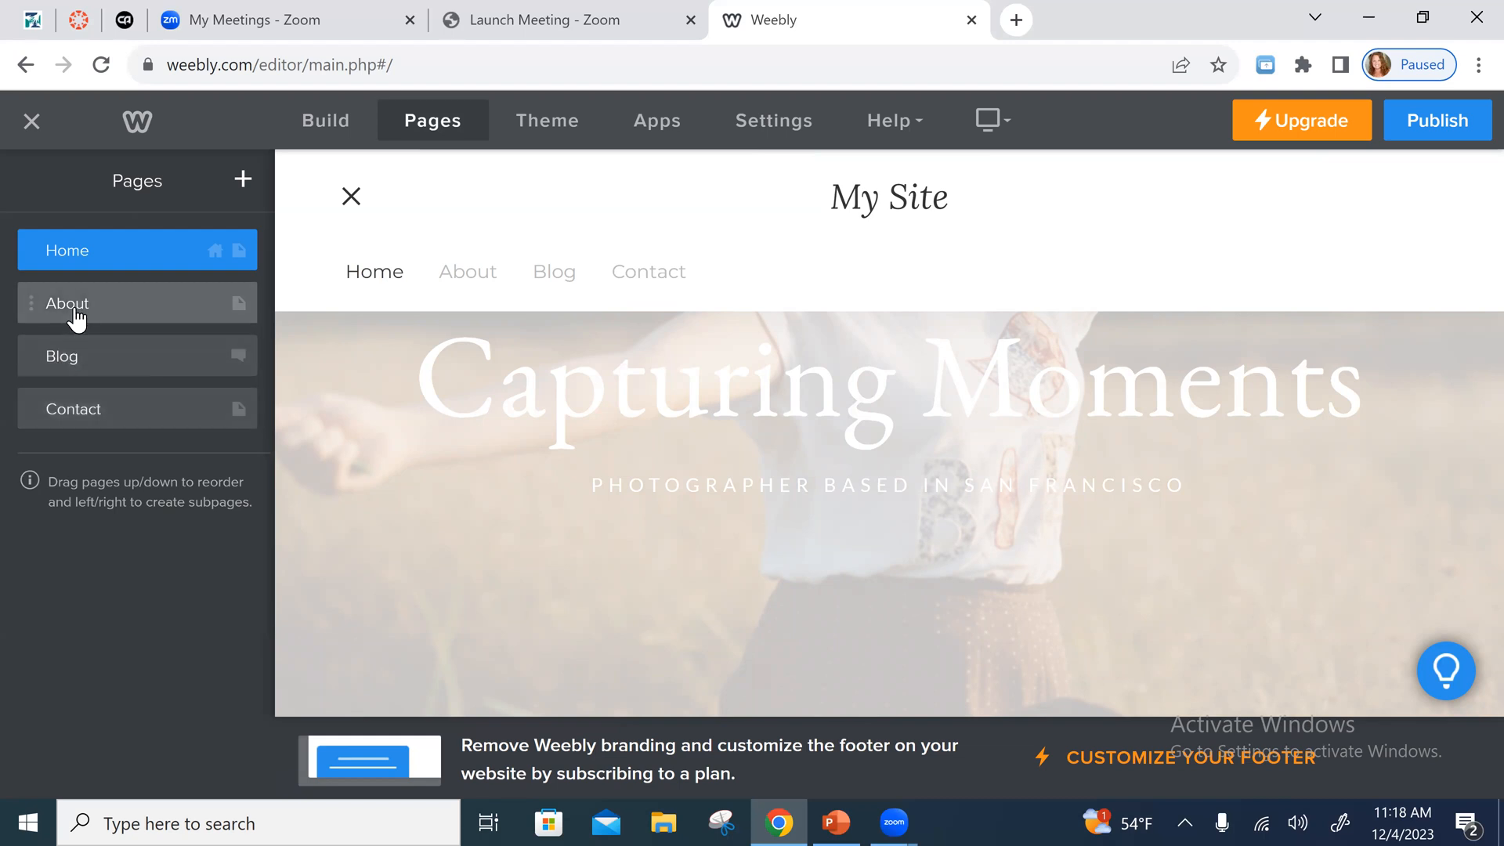
pyautogui.click(172, 315)
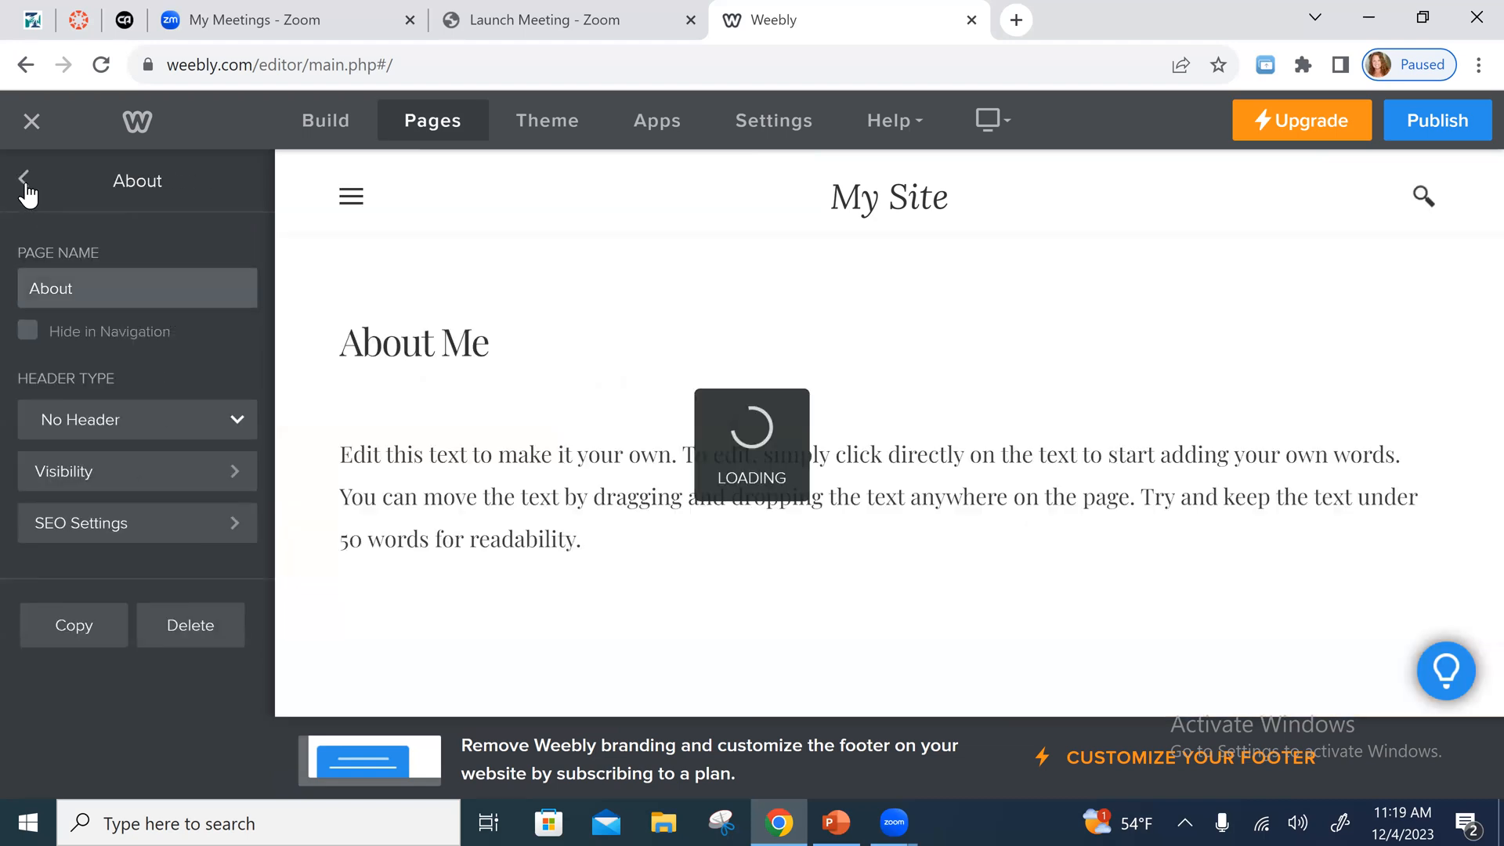
pyautogui.click(26, 182)
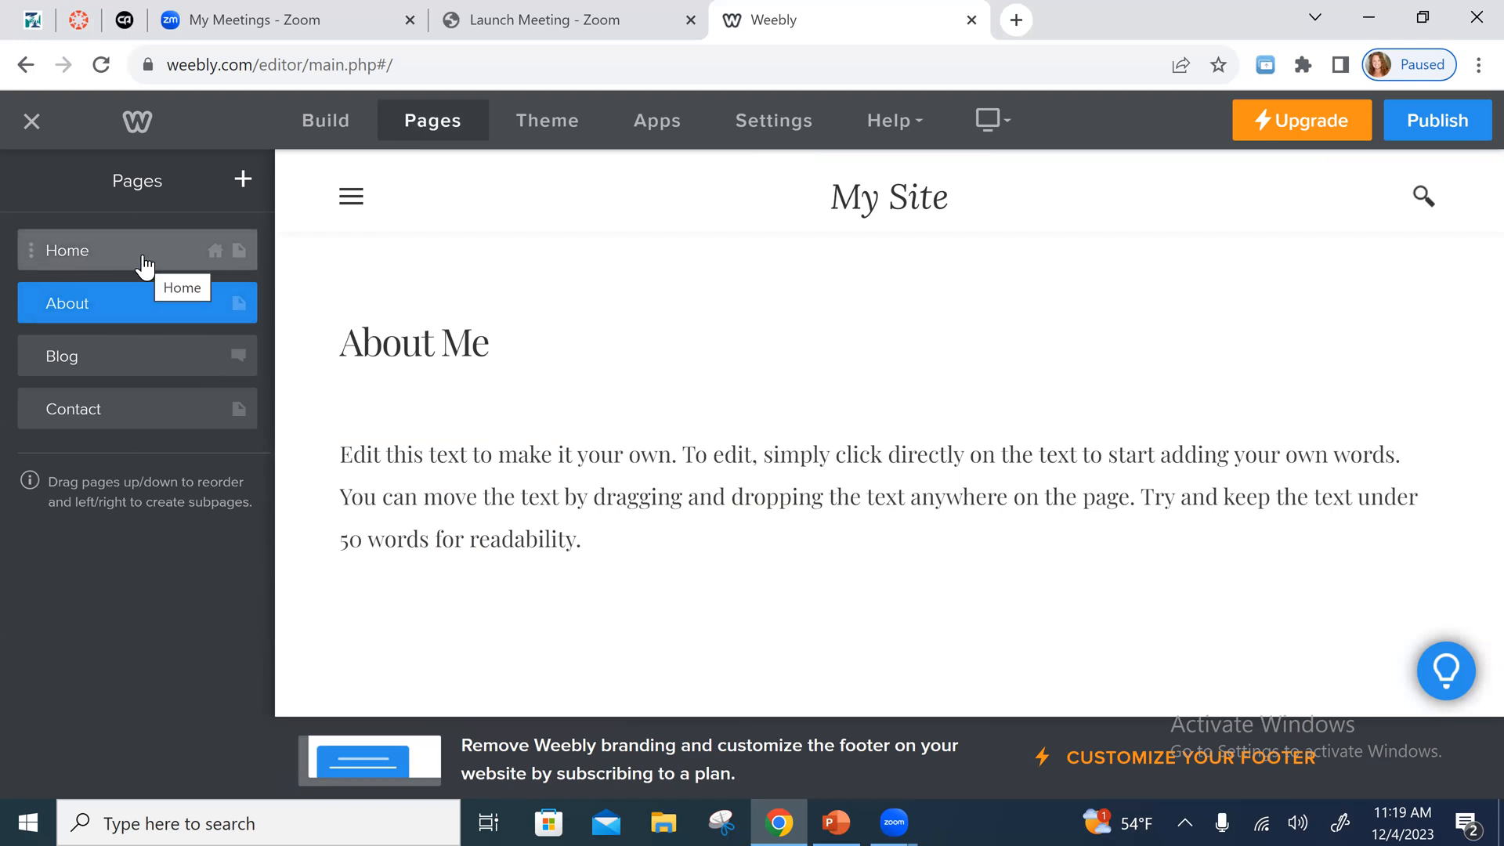
pyautogui.click(77, 305)
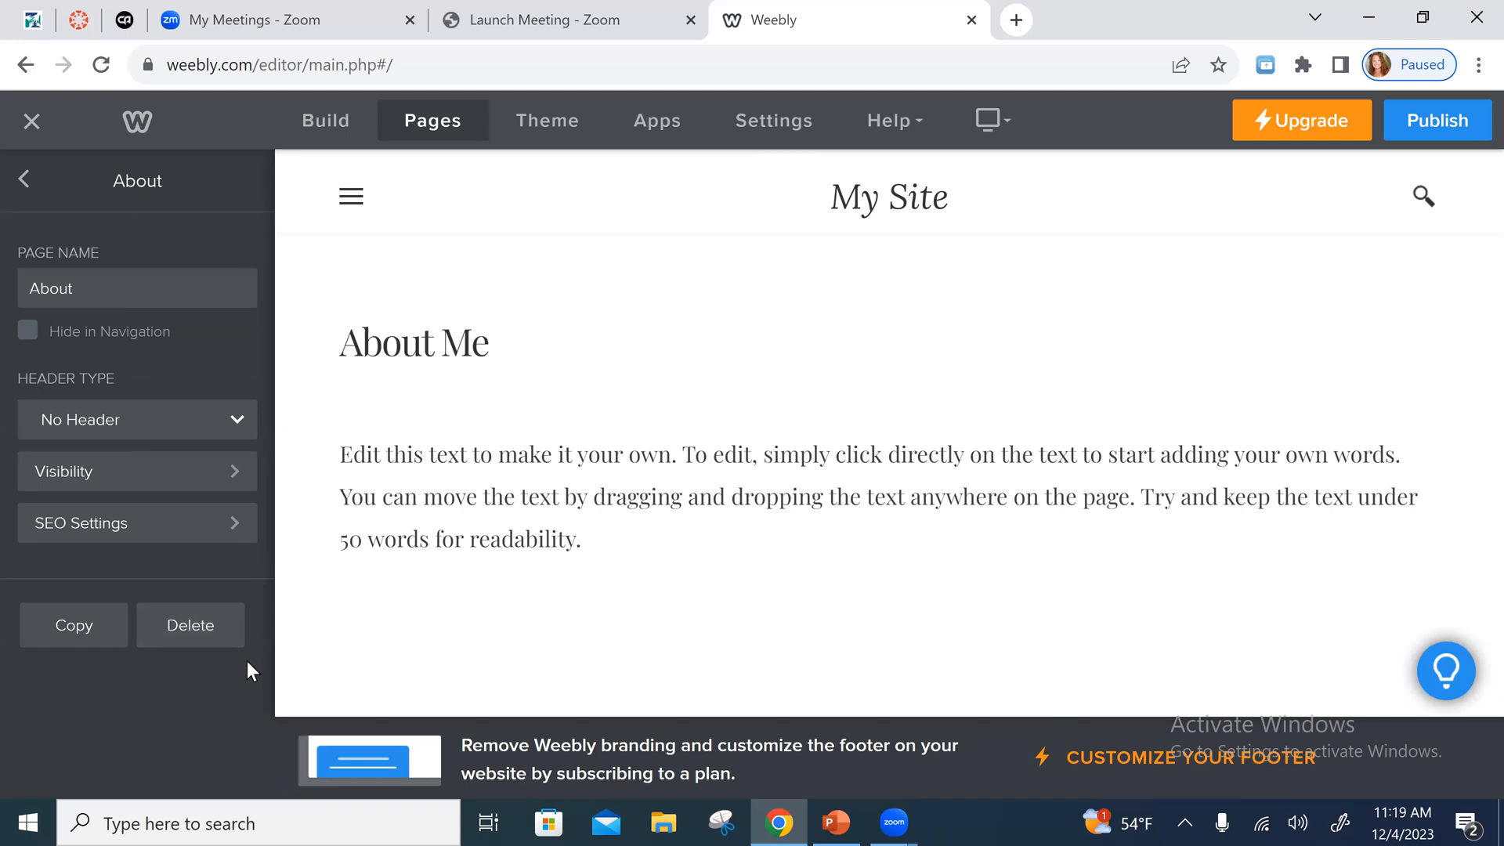
pyautogui.click(205, 631)
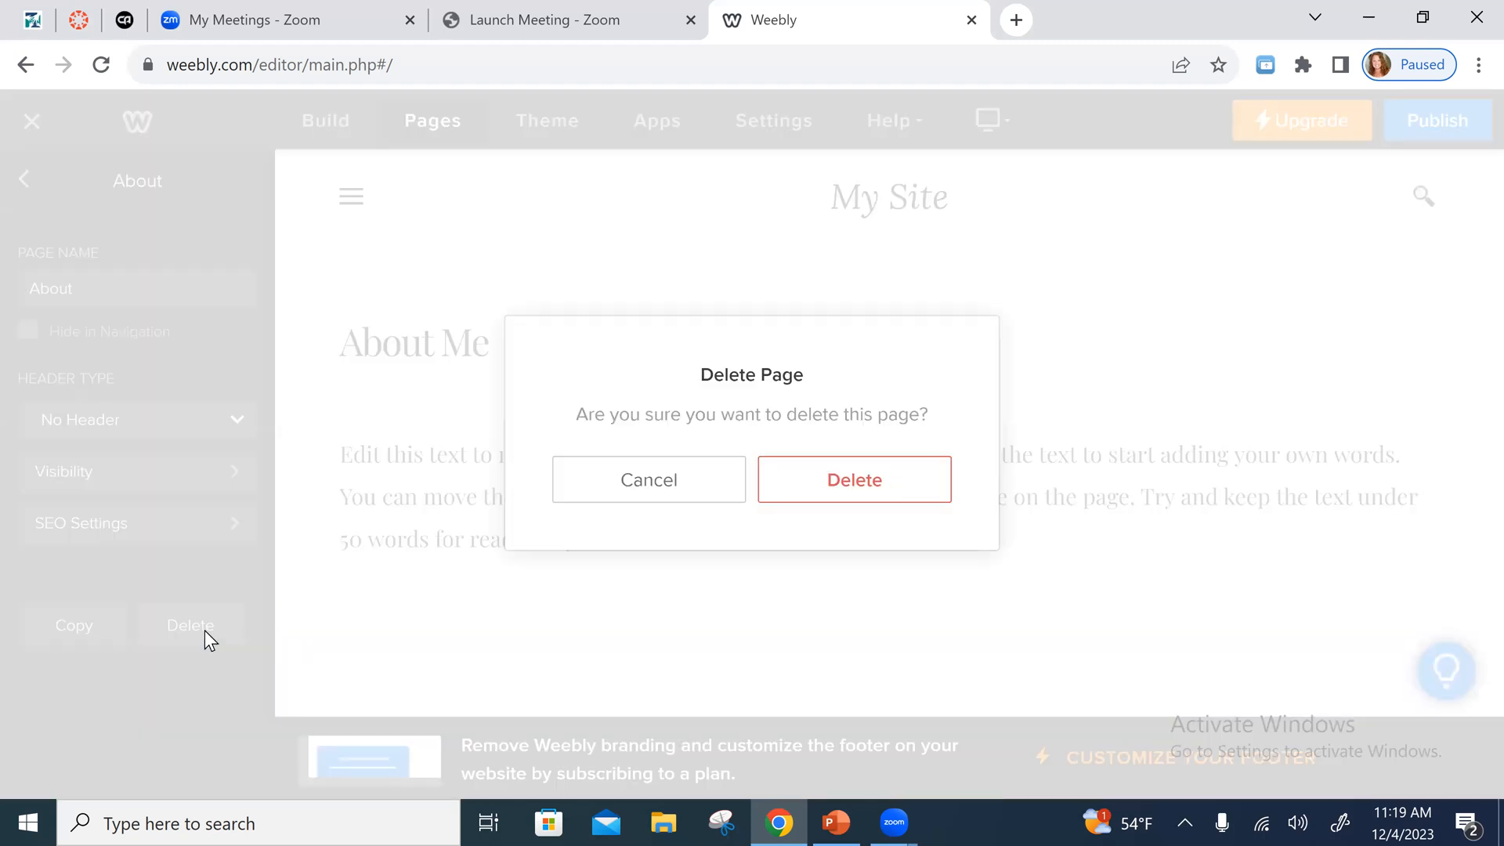
pyautogui.click(853, 485)
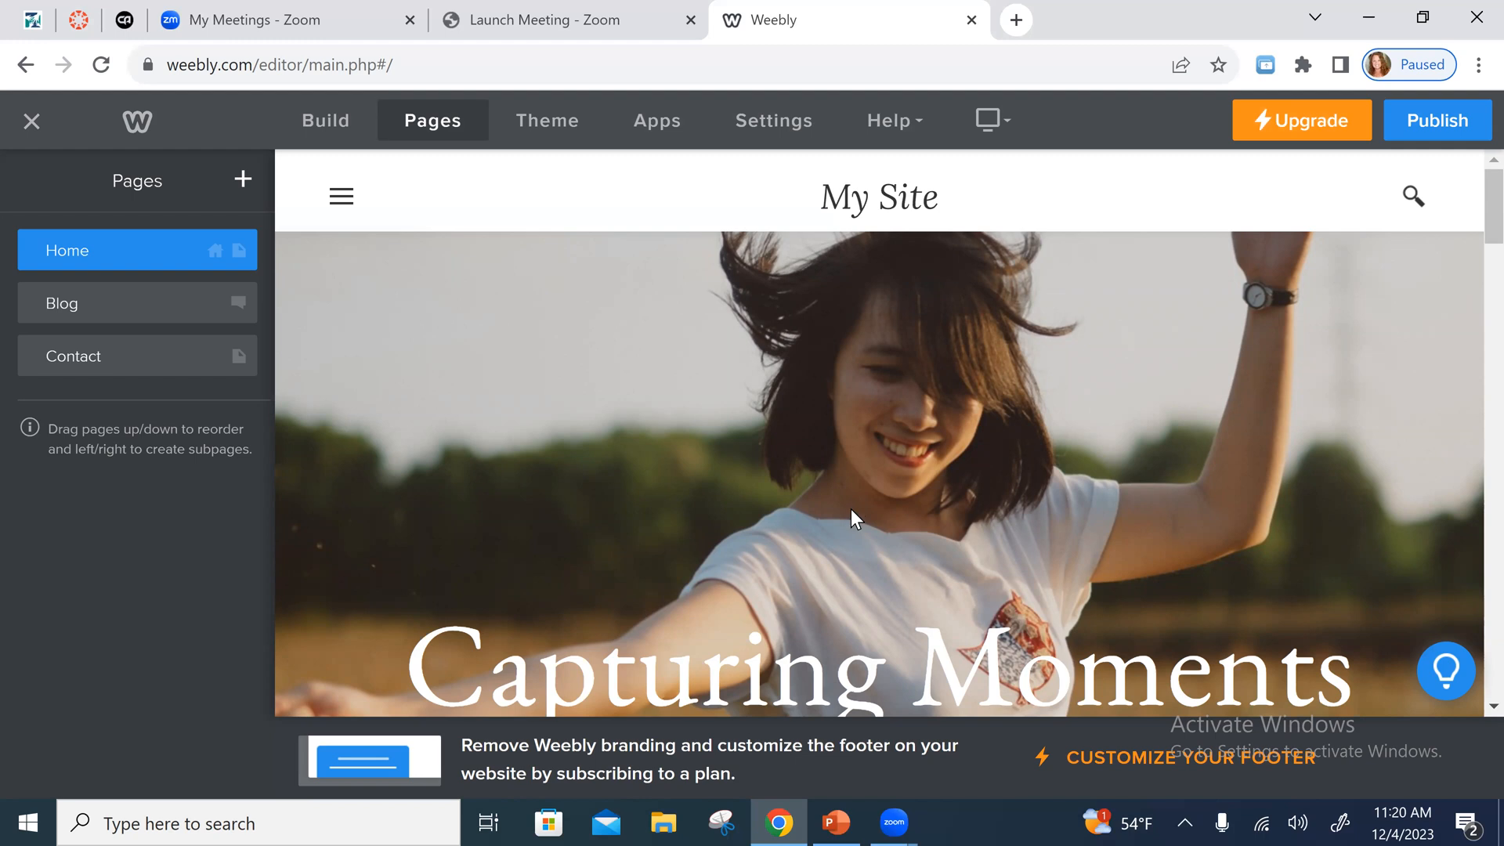
# - Delete the Blog page from the site and confirm its removal
pyautogui.click(106, 309)
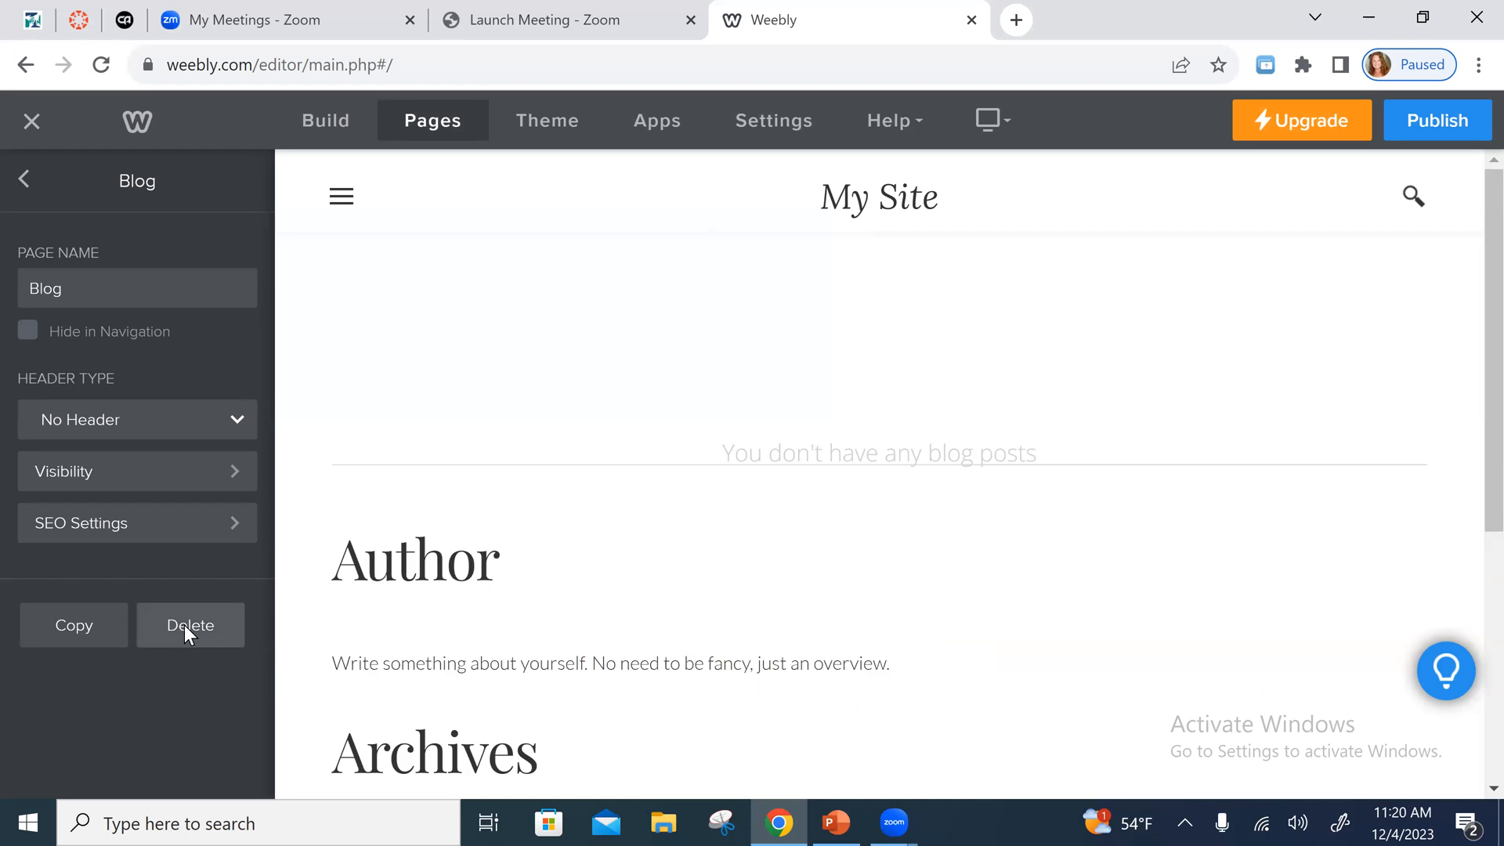
pyautogui.click(184, 624)
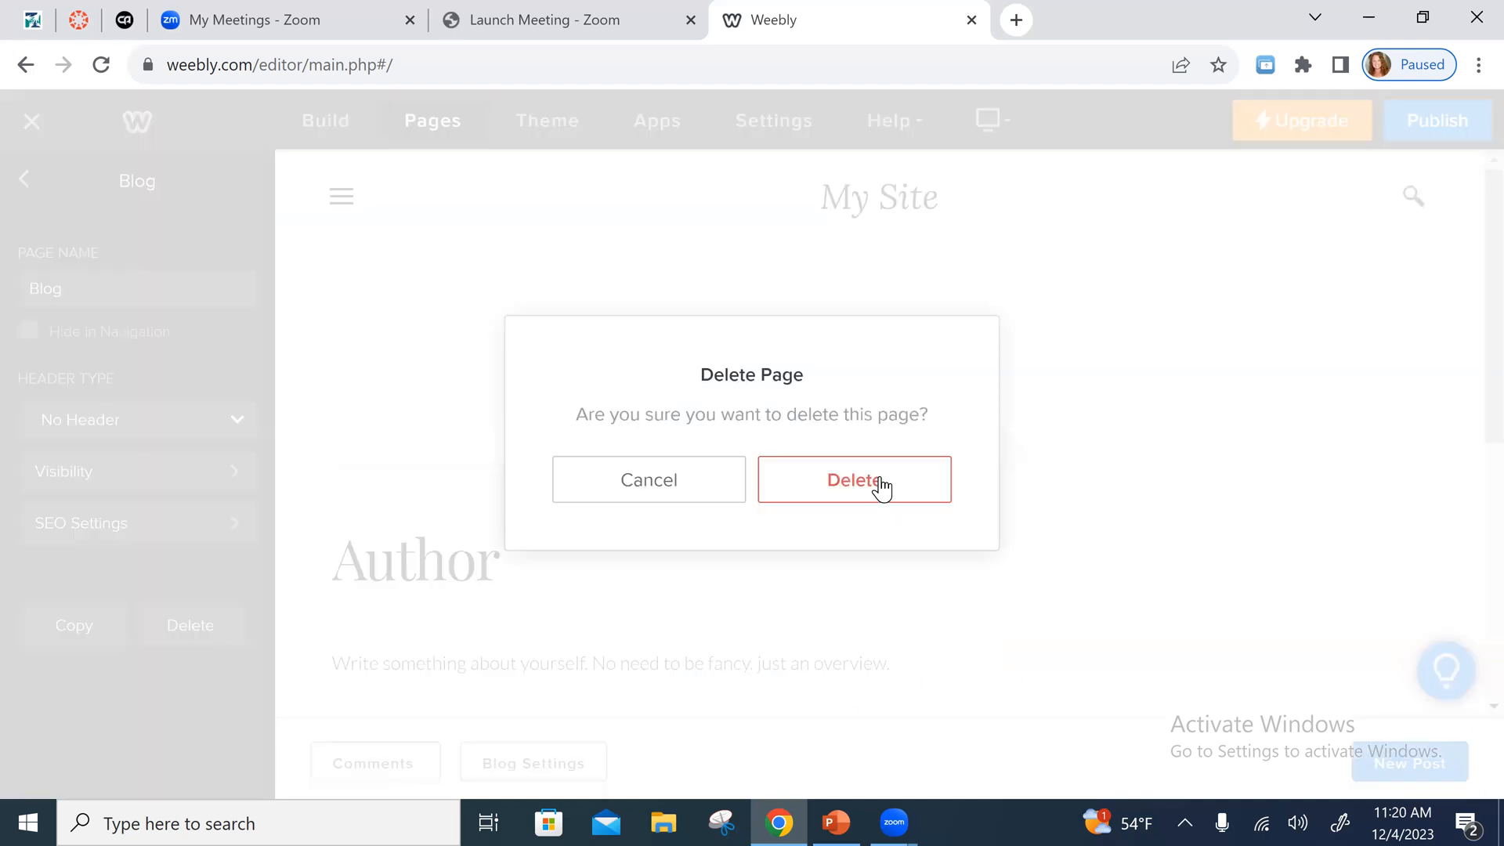
pyautogui.click(880, 484)
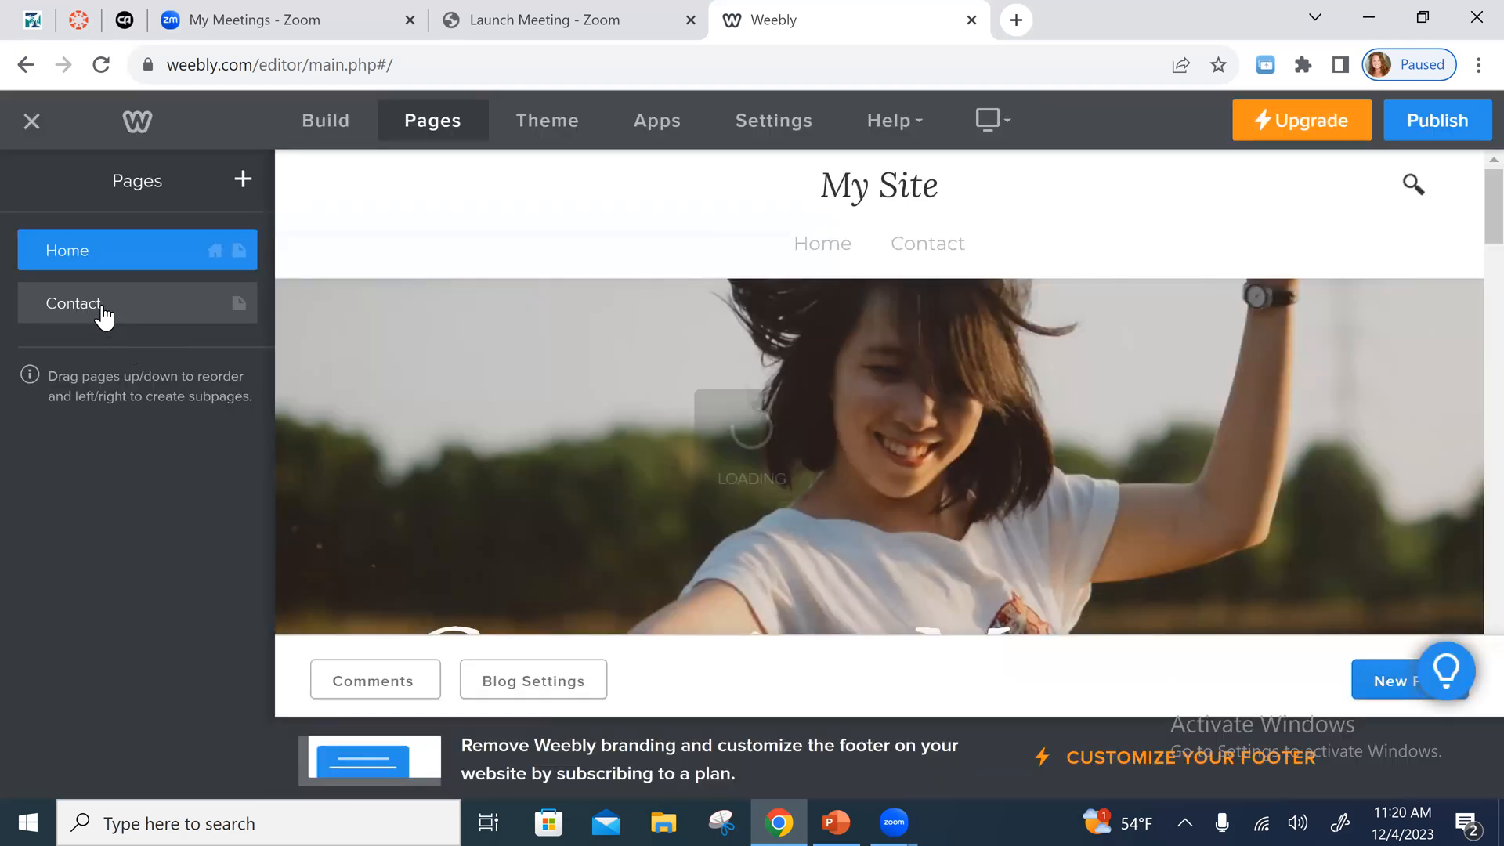
# - Open the Contact page, look over its form and map, and delete its "Contact Us" heading
pyautogui.click(102, 312)
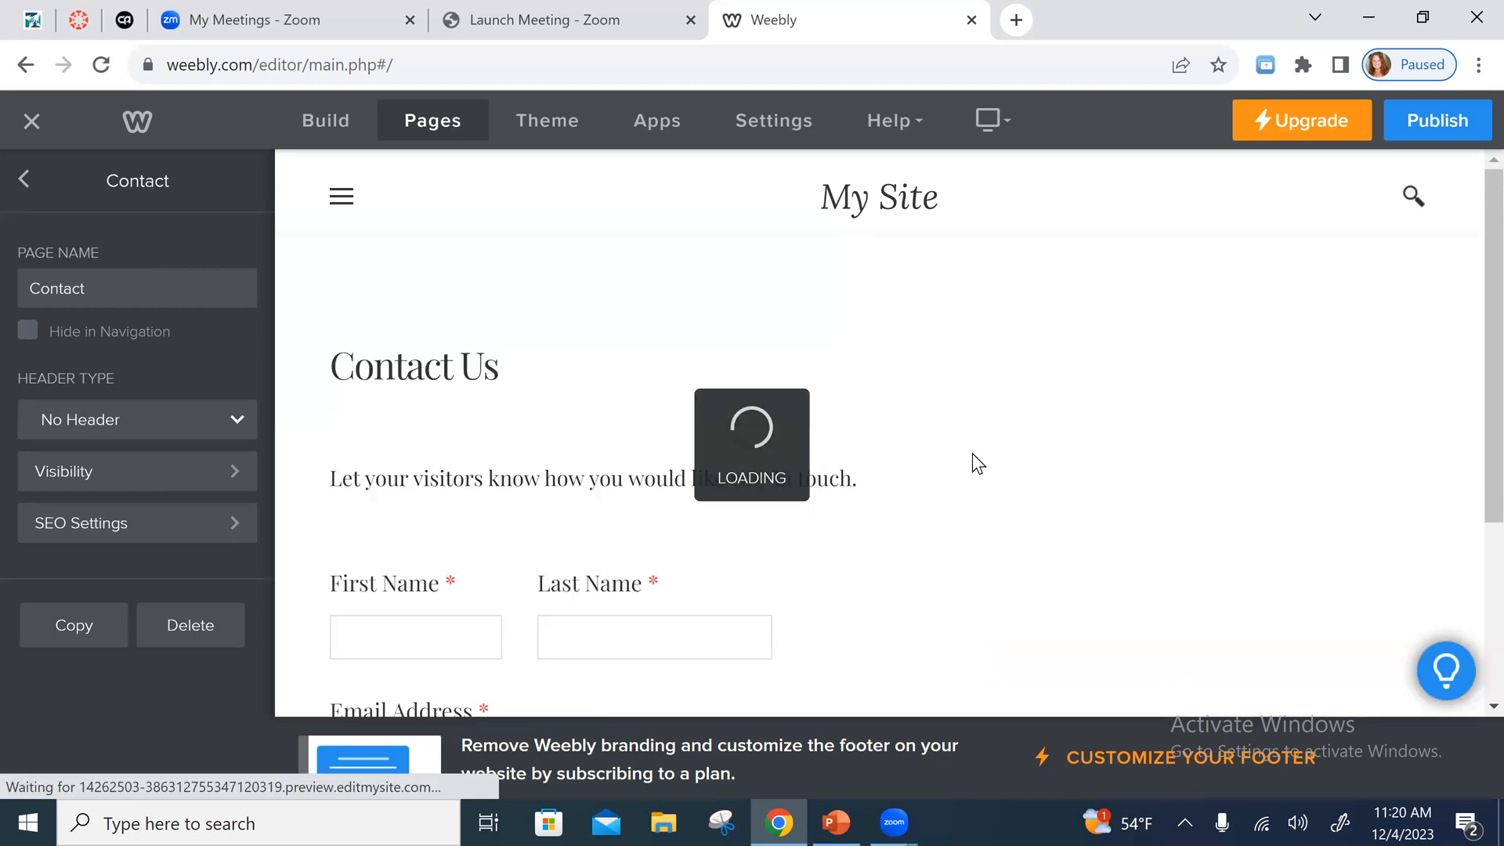
pyautogui.scroll(-2, 972, 517)
pyautogui.scroll(-2, 964, 579)
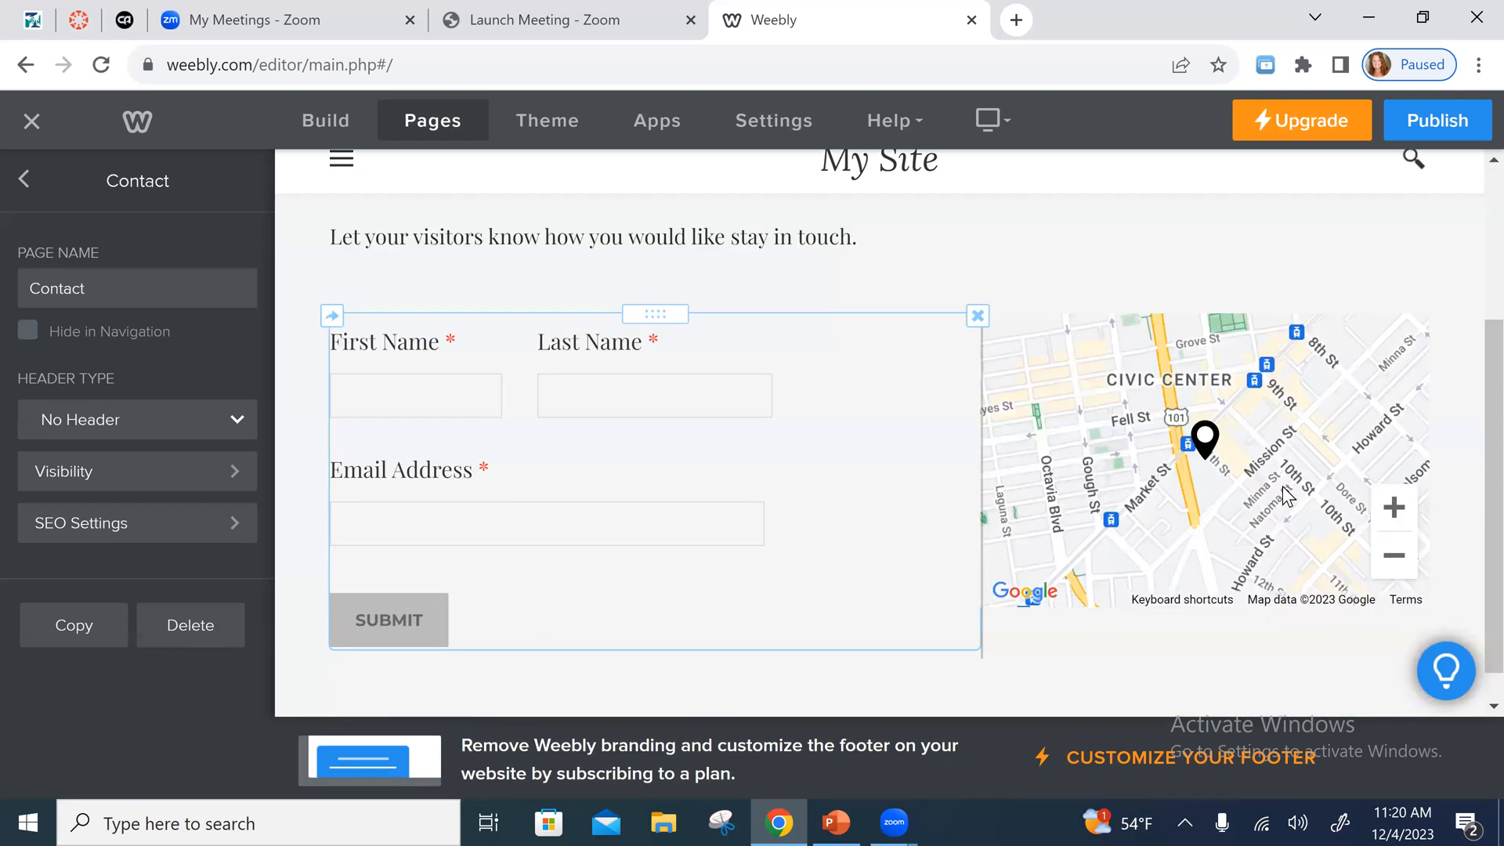
pyautogui.scroll(3, 1299, 436)
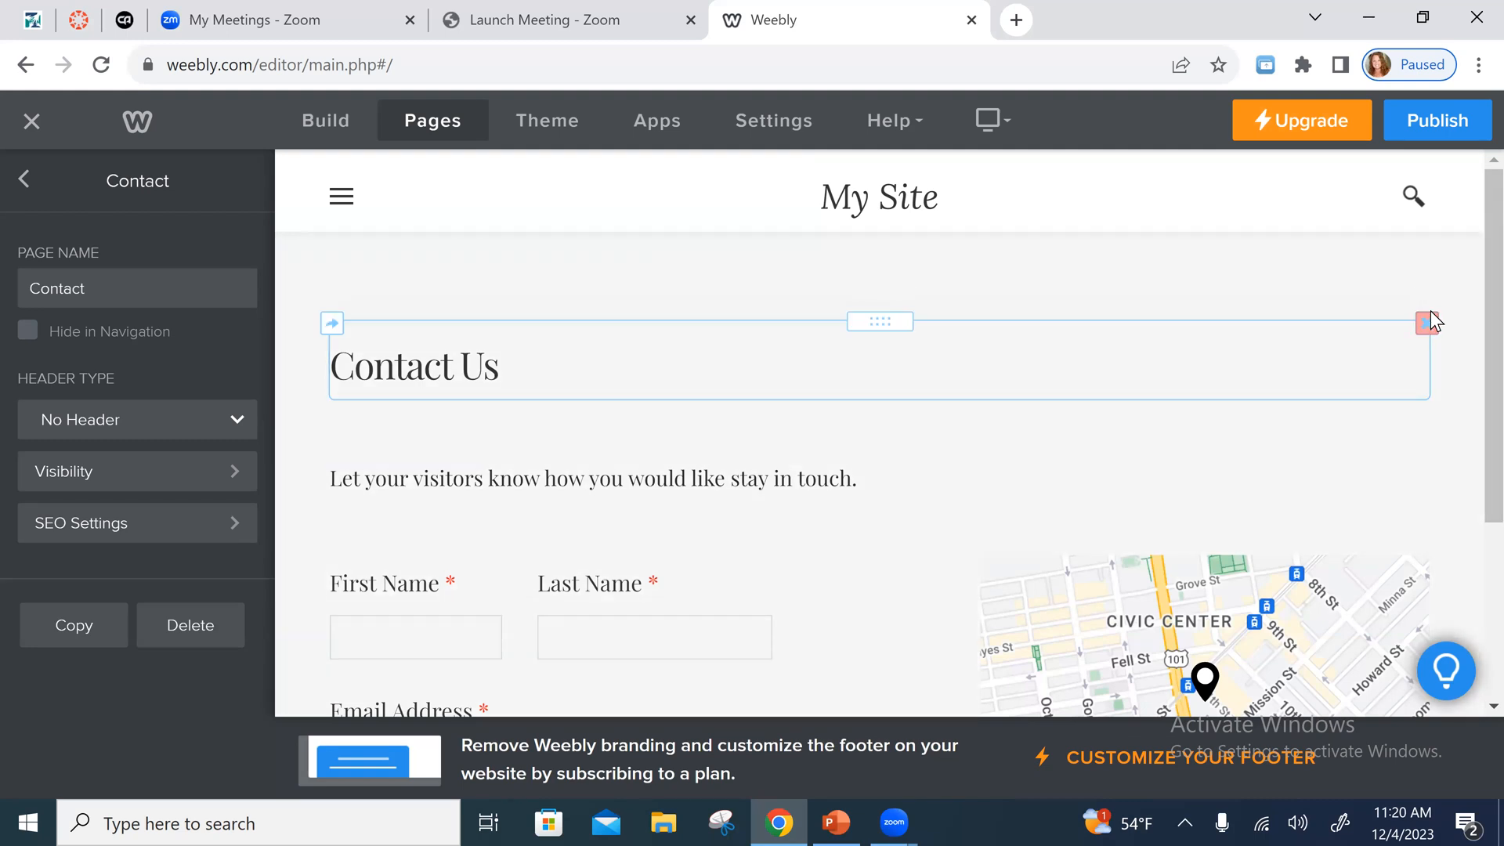
pyautogui.click(1427, 322)
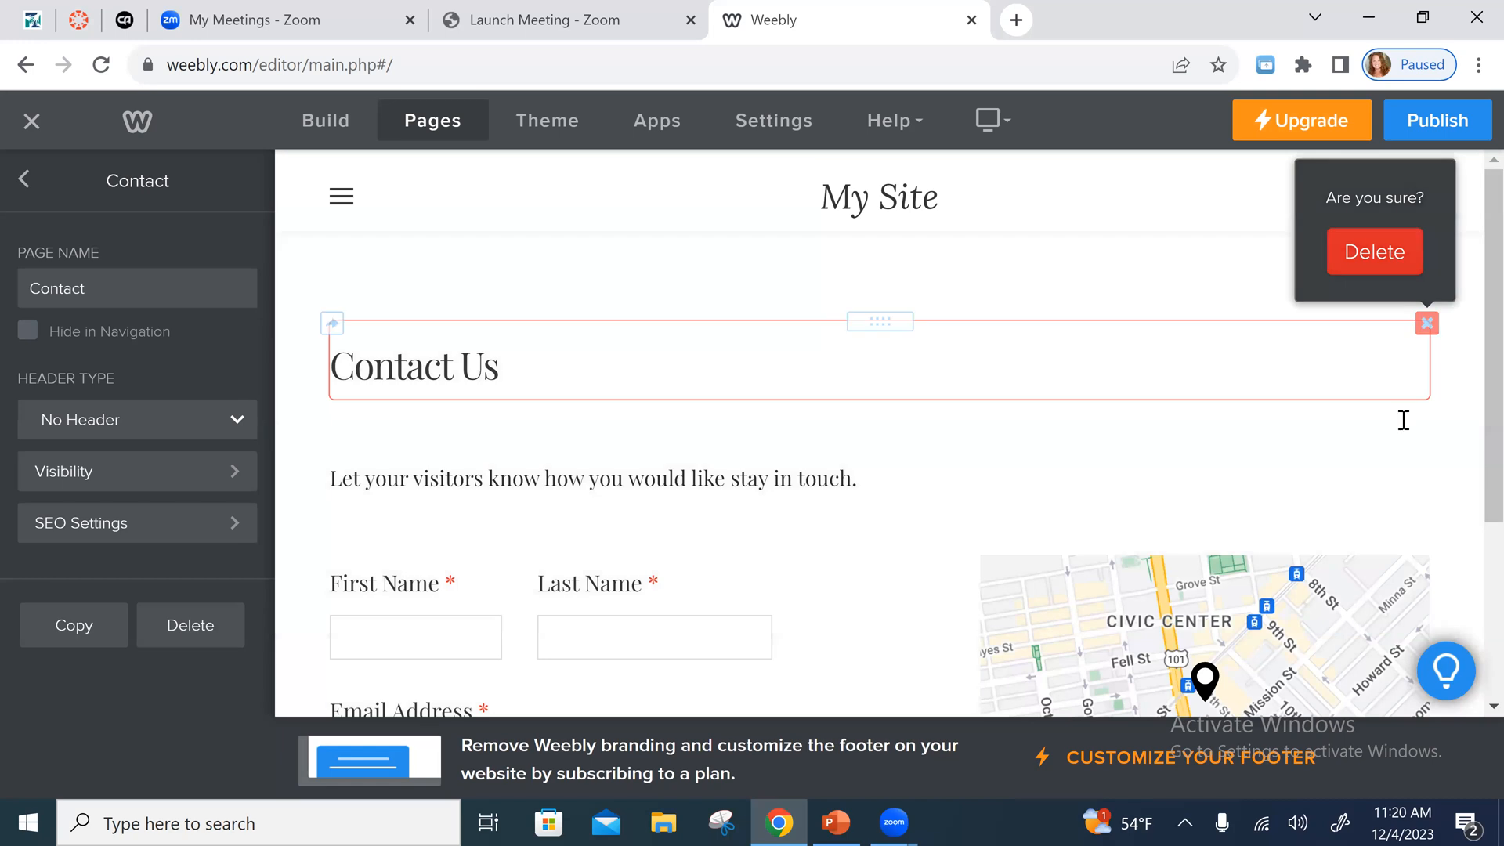
pyautogui.click(1376, 252)
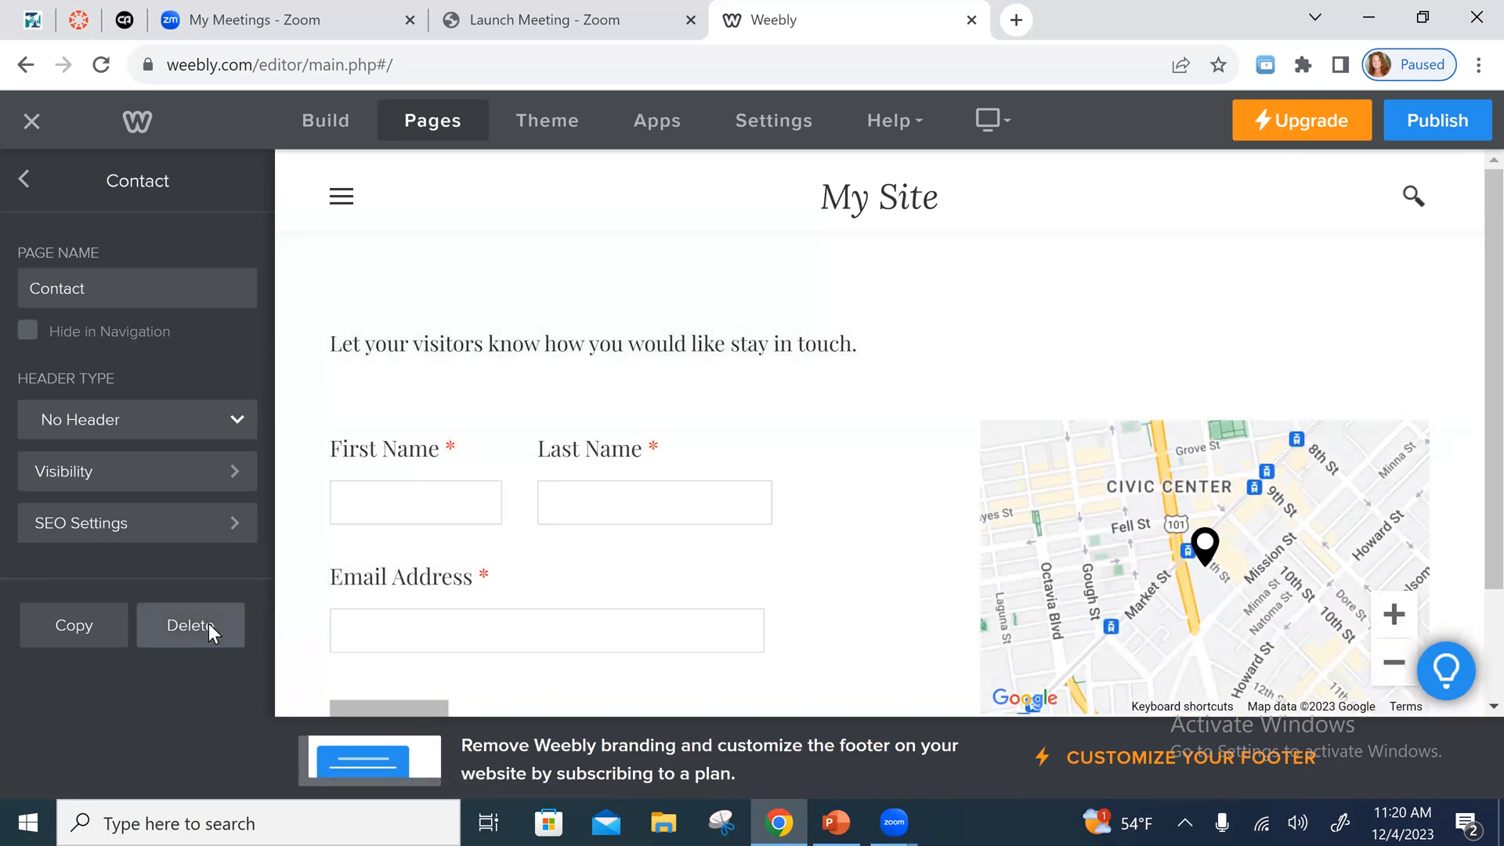
# - Delete the whole Contact page, leaving Home as the site's only page
pyautogui.click(209, 623)
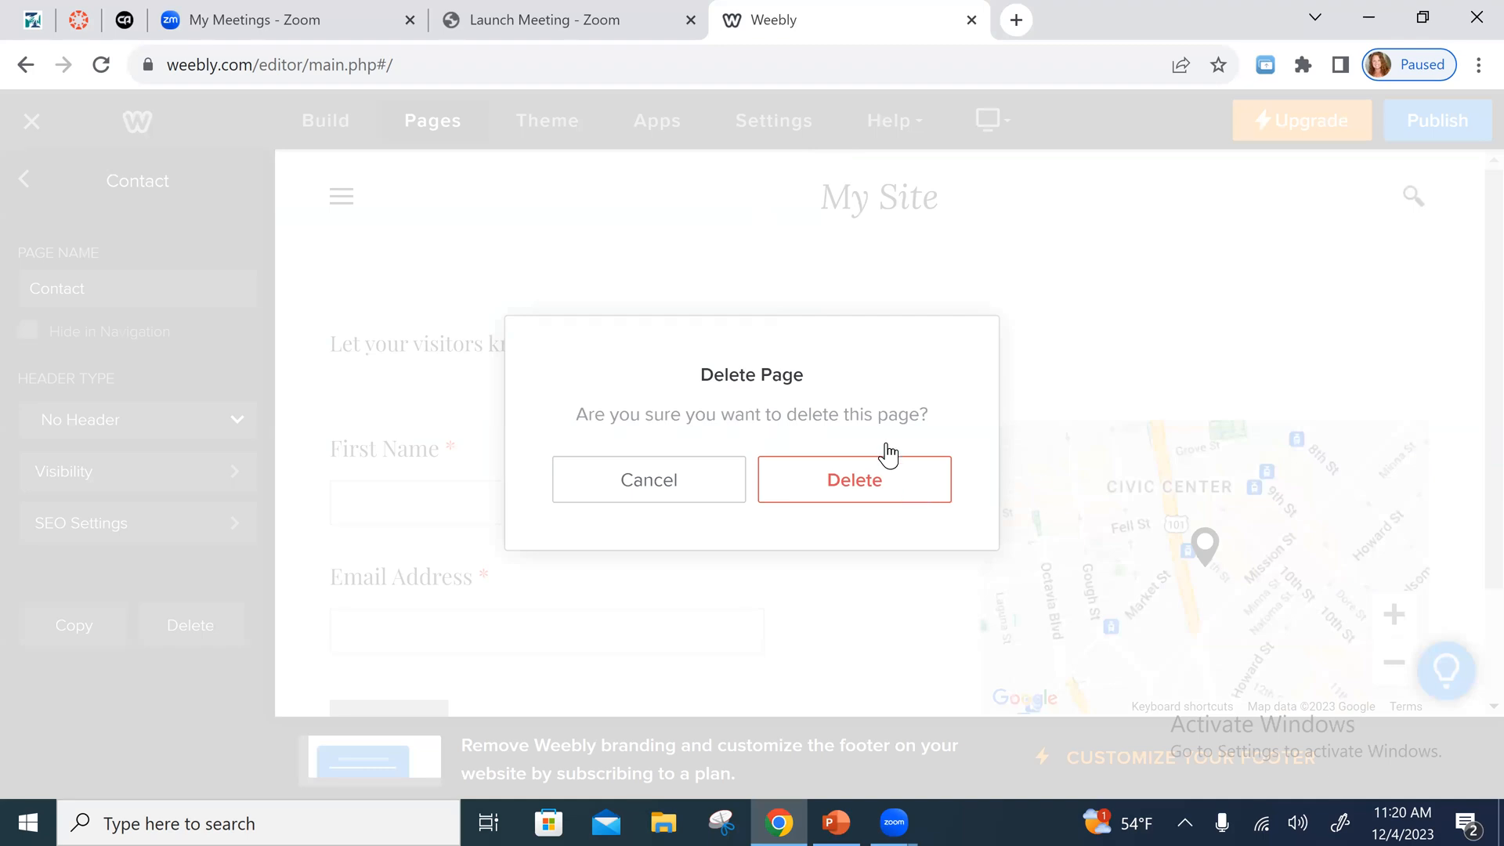
pyautogui.click(888, 456)
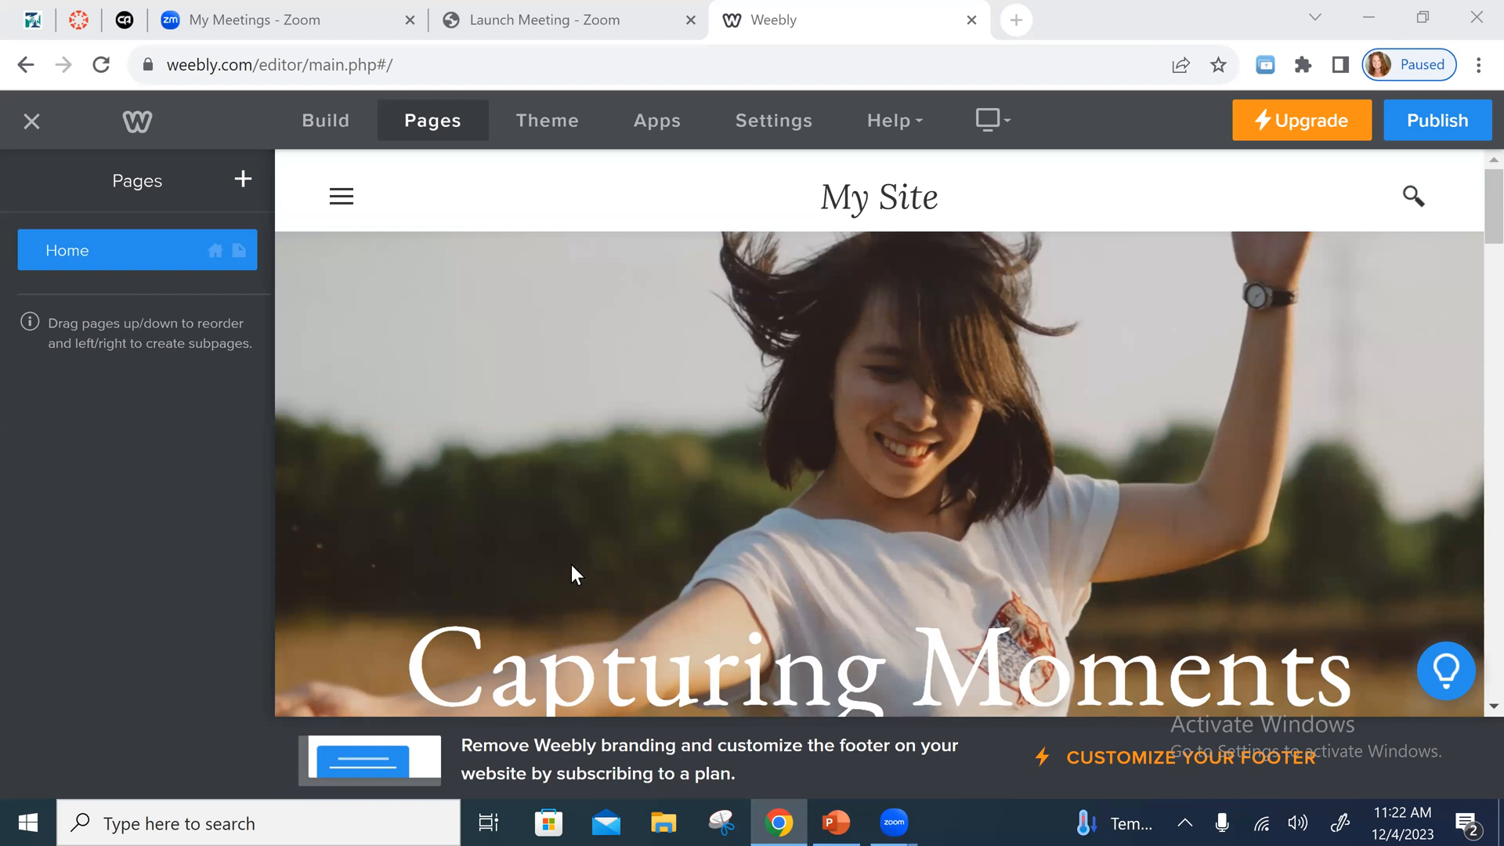
# - Replace the home banner's "Capturing Moments" heading with "All About Me"
pyautogui.click(860, 207)
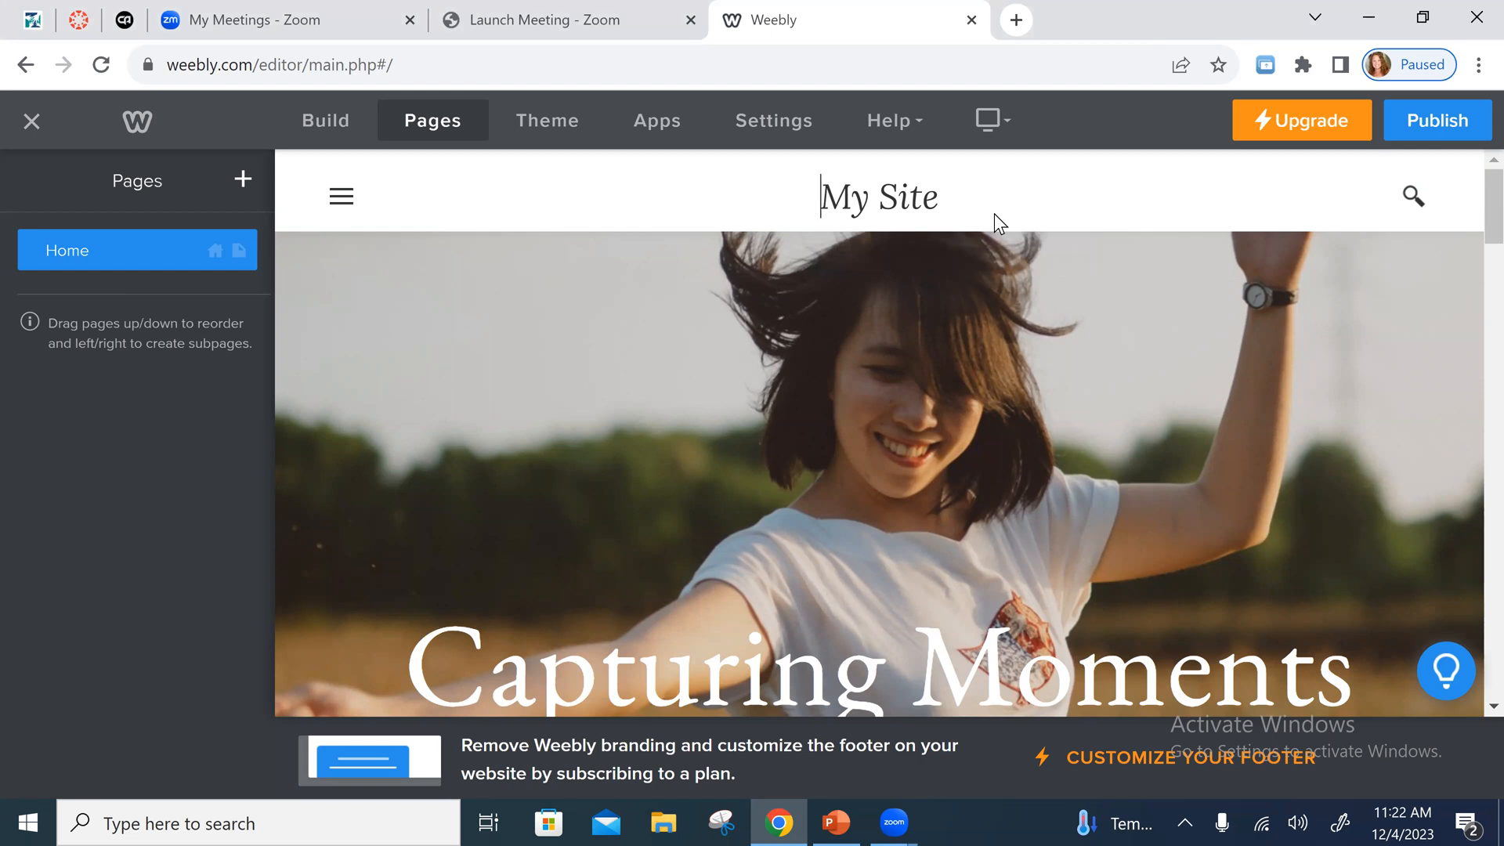
pyautogui.scroll(-3, 997, 384)
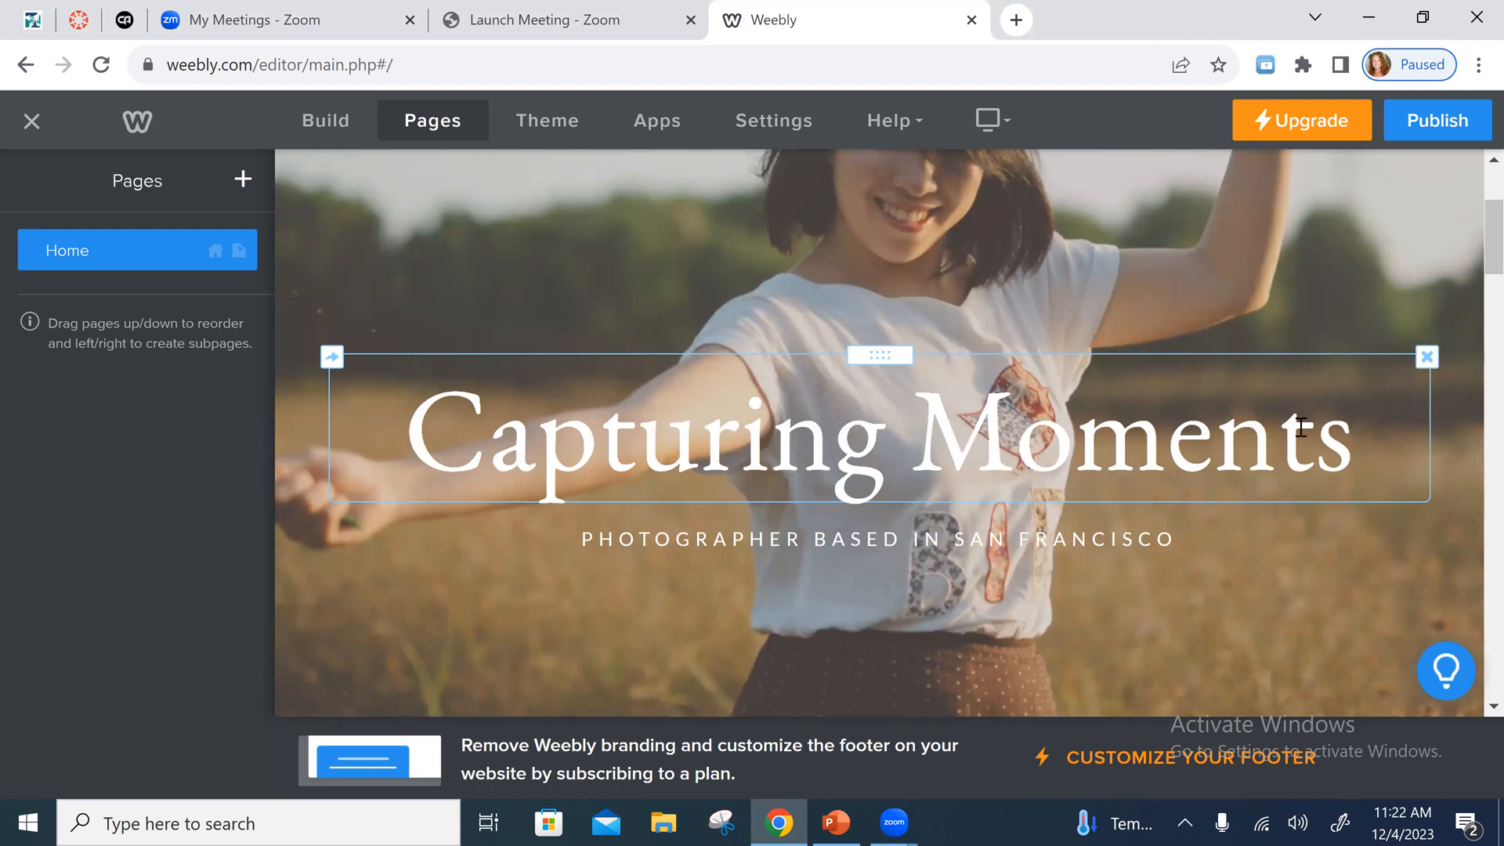
pyautogui.click(477, 442)
pyautogui.click(678, 444)
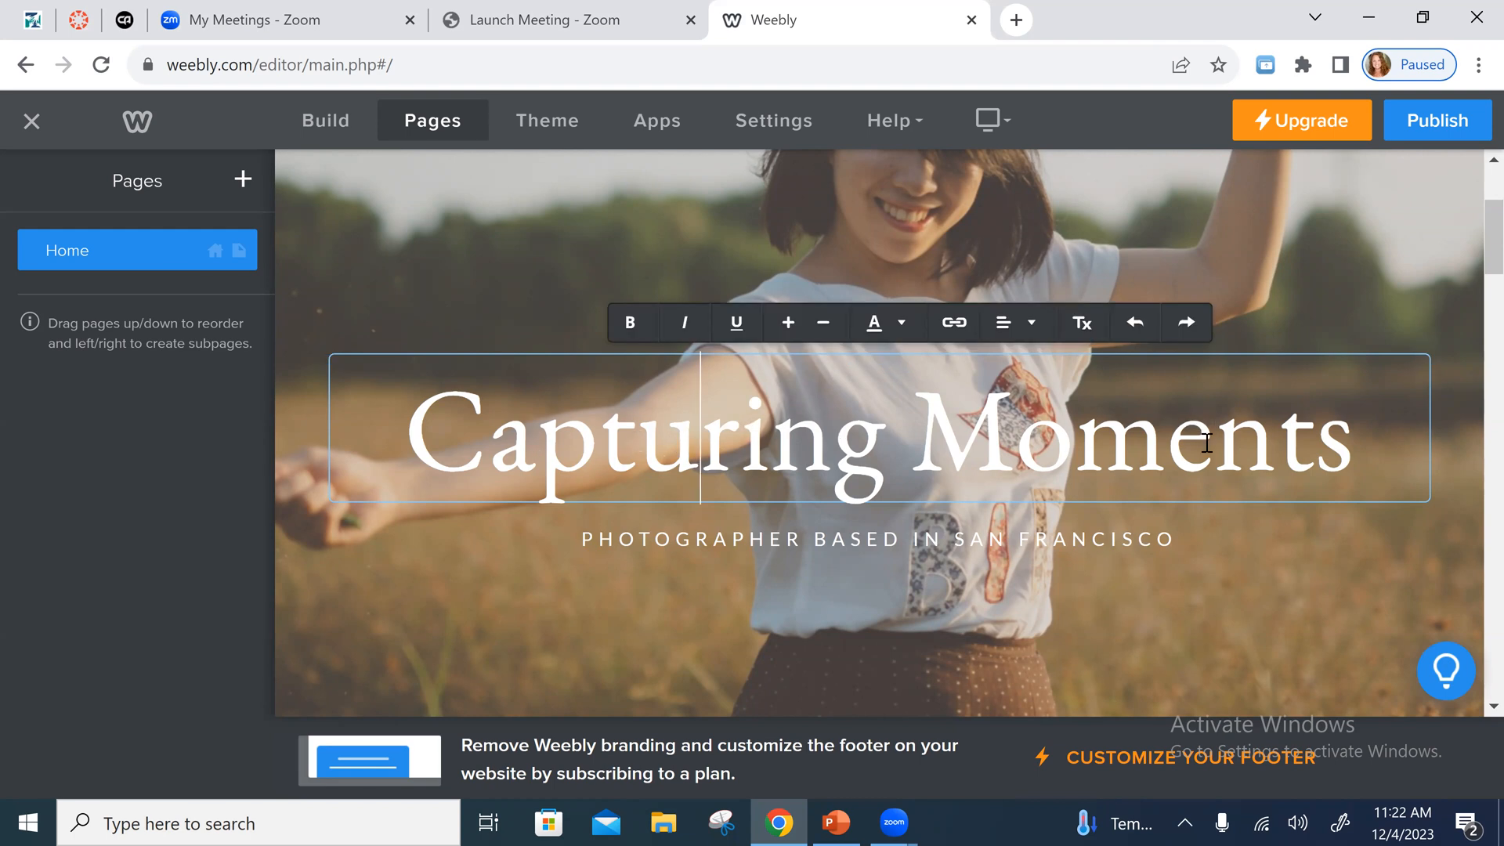
pyautogui.press('BackSpace')
pyautogui.press('BackSpace')
pyautogui.press('BackSpace')
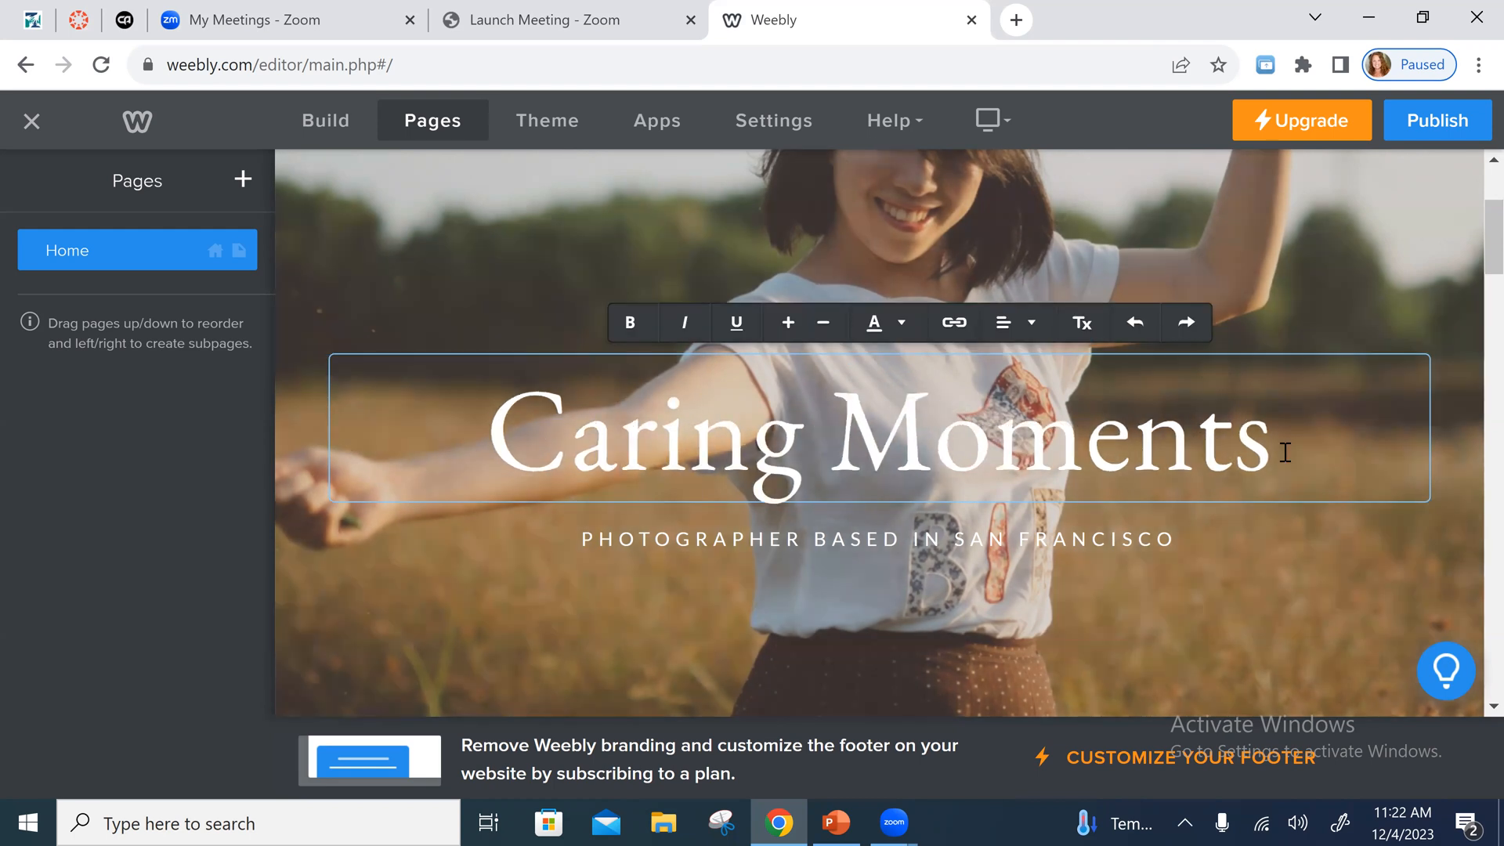
pyautogui.click(1275, 445)
pyautogui.press('BackSpace')
pyautogui.press('BackSpace')
pyautogui.press('BackSpace')
pyautogui.press('BackSpace')
pyautogui.press('BackSpace')
pyautogui.press('BackSpace')
pyautogui.press('BackSpace')
pyautogui.press('BackSpace')
pyautogui.press('BackSpace')
pyautogui.press('BackSpace')
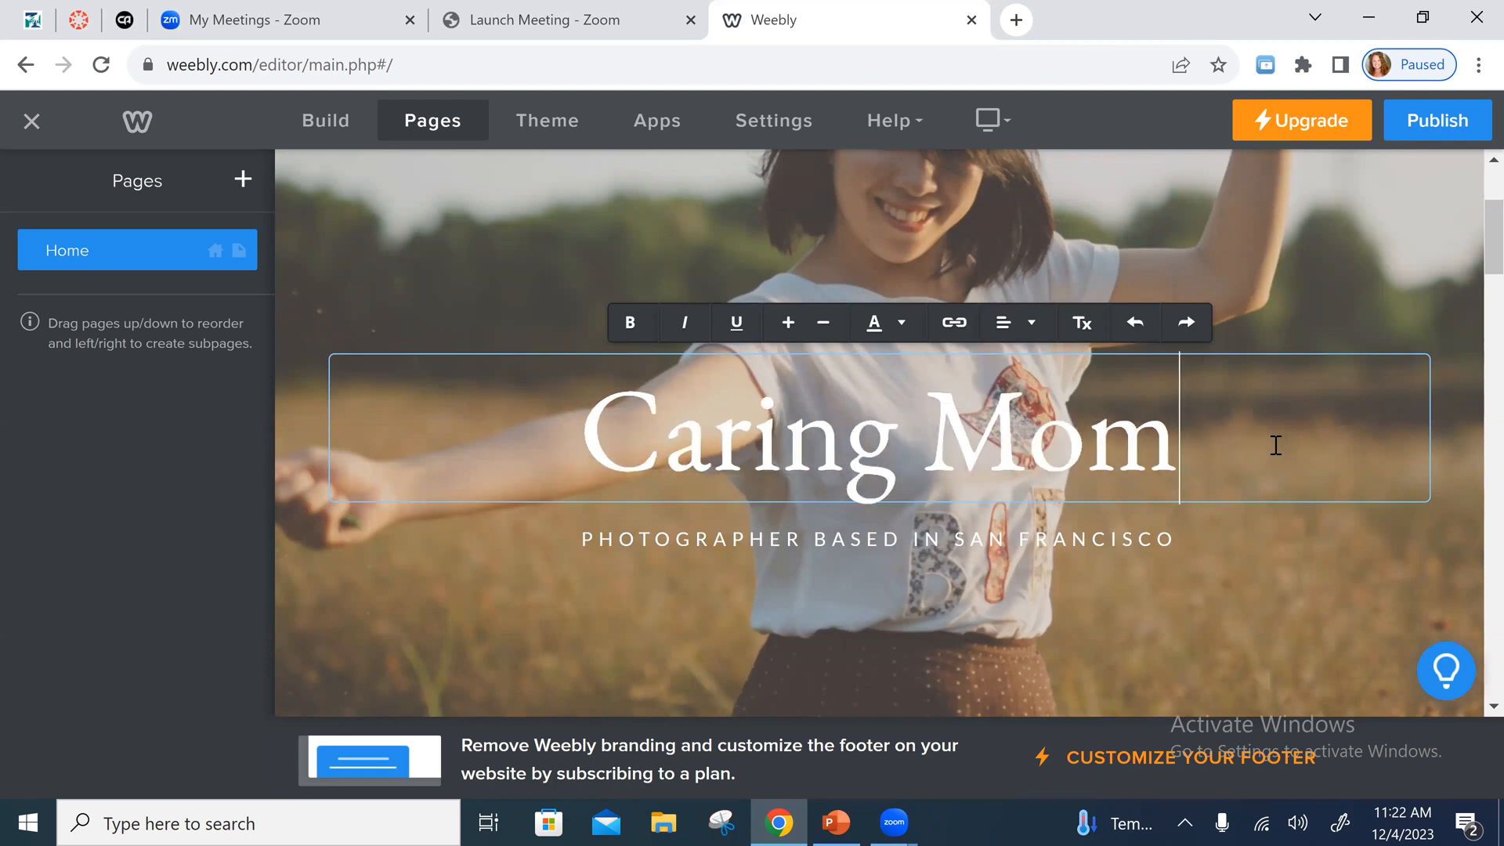
pyautogui.press('BackSpace')
pyautogui.press('BackSpace')
pyautogui.press('BackSpace')
pyautogui.press('BackSpace')
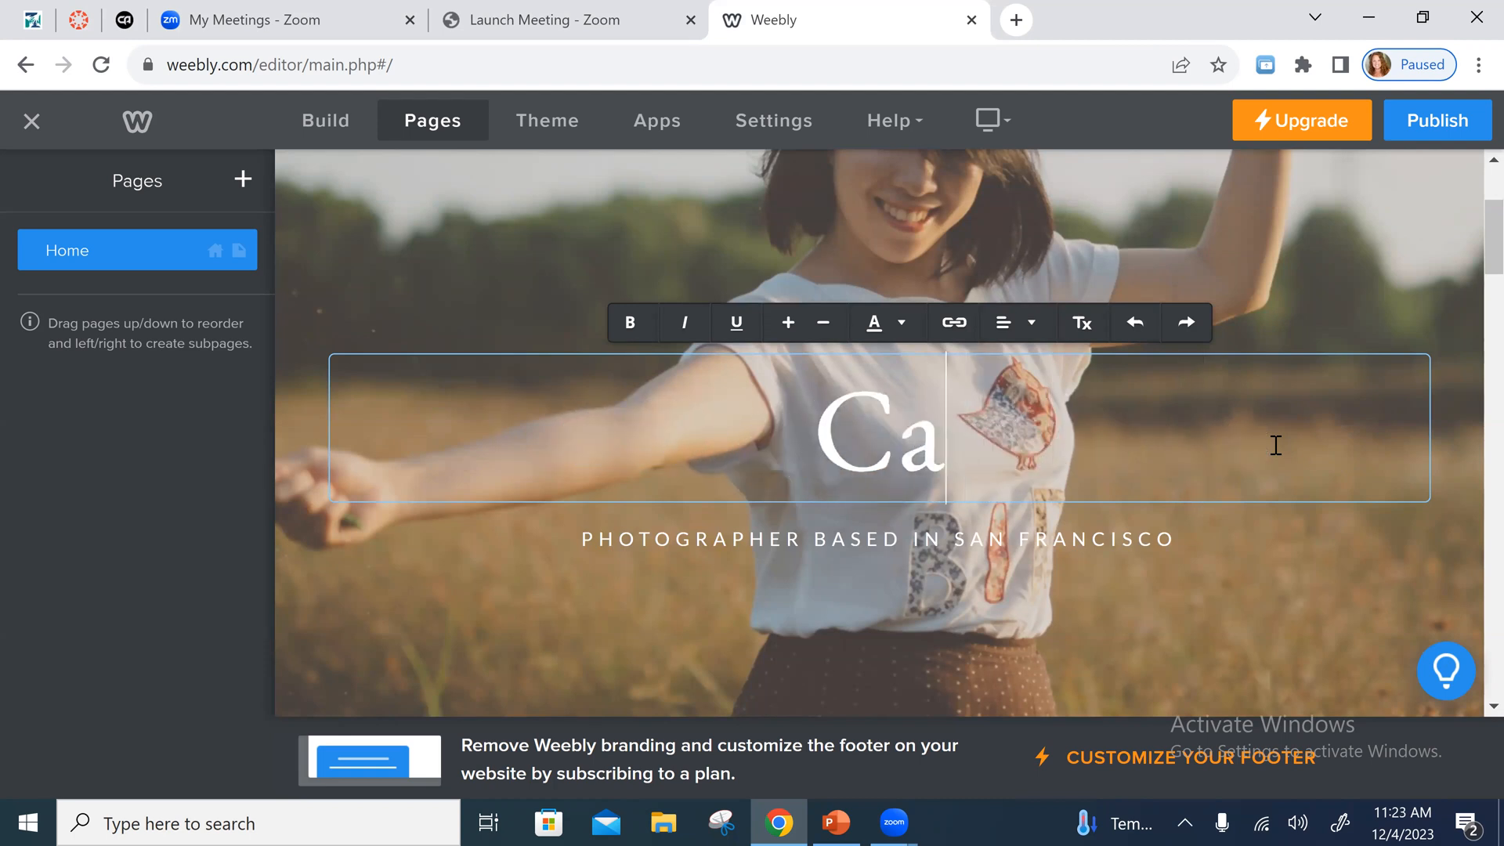
pyautogui.write('All About ')
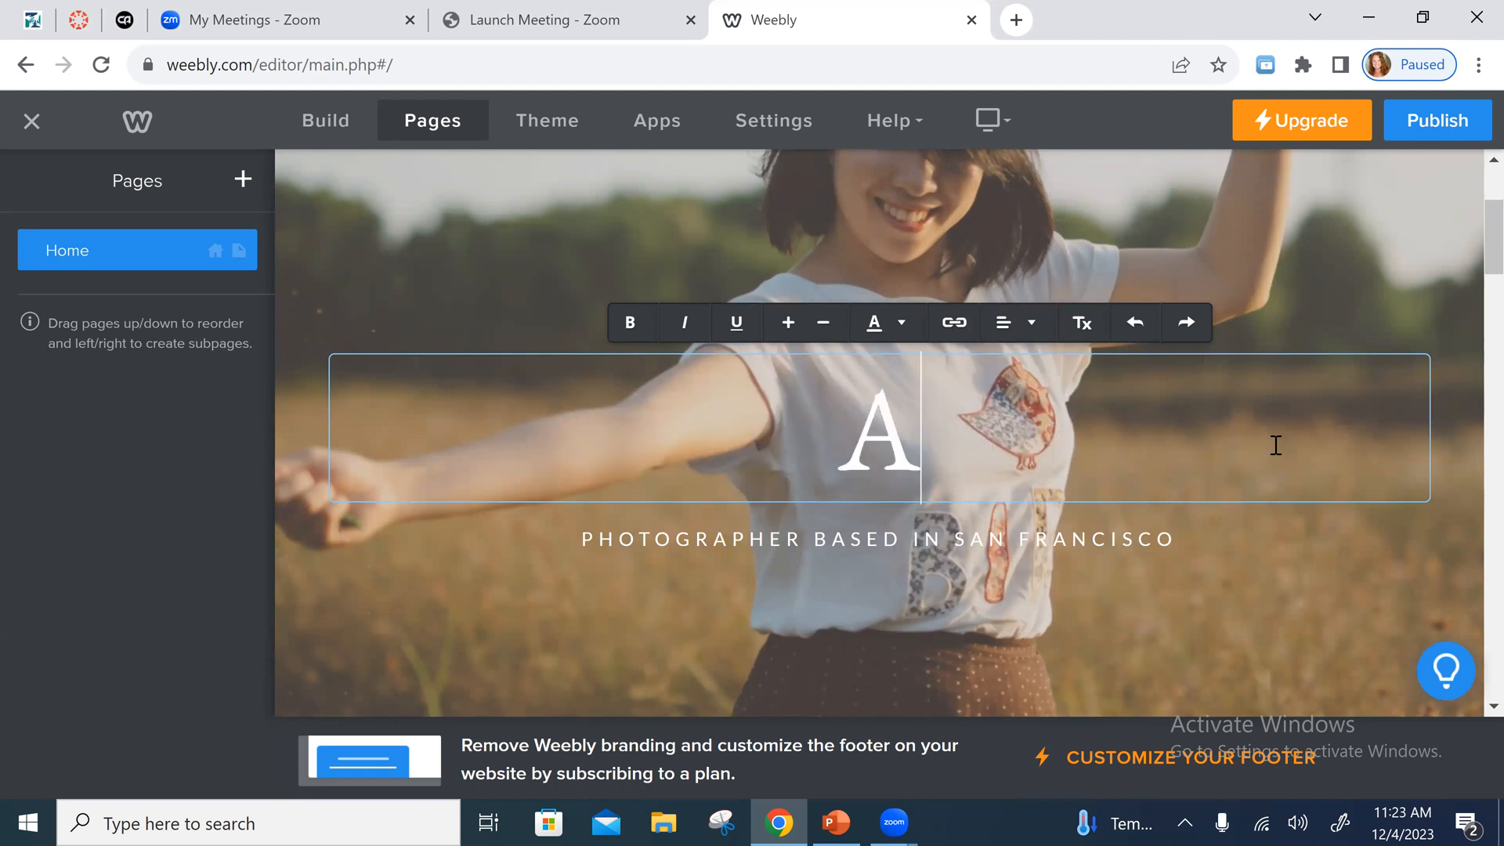
pyautogui.write('Me')
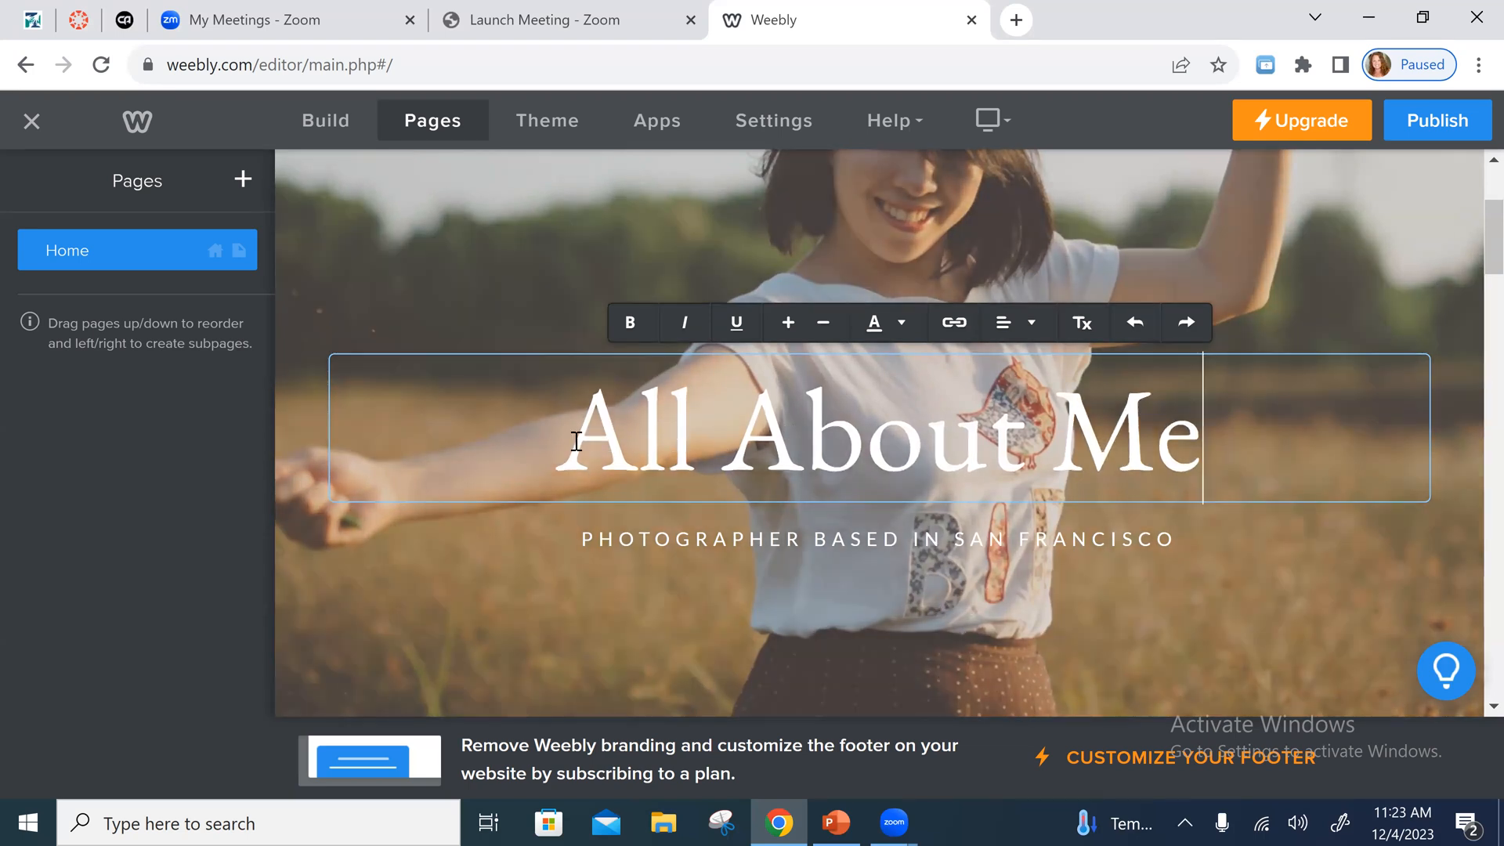
# - Change the text colour of the whole "All About Me" heading to dark red
pyautogui.moveTo(580, 439); pyautogui.dragTo(1214, 439)
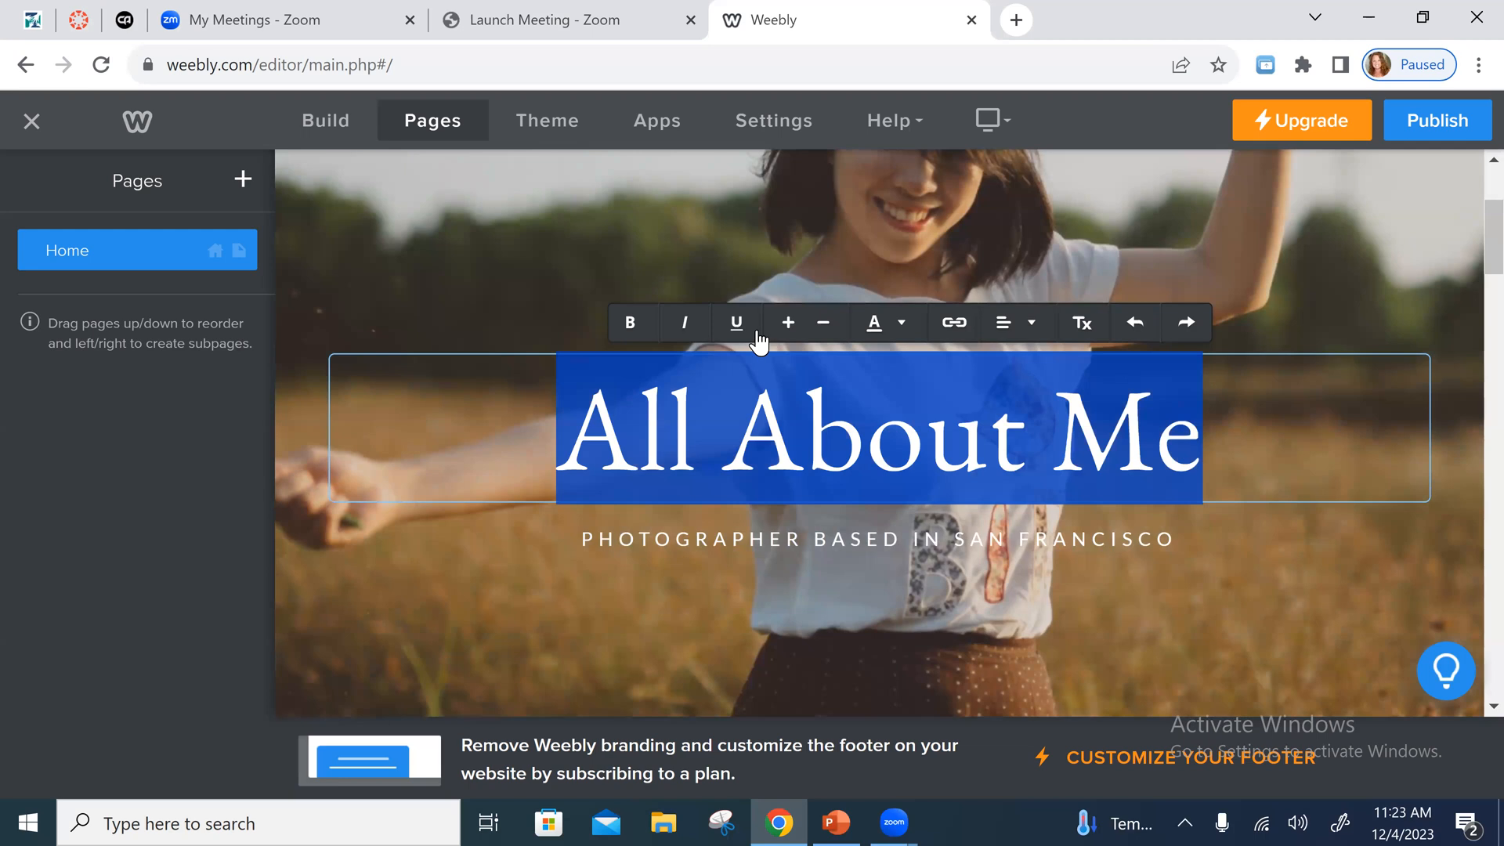
pyautogui.moveTo(1031, 335)
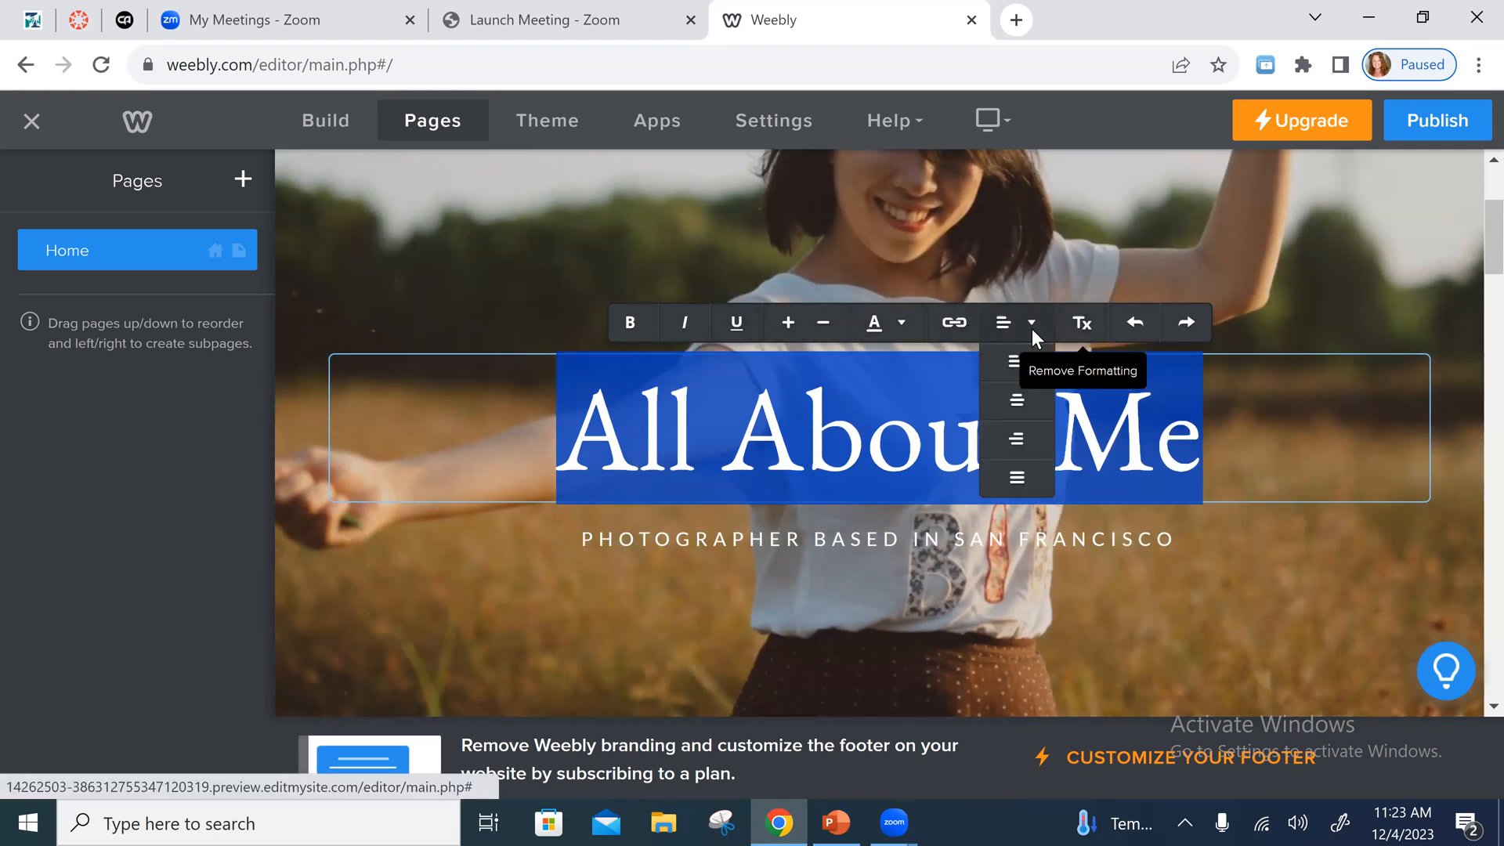
pyautogui.click(903, 327)
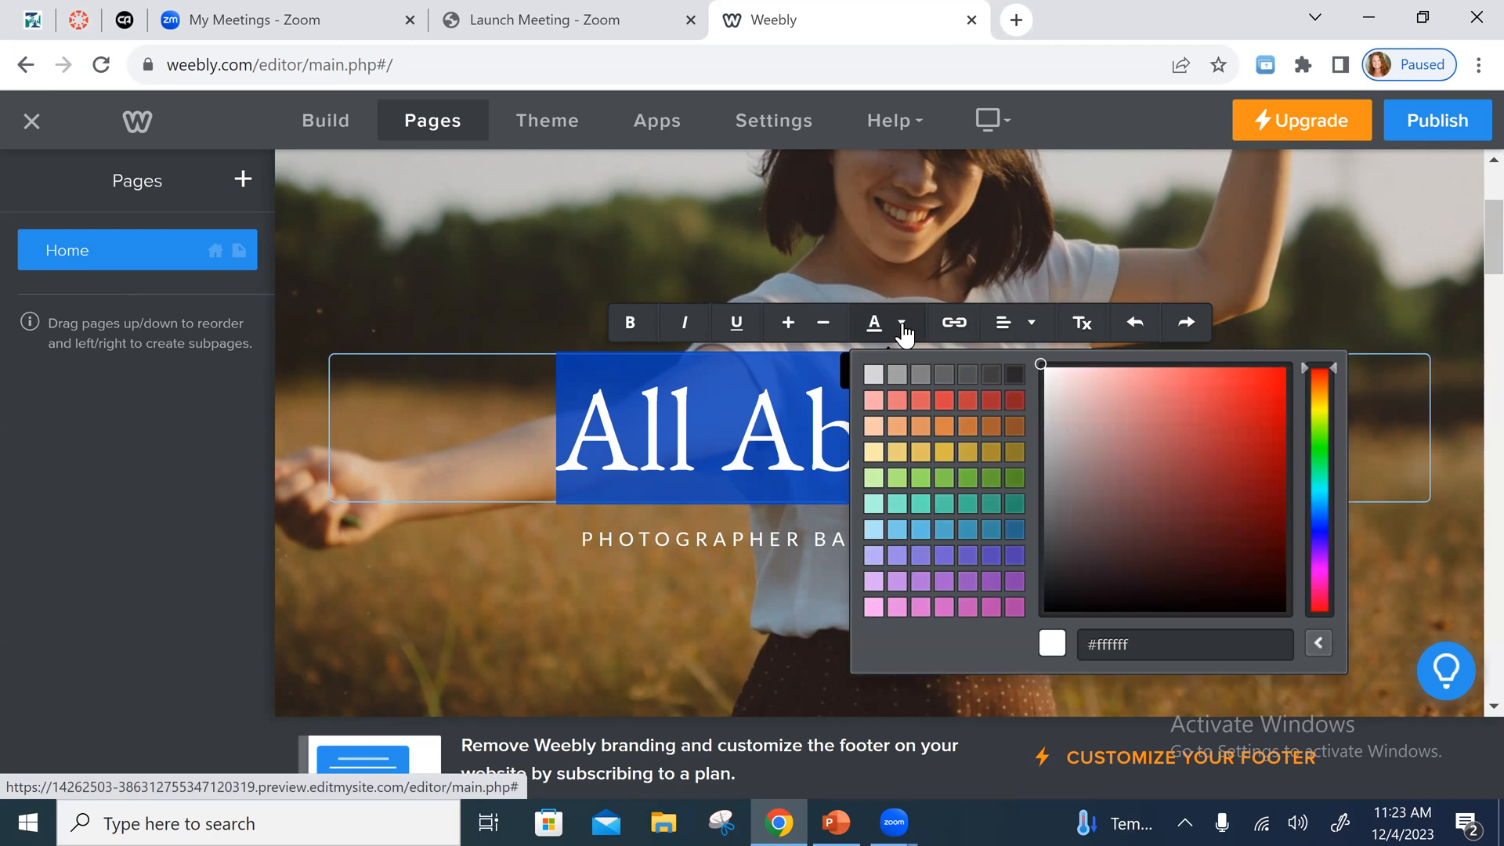
pyautogui.click(993, 405)
pyautogui.click(1147, 678)
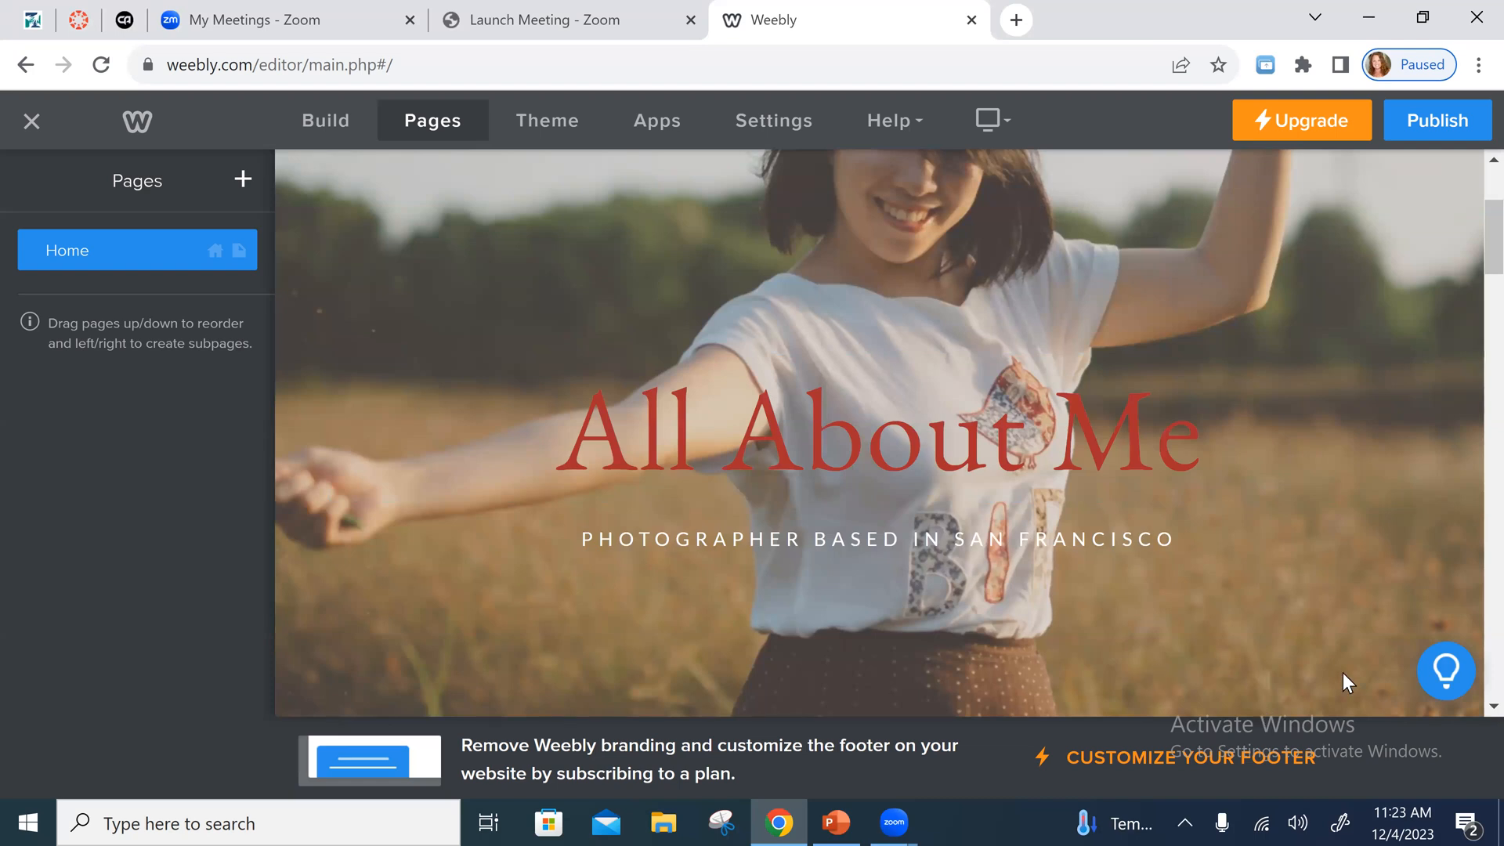
# - Try to move the "All About Me" heading block to another position in the banner
pyautogui.click(931, 359)
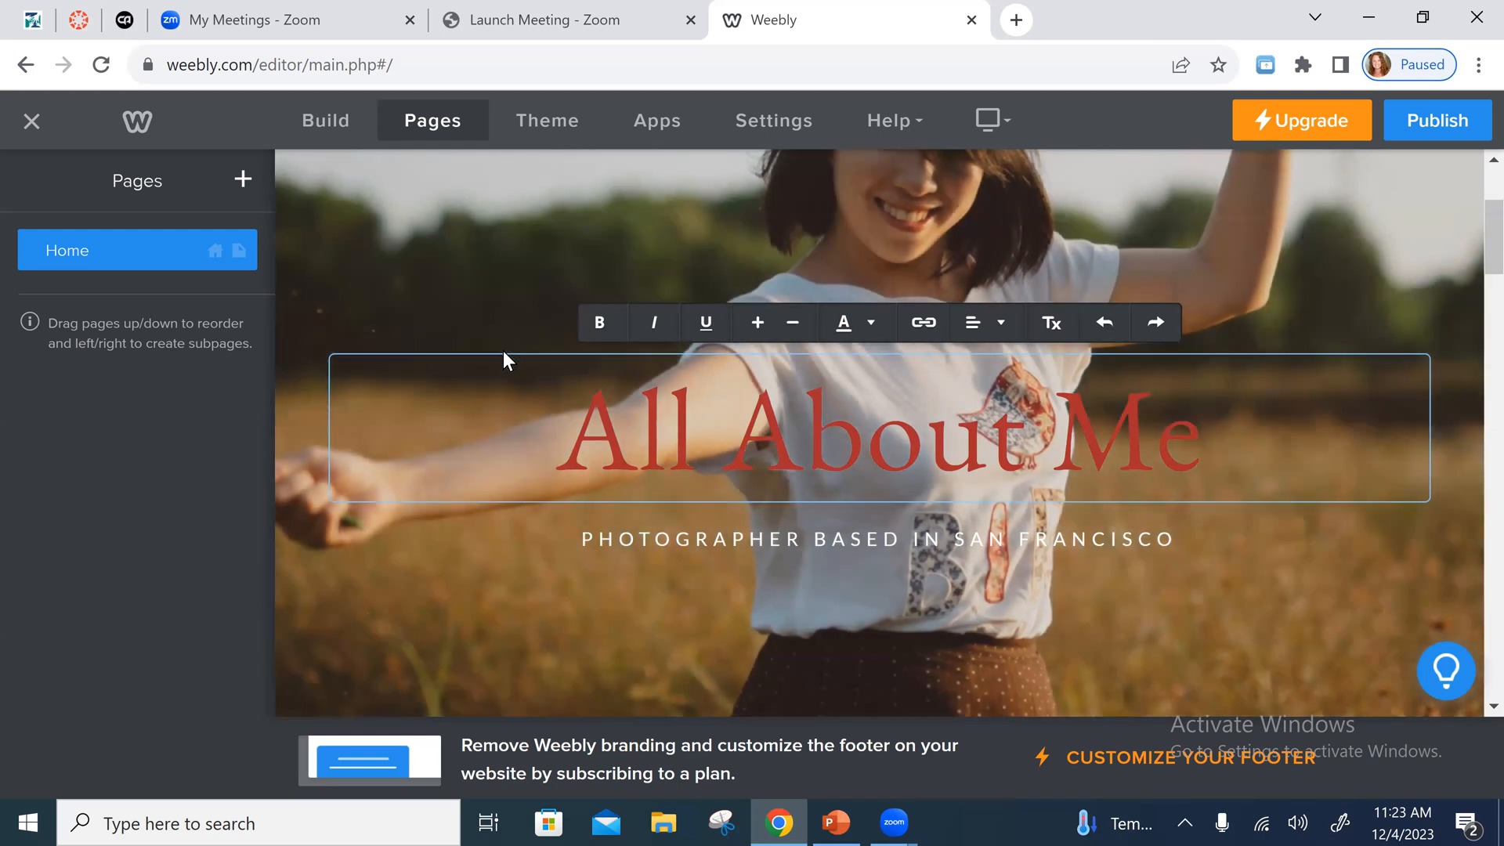
pyautogui.click(504, 350)
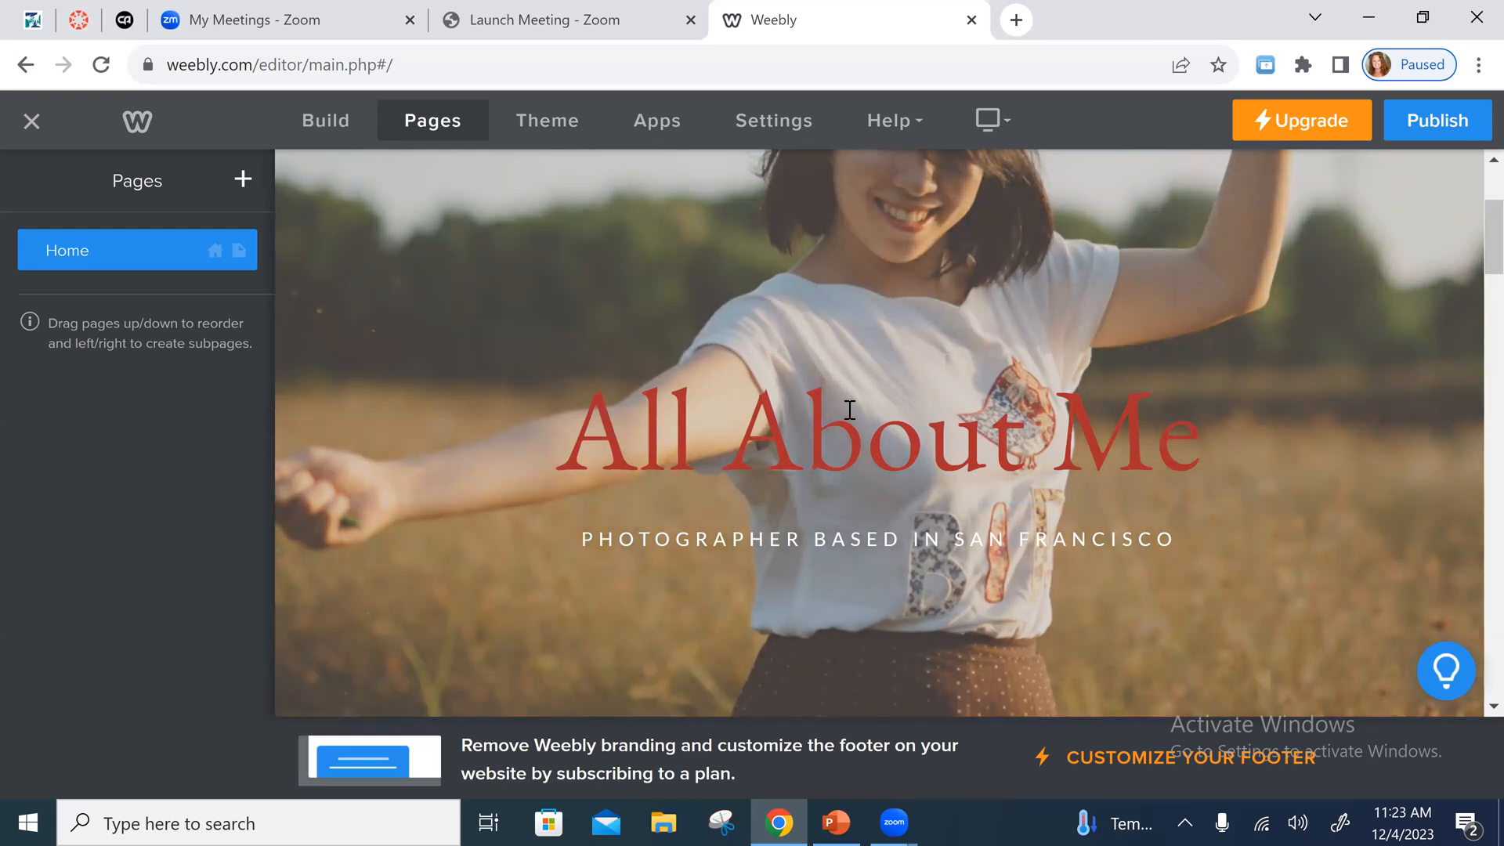
pyautogui.click(856, 380)
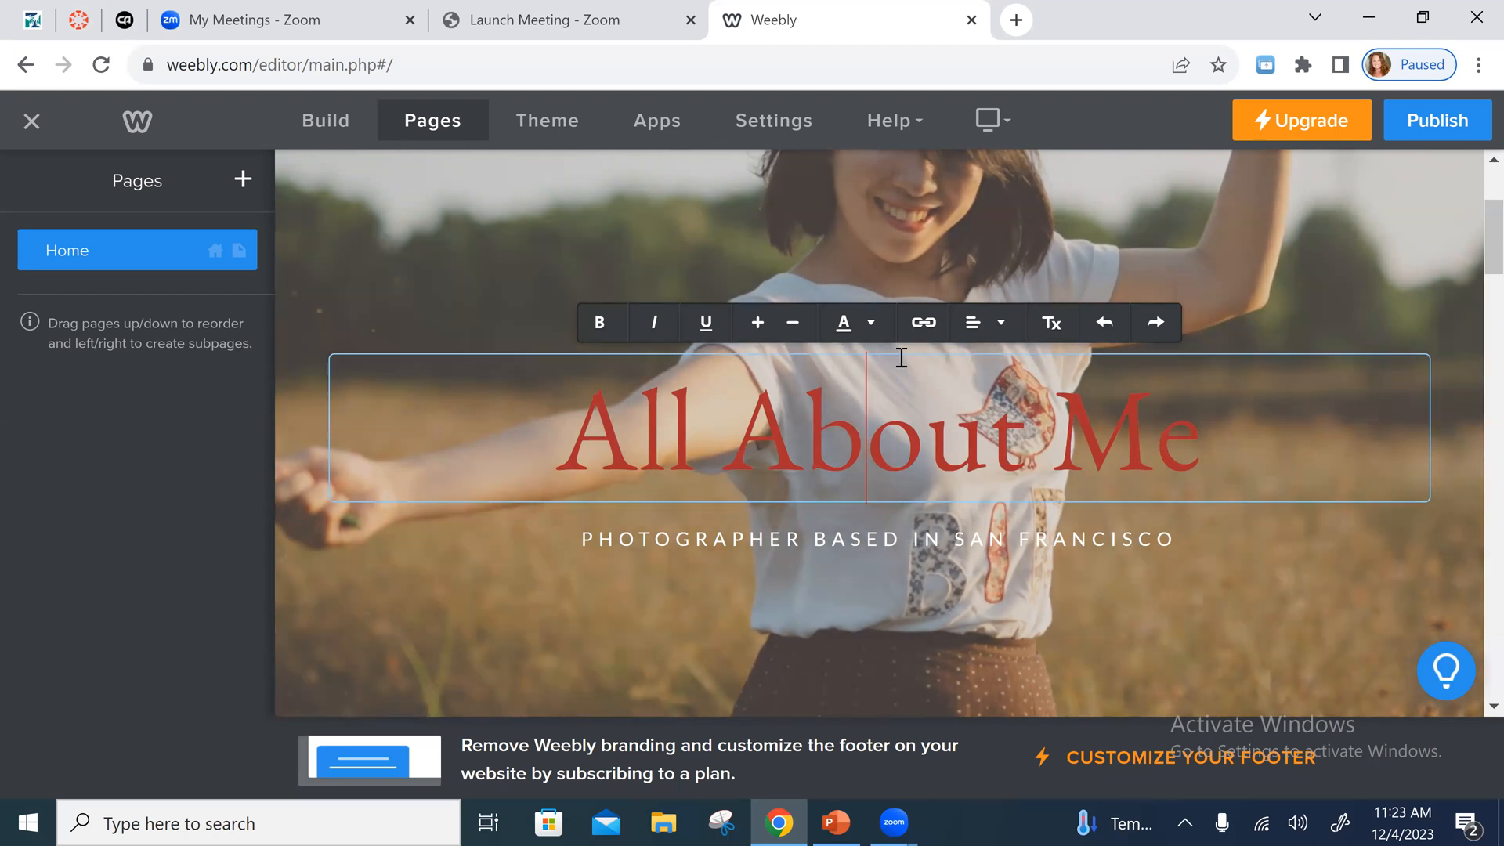
pyautogui.click(903, 350)
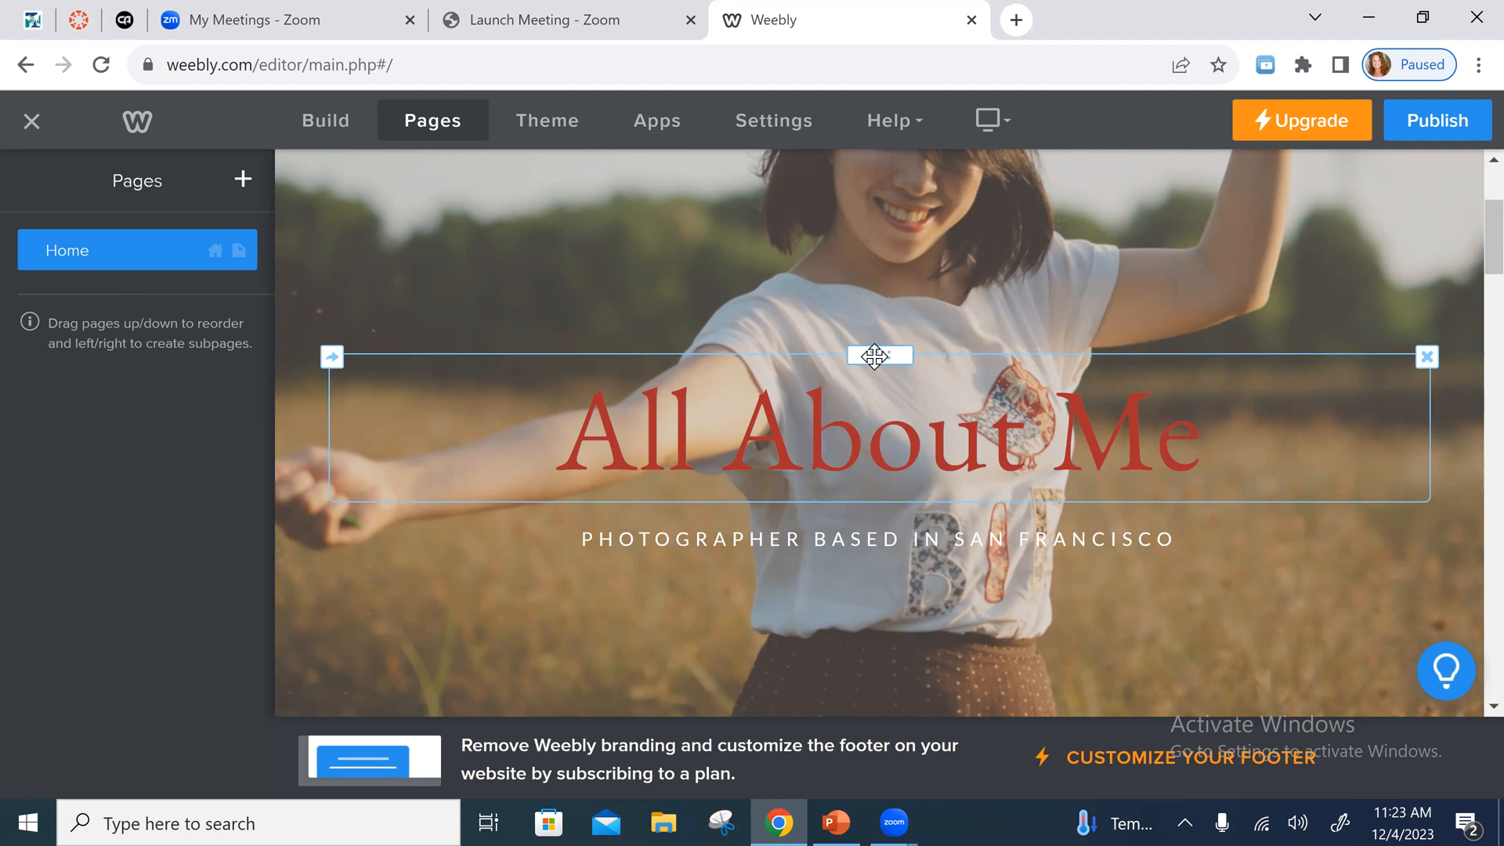
pyautogui.moveTo(881, 362)
pyautogui.mouseDown()
pyautogui.moveTo(883, 306)
pyautogui.moveTo(903, 380)
pyautogui.mouseUp()
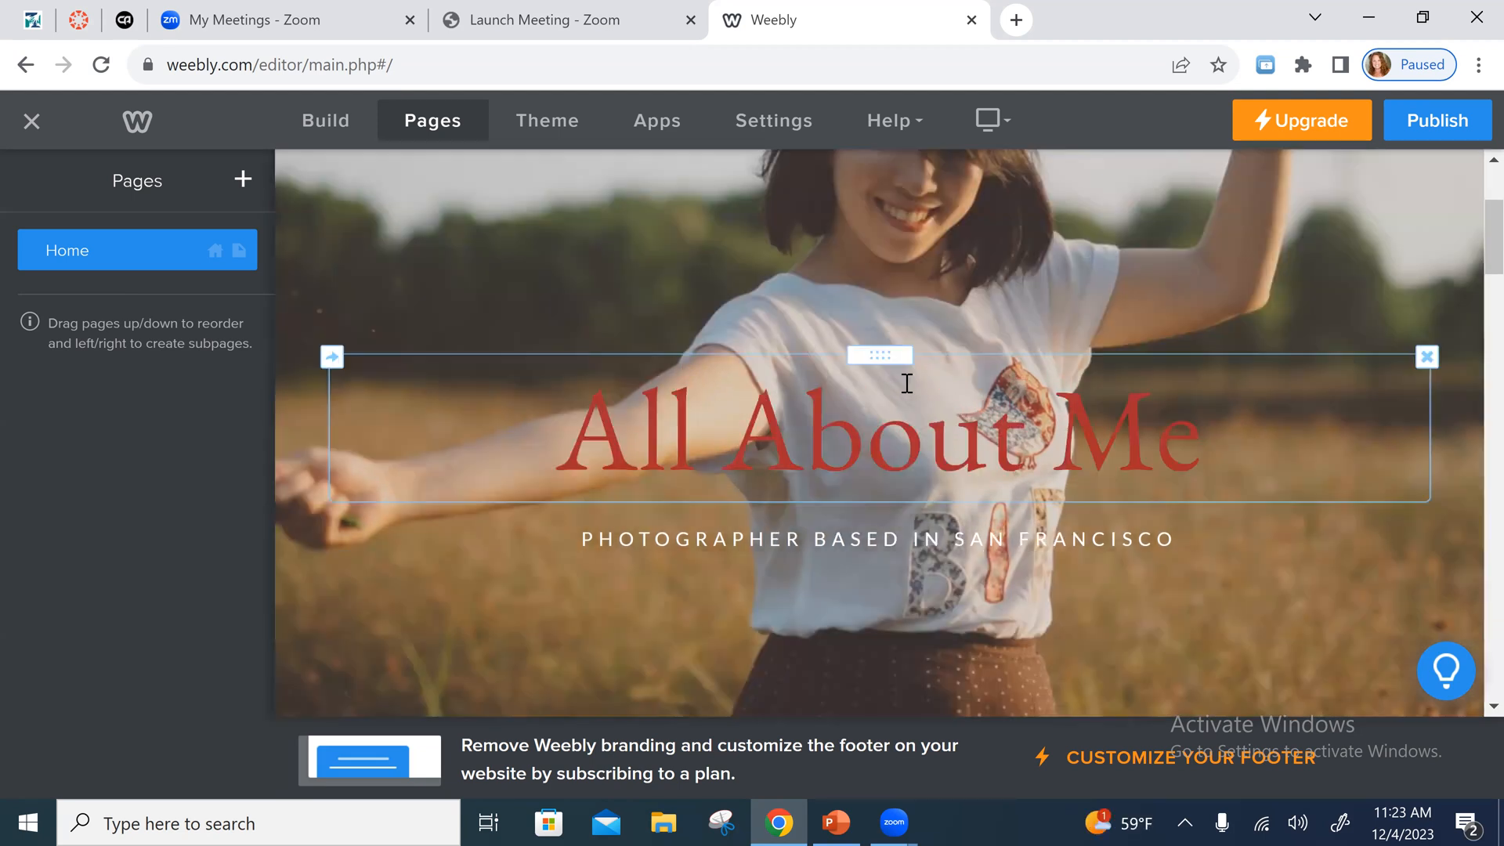
pyautogui.moveTo(881, 308)
pyautogui.mouseDown()
pyautogui.moveTo(889, 276)
pyautogui.moveTo(890, 298)
pyautogui.mouseUp()
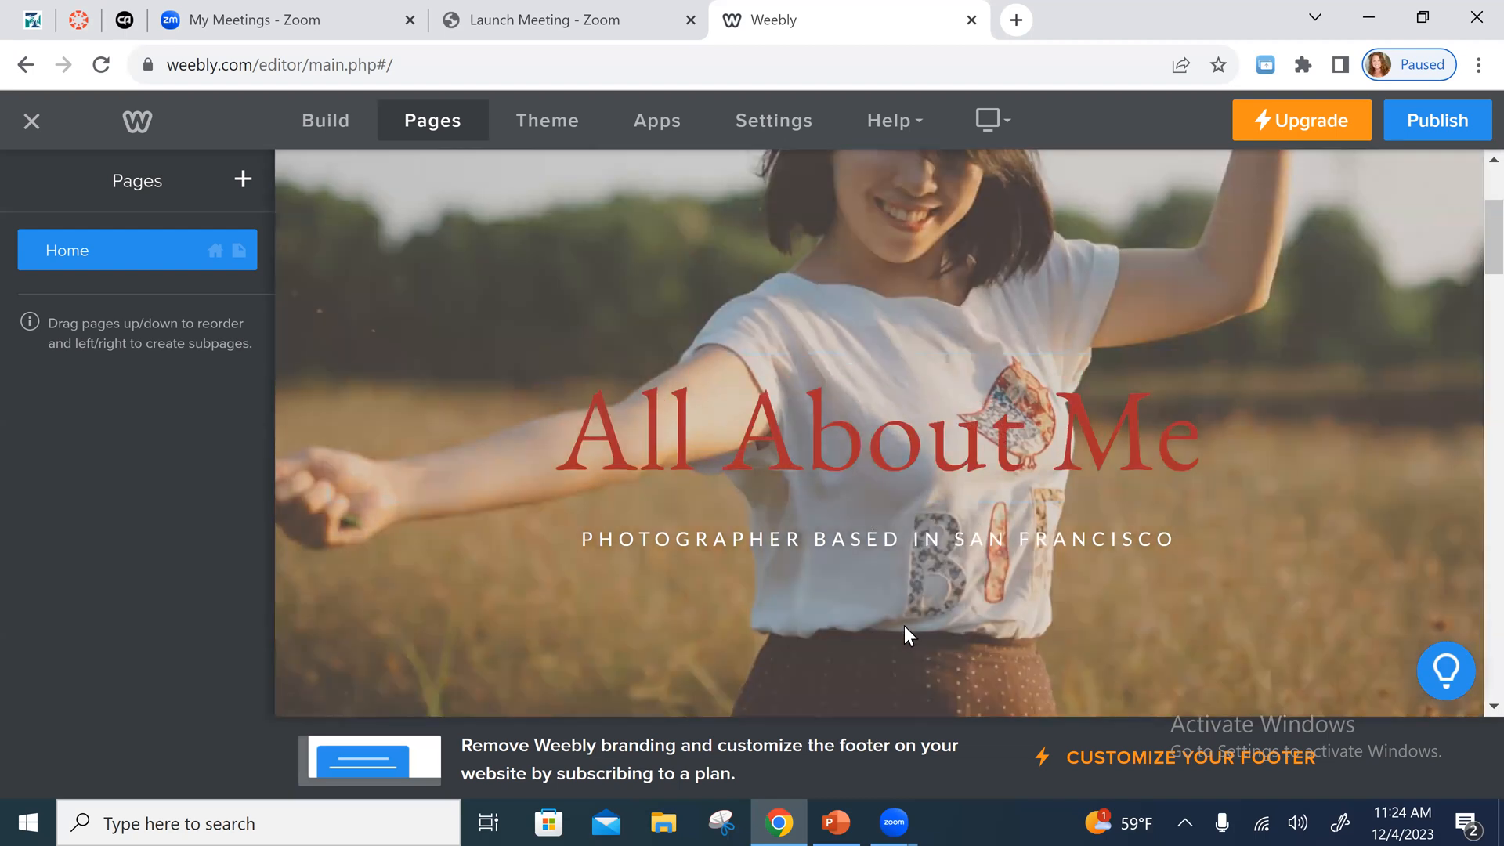
# - Replace the banner subtitle "Photographer based in San Francisco" with "View the pages of my website to learn All About Me"
pyautogui.scroll(-5, 905, 625)
pyautogui.scroll(5, 989, 409)
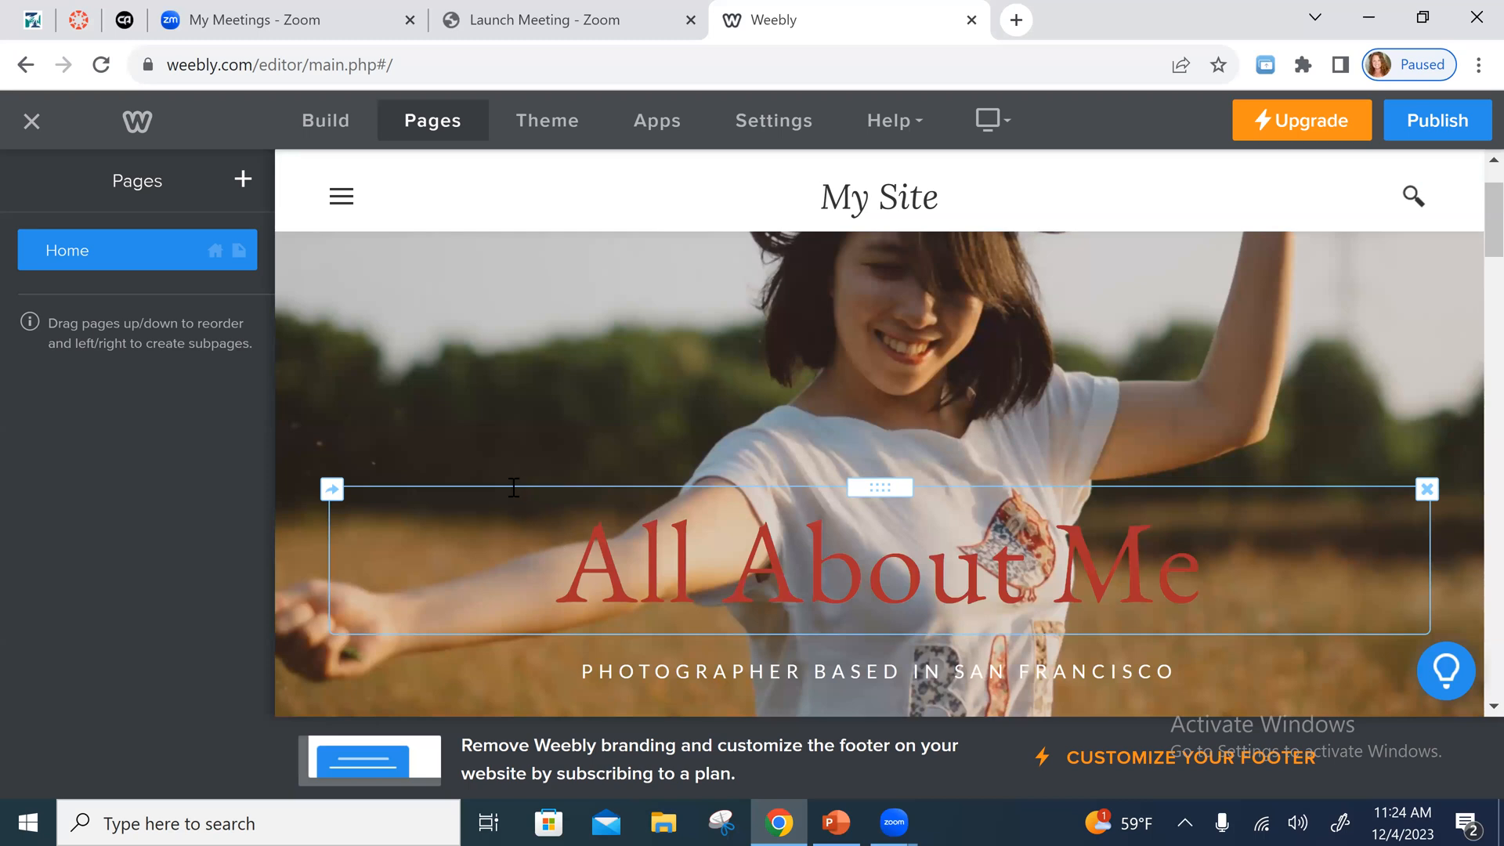
pyautogui.scroll(-2, 1081, 627)
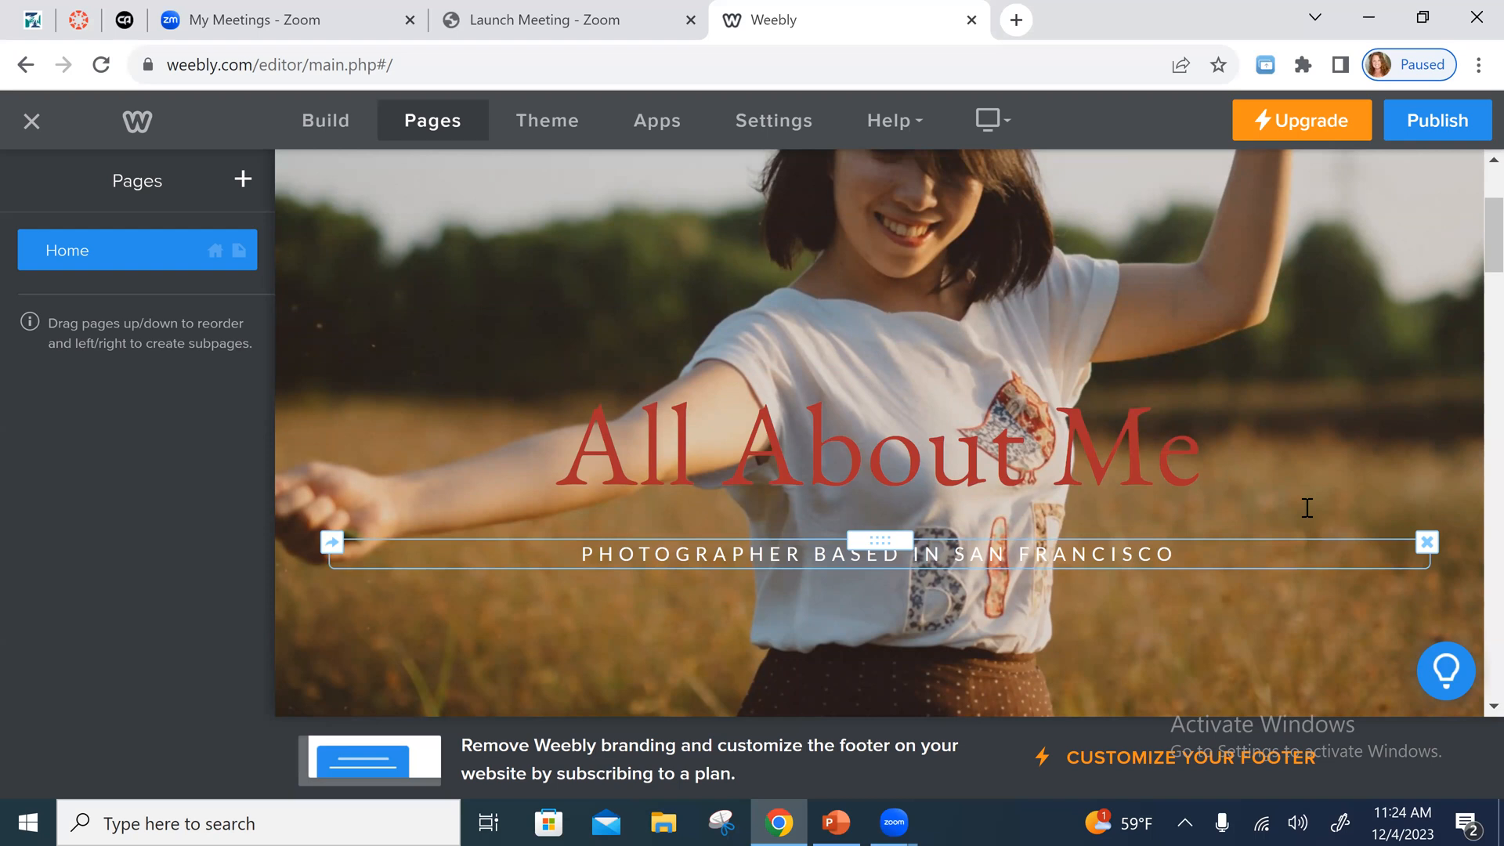
pyautogui.click(635, 554)
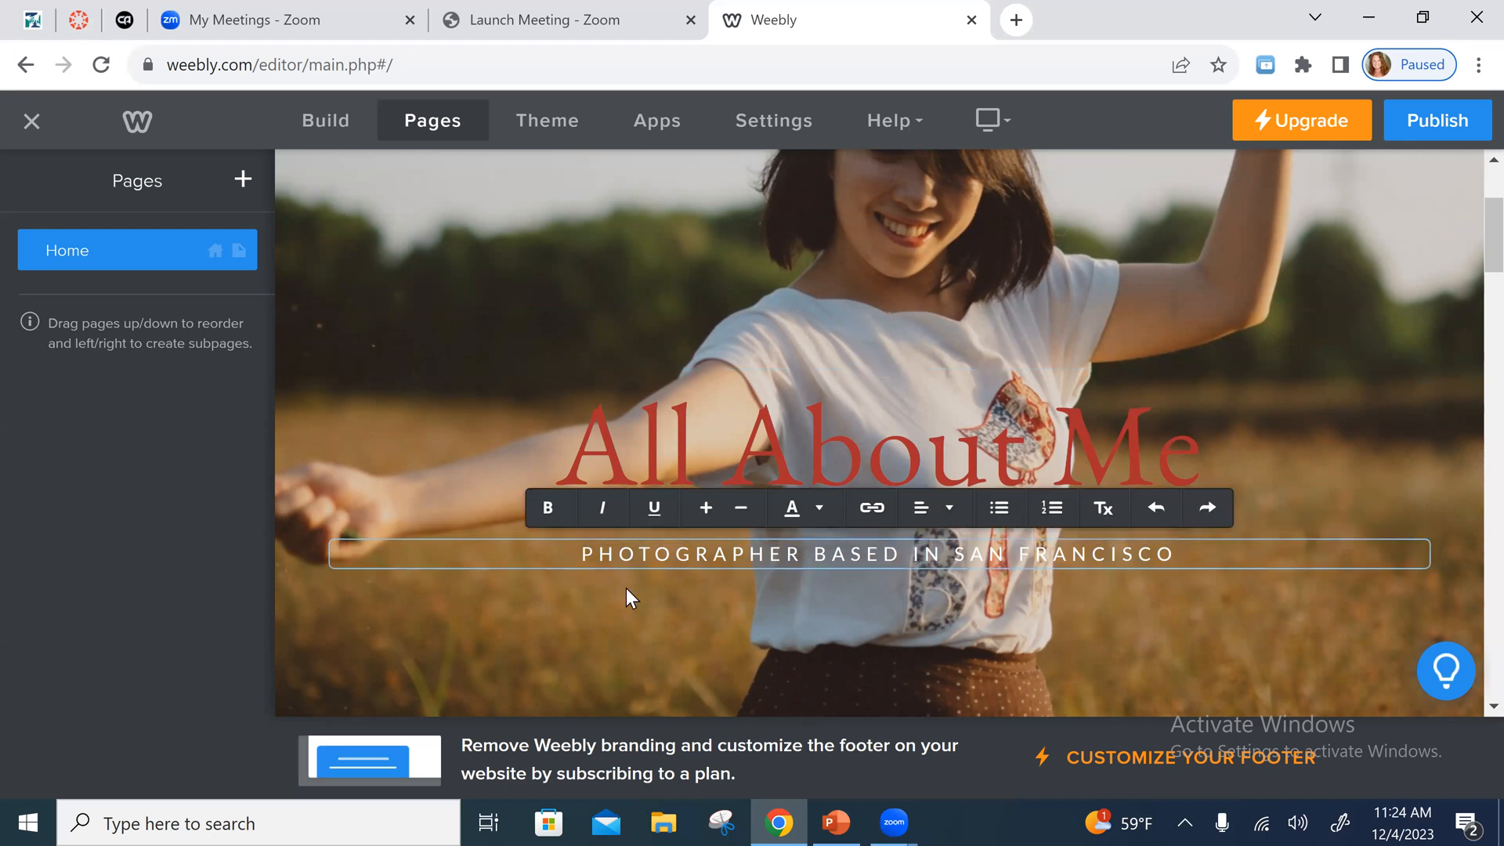
pyautogui.moveTo(580, 555); pyautogui.dragTo(1197, 539)
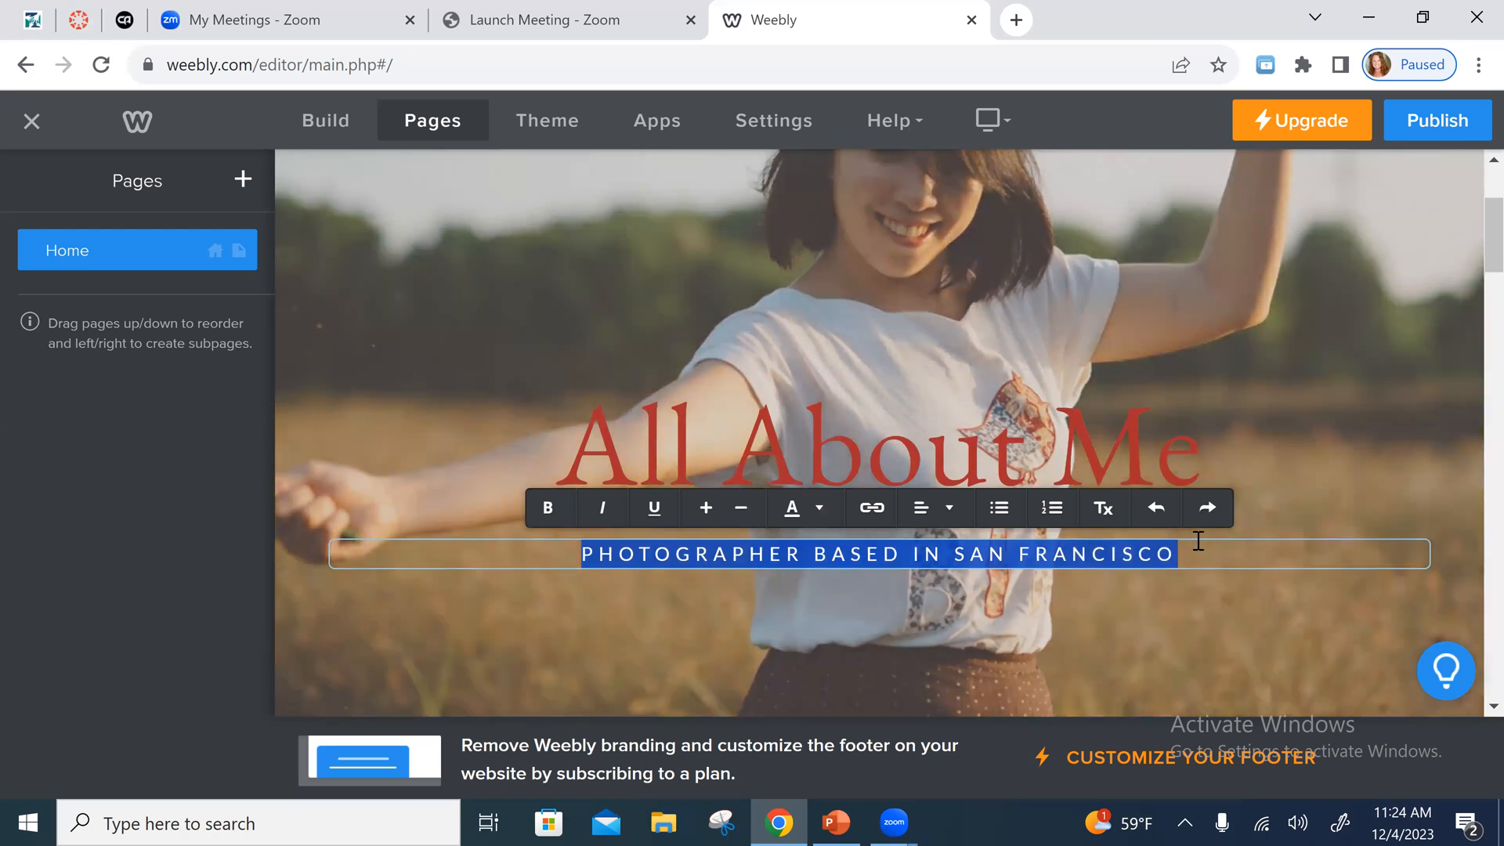
pyautogui.write('View the pages of my website to learn ')
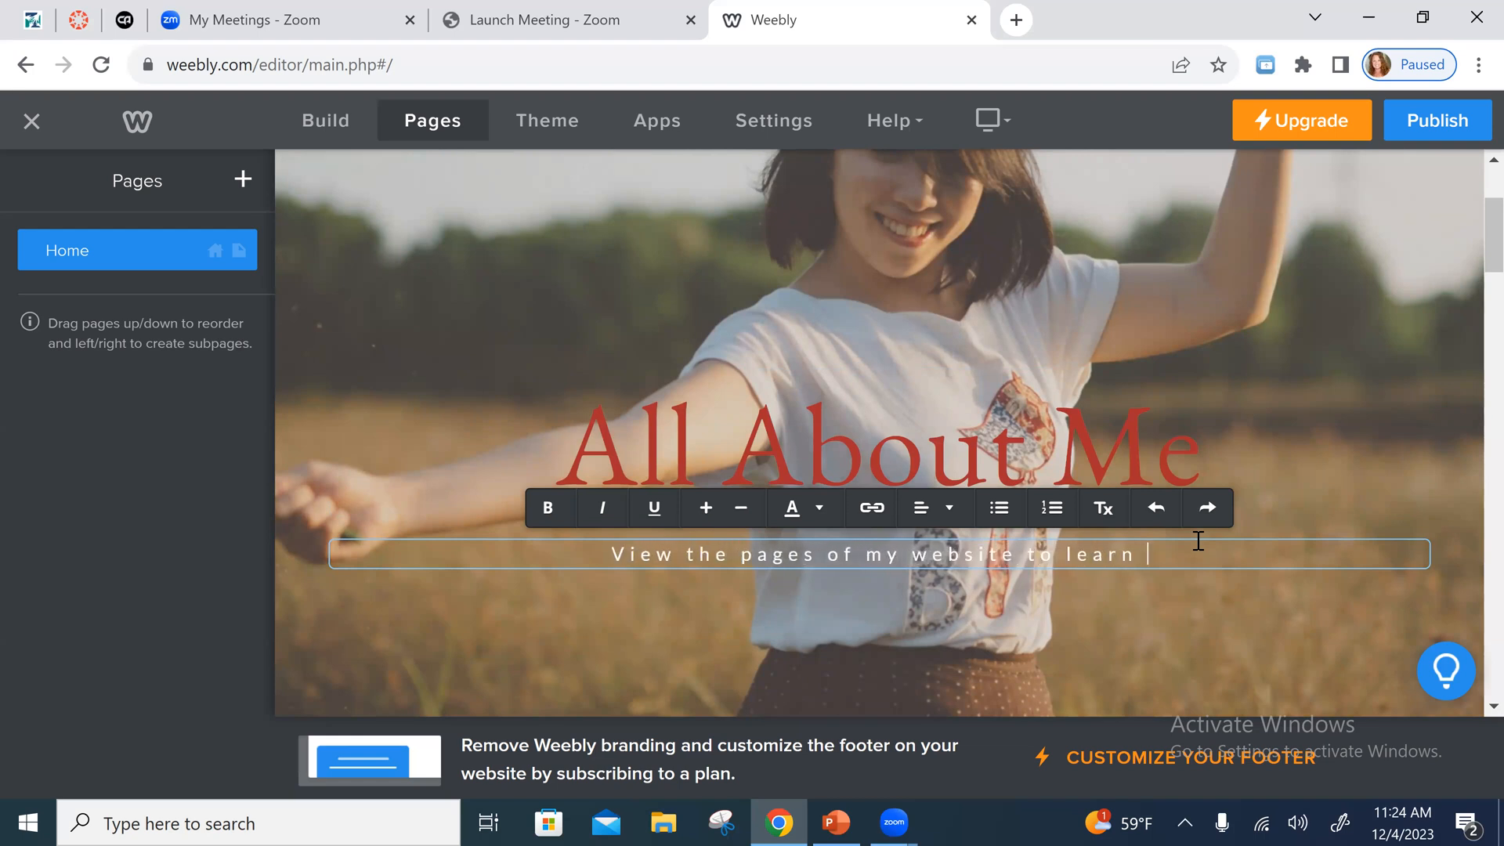
pyautogui.write('All abo')
pyautogui.press('BackSpace')
pyautogui.press('BackSpace')
pyautogui.press('BackSpace')
pyautogui.write('About Me')
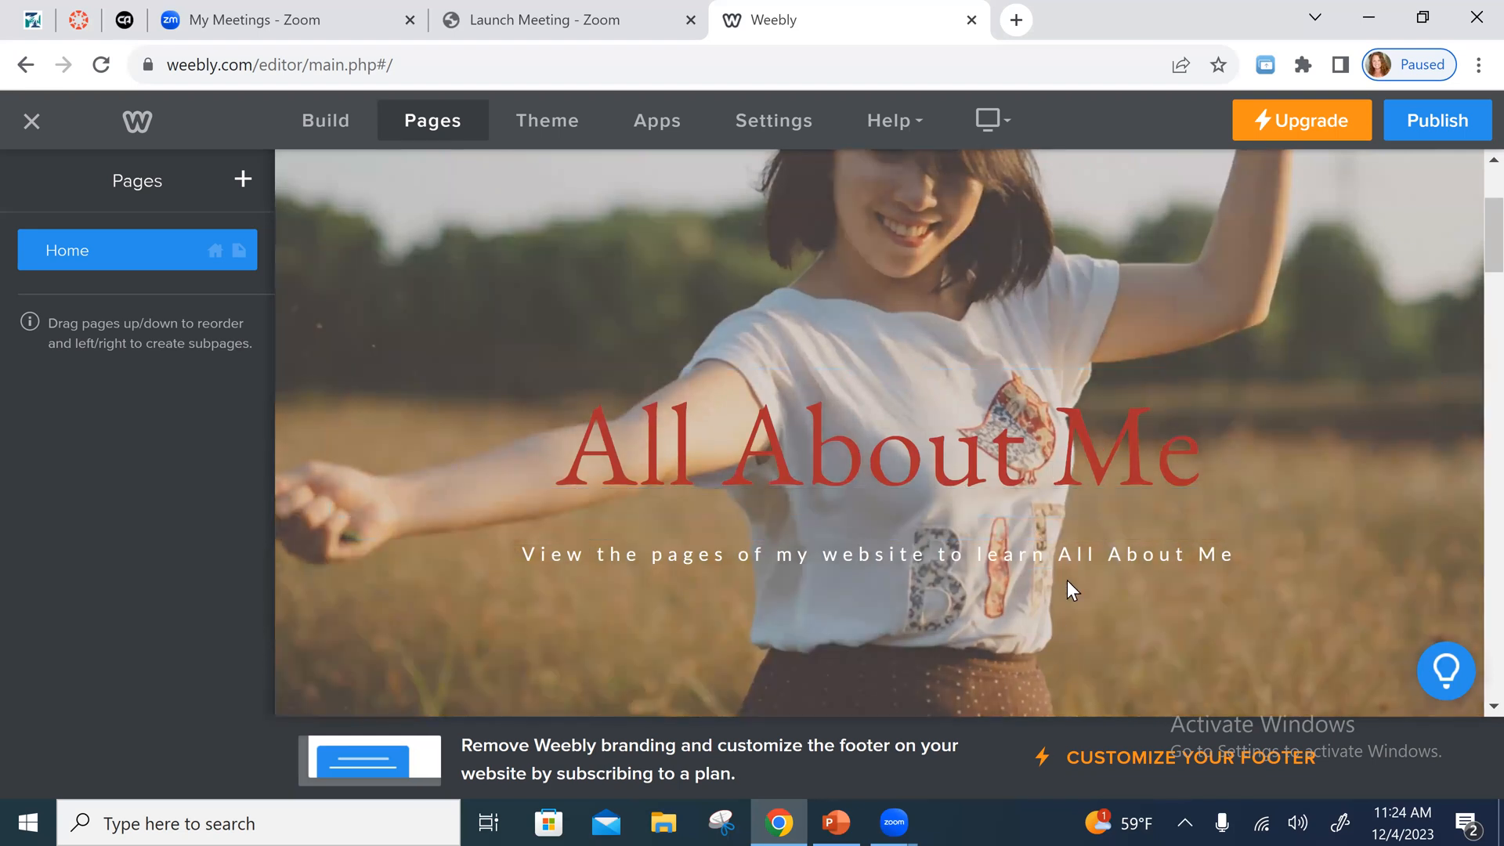
# - Try to move the banner's subtitle block lower over the background photo
pyautogui.moveTo(895, 542)
pyautogui.moveTo(895, 542); pyautogui.dragTo(901, 616)
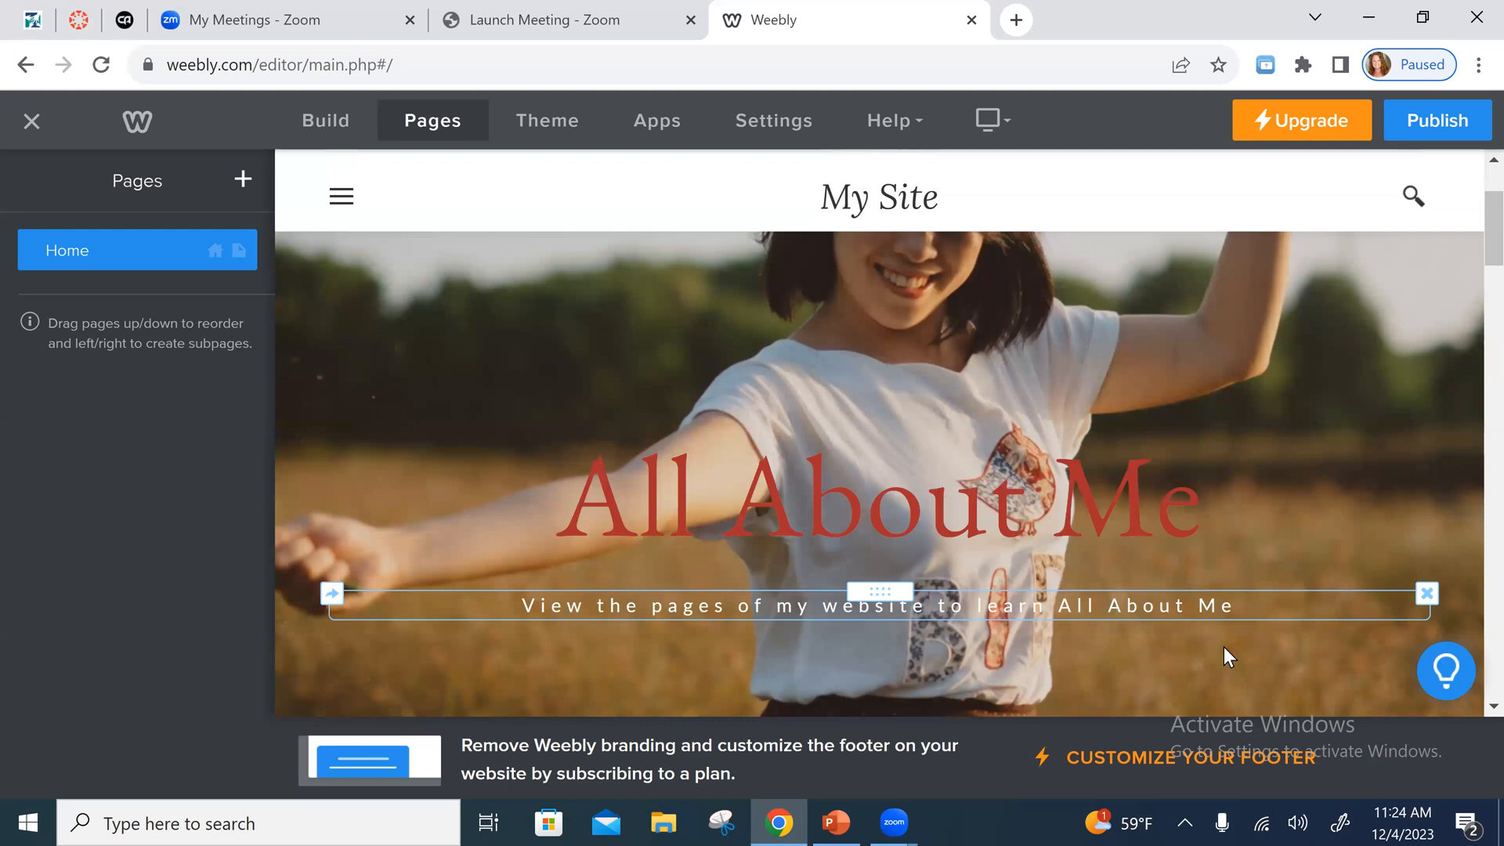
pyautogui.scroll(-1, 1226, 657)
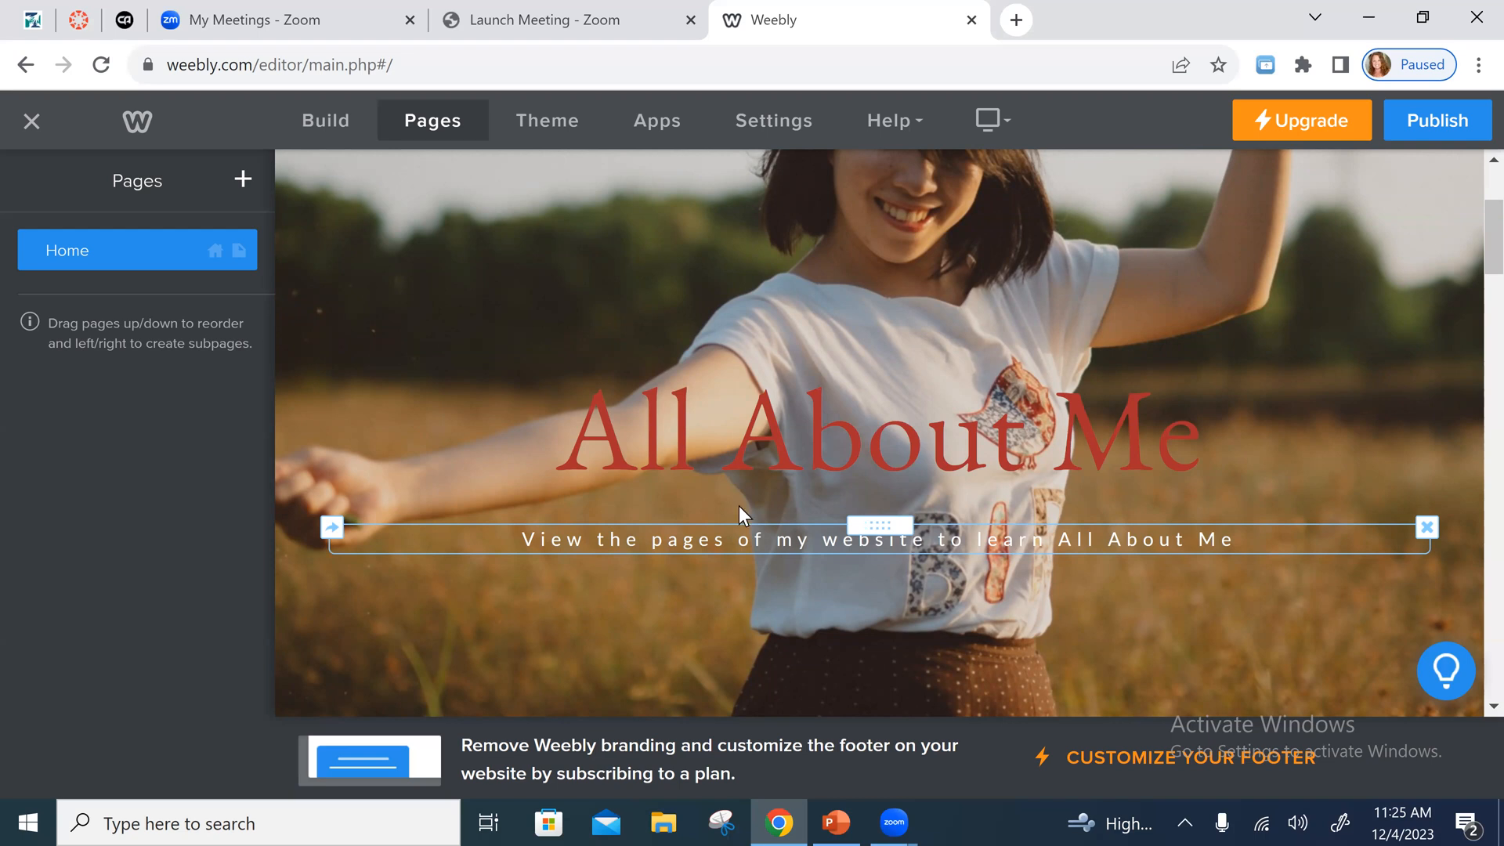
# - Delete the large "Photographer based in San Francisco, California" heading below the "Get to Know Me" label
pyautogui.scroll(-2, 914, 608)
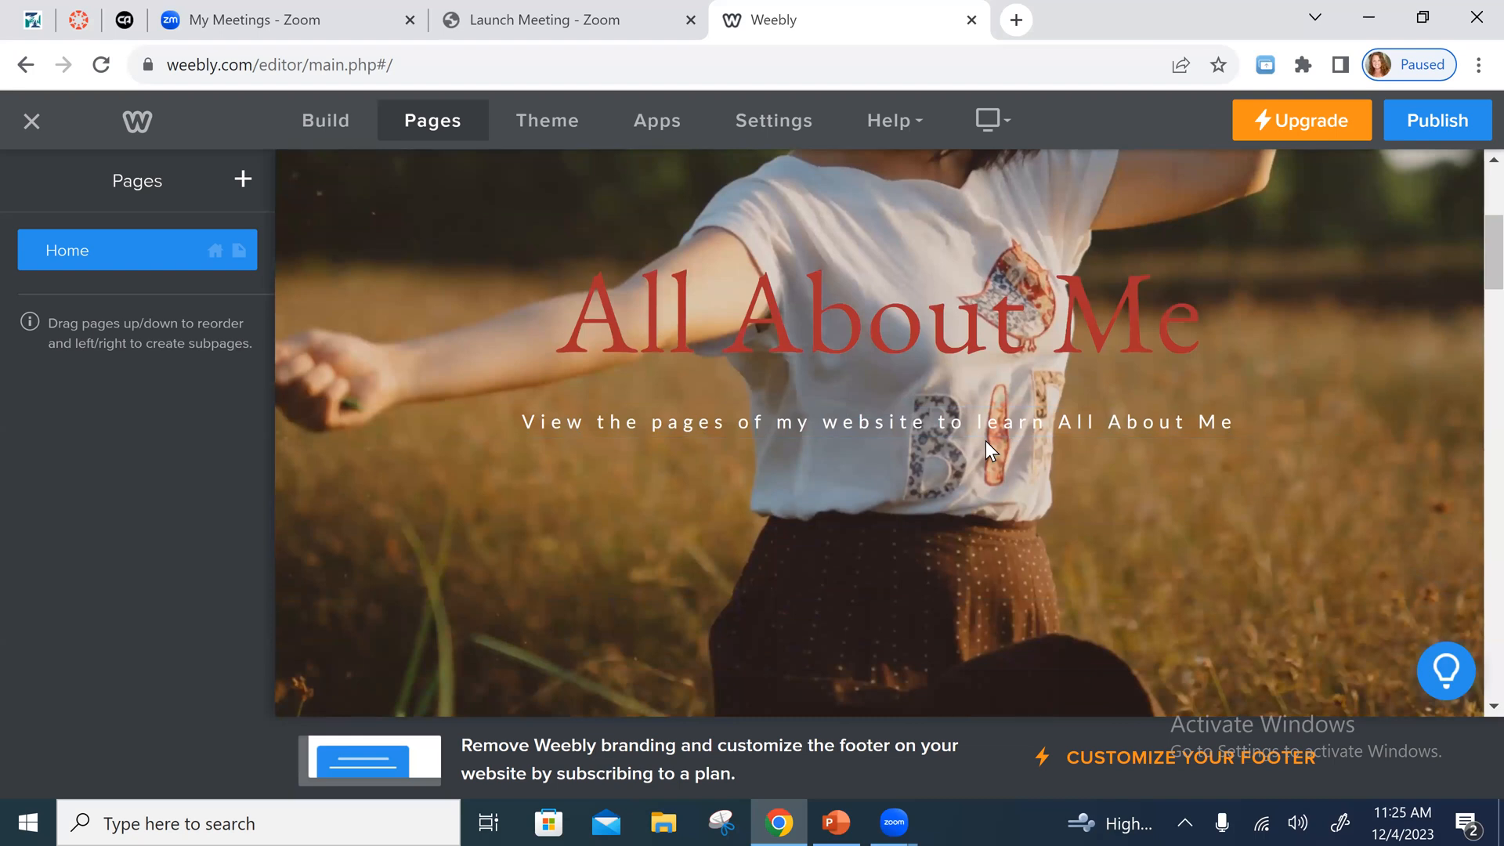
pyautogui.scroll(-5, 1031, 481)
pyautogui.scroll(-2, 1012, 492)
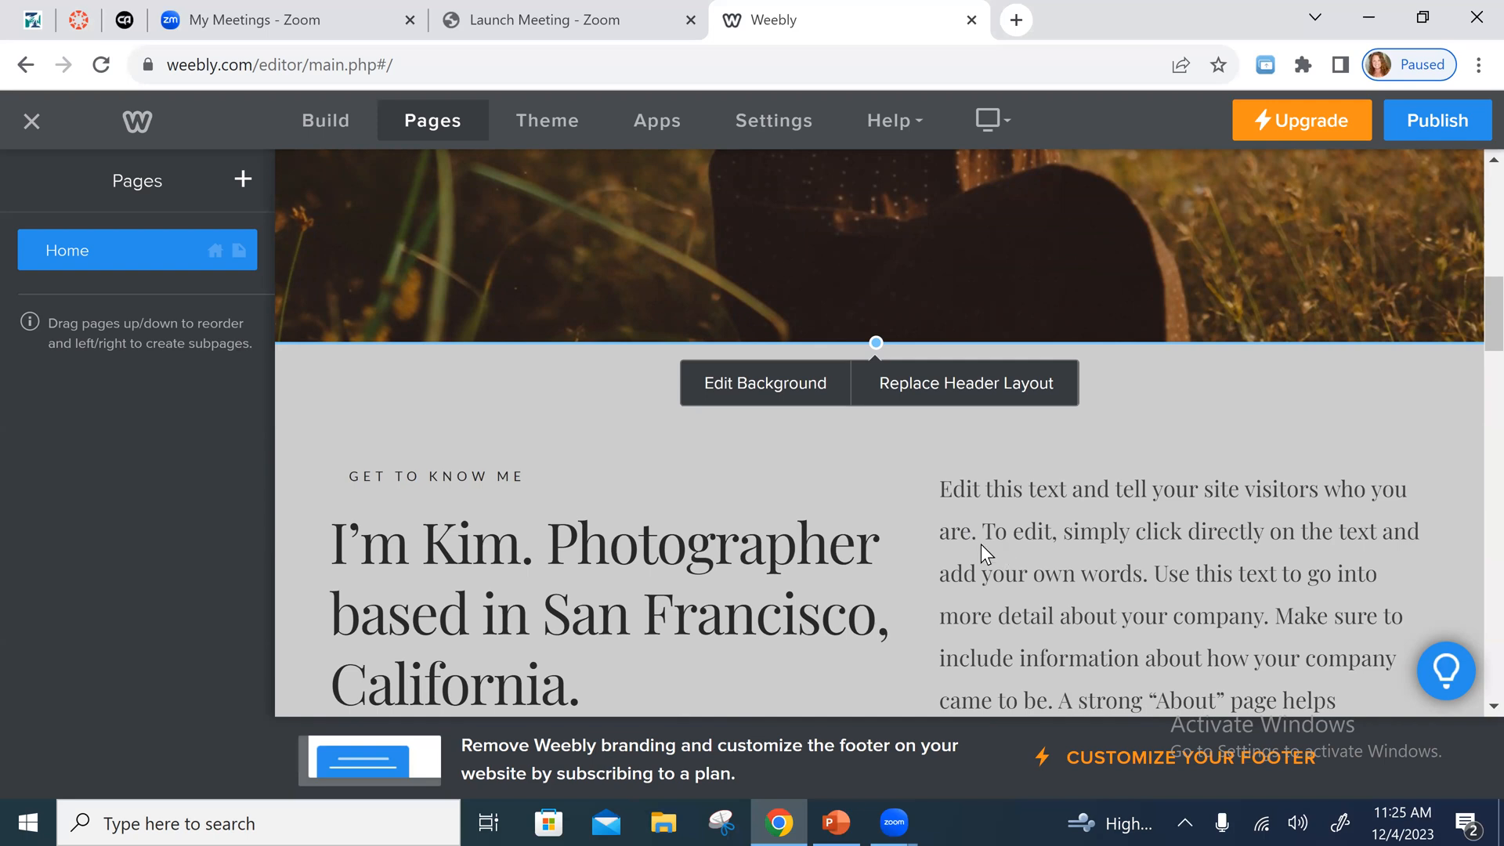
pyautogui.scroll(-3, 889, 579)
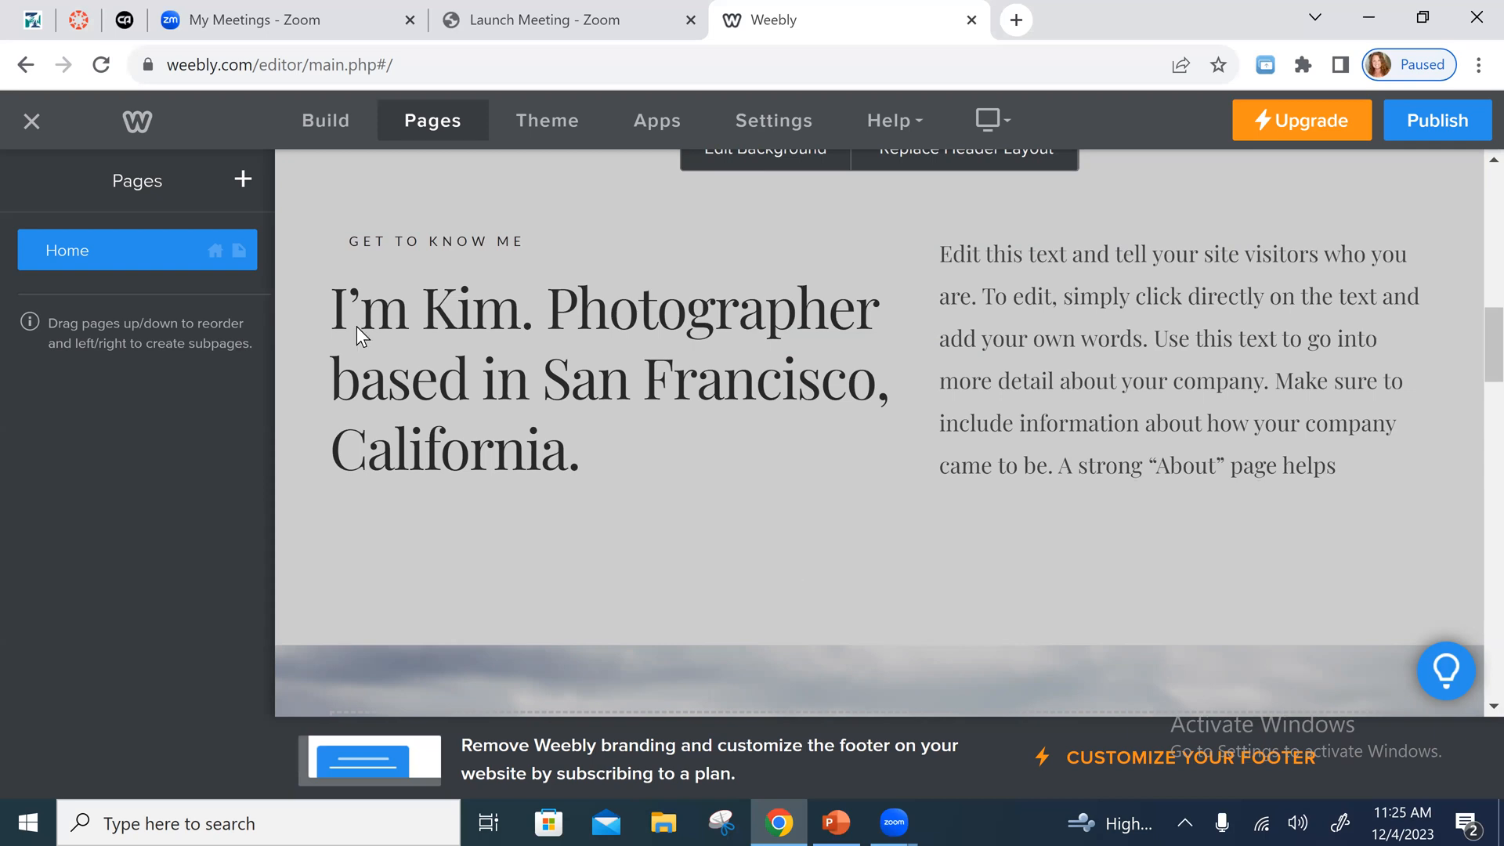
pyautogui.click(457, 374)
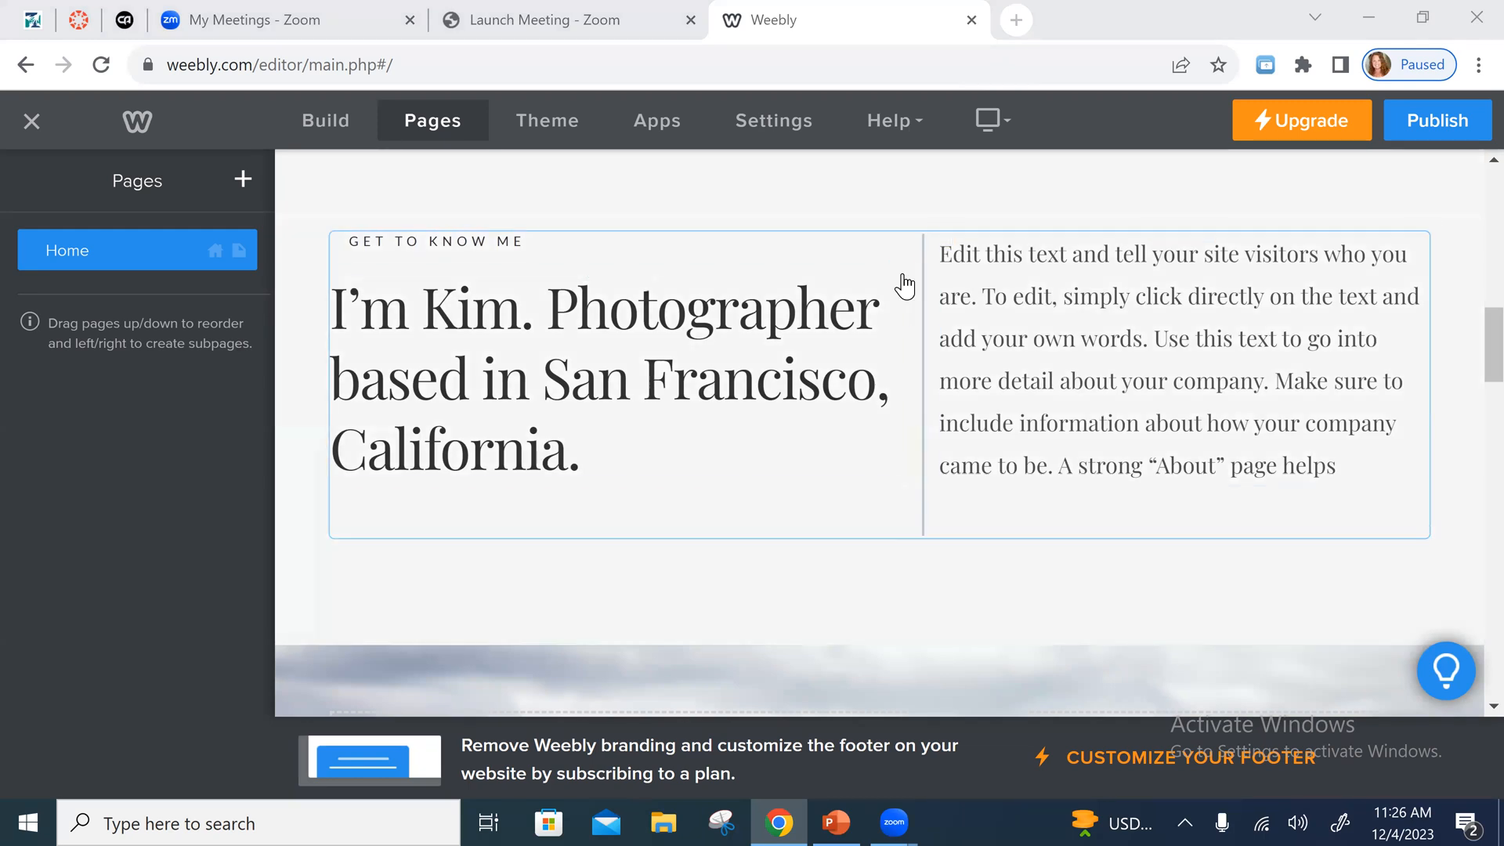
pyautogui.click(901, 274)
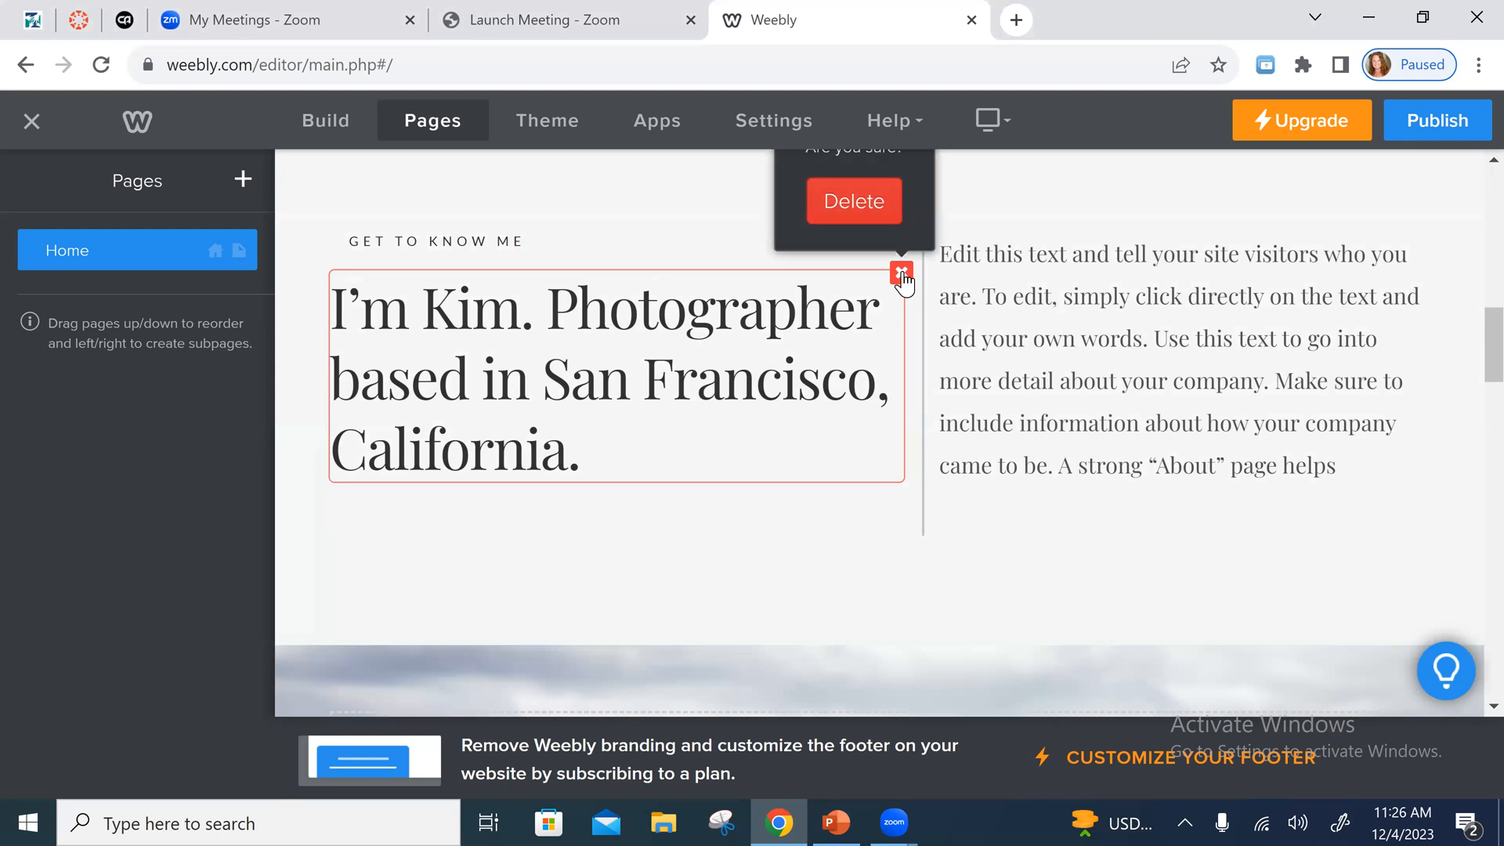
pyautogui.click(866, 205)
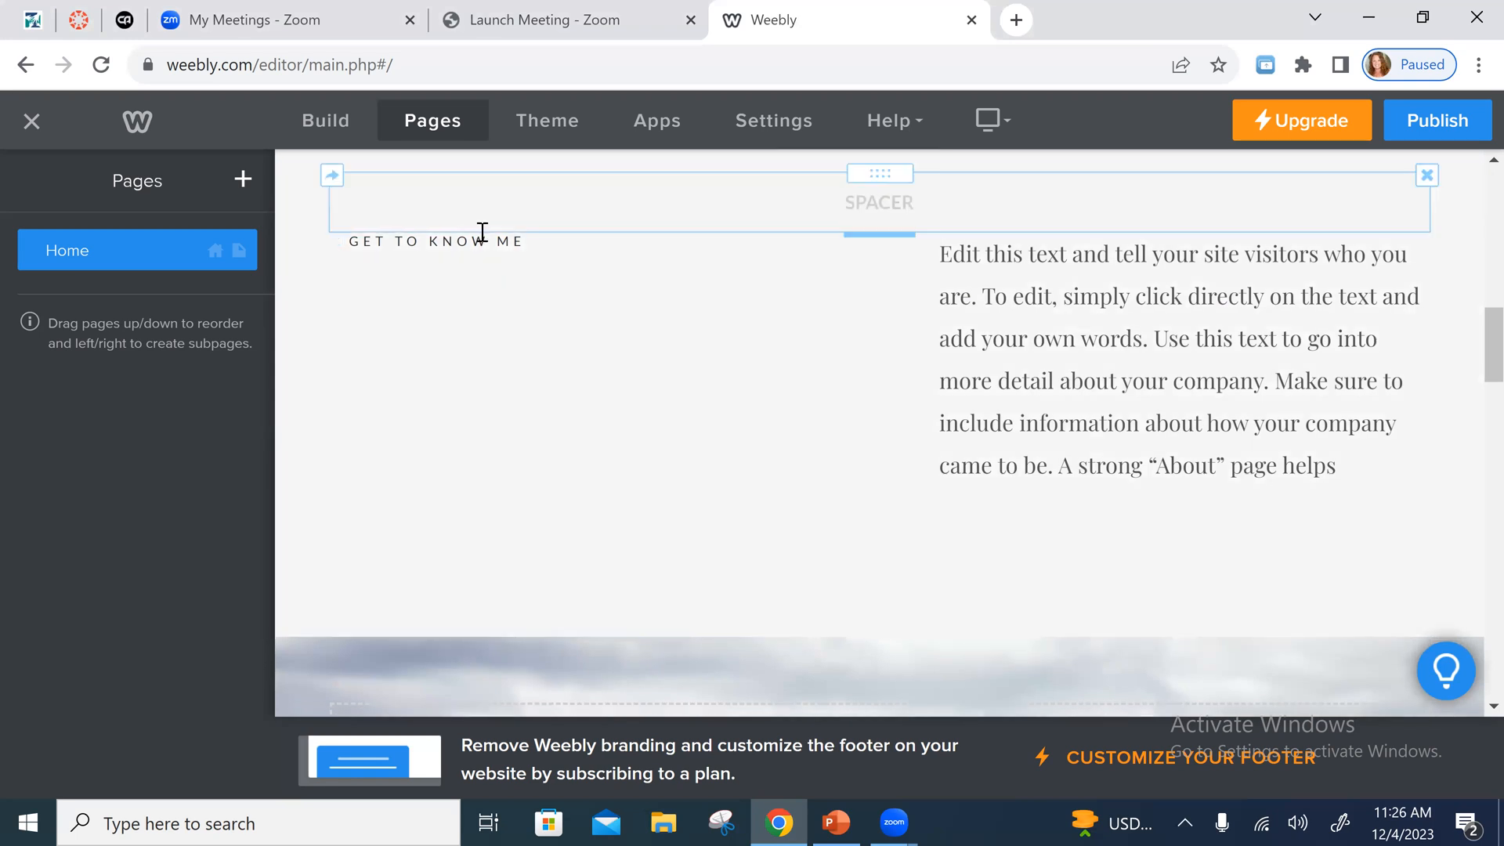
# - Delete the introductory placeholder paragraph in the second column and the "Get to Know Me" label
pyautogui.click(519, 241)
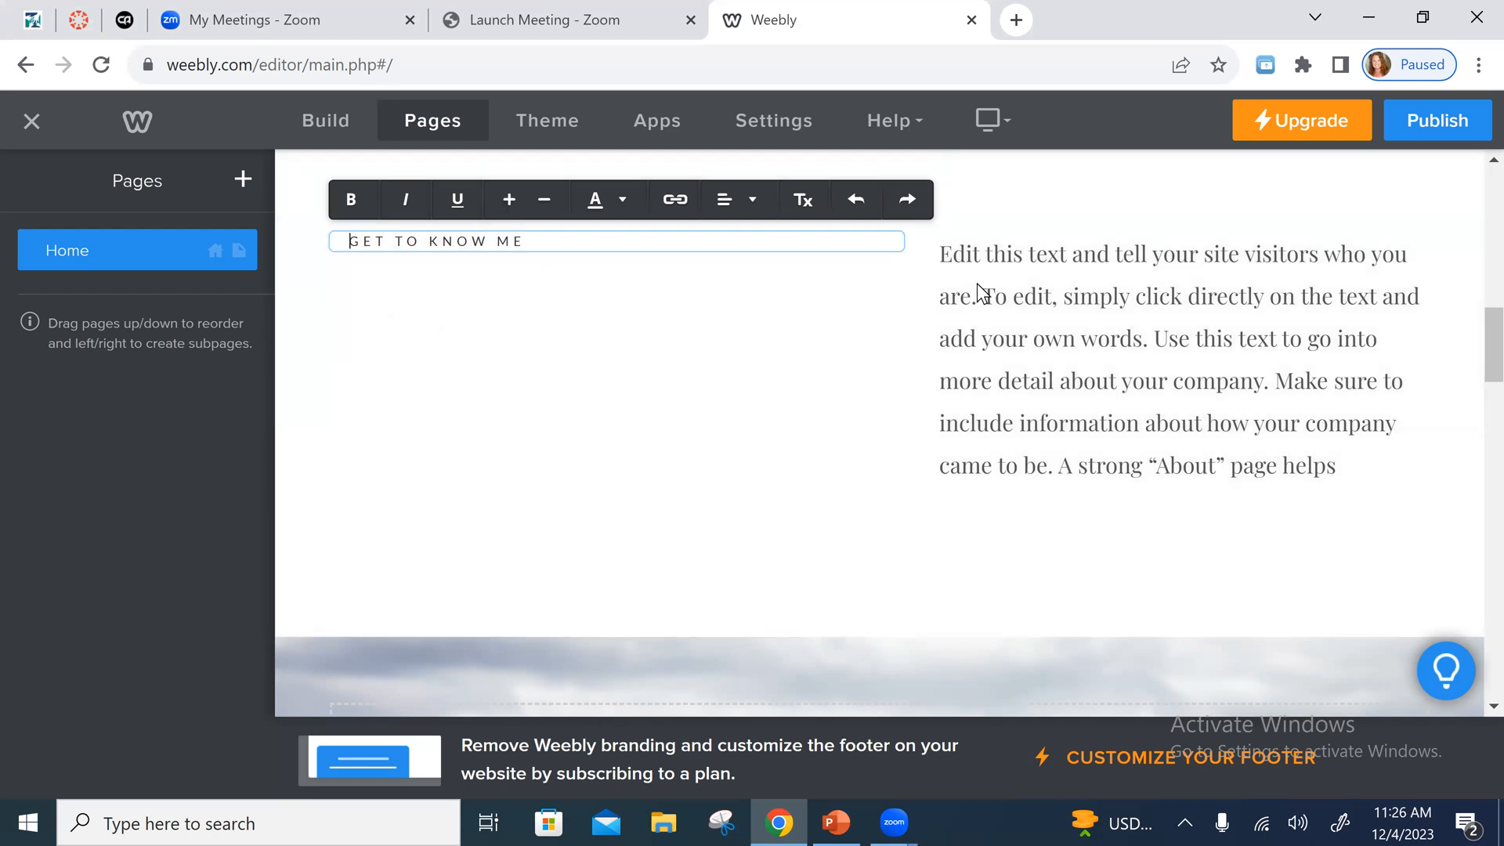
pyautogui.click(1257, 262)
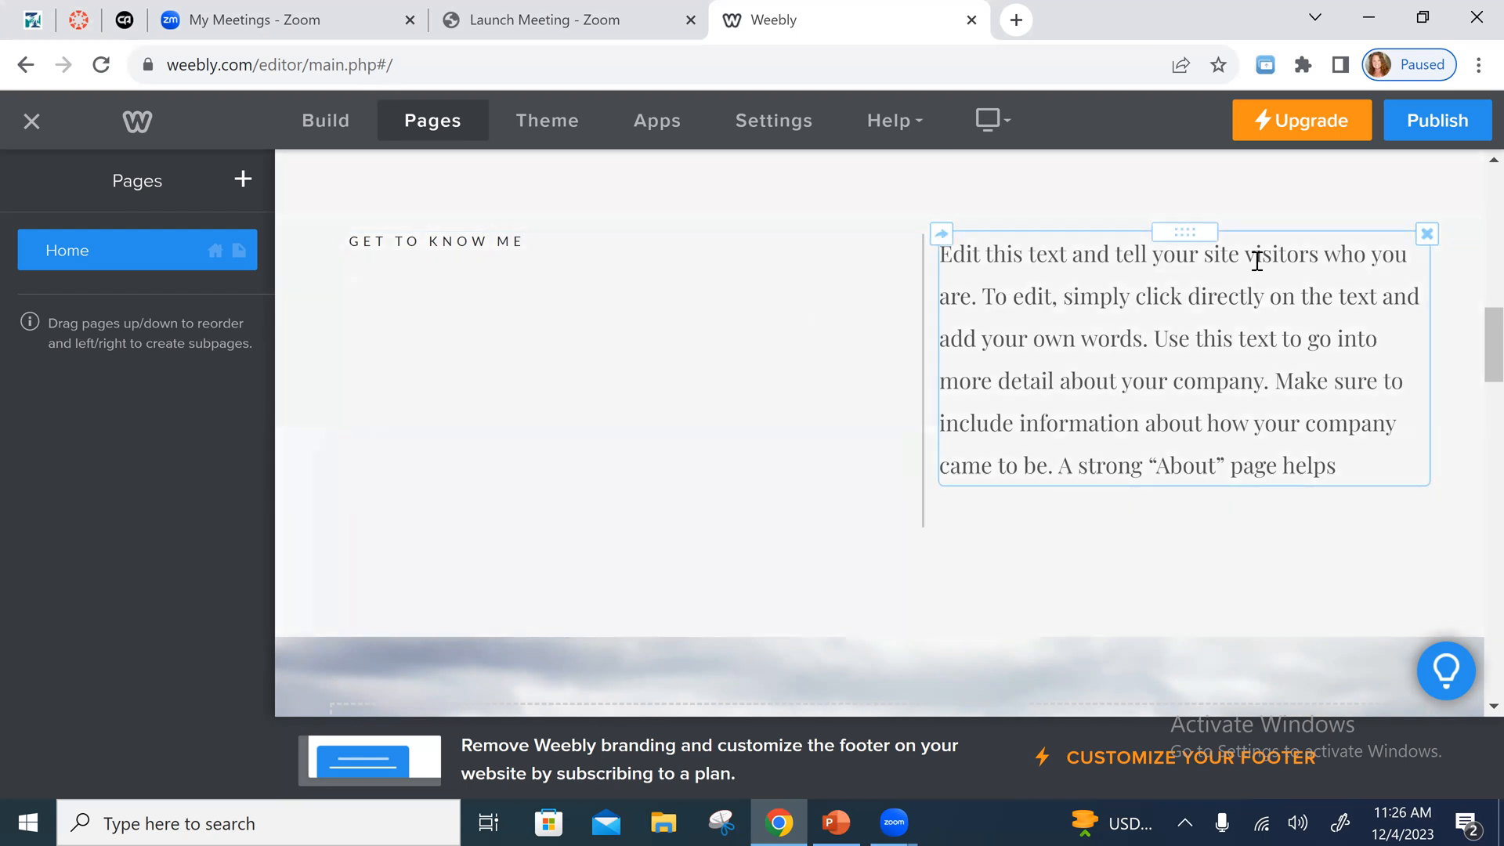
pyautogui.click(1425, 264)
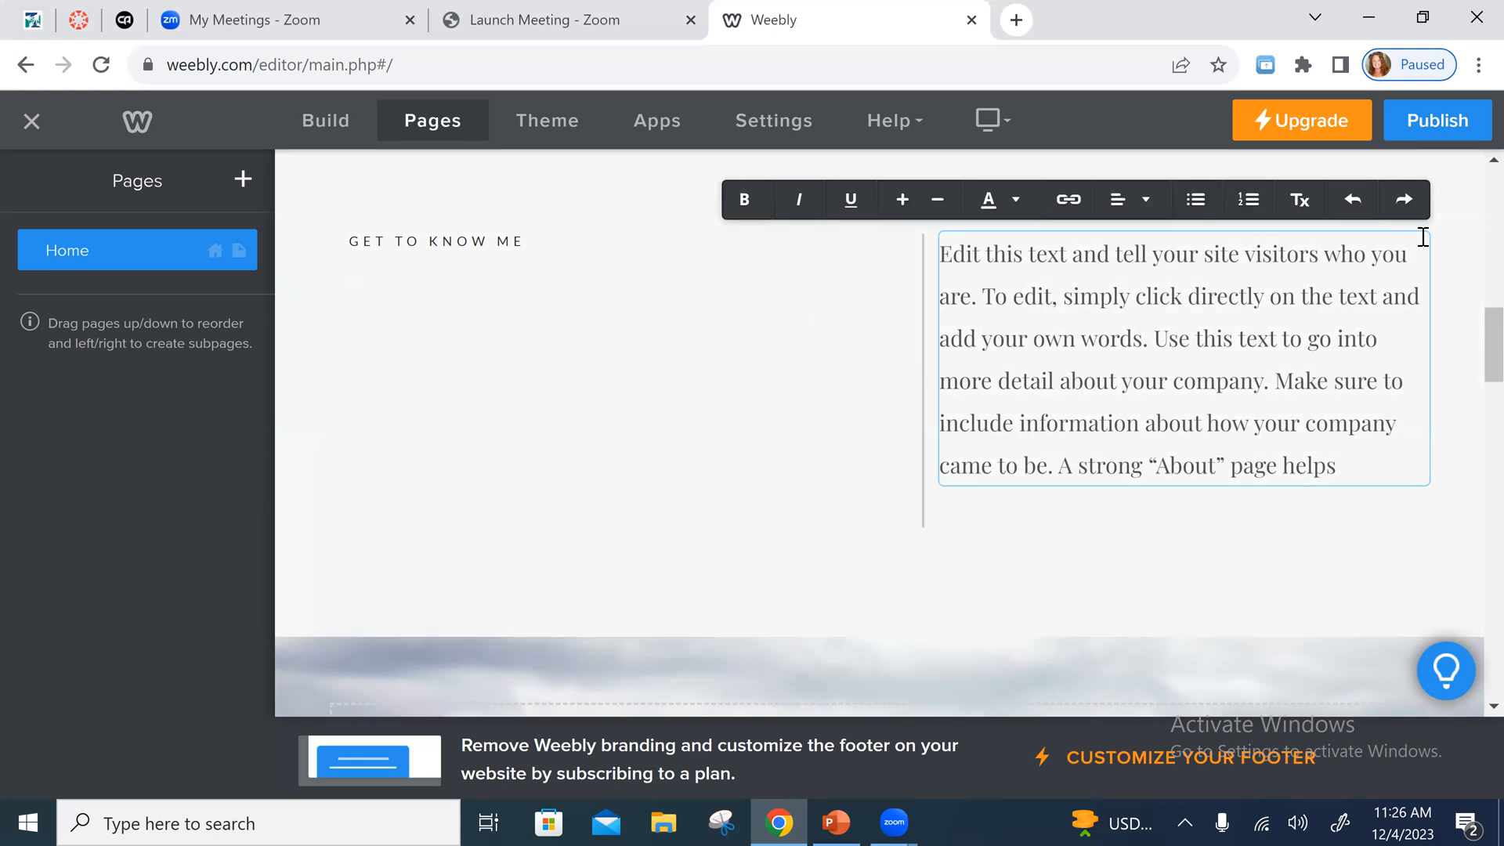
pyautogui.click(1381, 292)
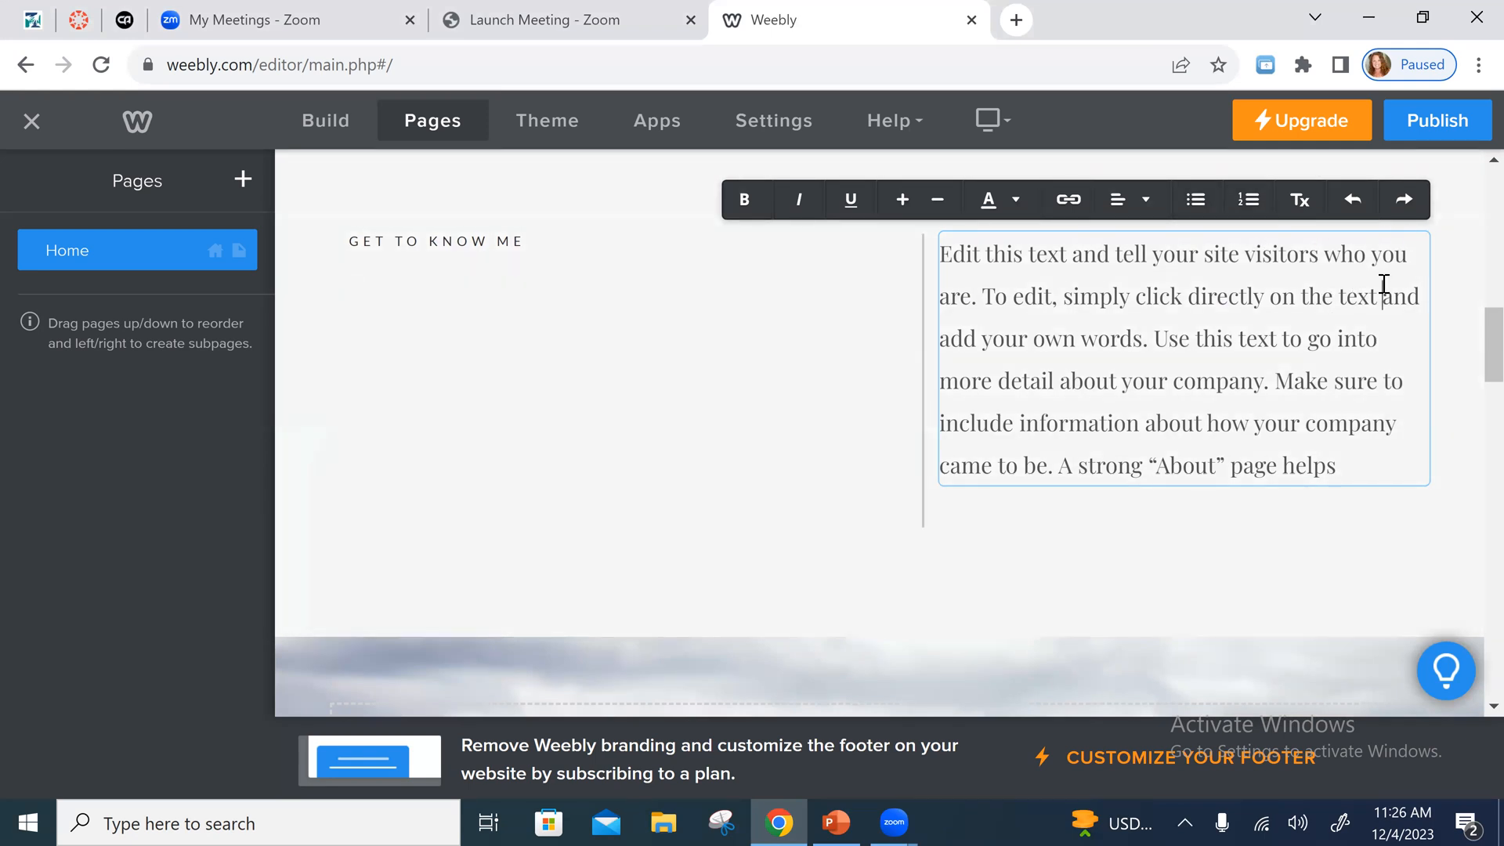
pyautogui.click(1470, 243)
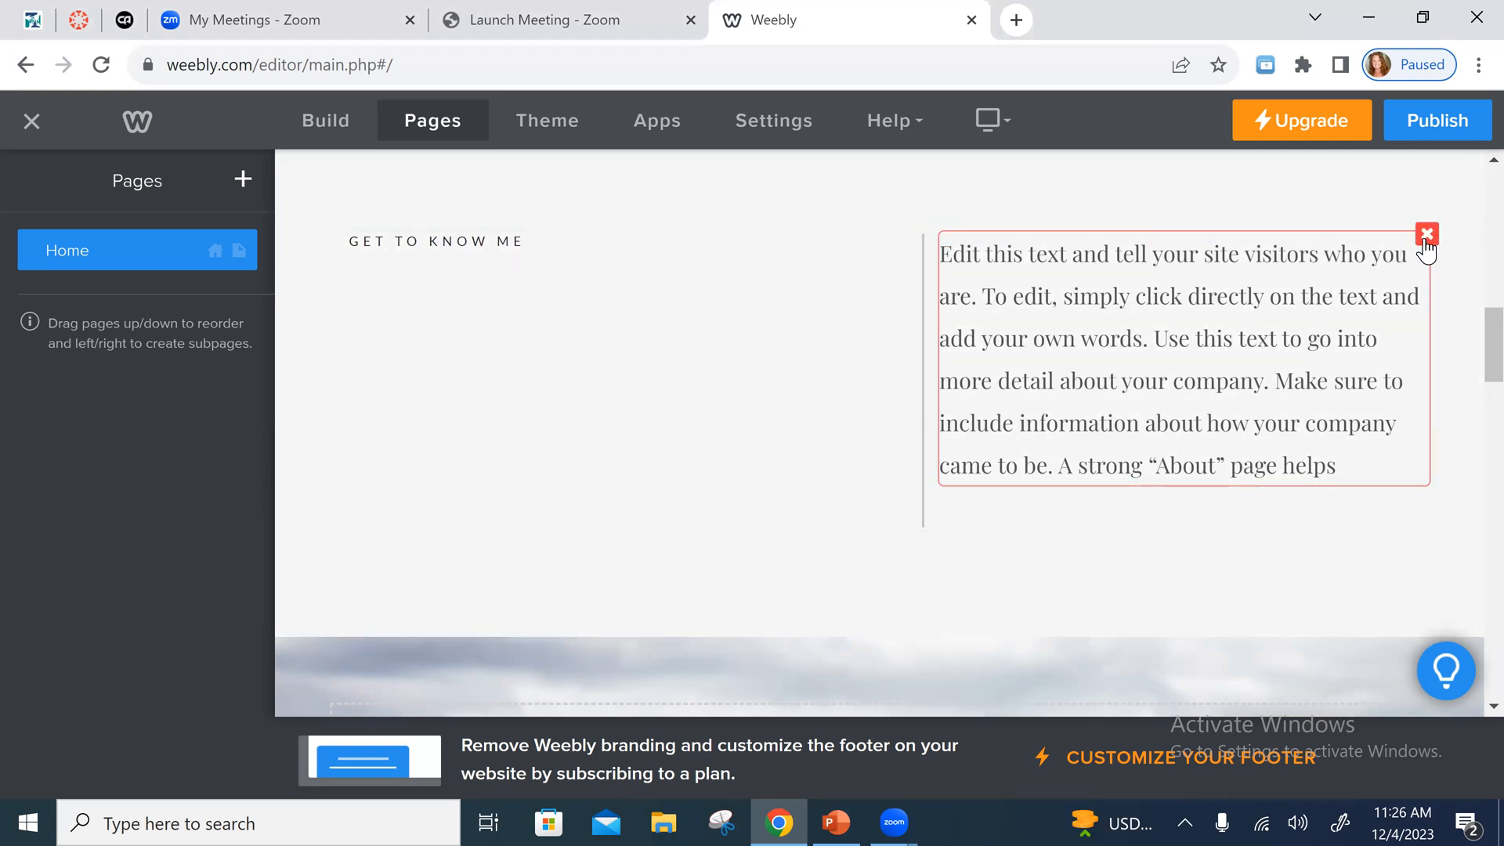
pyautogui.click(1426, 237)
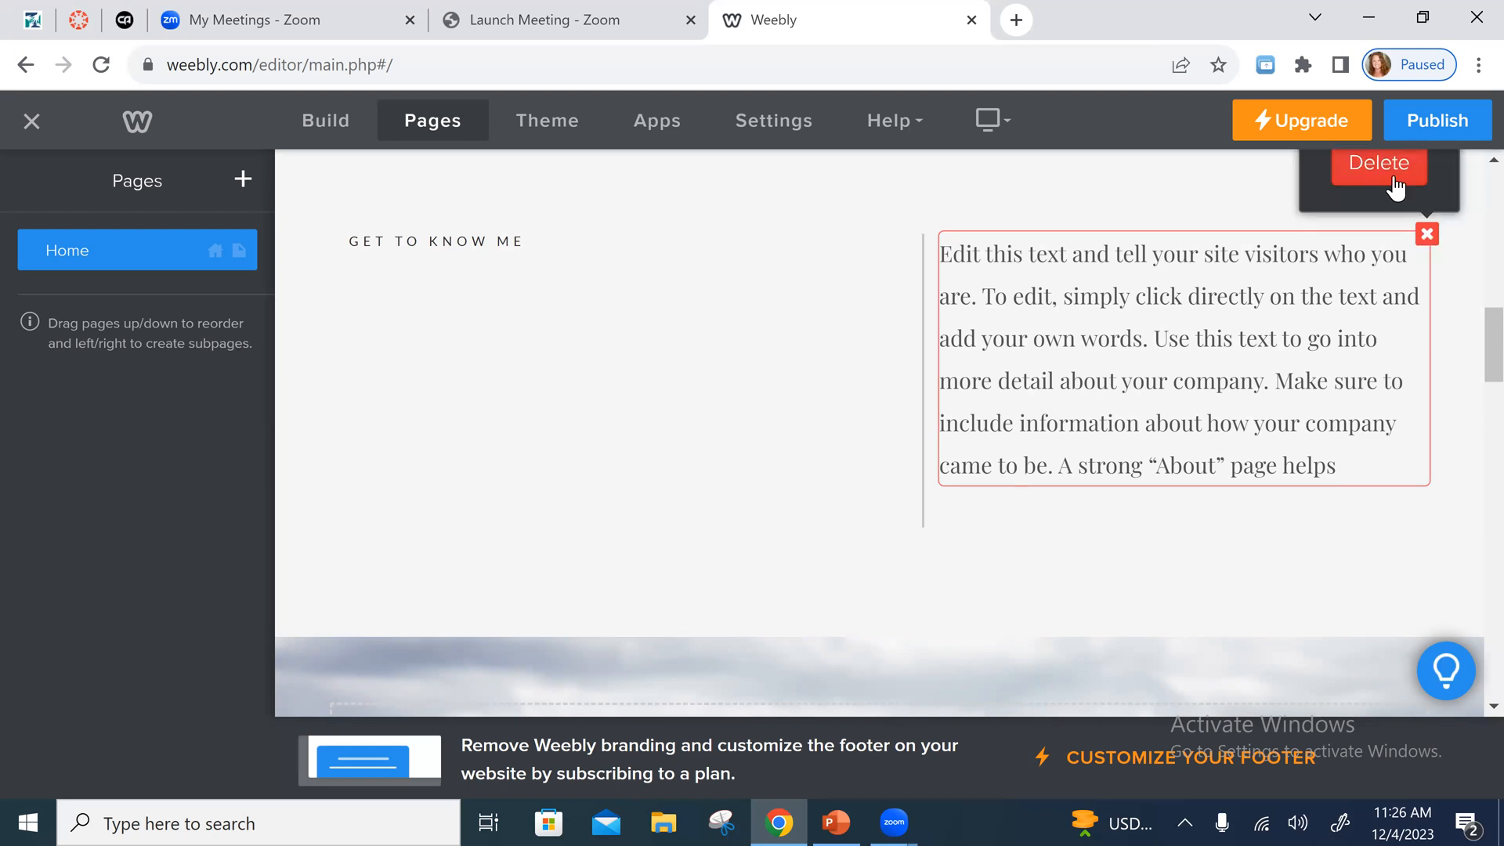
pyautogui.click(1395, 188)
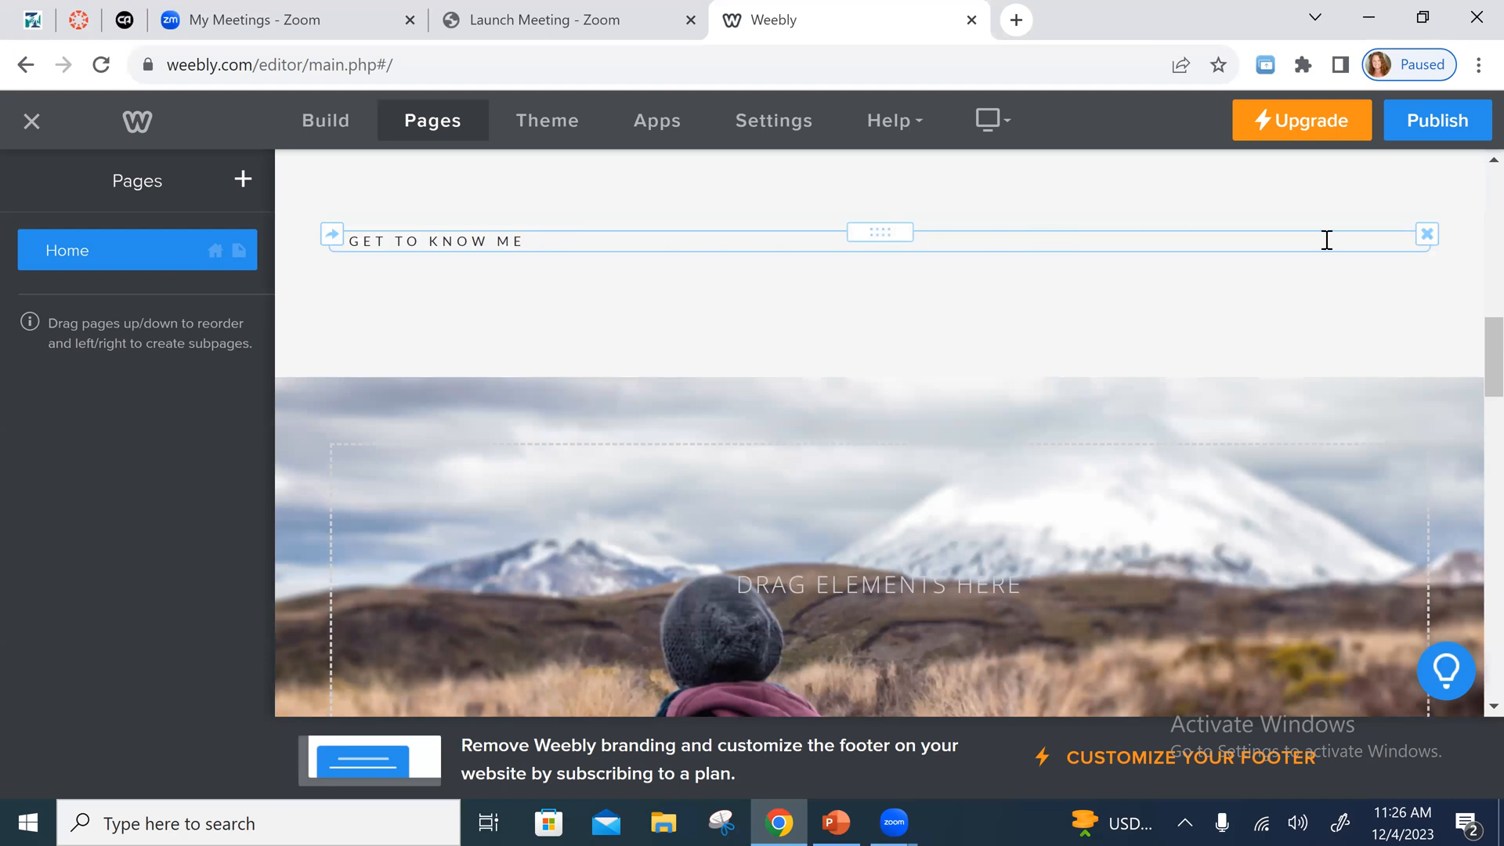
pyautogui.click(1427, 235)
pyautogui.click(1387, 182)
# - Look through the rest of the home page down to the footer and back up to the banner
pyautogui.scroll(-6, 1249, 558)
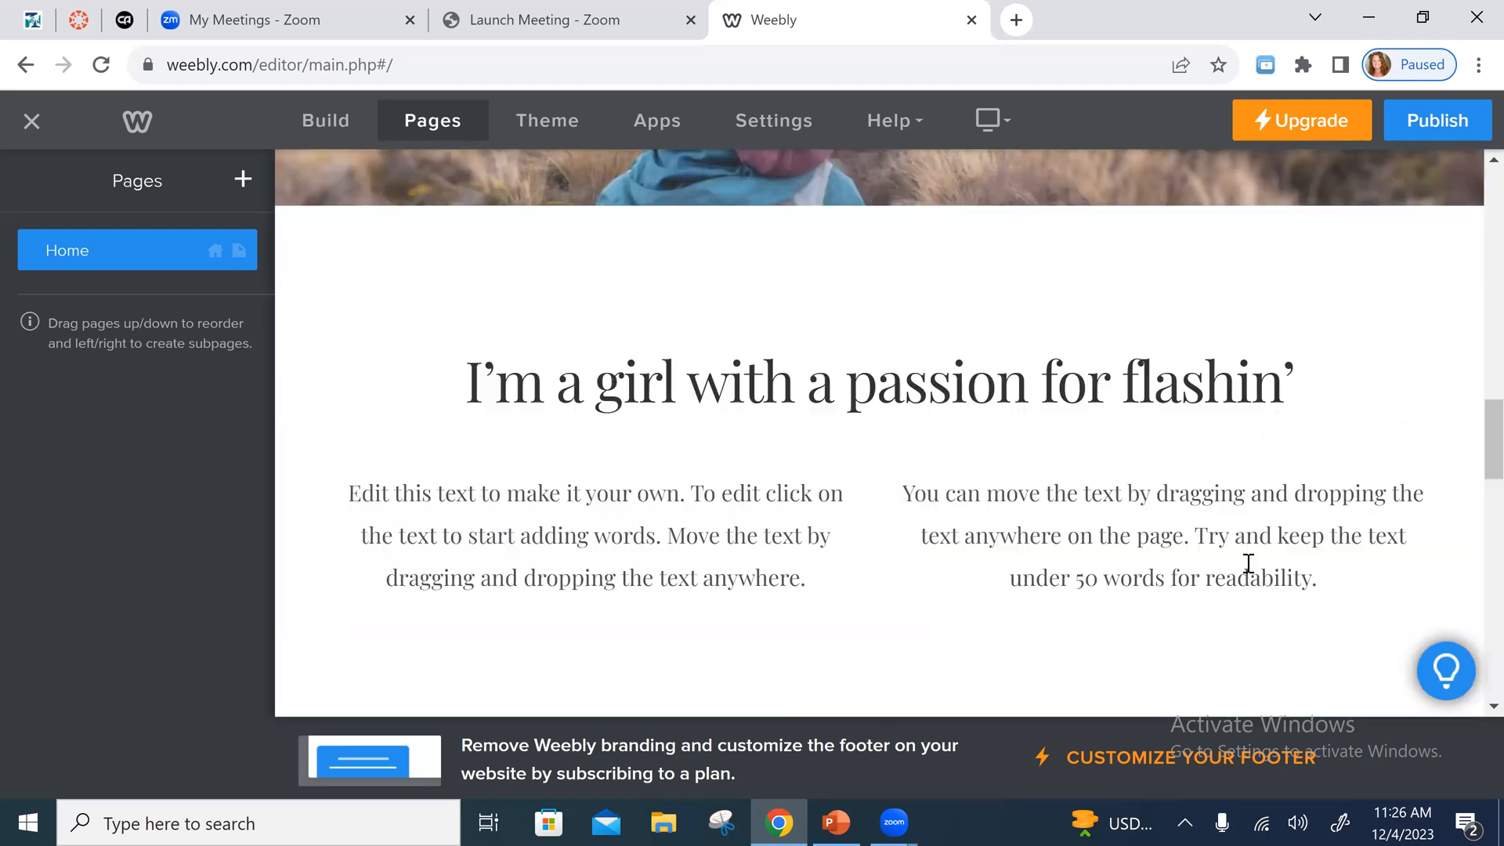
pyautogui.scroll(-5, 1198, 591)
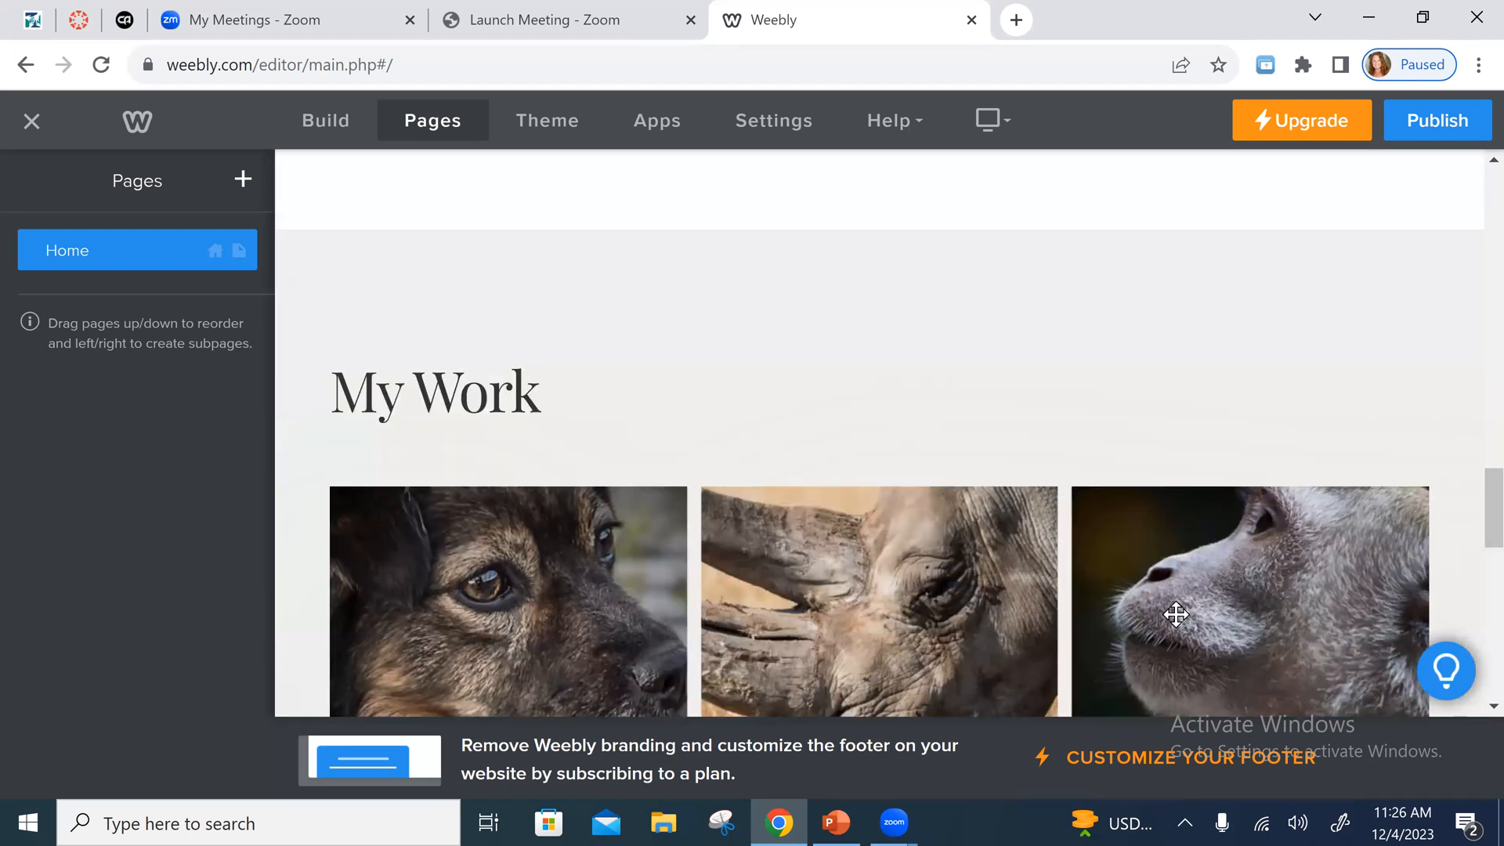
pyautogui.scroll(-10, 1176, 614)
pyautogui.scroll(-2, 1172, 608)
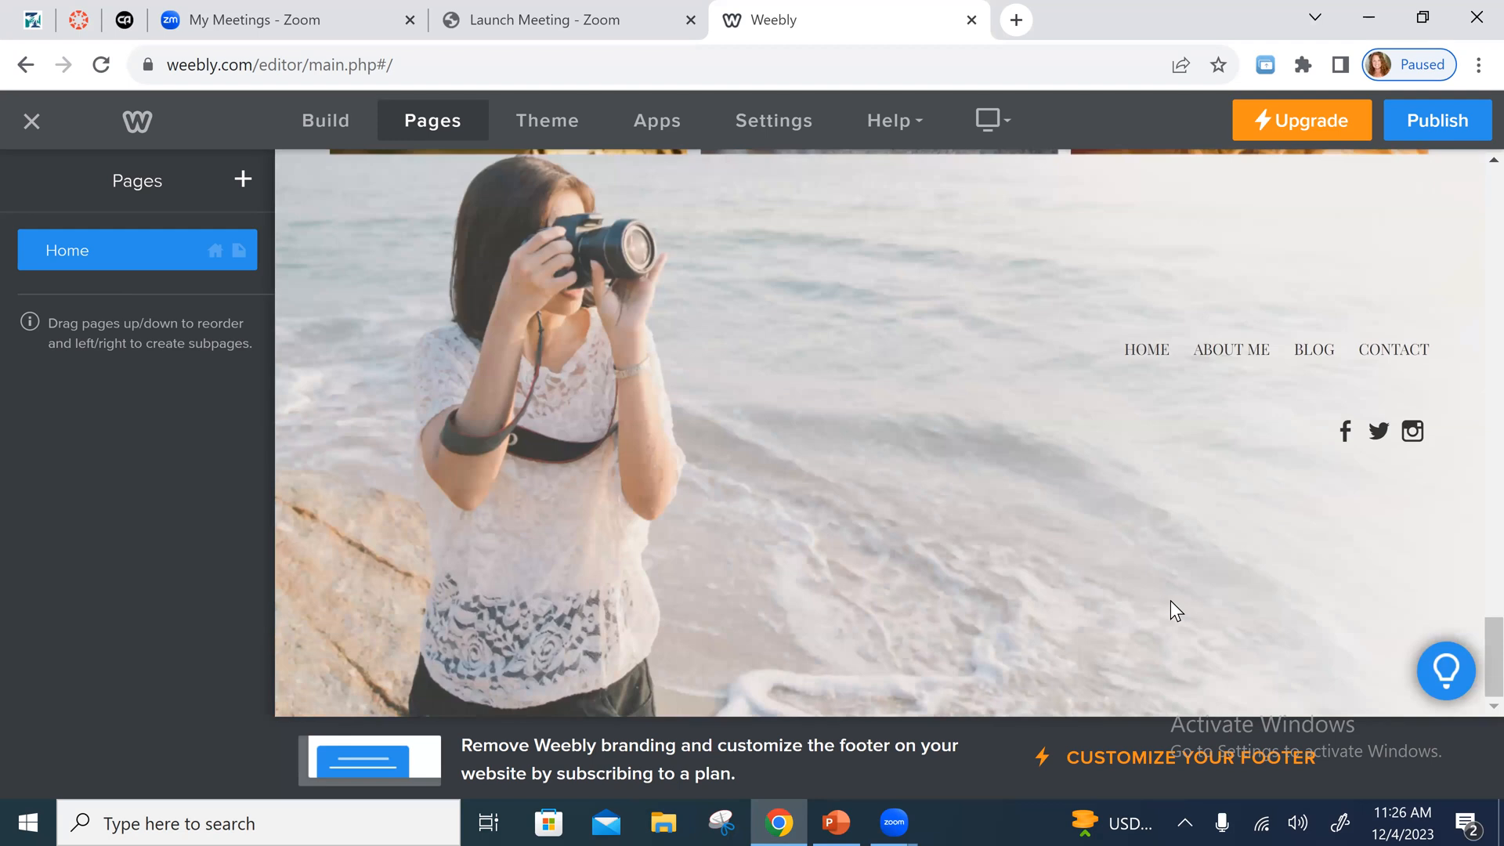
pyautogui.scroll(6, 1171, 602)
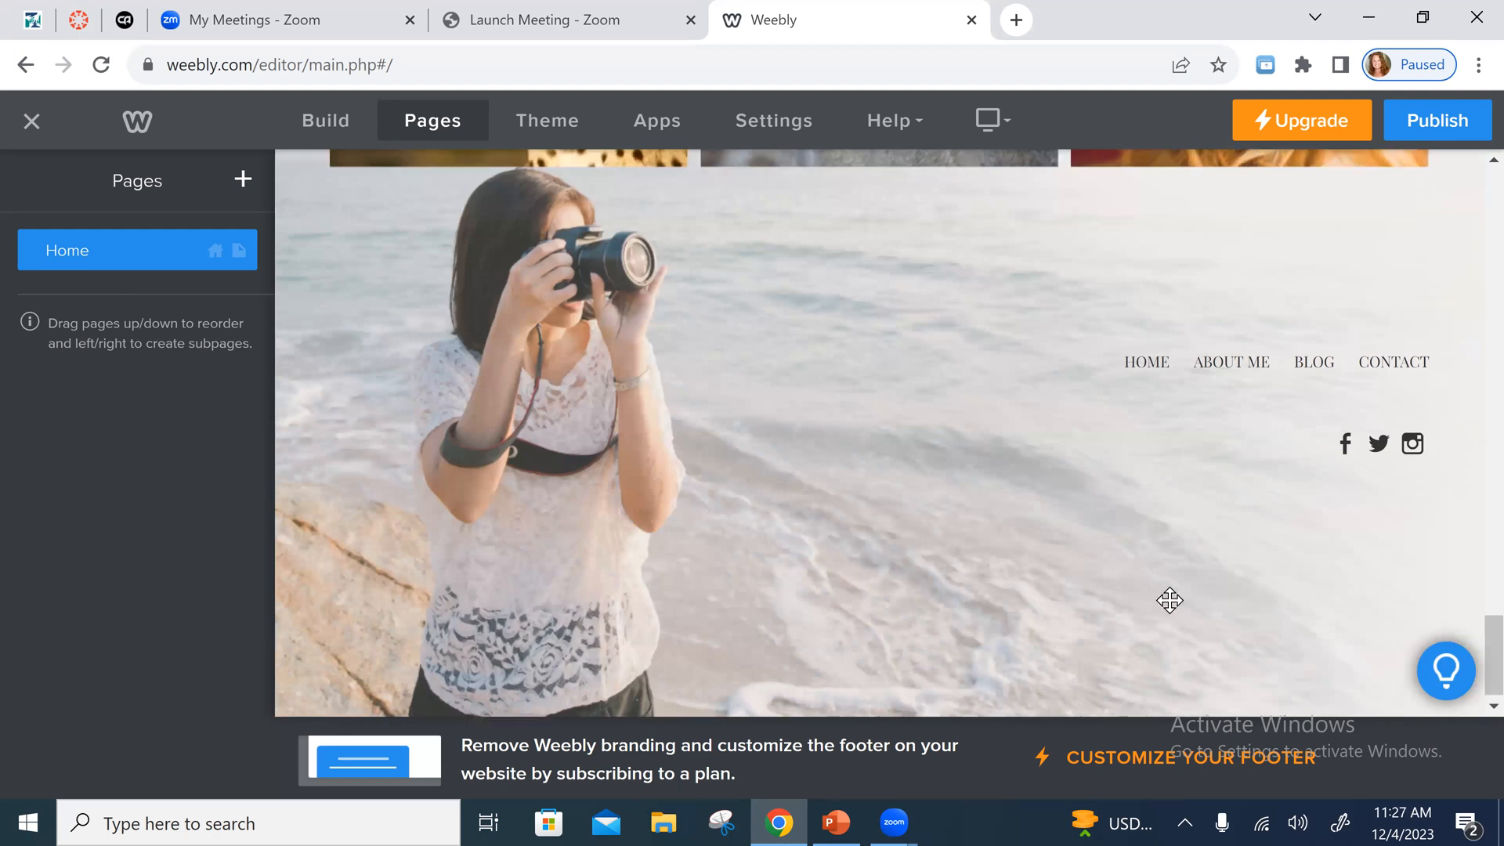
pyautogui.scroll(10, 1169, 600)
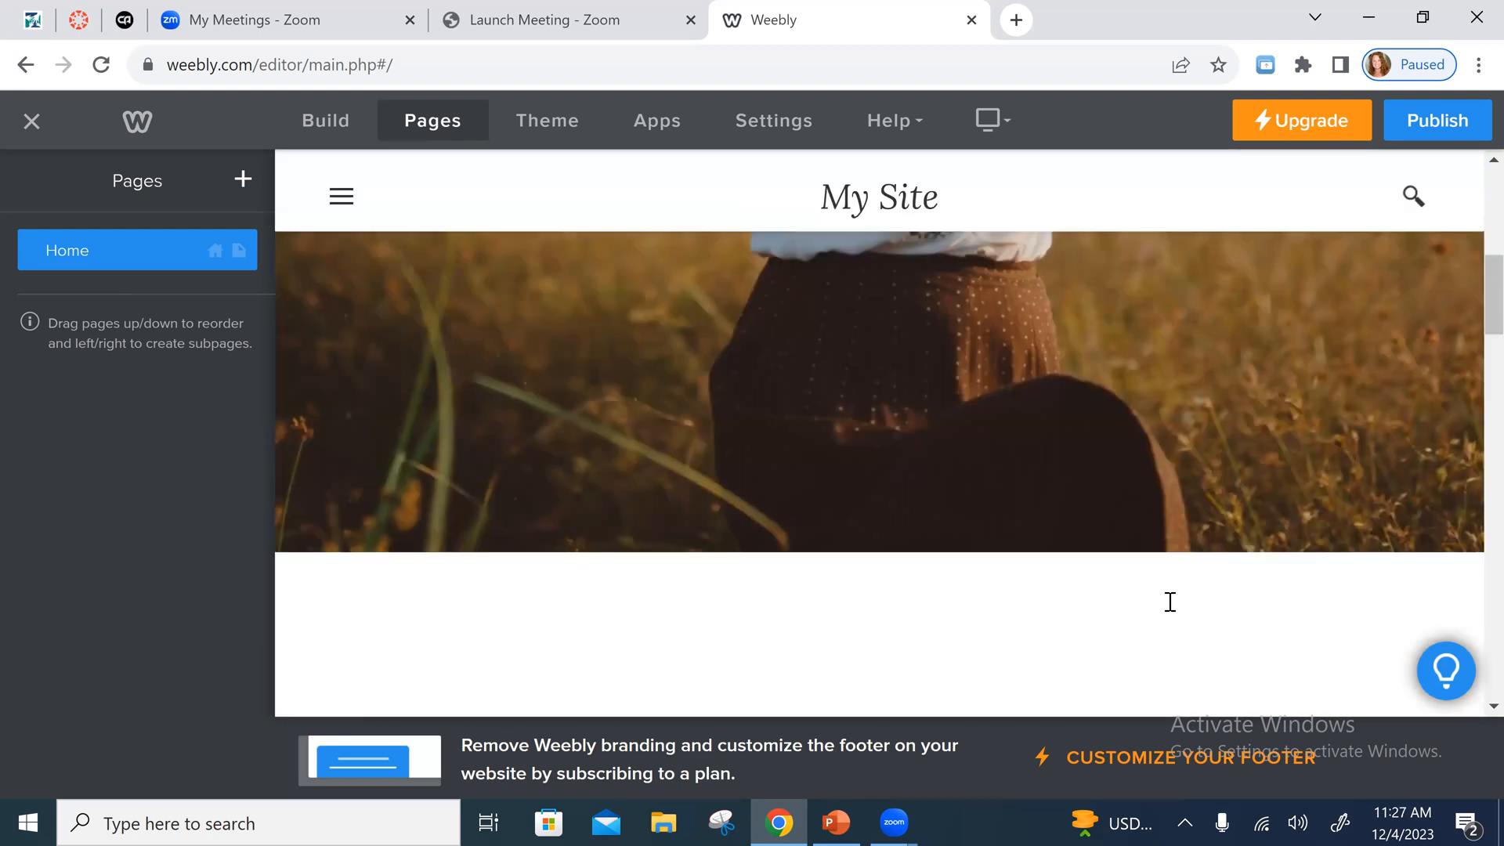
pyautogui.scroll(-4, 1211, 572)
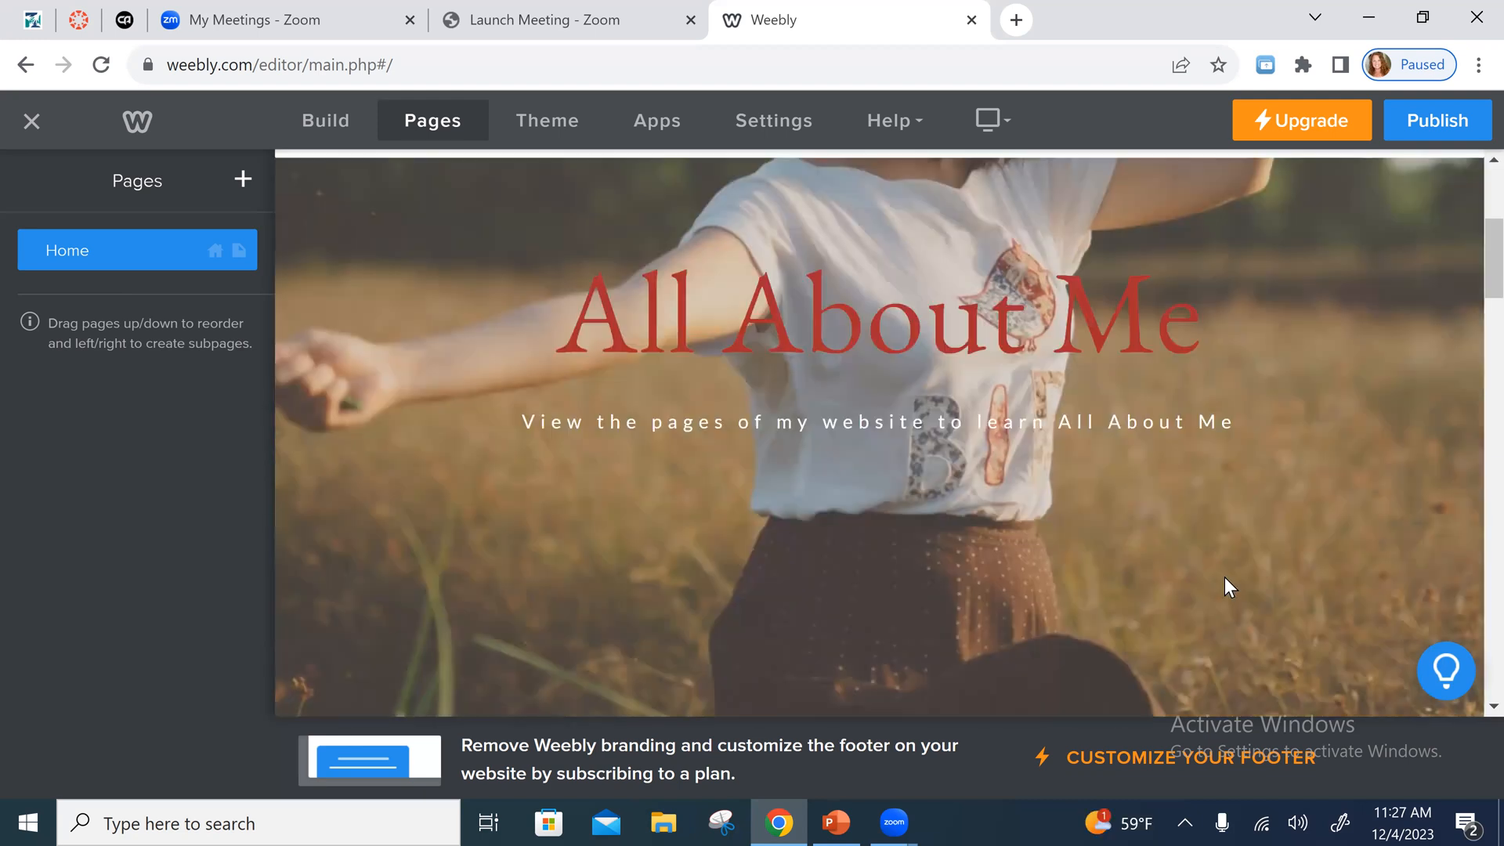
pyautogui.scroll(-5, 1208, 585)
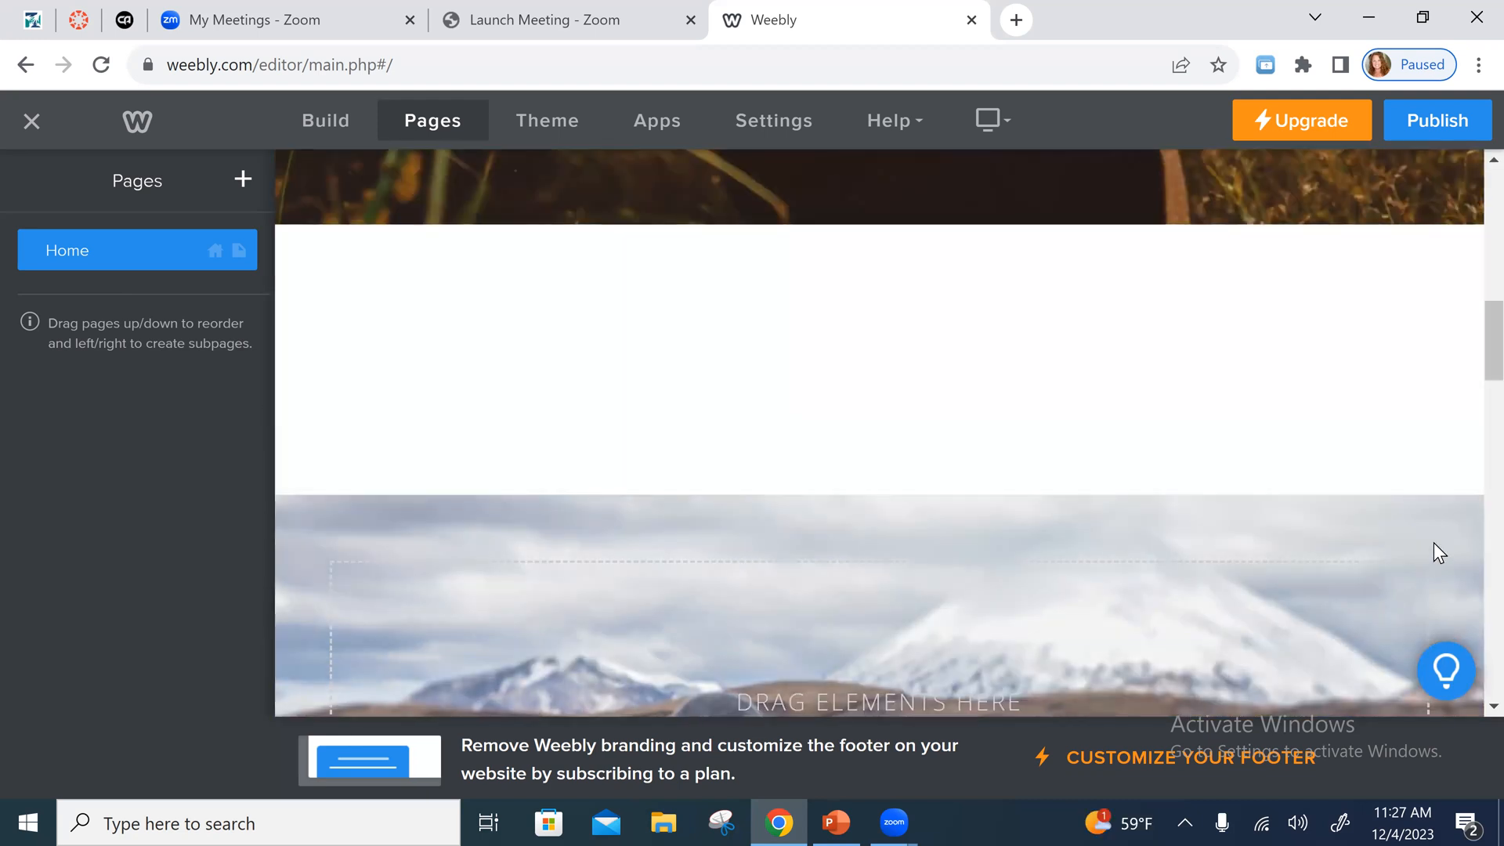
# - Delete the whole empty section with the snowy mountain background photo
pyautogui.scroll(-2, 1456, 555)
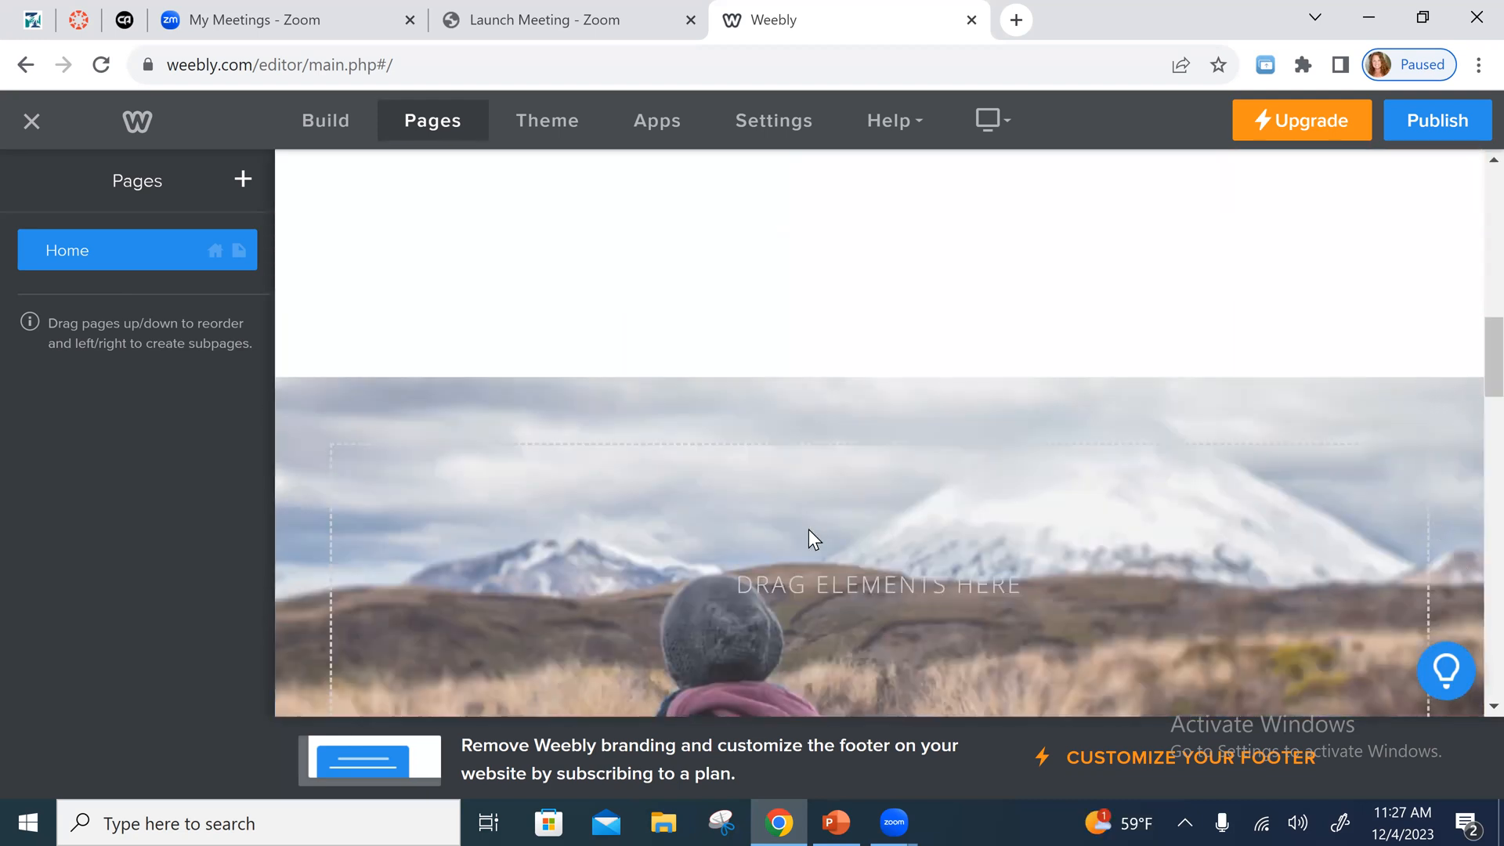
pyautogui.click(945, 568)
pyautogui.scroll(-2, 1027, 314)
pyautogui.click(1009, 231)
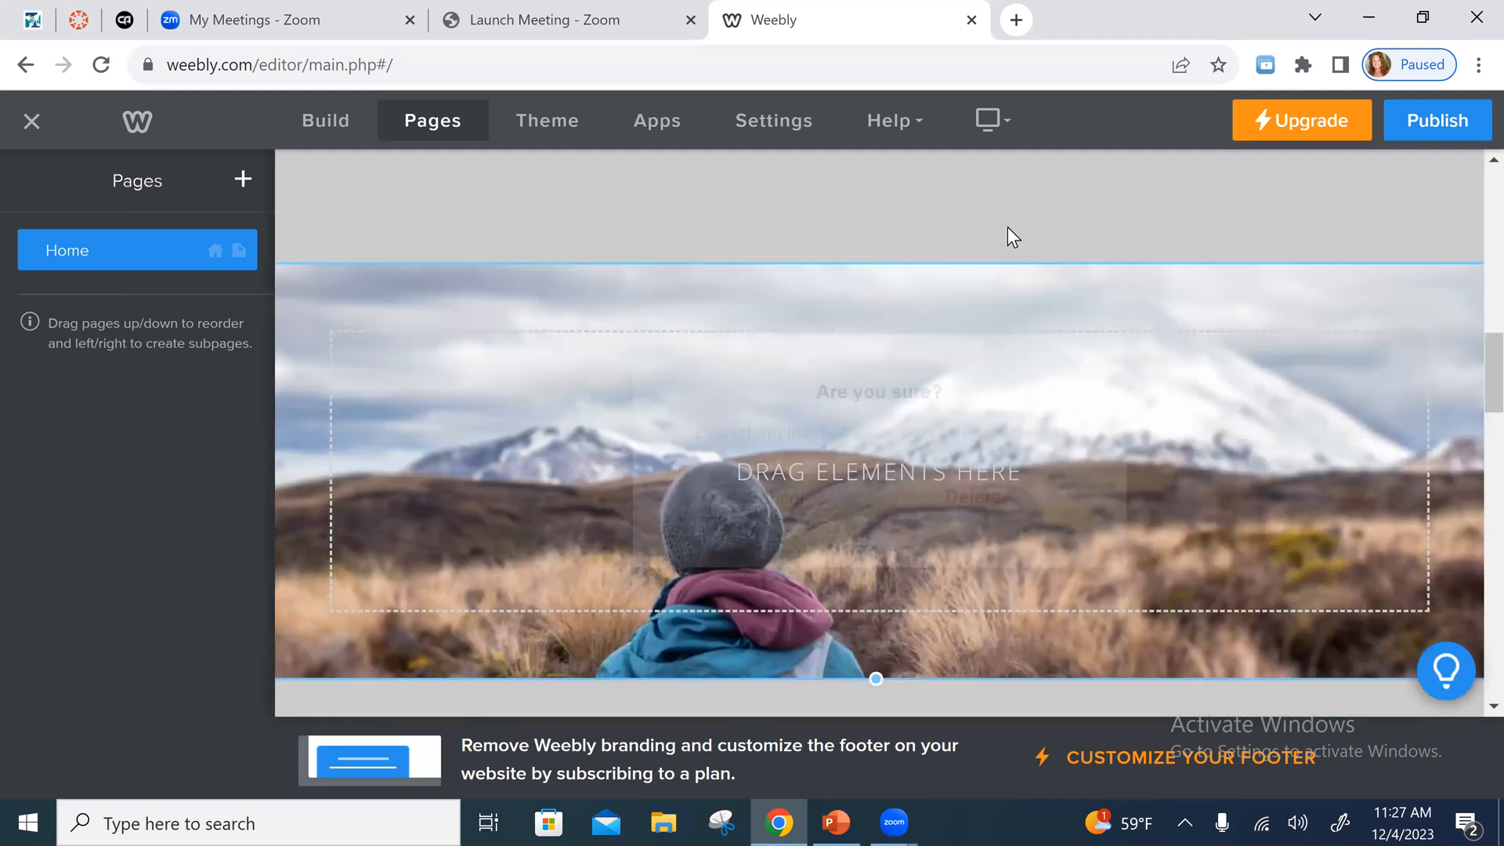
pyautogui.click(1006, 475)
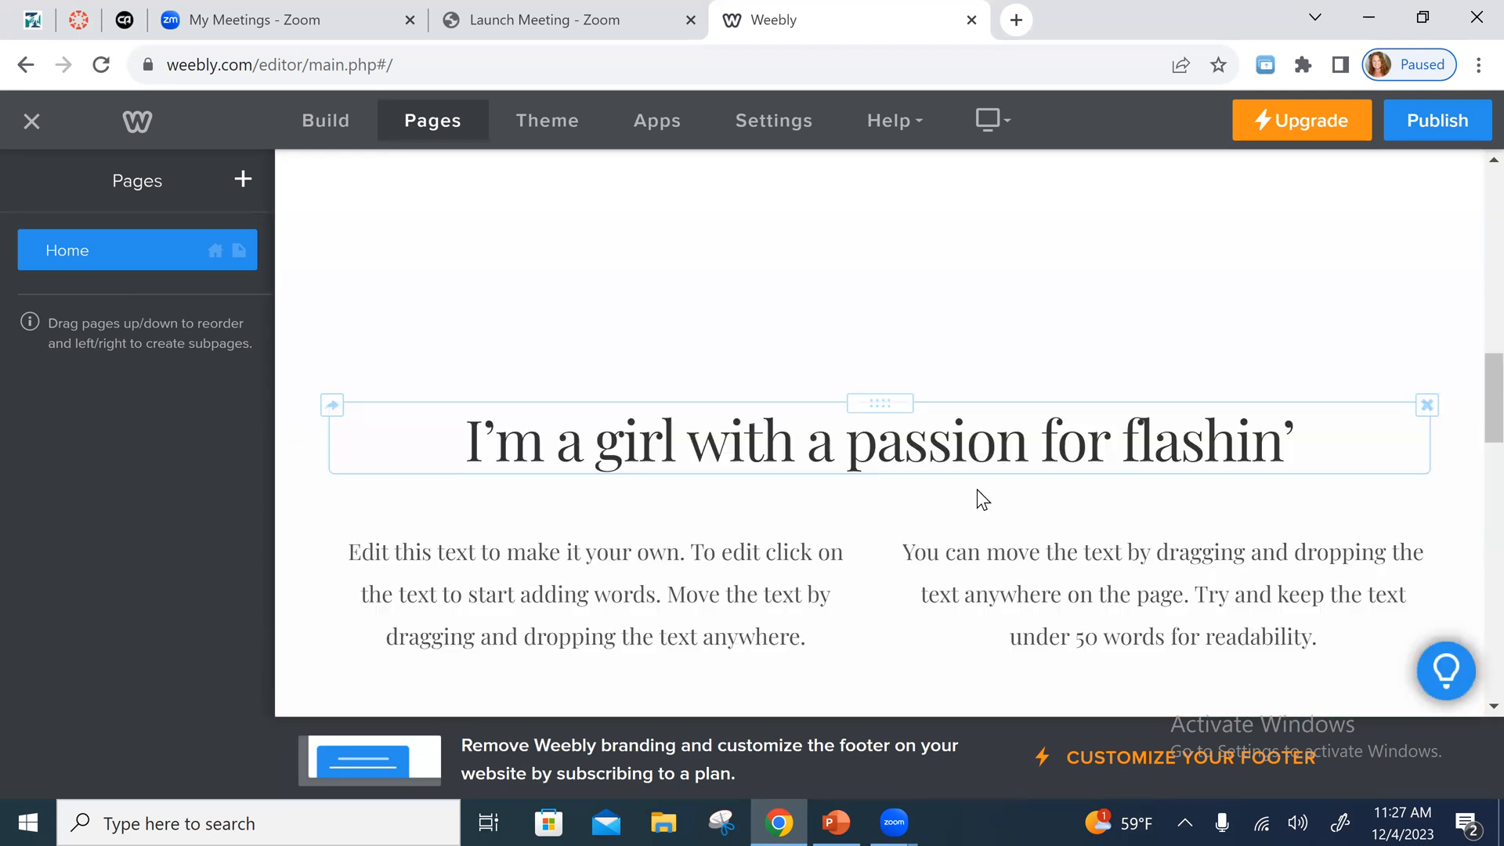
# - Delete the "I'm a girl with a passion for flashin'" heading and both placeholder paragraphs beneath it
pyautogui.click(1428, 404)
pyautogui.click(1371, 345)
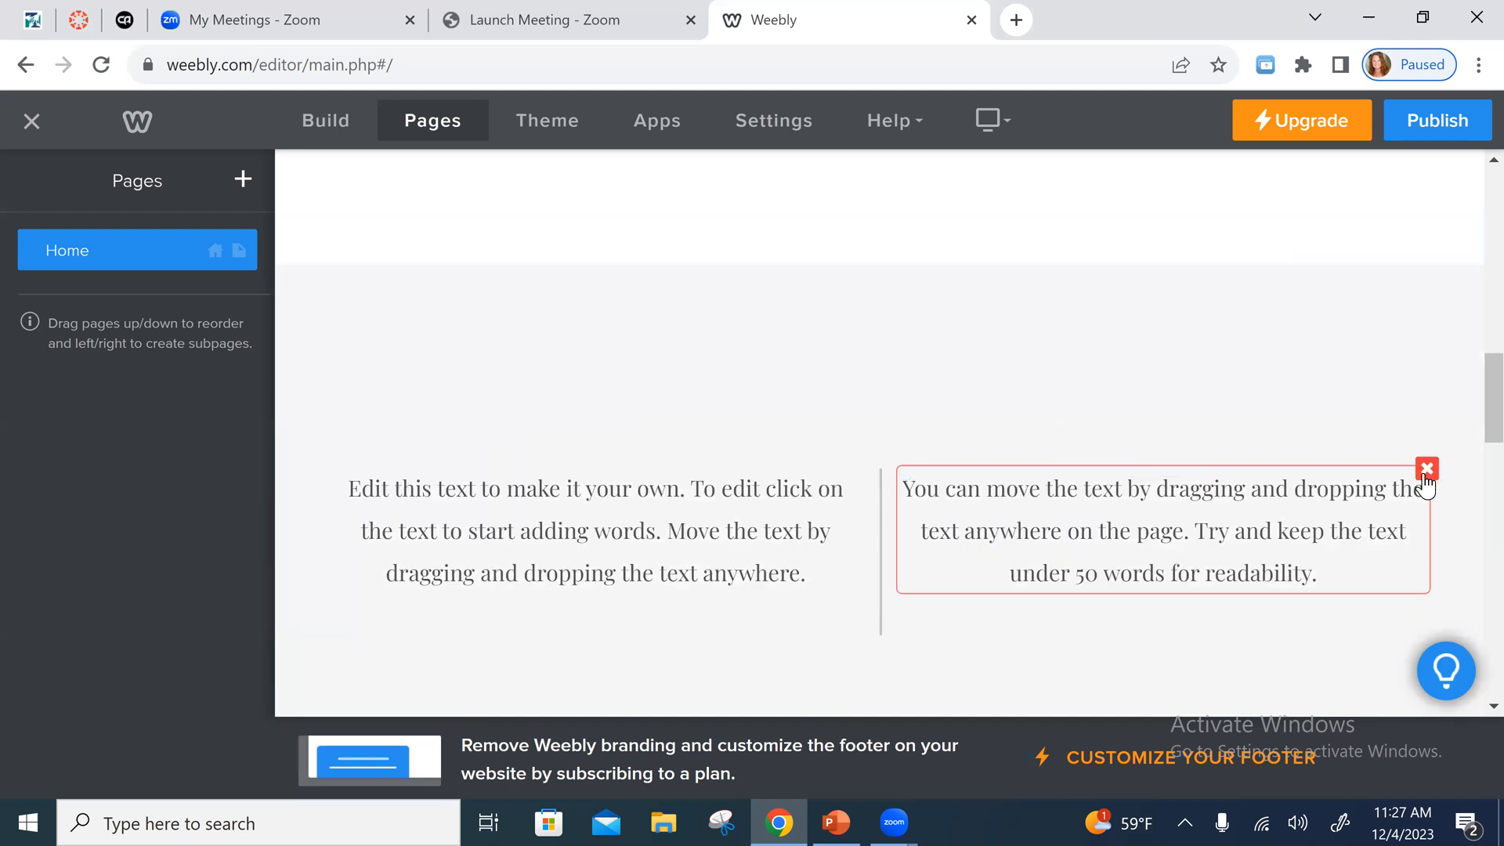
pyautogui.click(1425, 474)
pyautogui.click(1377, 420)
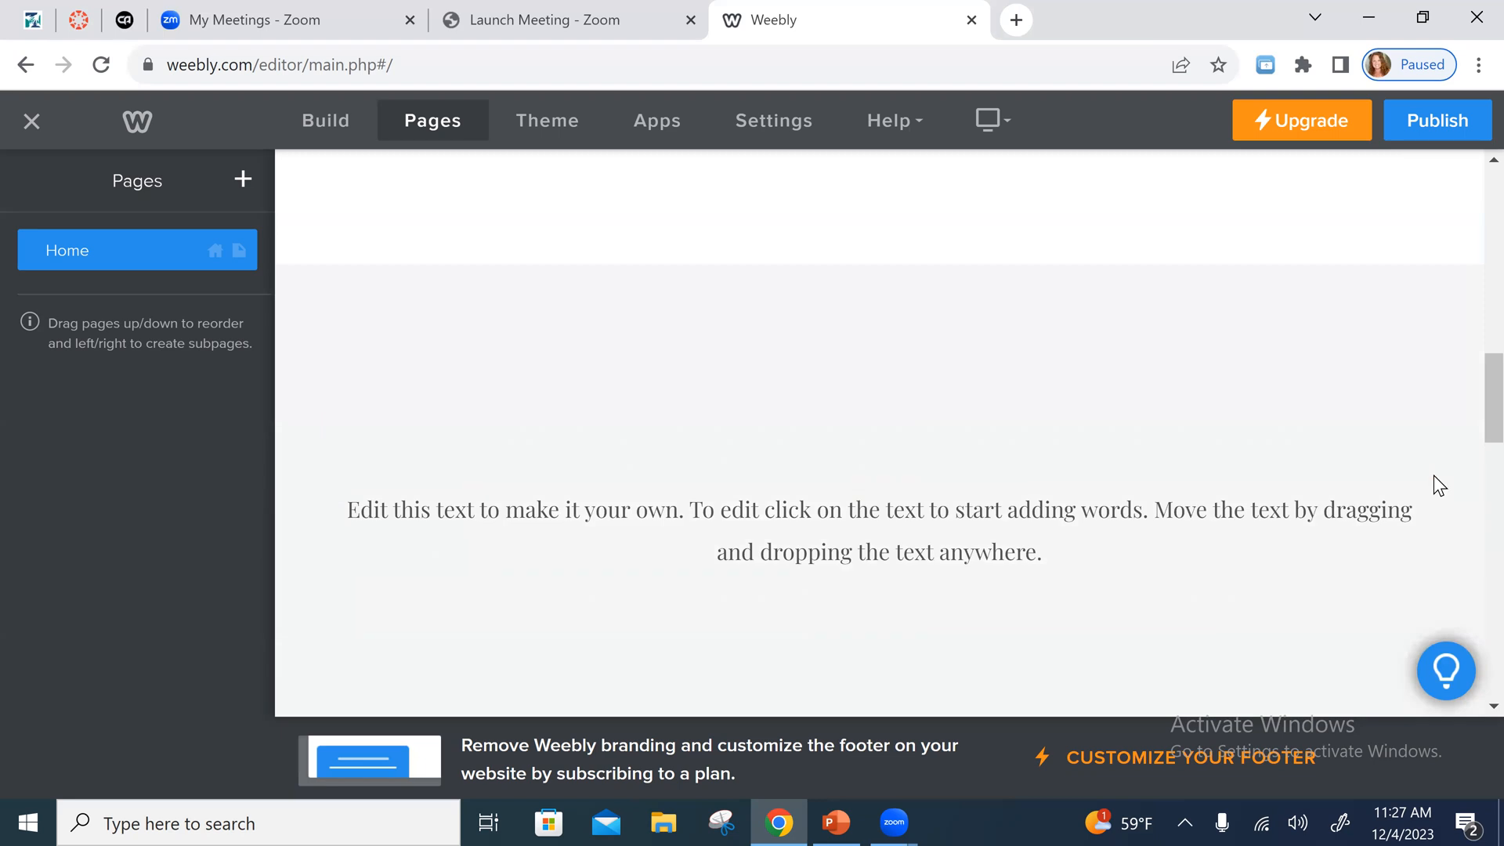
pyautogui.click(1427, 490)
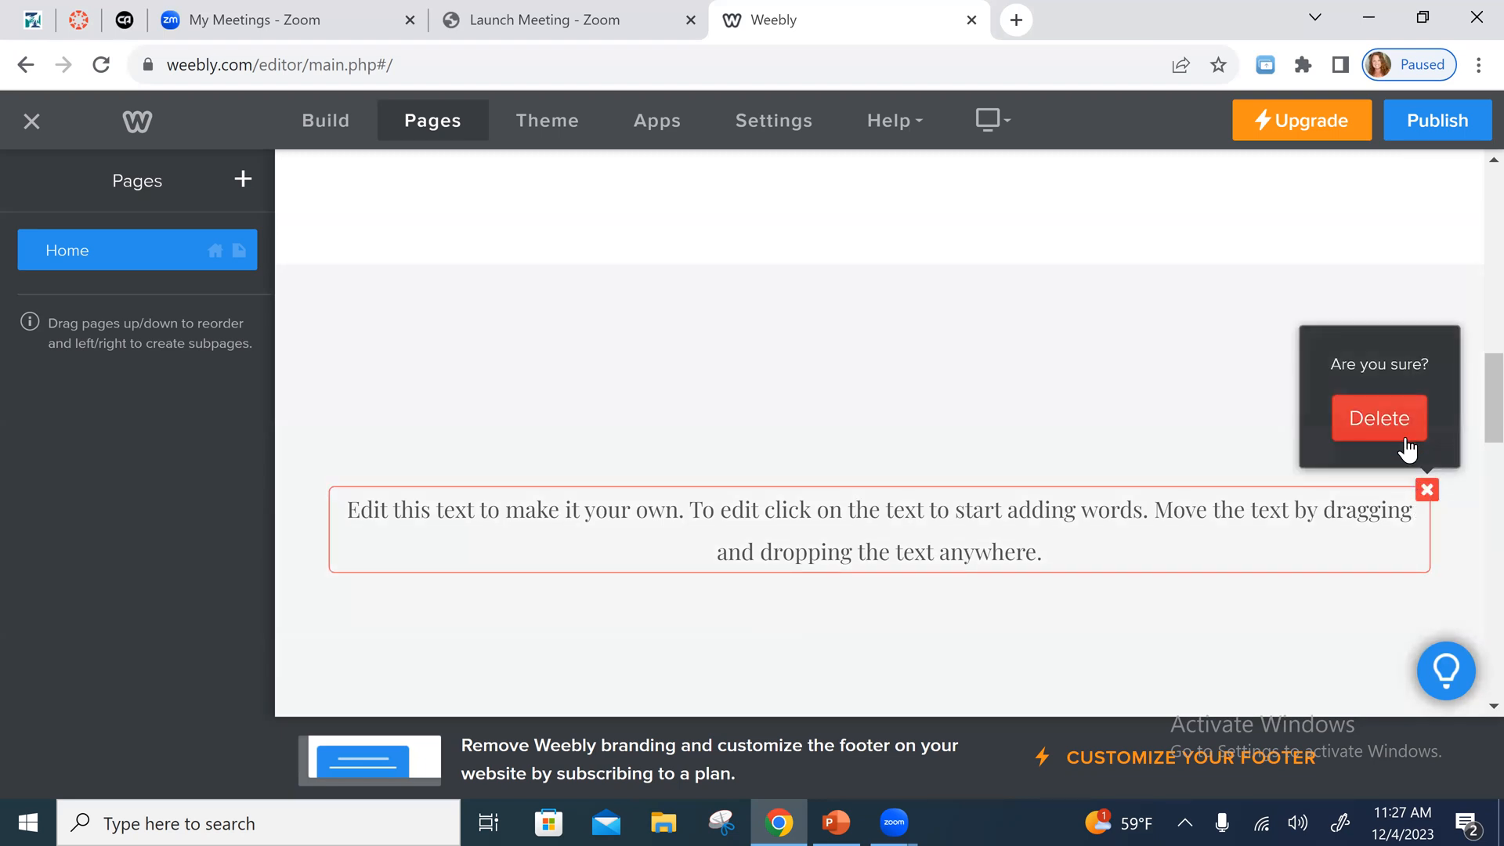
pyautogui.click(1403, 435)
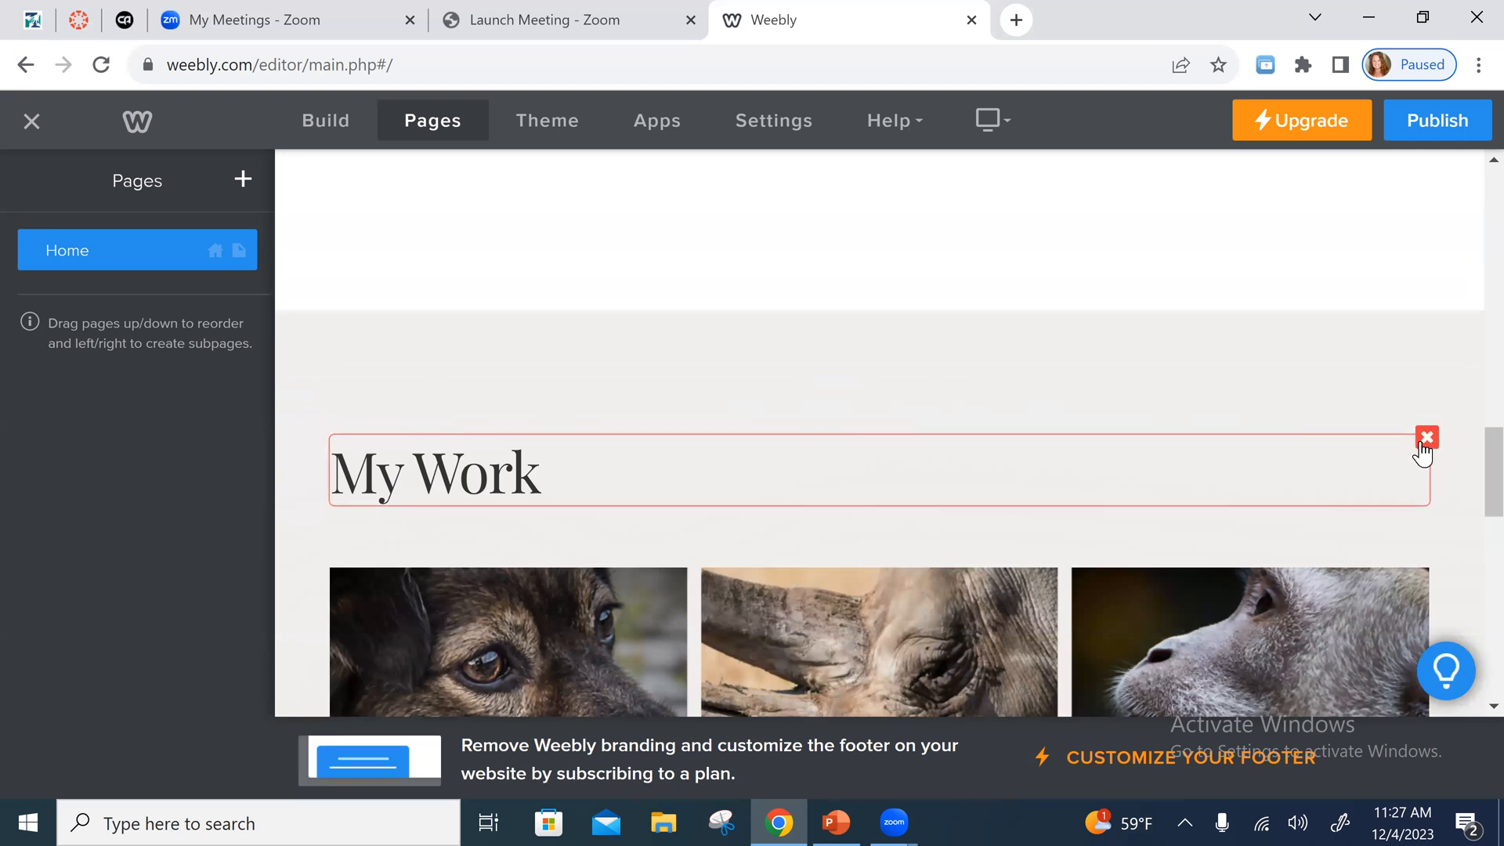
# - Delete the "My Work" heading above the animal photos
pyautogui.click(1426, 437)
pyautogui.click(1415, 382)
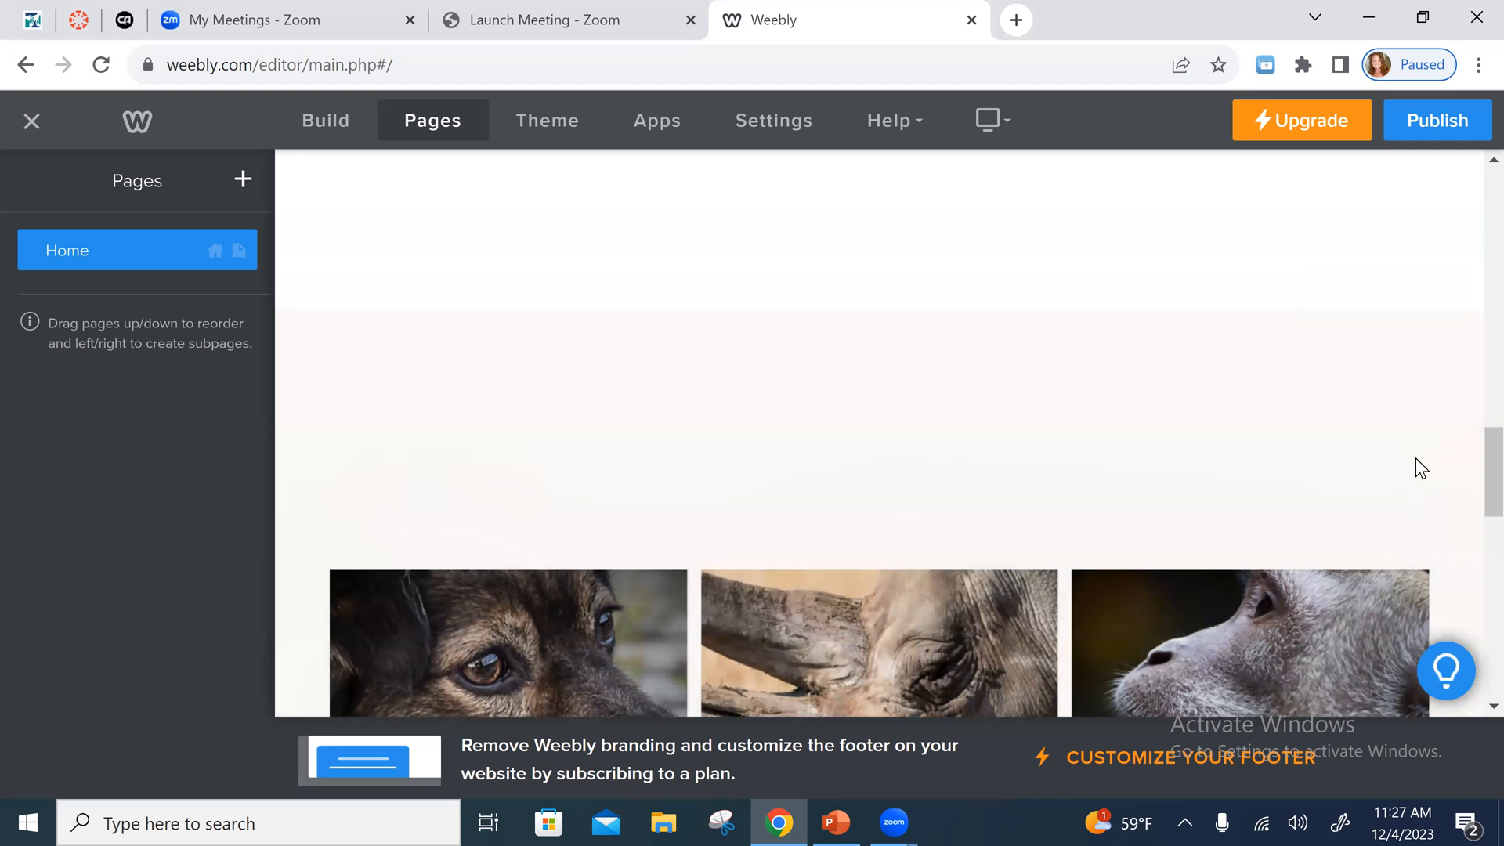
# - Delete the monkey photo and the spacer above the row of animal photos
pyautogui.scroll(-1, 1416, 468)
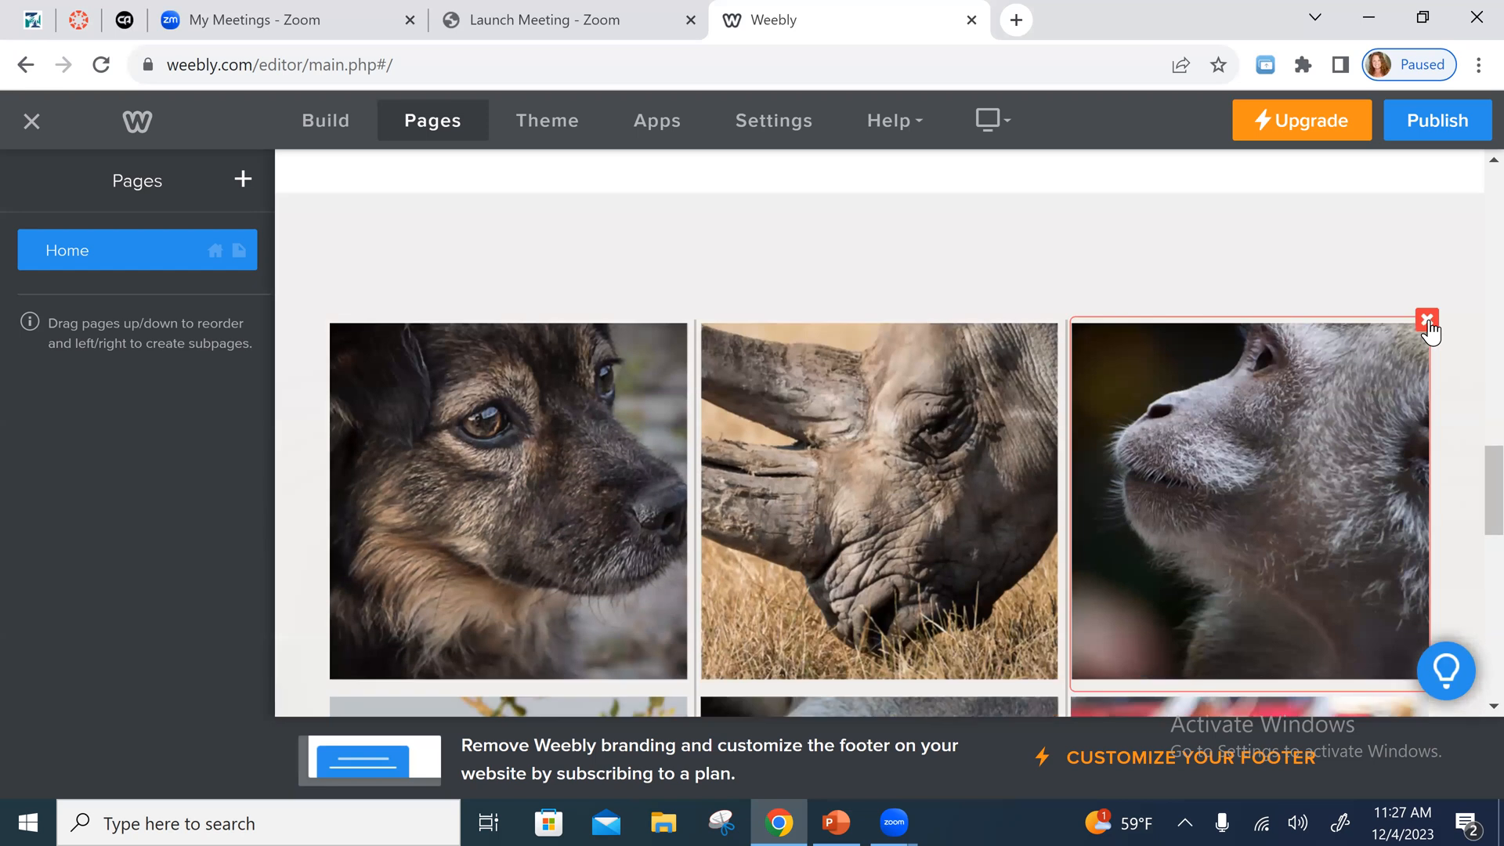
pyautogui.click(1427, 321)
pyautogui.click(1383, 249)
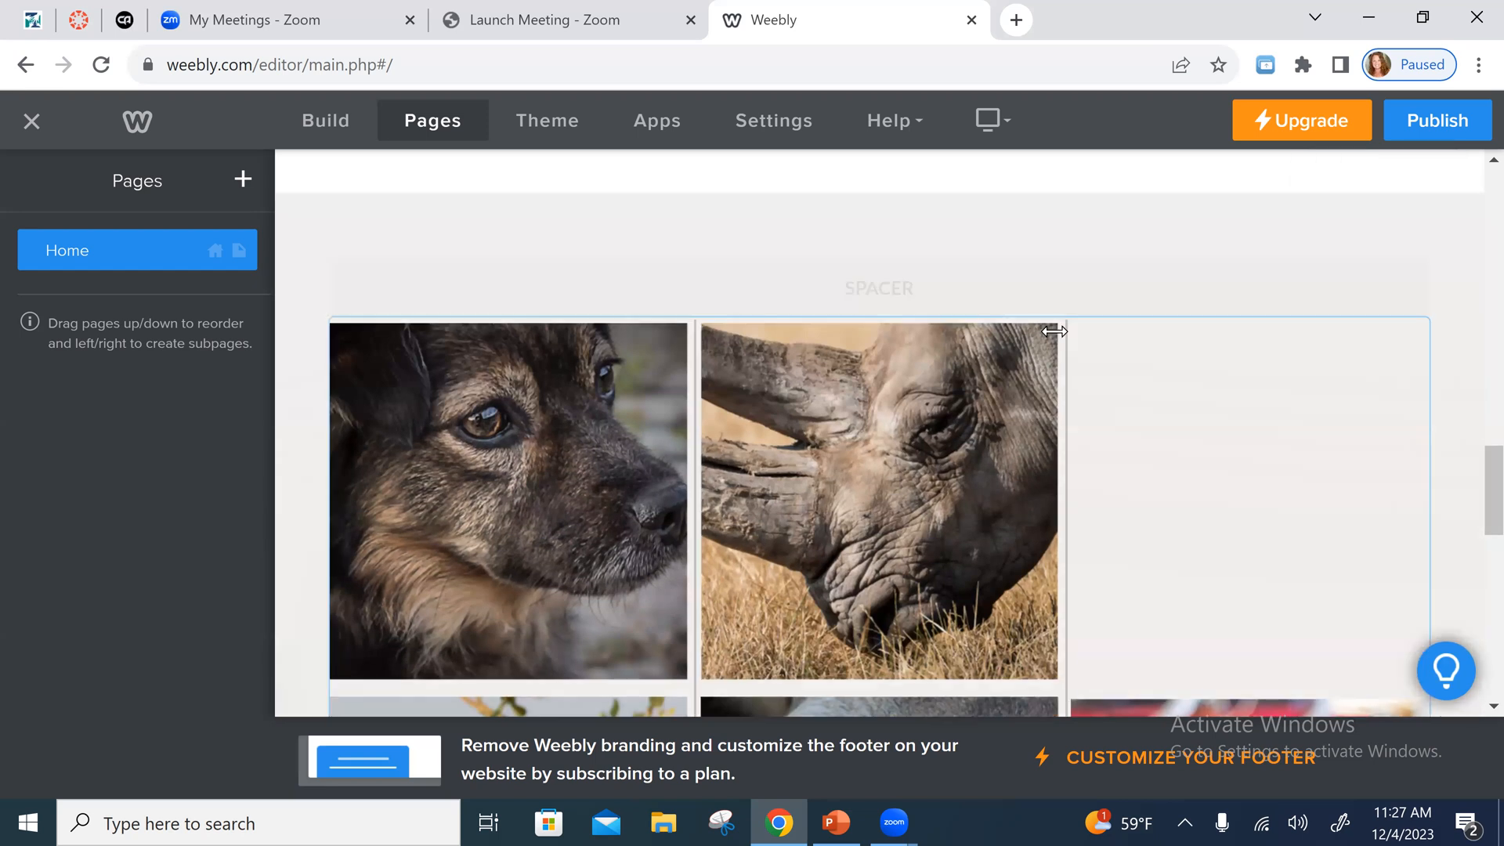
pyautogui.click(1057, 321)
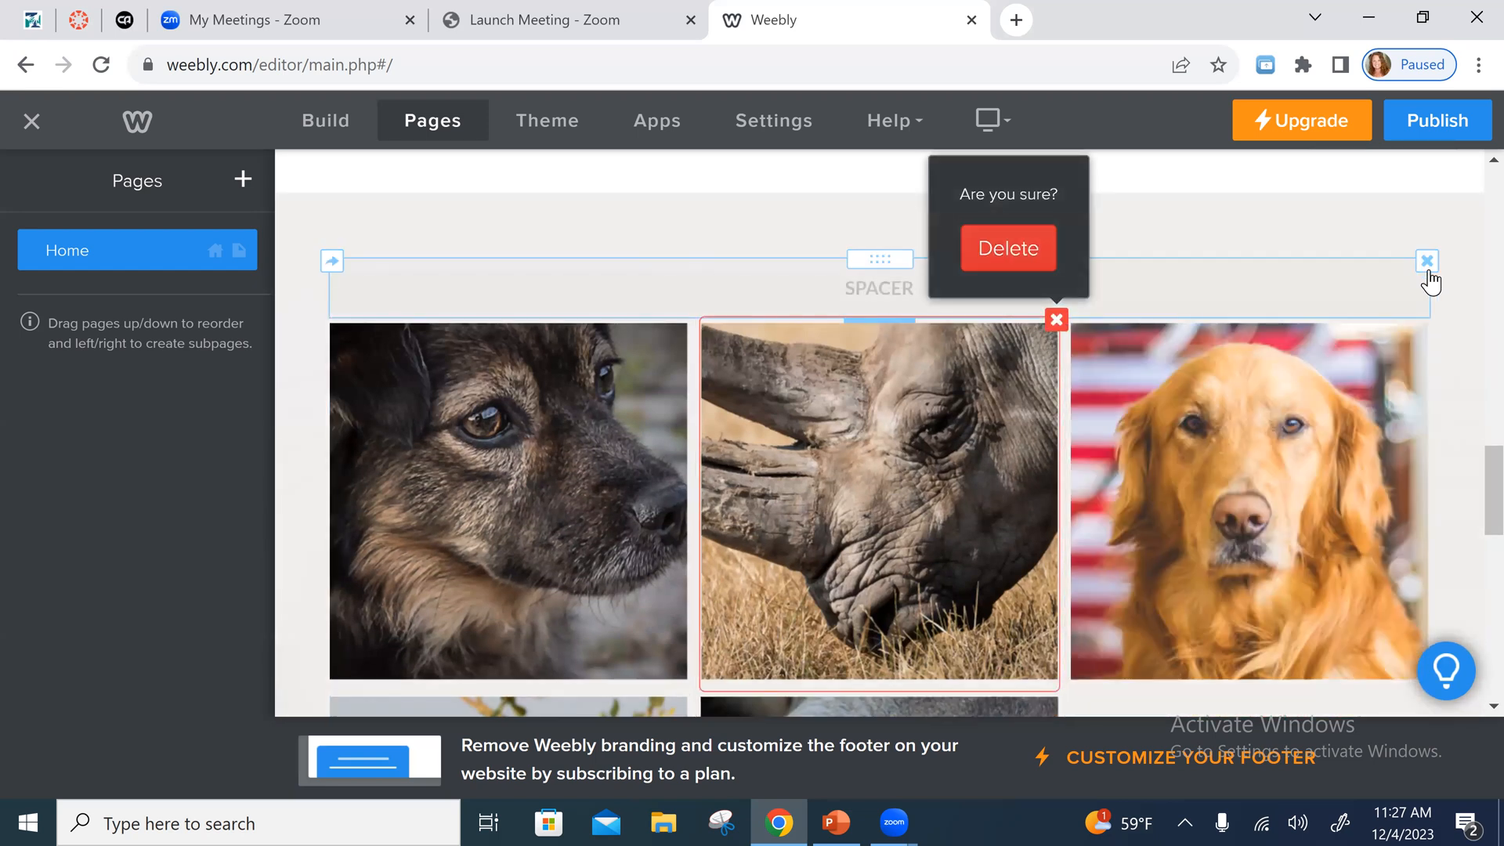
pyautogui.click(1427, 261)
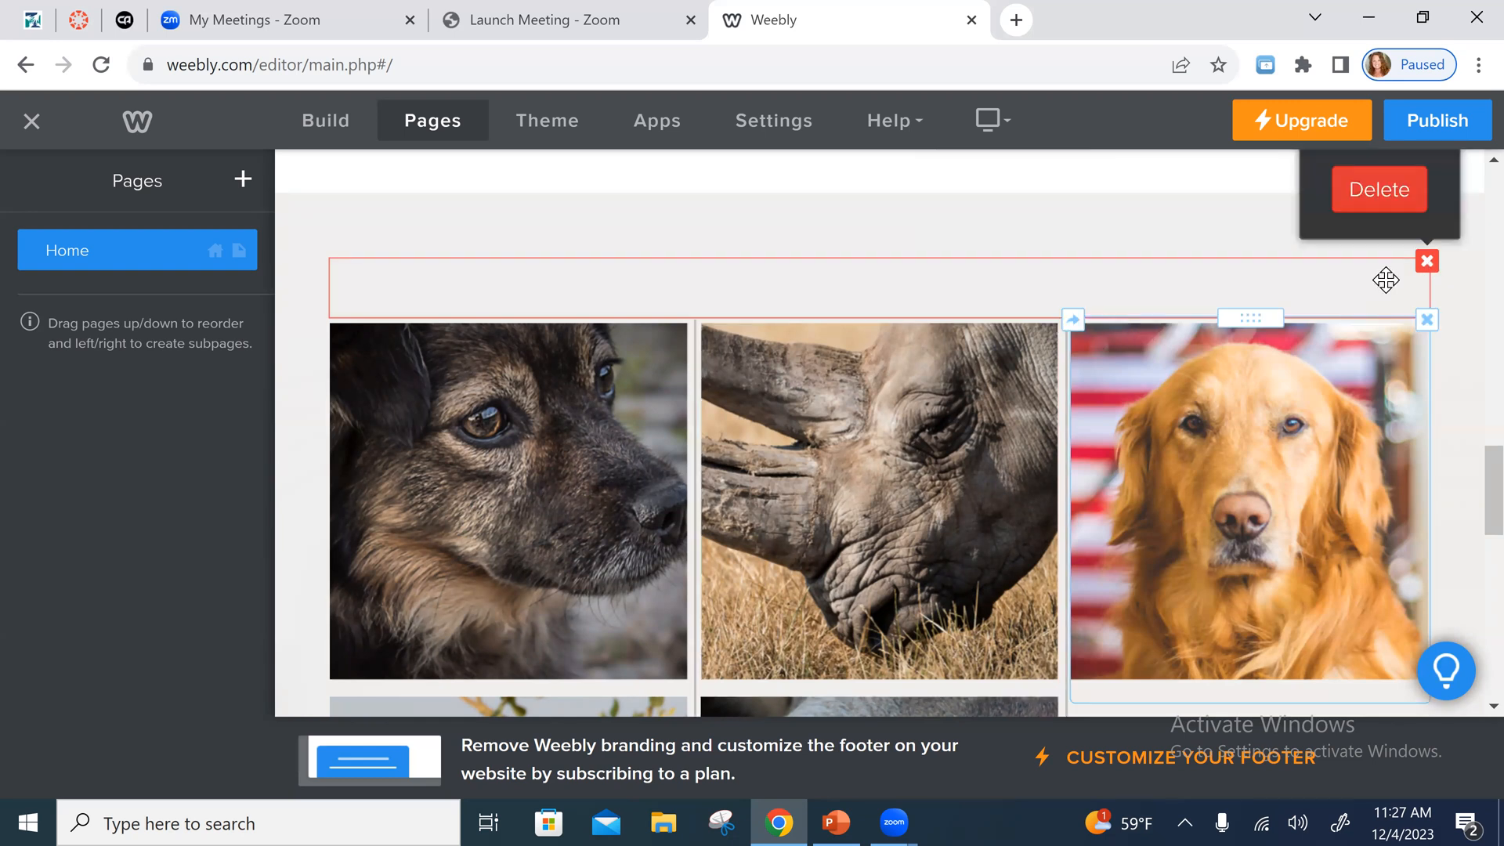
pyautogui.click(1401, 200)
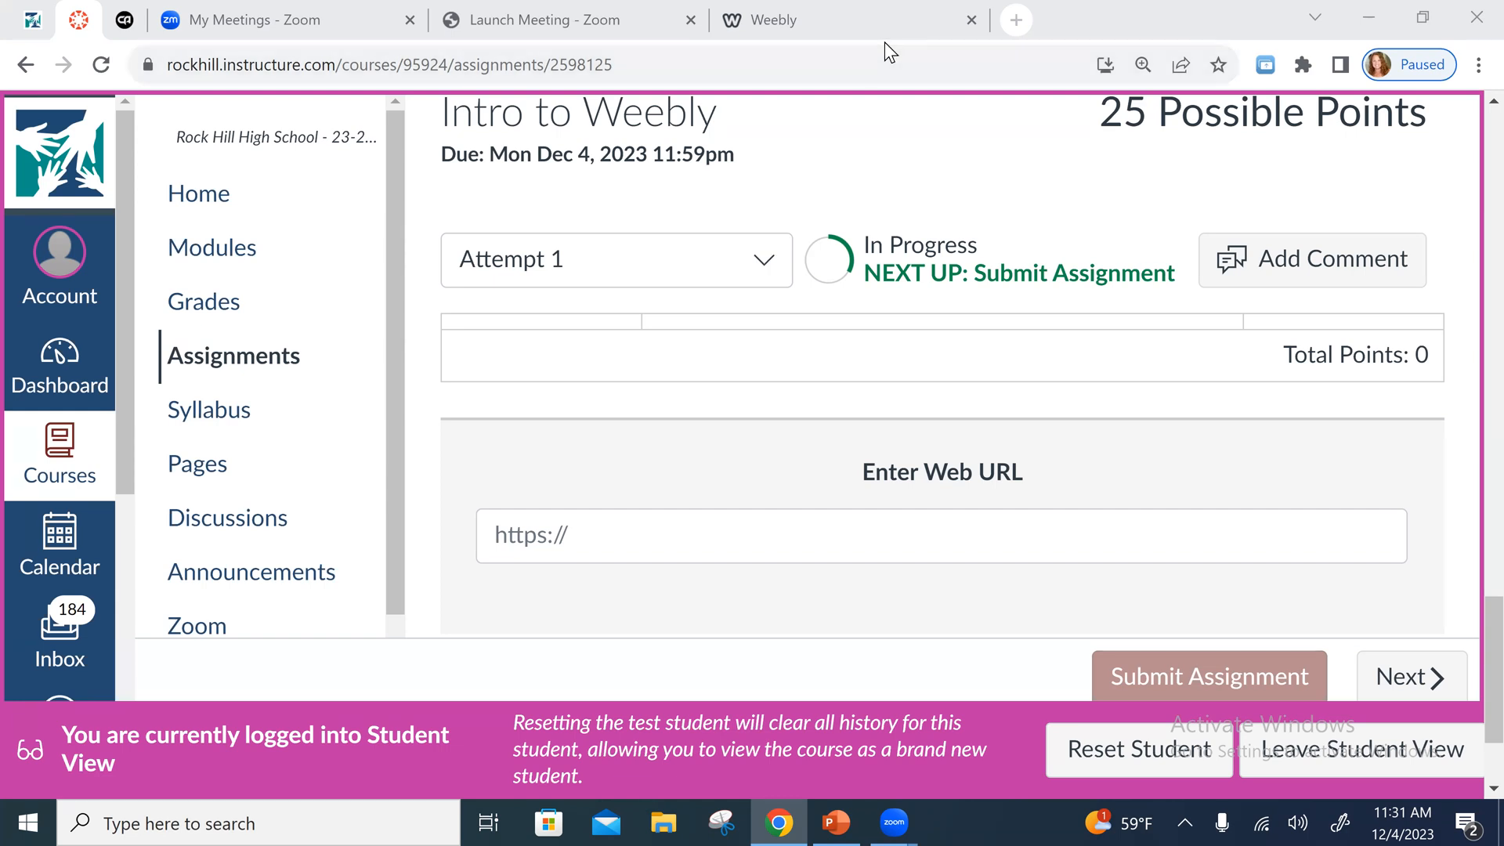
# - Switch back to the Weebly editor, publish the site and copy the published web address
pyautogui.click(841, 41)
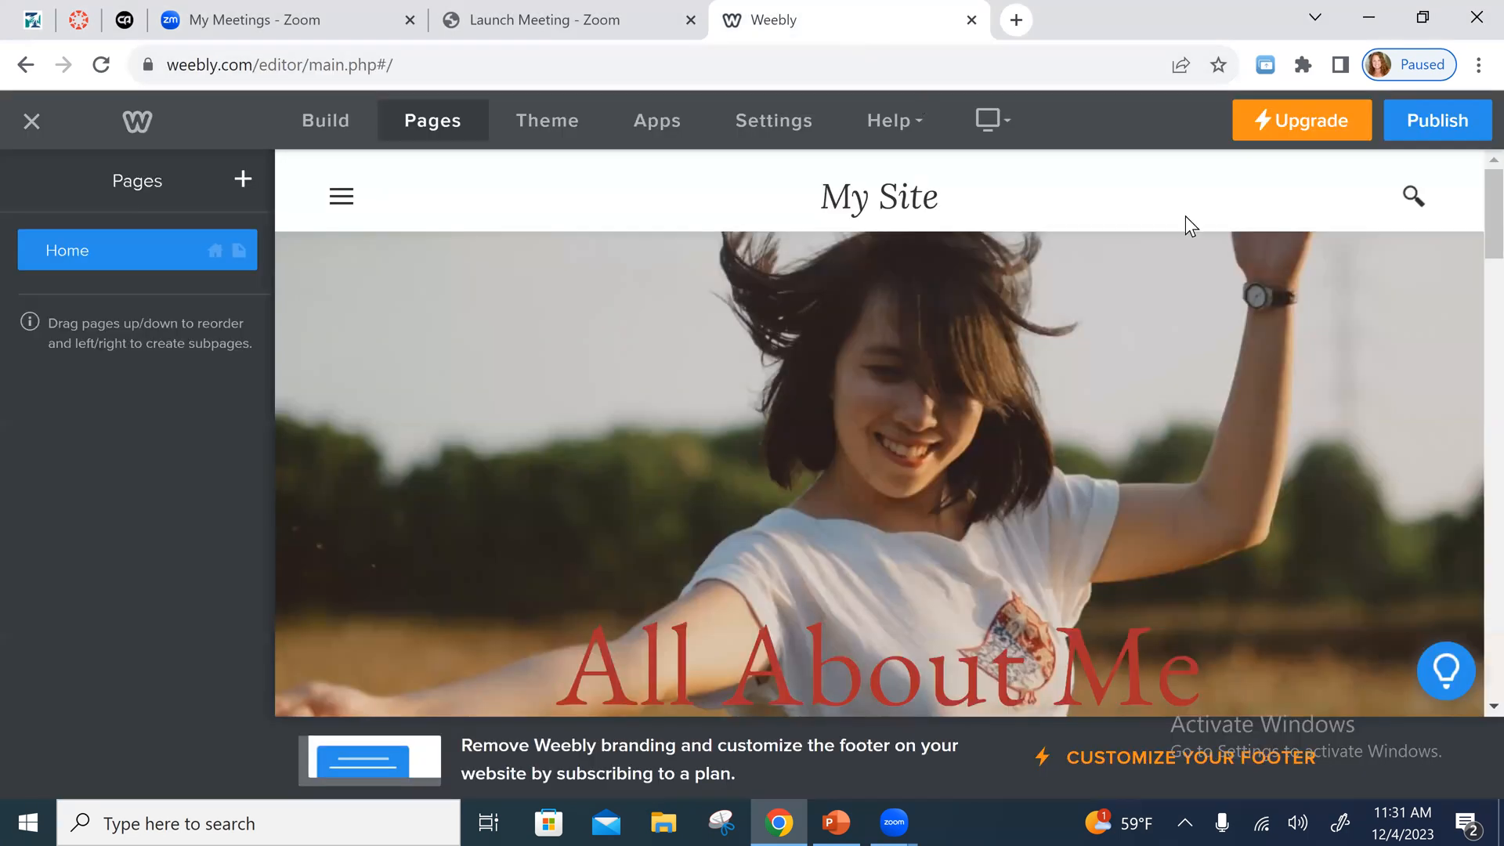
pyautogui.click(1453, 122)
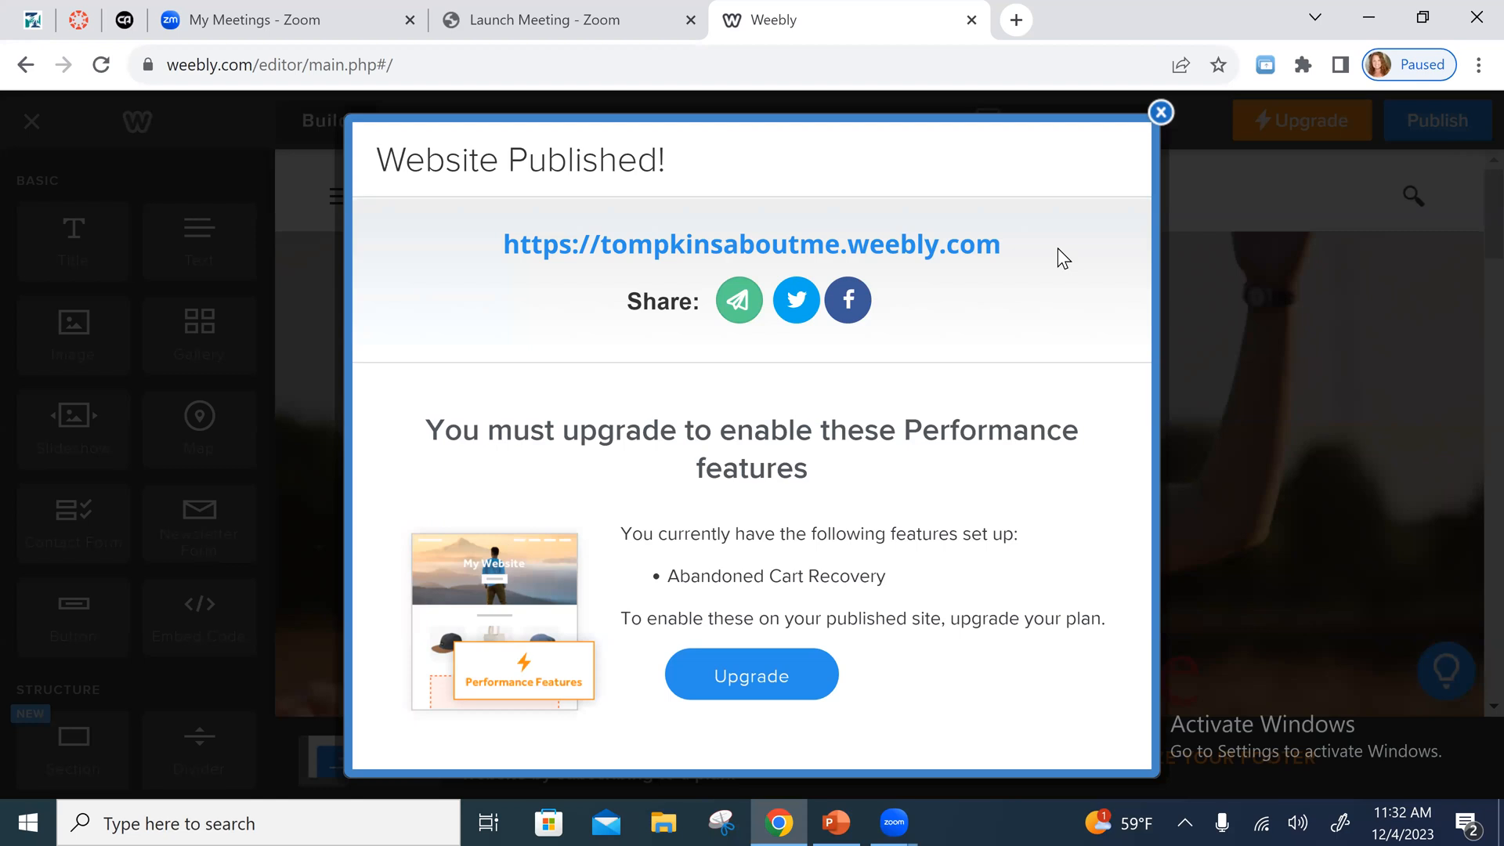
pyautogui.moveTo(1003, 244); pyautogui.dragTo(492, 249)
pyautogui.hotkey('ctrl', 'c')
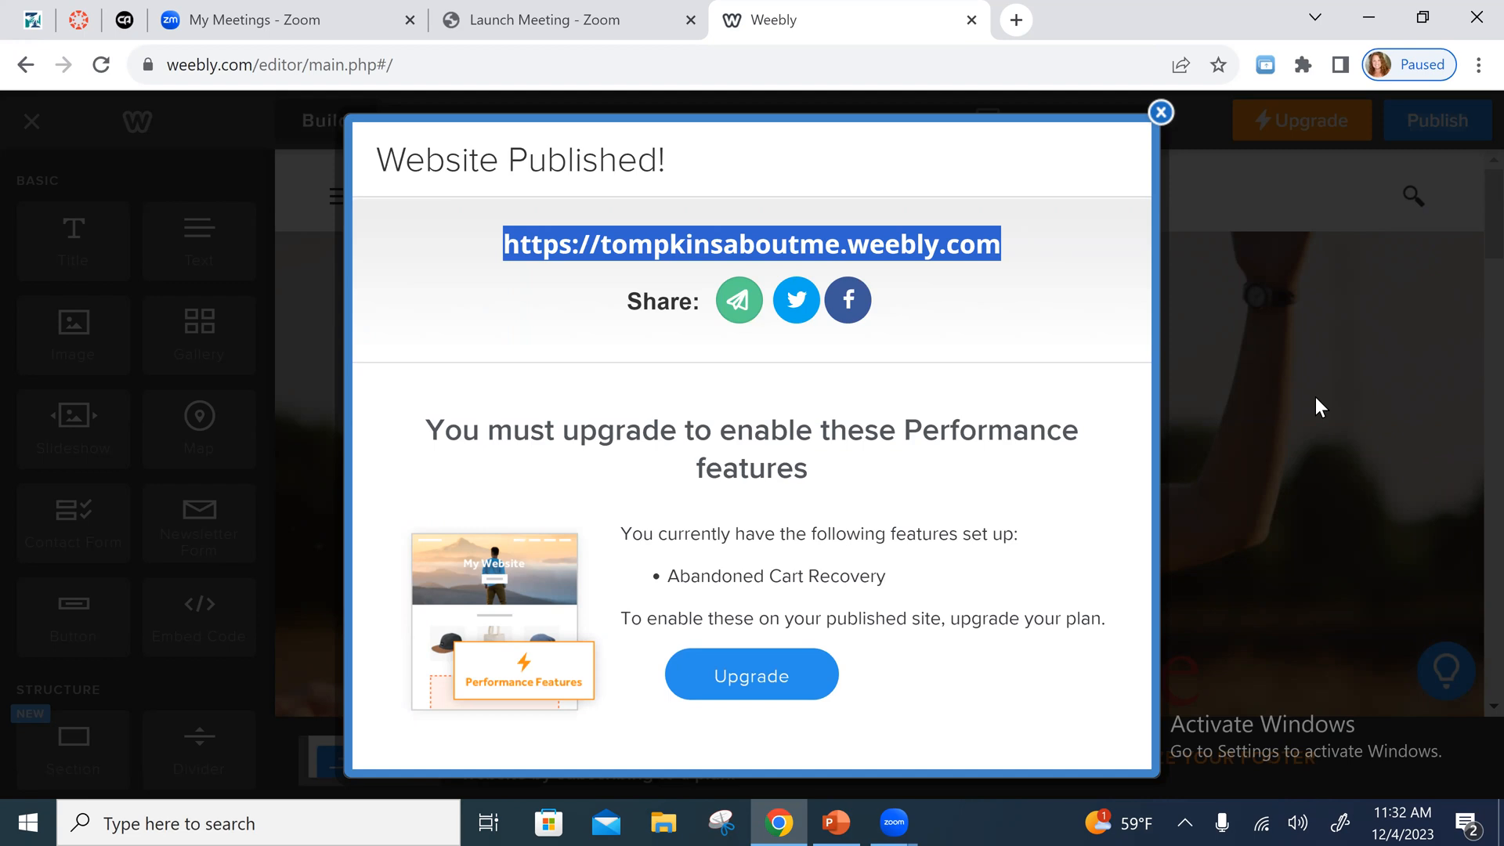
pyautogui.click(1100, 821)
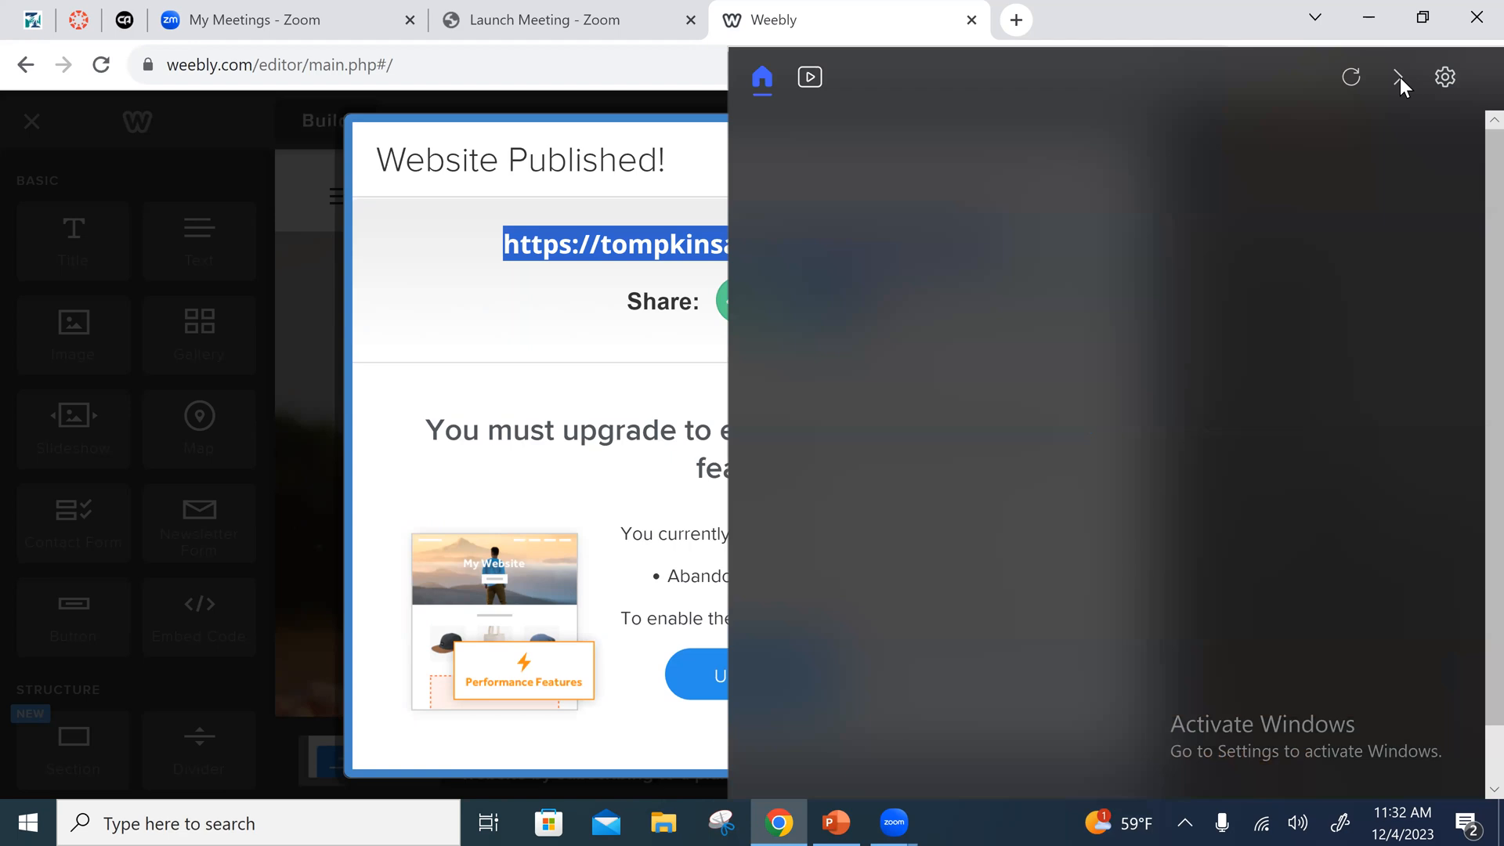
pyautogui.click(1400, 78)
pyautogui.click(1401, 77)
pyautogui.click(1467, 167)
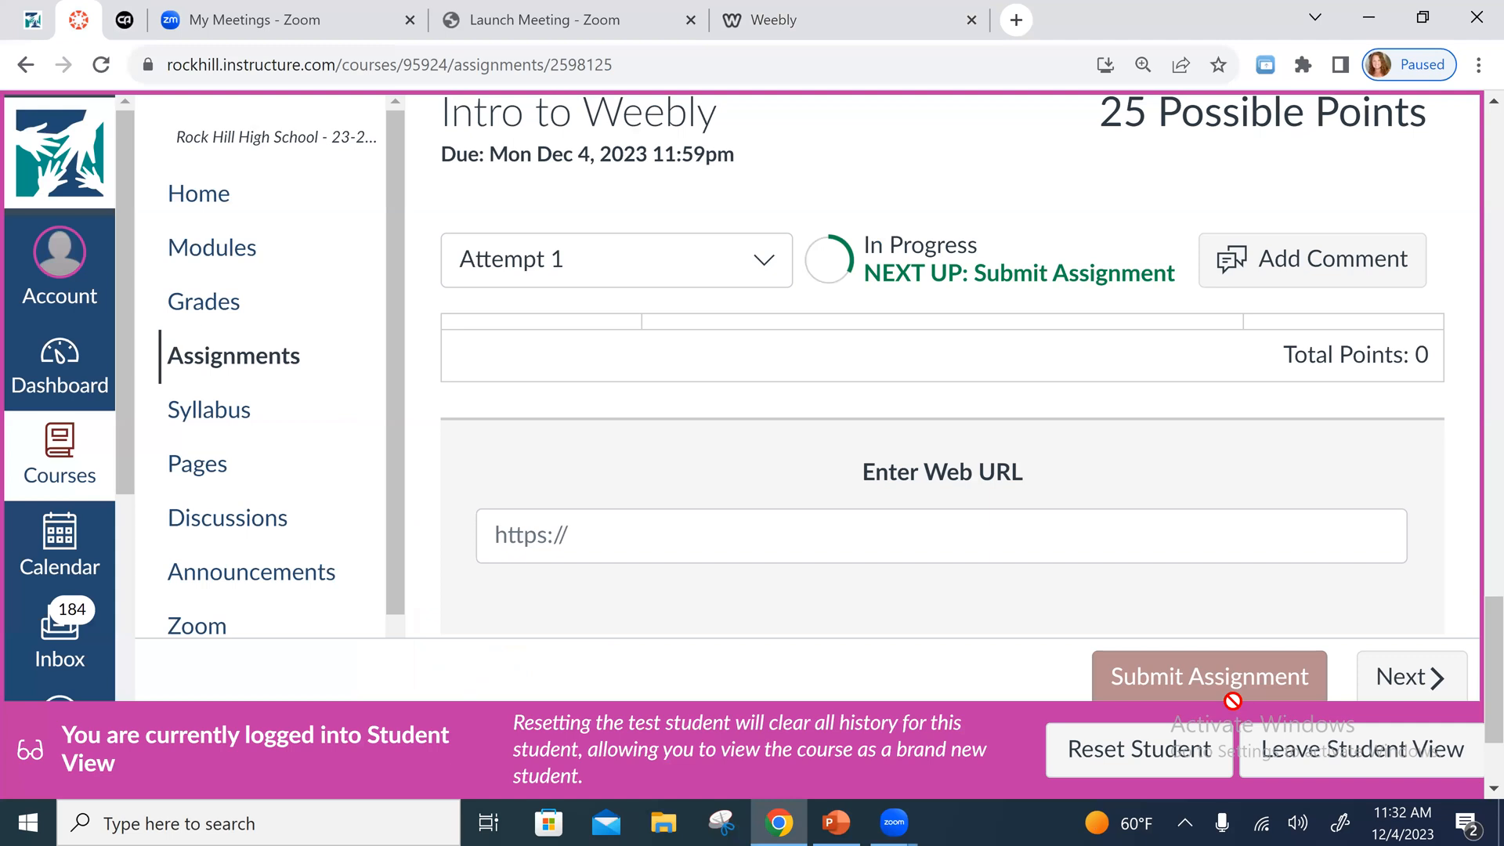
# - Switch to the Intro to Weebly assignment in Canvas and paste the published site's address as the web URL
pyautogui.click(79, 20)
pyautogui.click(549, 541)
pyautogui.hotkey('ctrl', 'v')
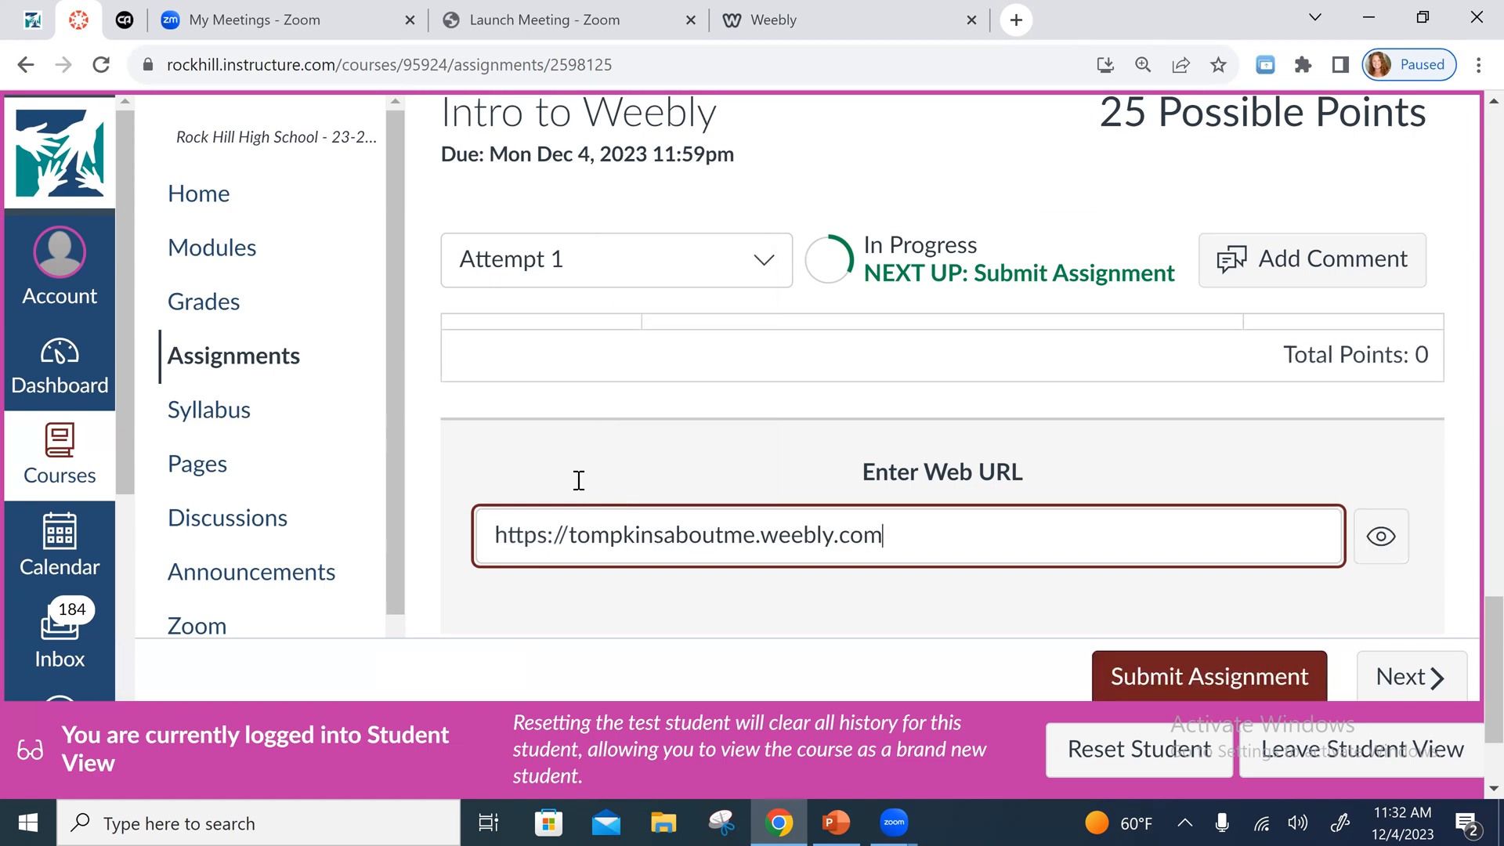
pyautogui.scroll(-2, 1309, 628)
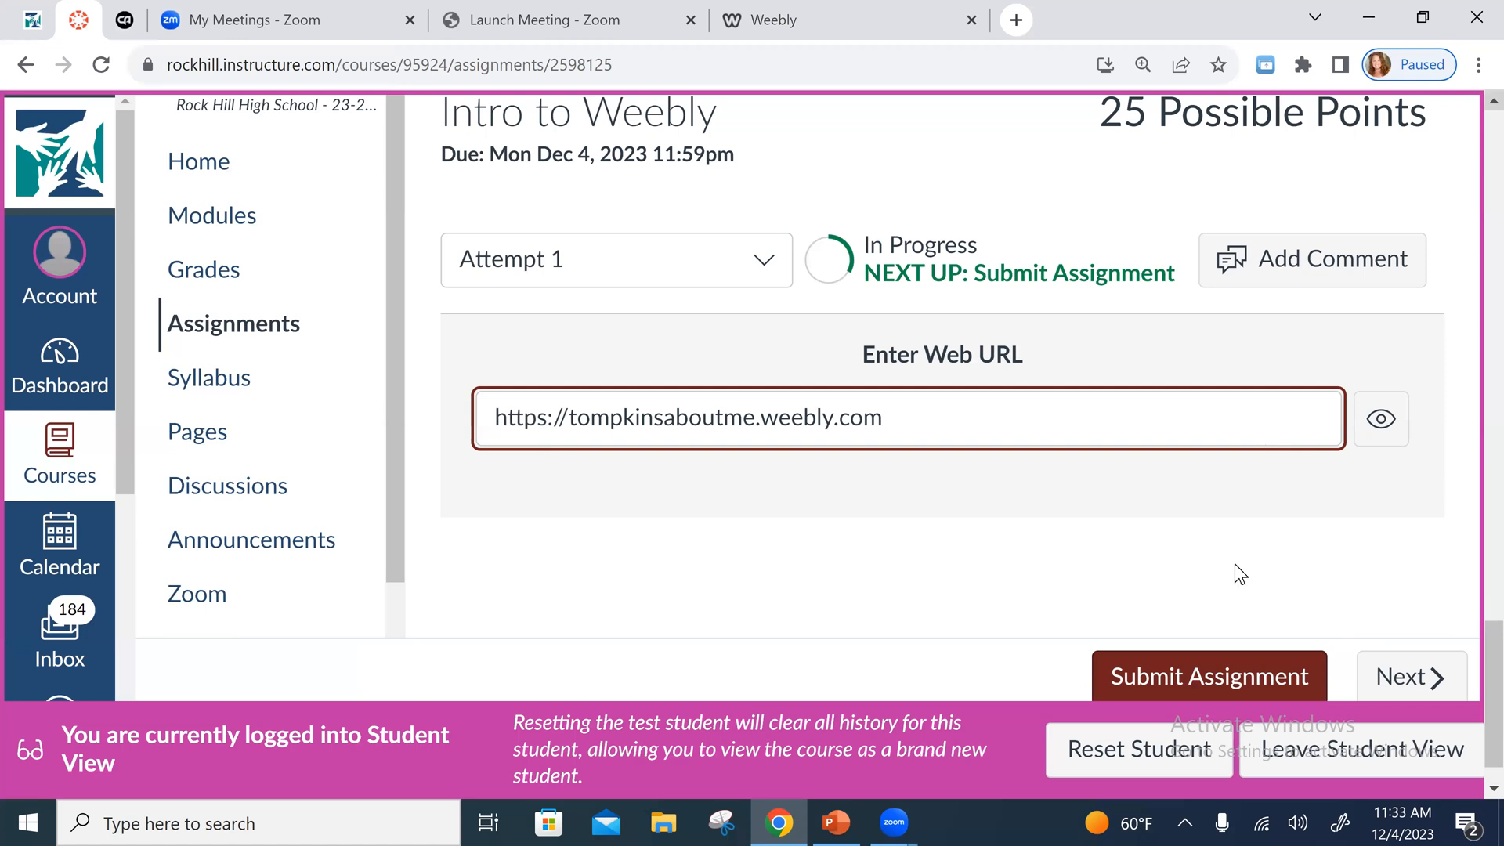
# - Leave Student View and open the Intro to Weebly submissions in SpeedGrader
pyautogui.click(1377, 749)
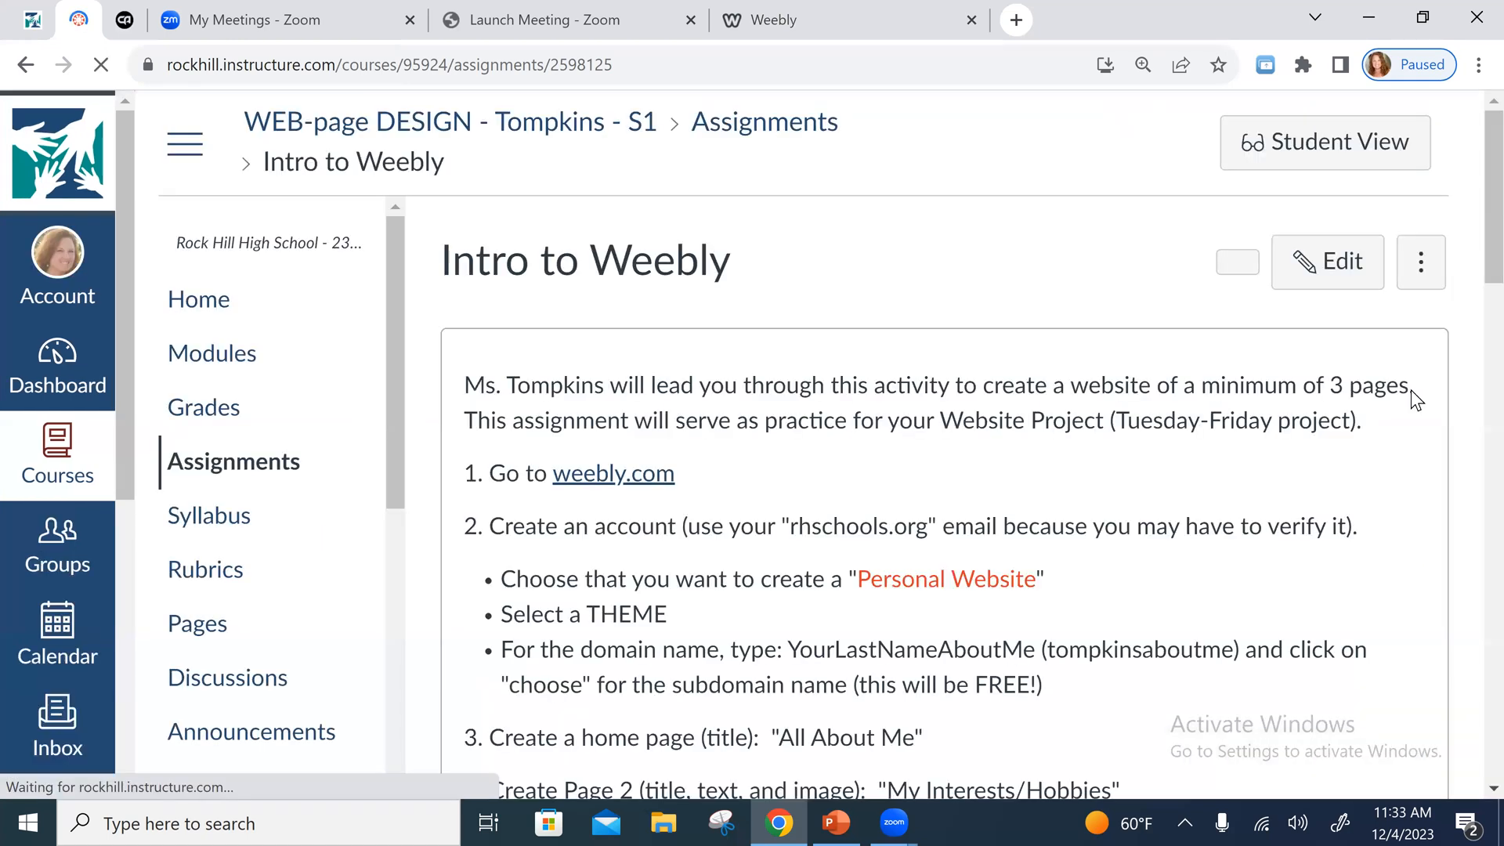
pyautogui.scroll(-6, 1151, 604)
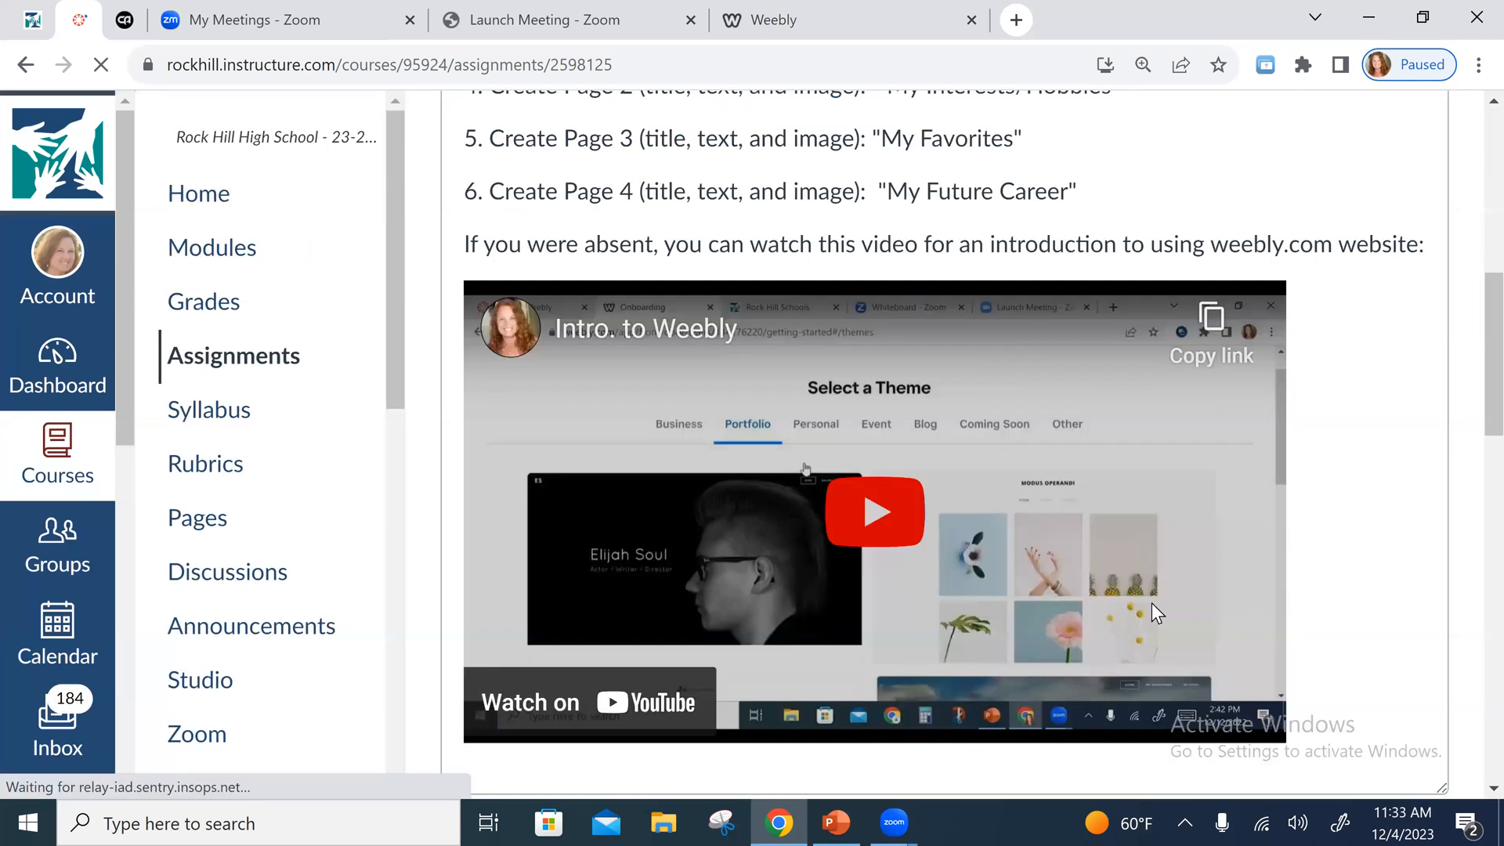
pyautogui.scroll(-15, 1280, 629)
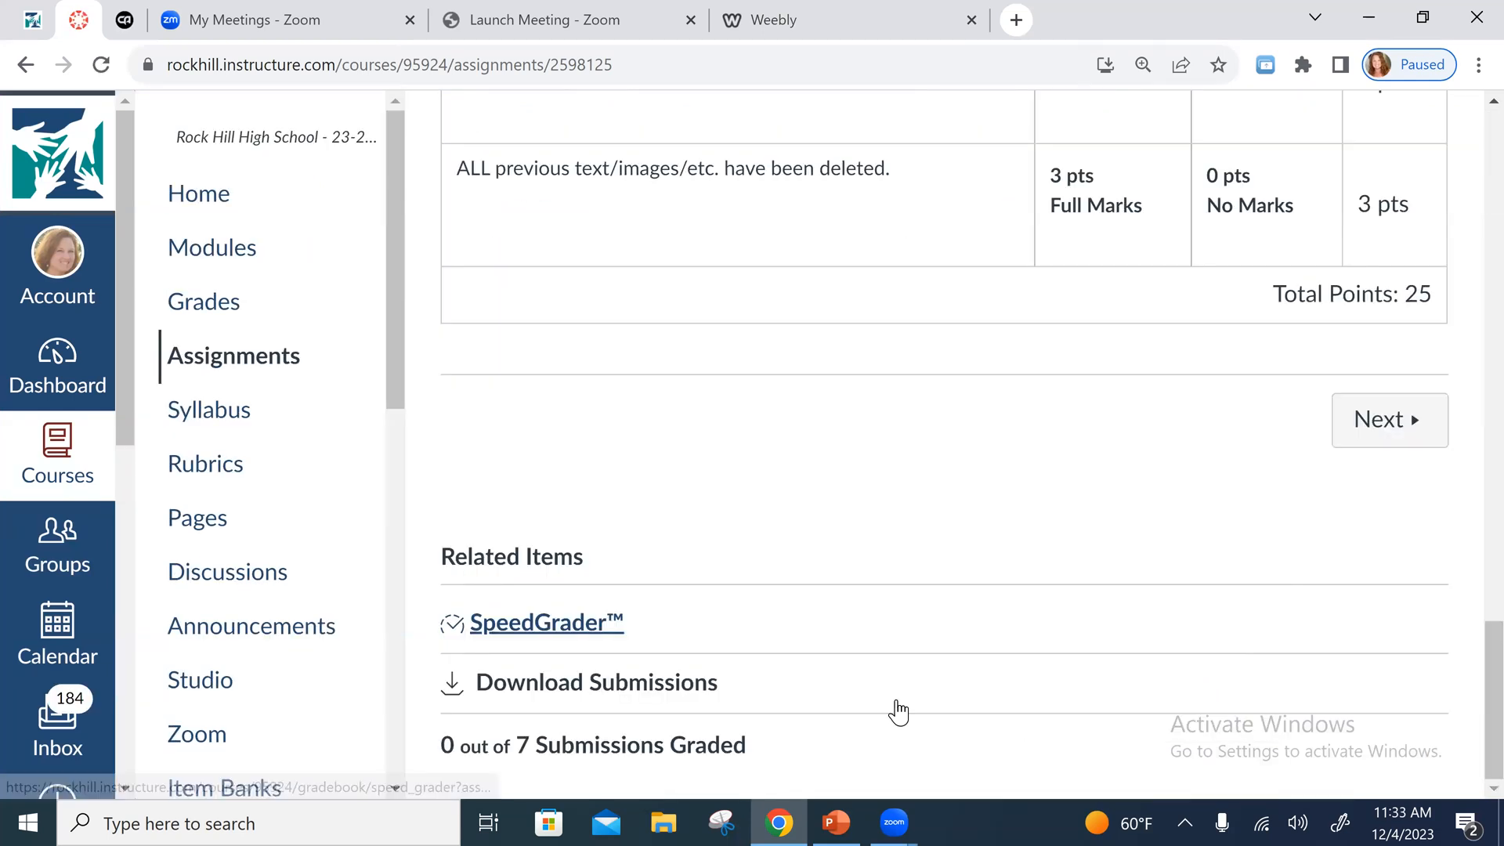
pyautogui.click(552, 624)
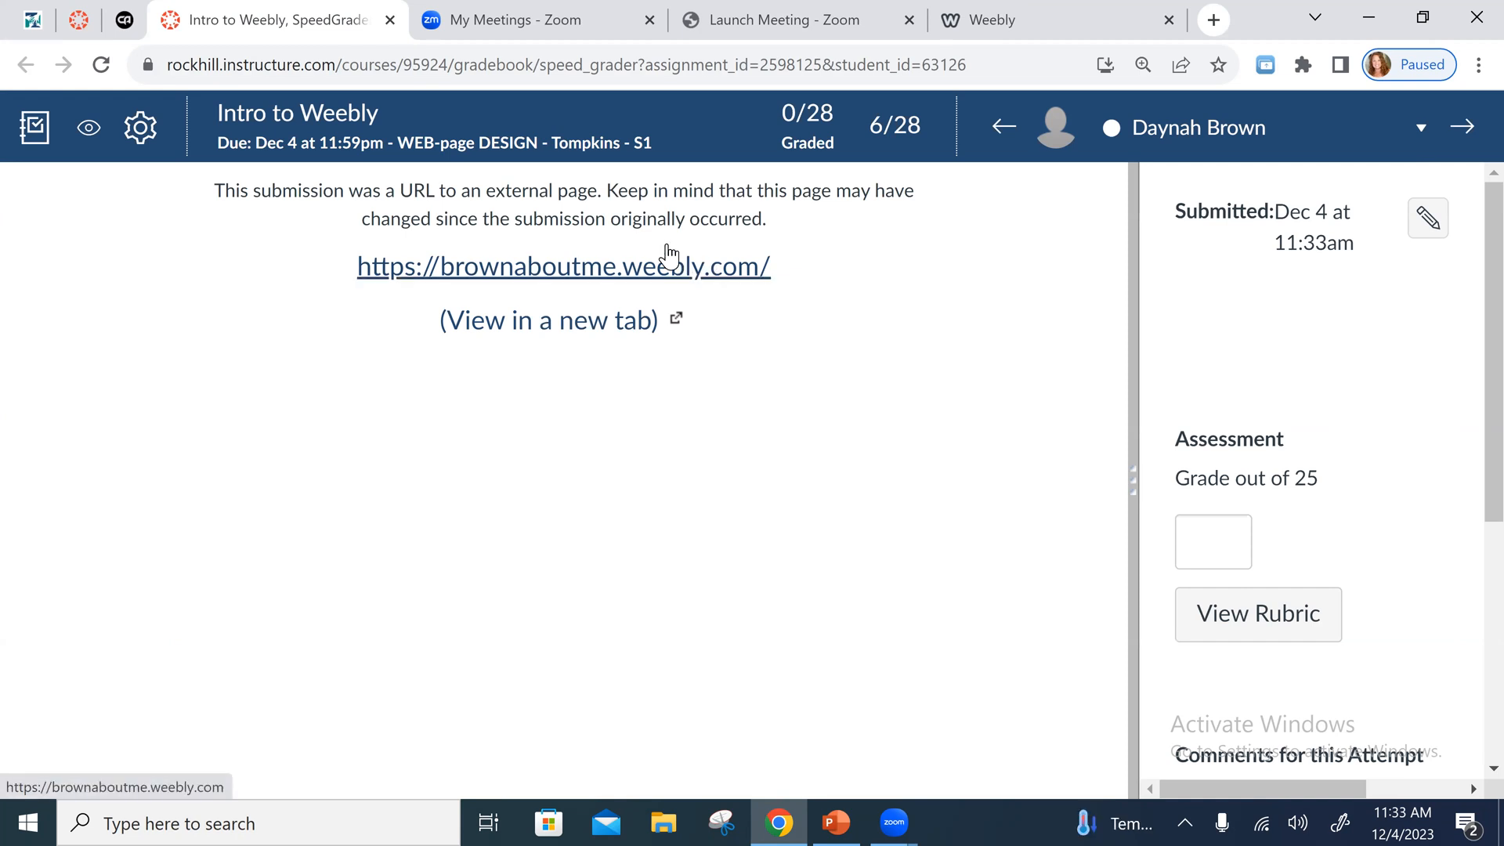
# - Open the student's submitted Weebly site, look down its home page and expand its navigation menu
pyautogui.click(610, 274)
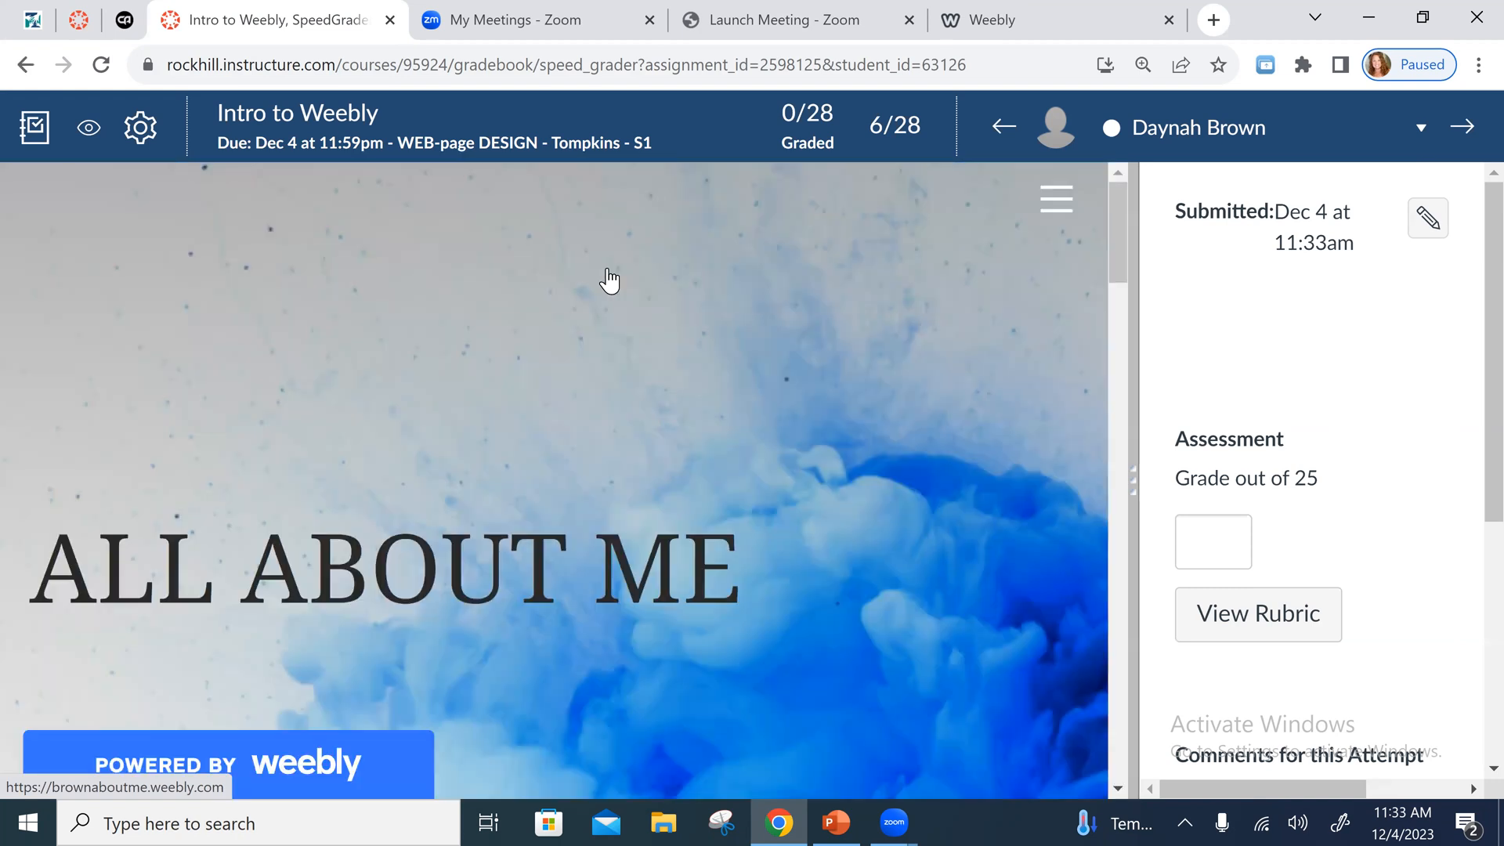
pyautogui.scroll(-2, 610, 279)
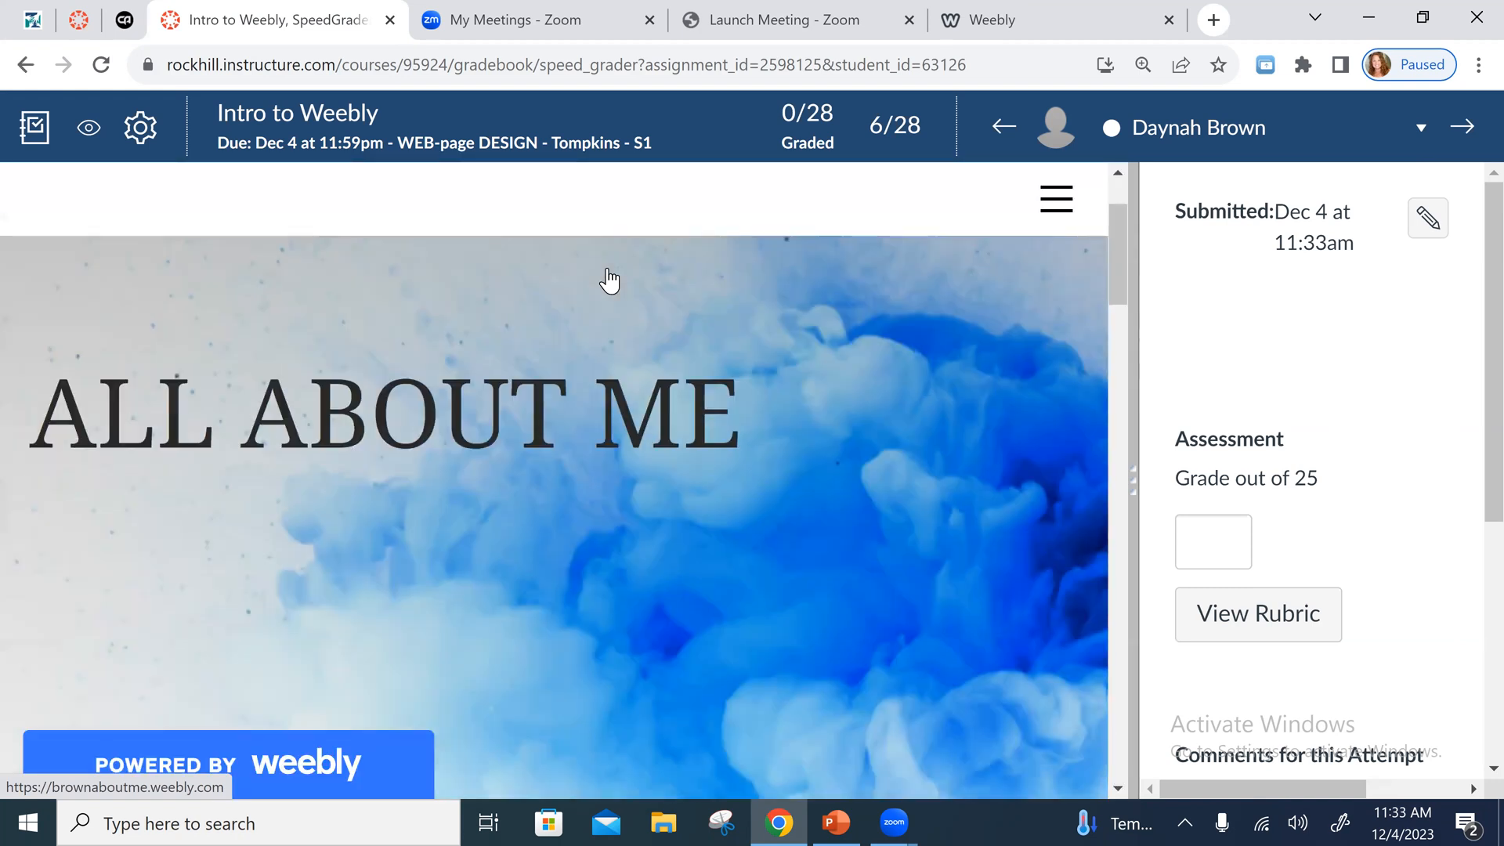
pyautogui.scroll(-3, 529, 533)
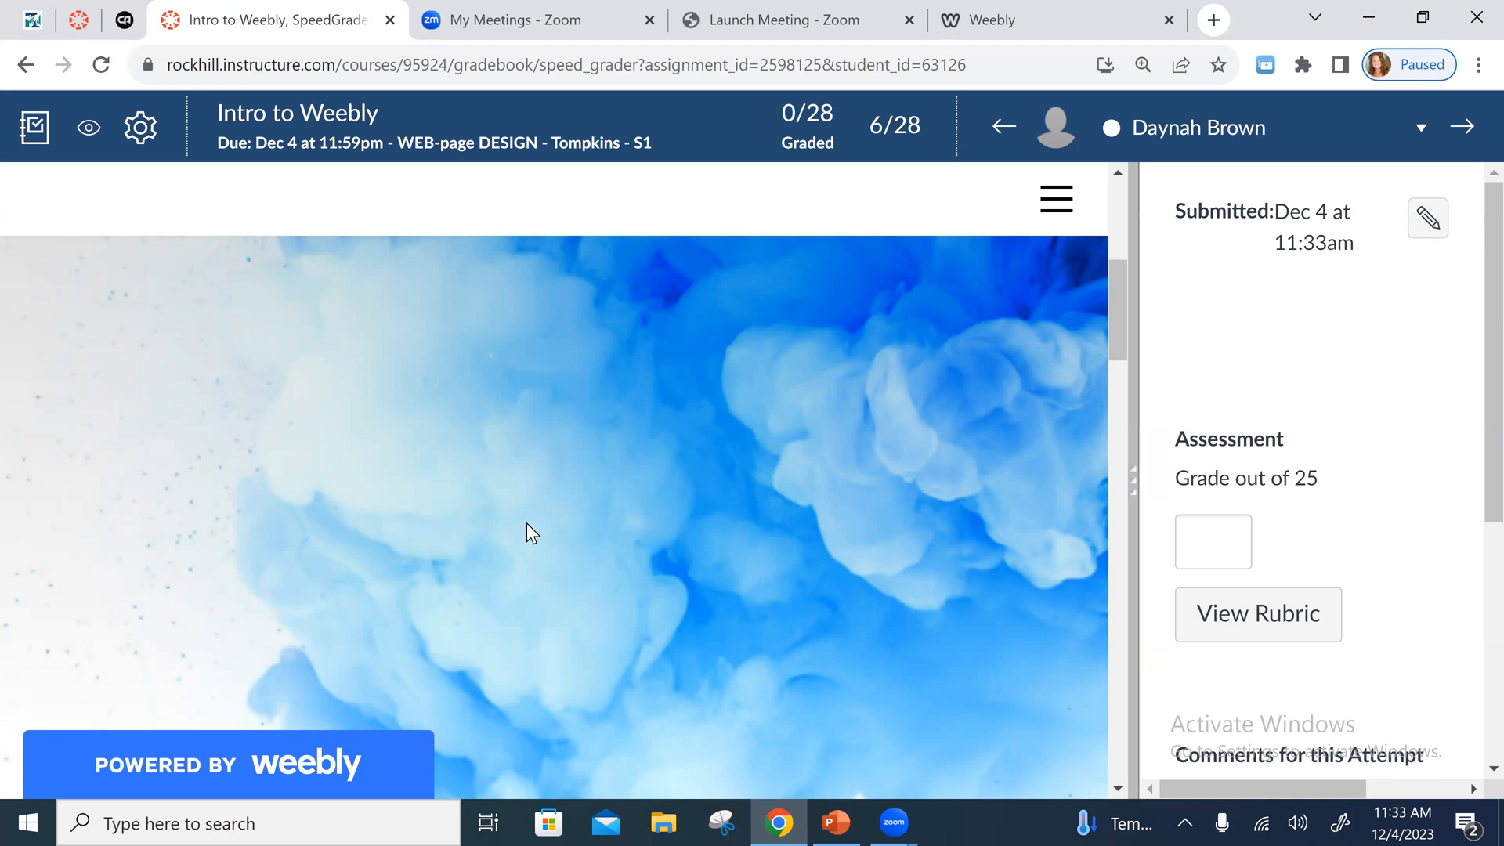
pyautogui.click(1055, 199)
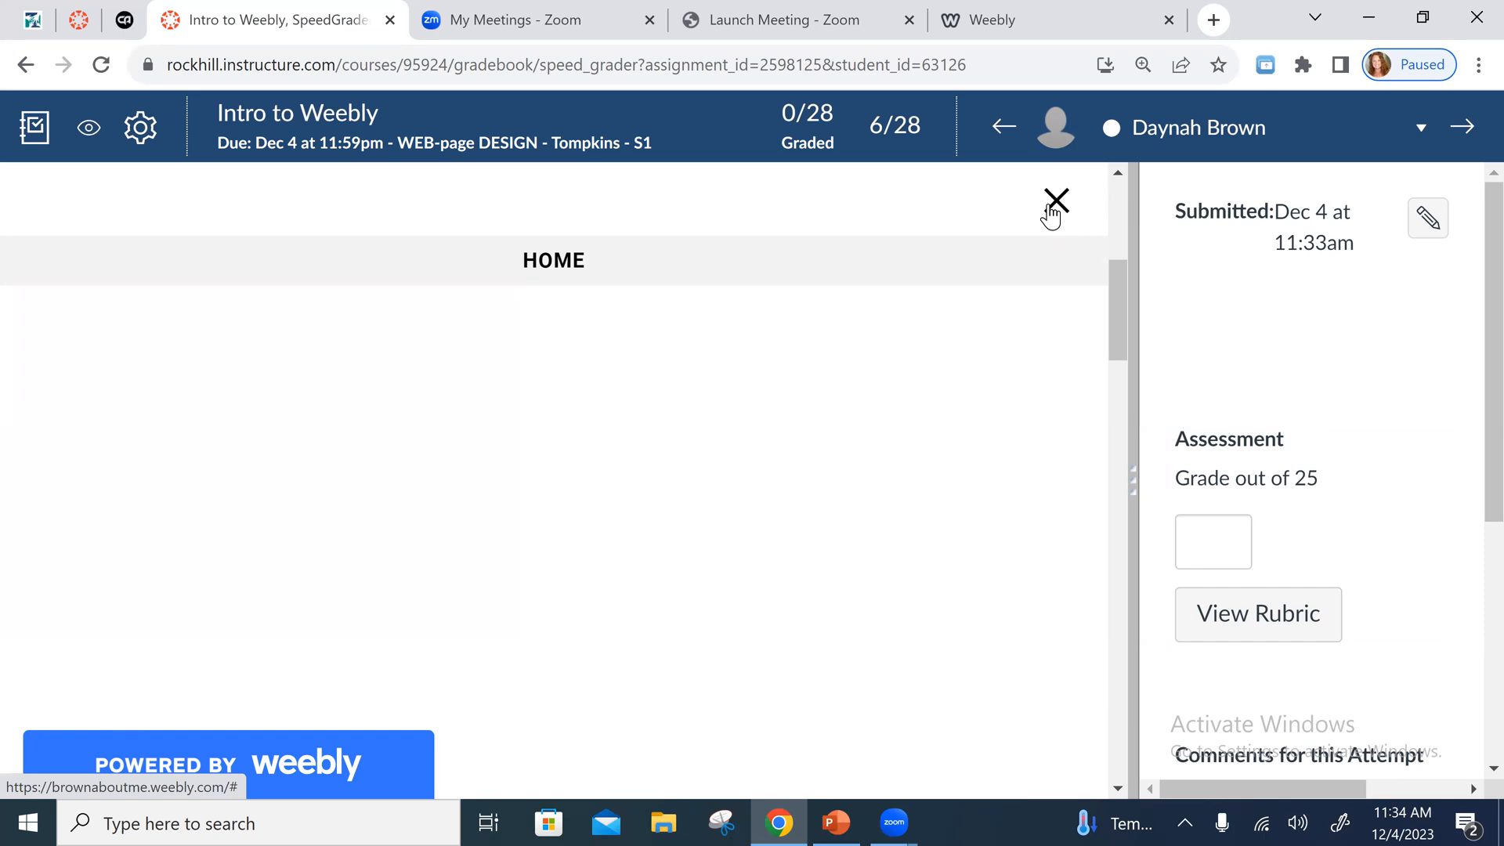
# - Open the grading rubric for the submission and widen the grading pane to its full width
pyautogui.click(1295, 622)
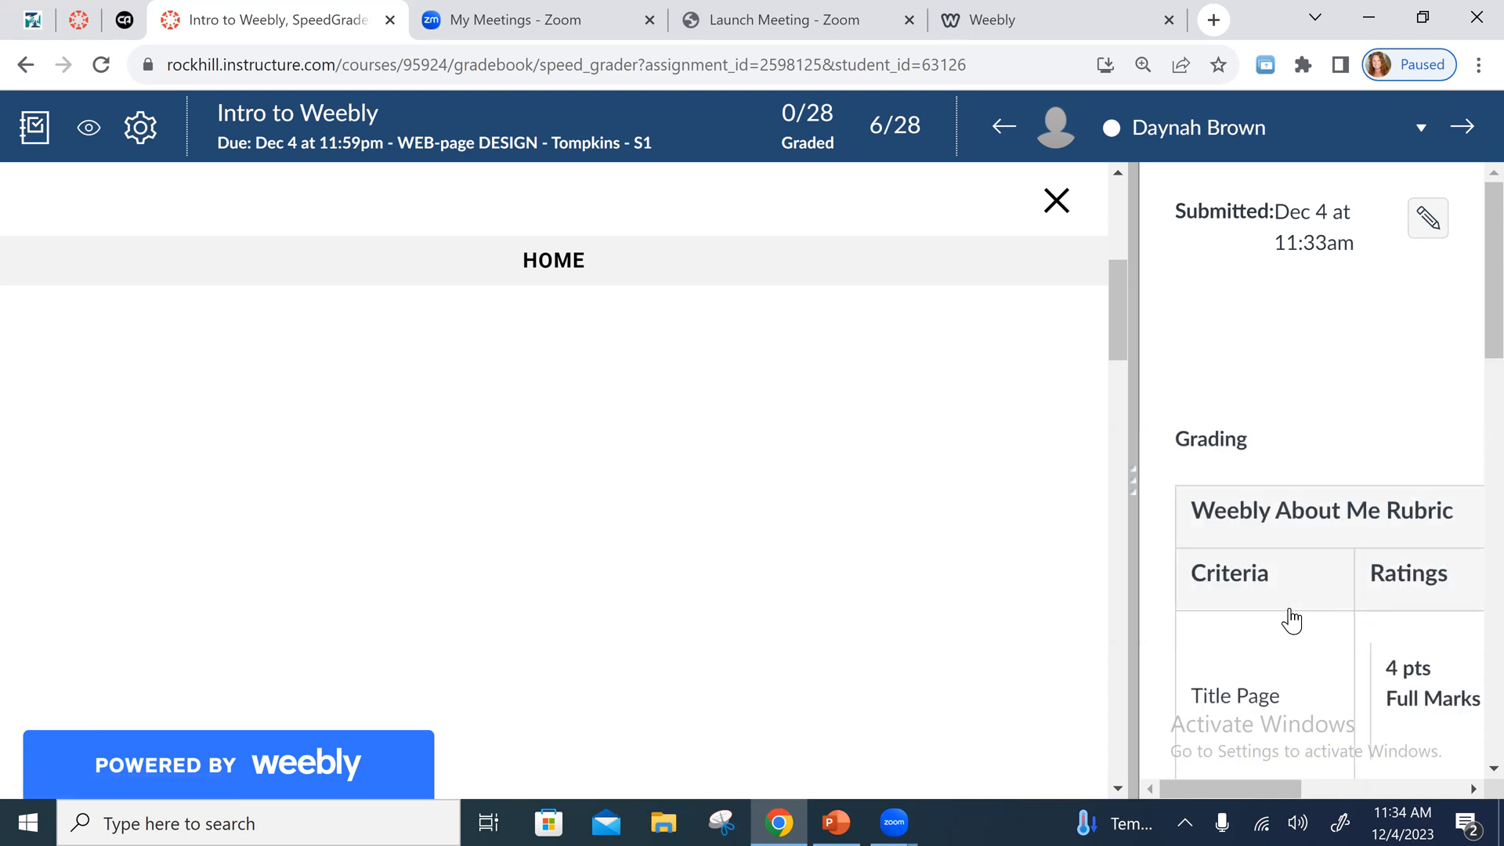
pyautogui.moveTo(1141, 511); pyautogui.dragTo(1135, 499)
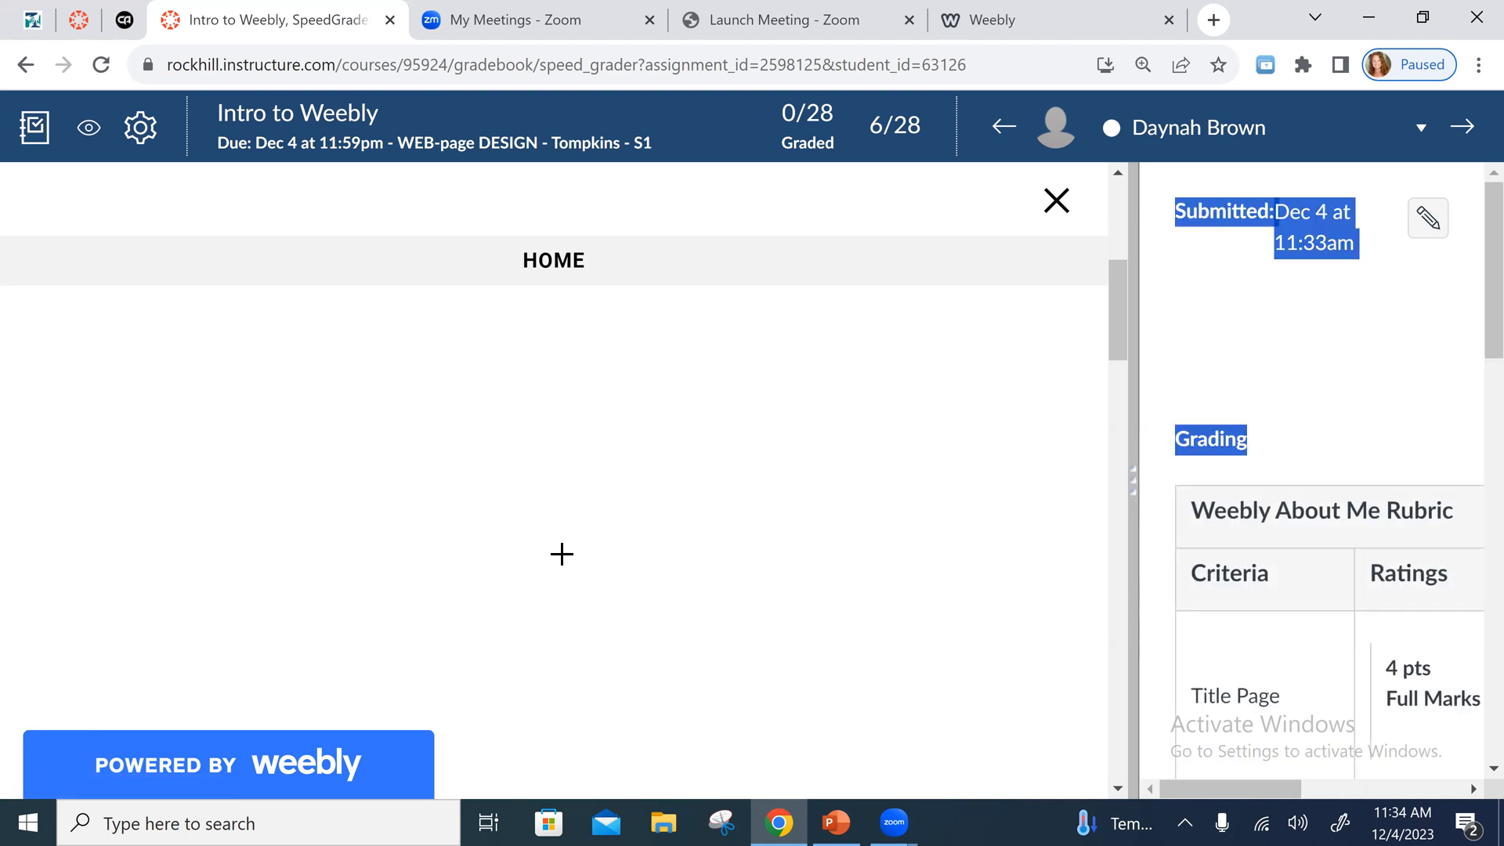
pyautogui.moveTo(562, 554); pyautogui.dragTo(682, 491)
# - Read the Weebly About Me Rubric's criteria and point values from Title Page to deleted template content, and close it without saving
pyautogui.scroll(-1, 721, 399)
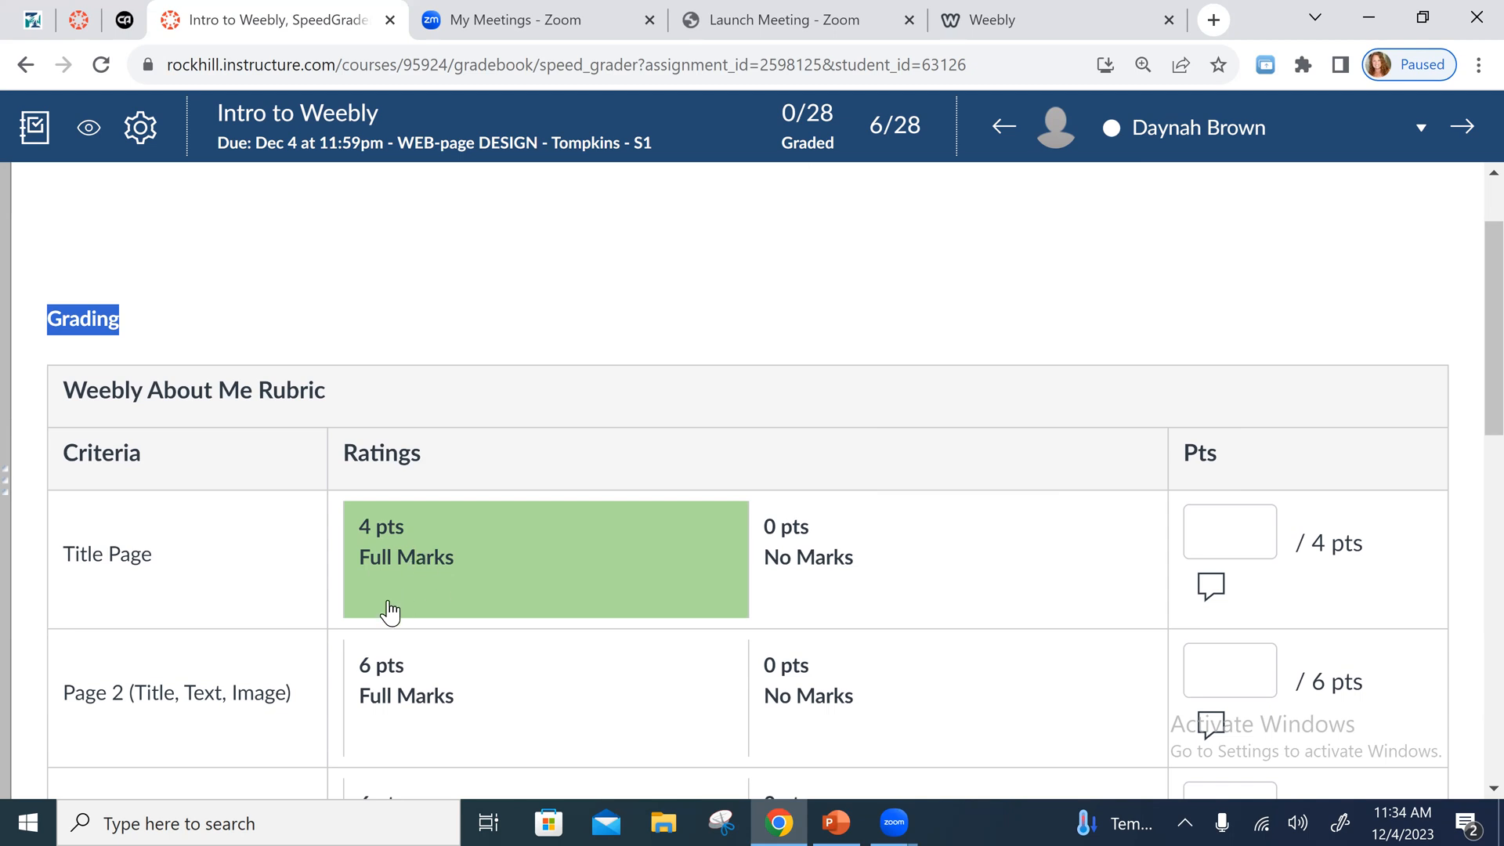
pyautogui.scroll(-3, 116, 486)
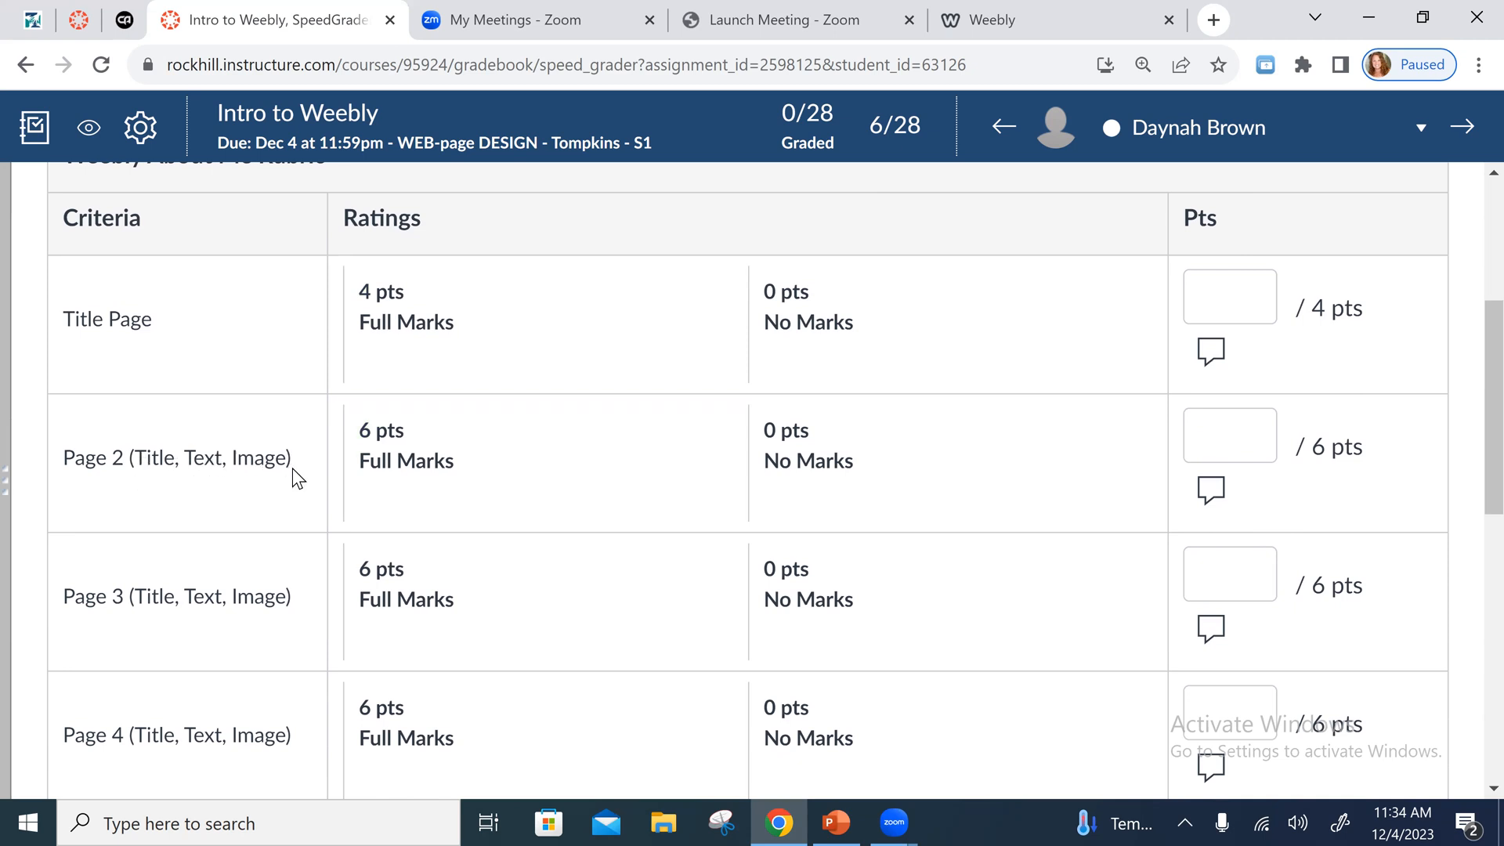
pyautogui.scroll(-2, 427, 415)
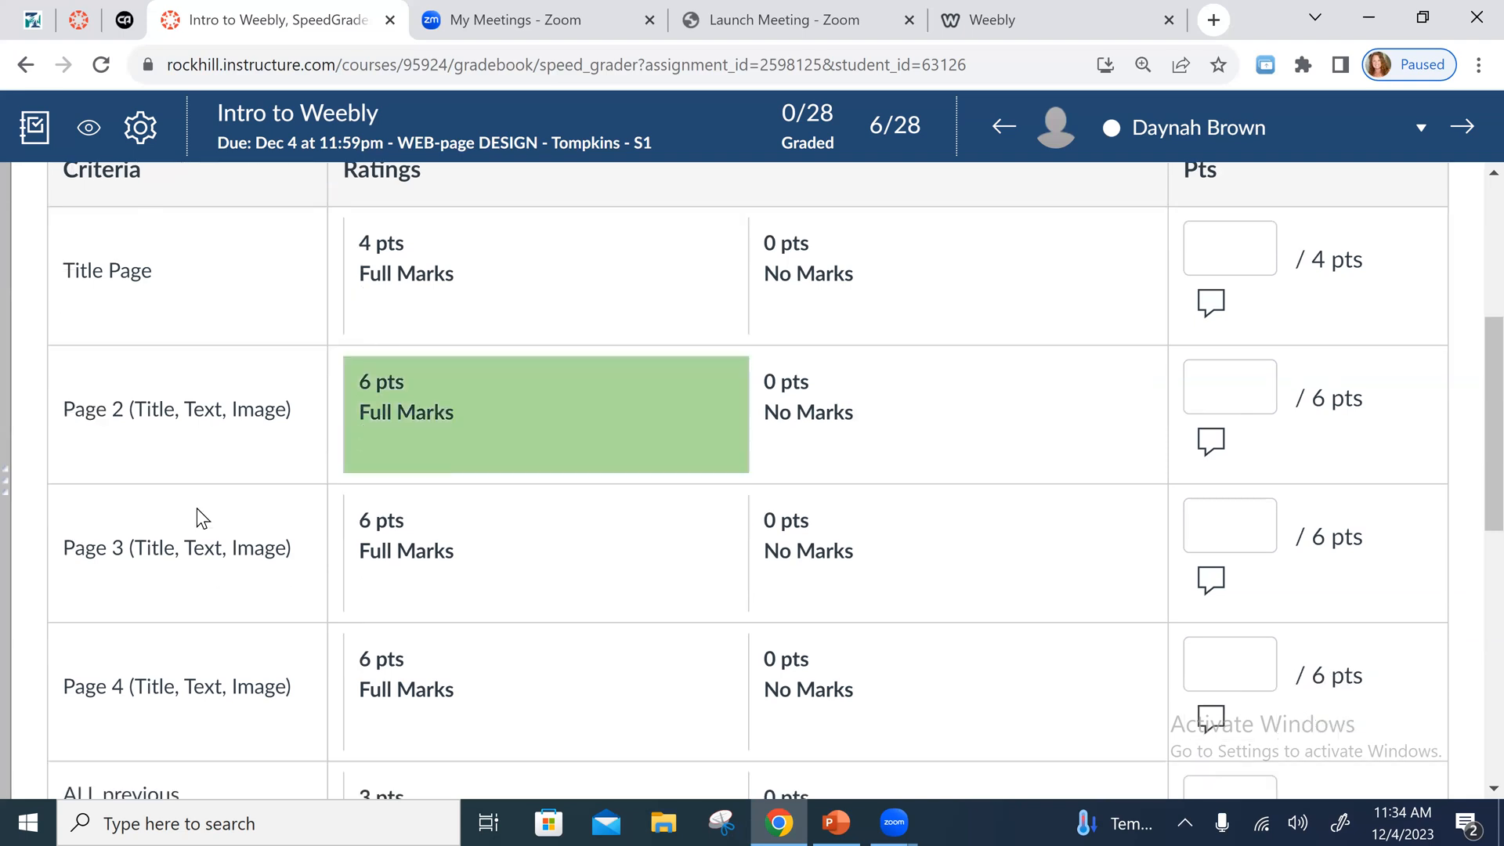
pyautogui.scroll(-2, 536, 471)
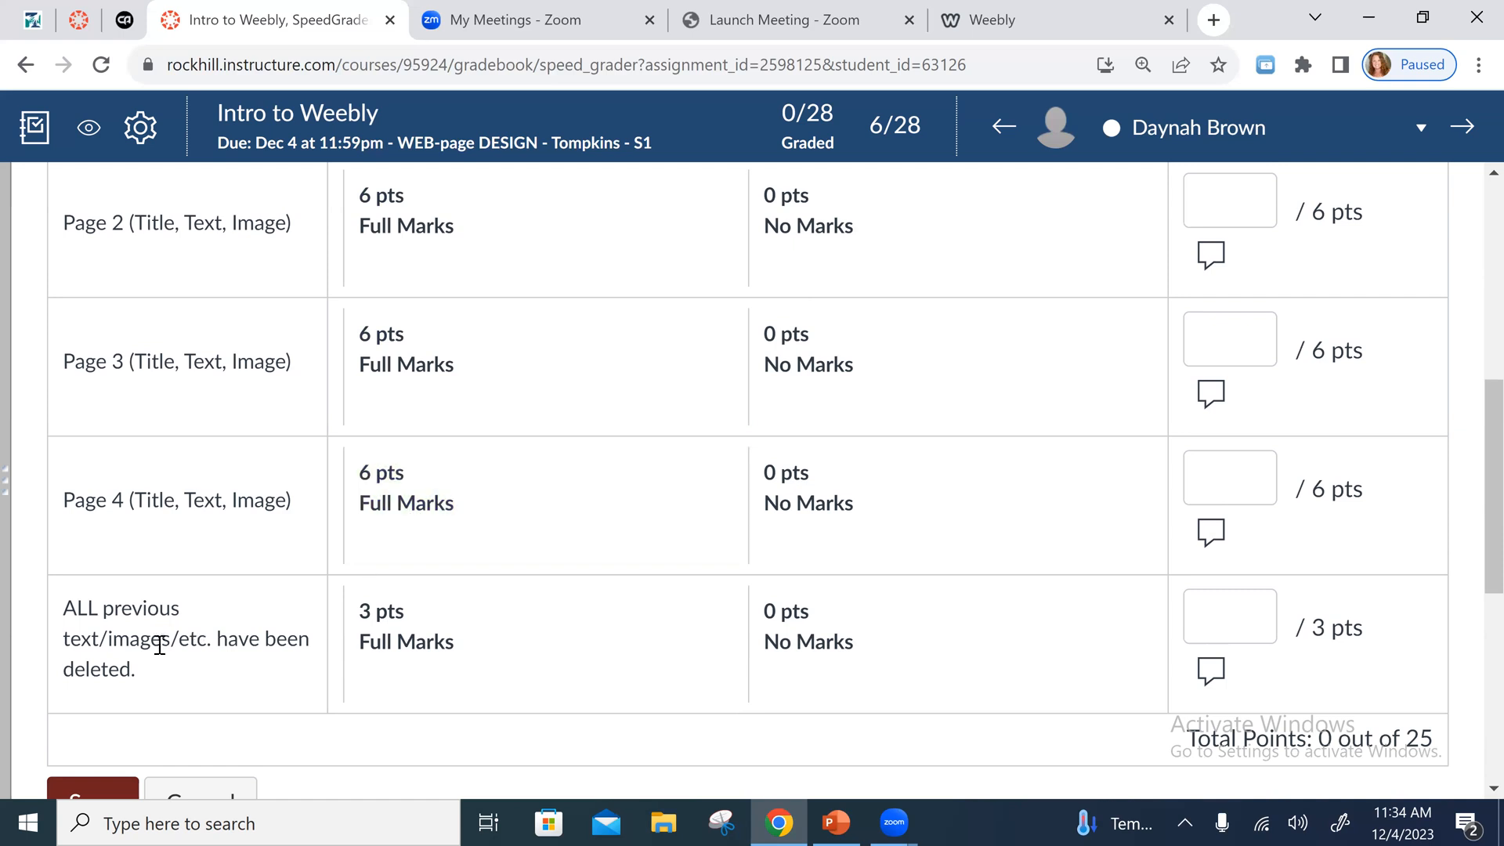
pyautogui.scroll(-2, 157, 637)
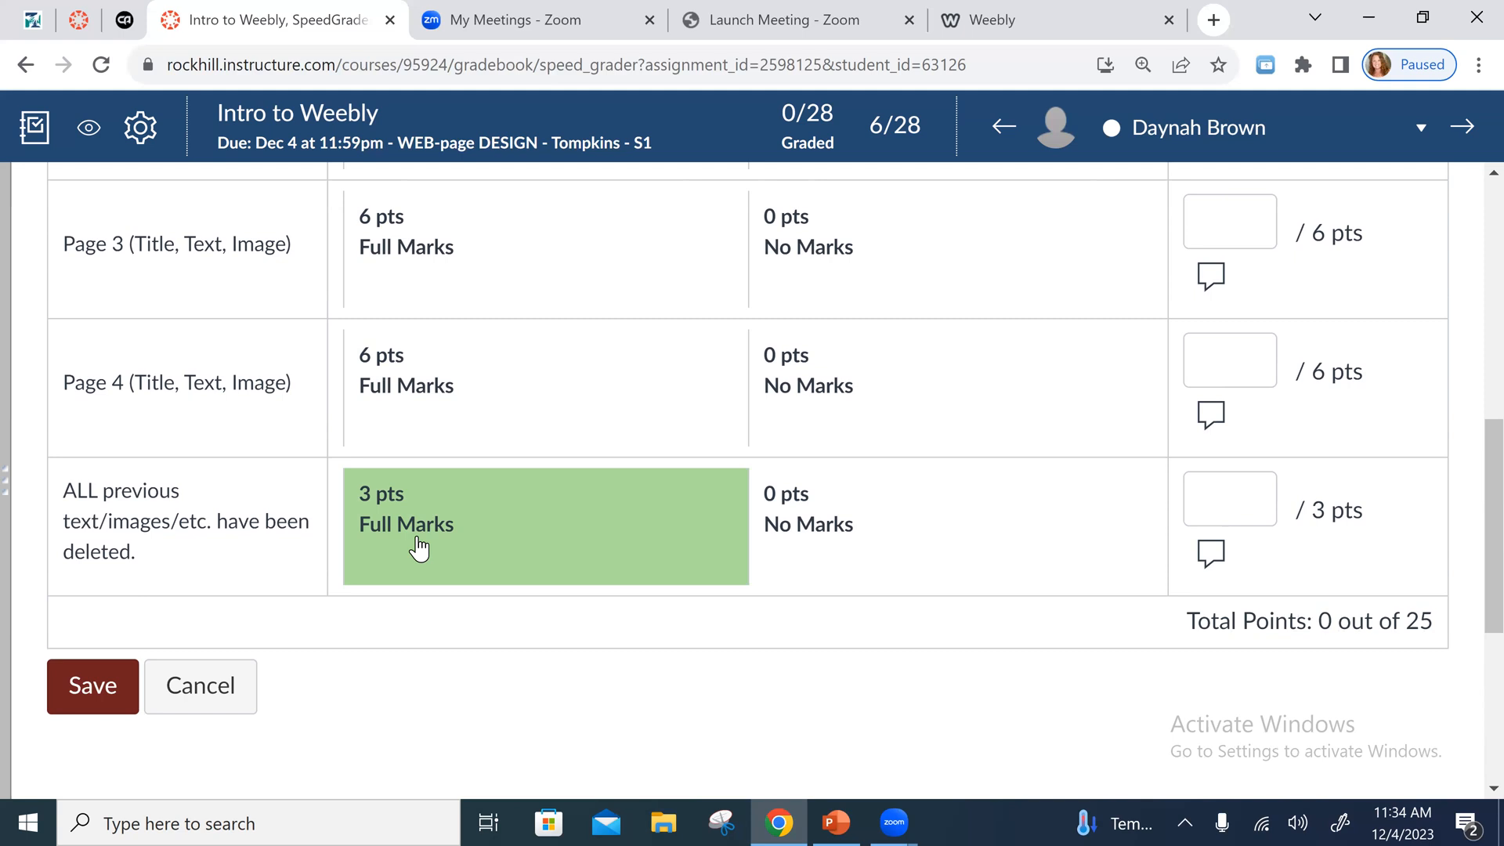
pyautogui.scroll(8, 349, 560)
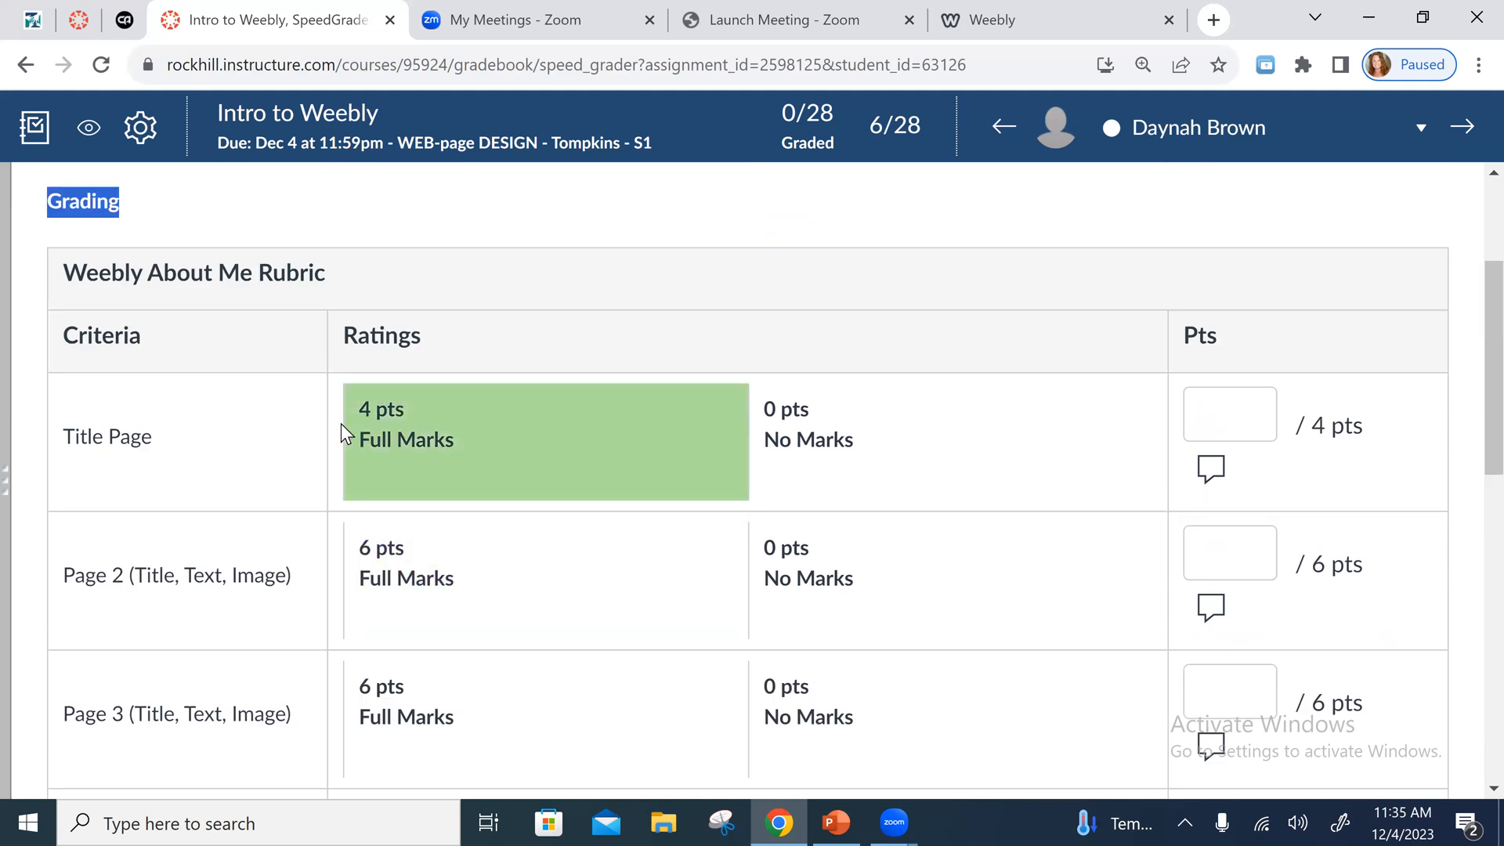
pyautogui.scroll(-8, 502, 506)
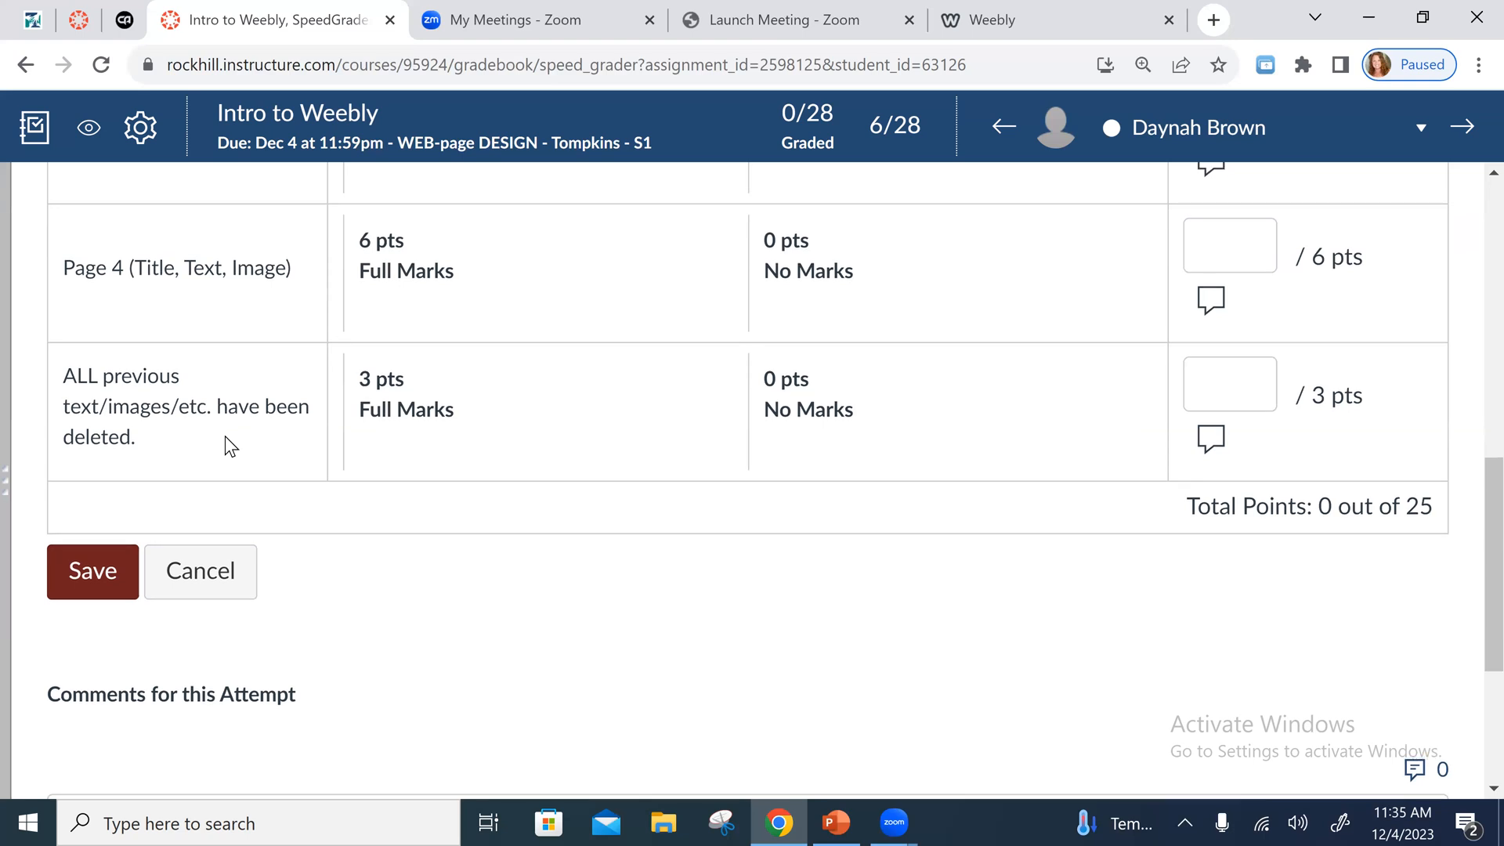
pyautogui.scroll(10, 224, 435)
pyautogui.scroll(-6, 347, 472)
pyautogui.scroll(-5, 274, 673)
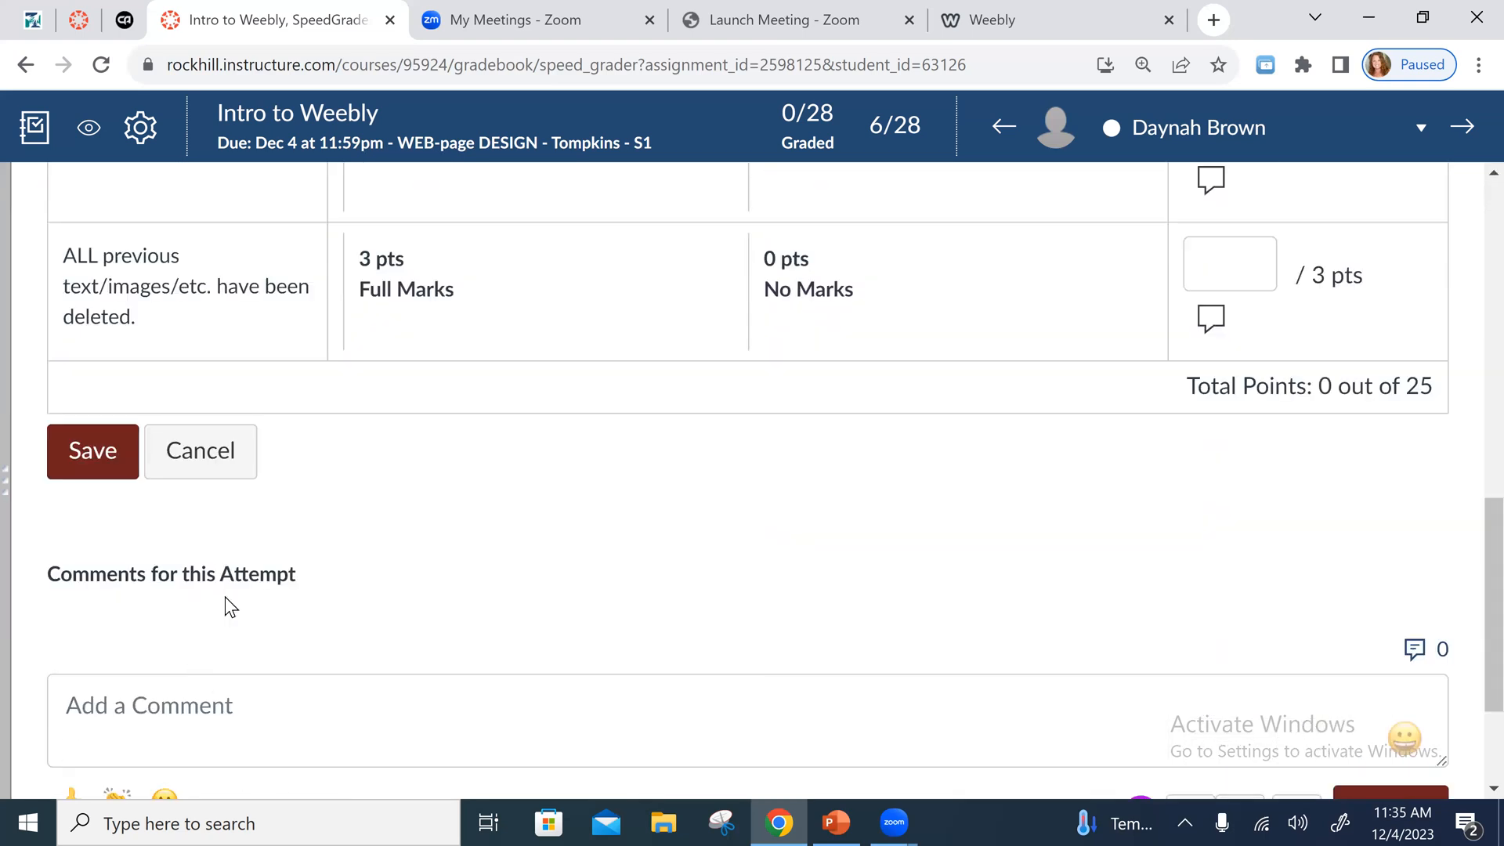
pyautogui.click(210, 447)
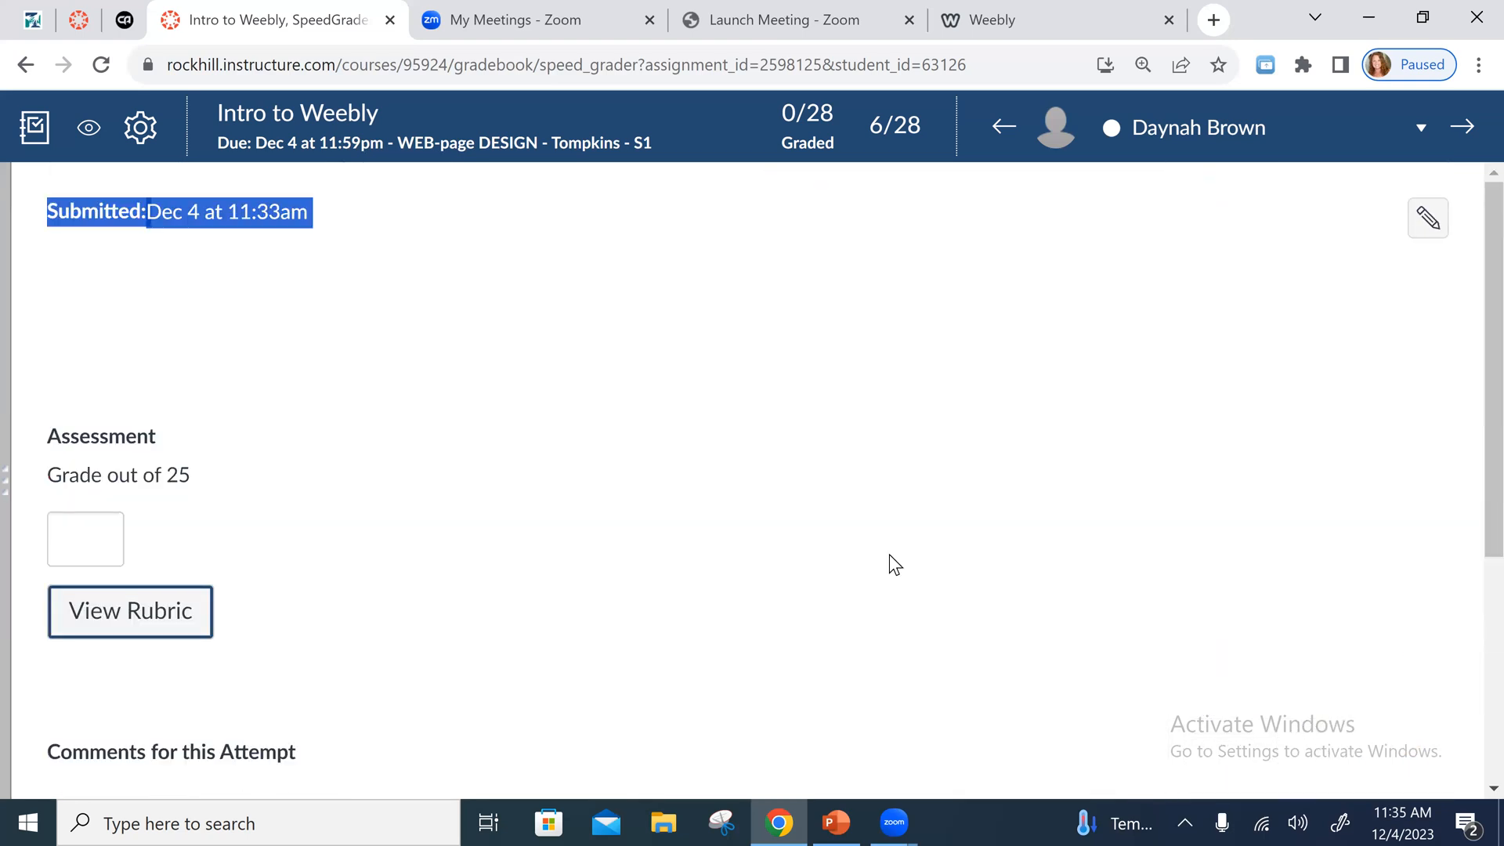